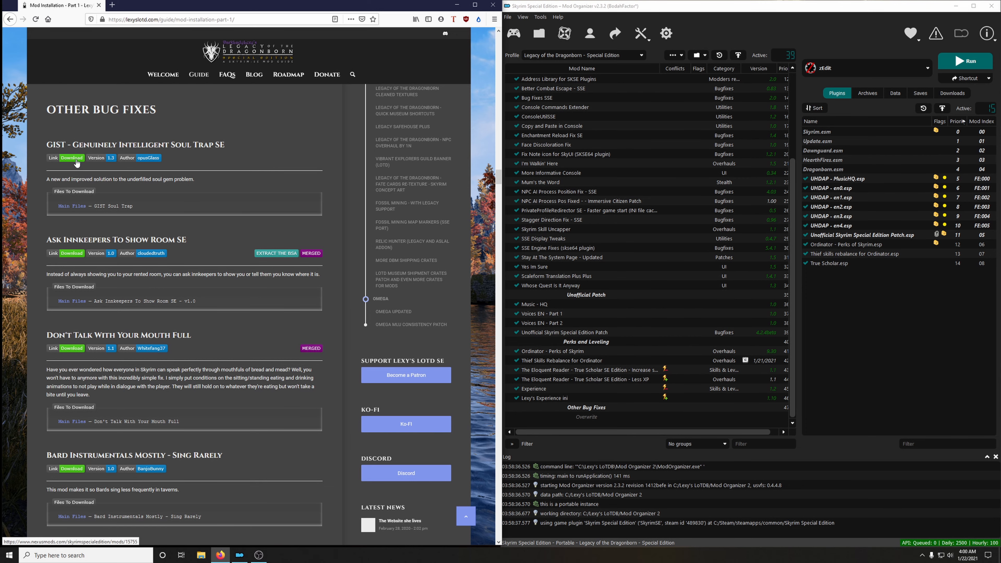
Download the GIST Soul Trap main file from its Nexus page to the mod manager.
click(72, 158)
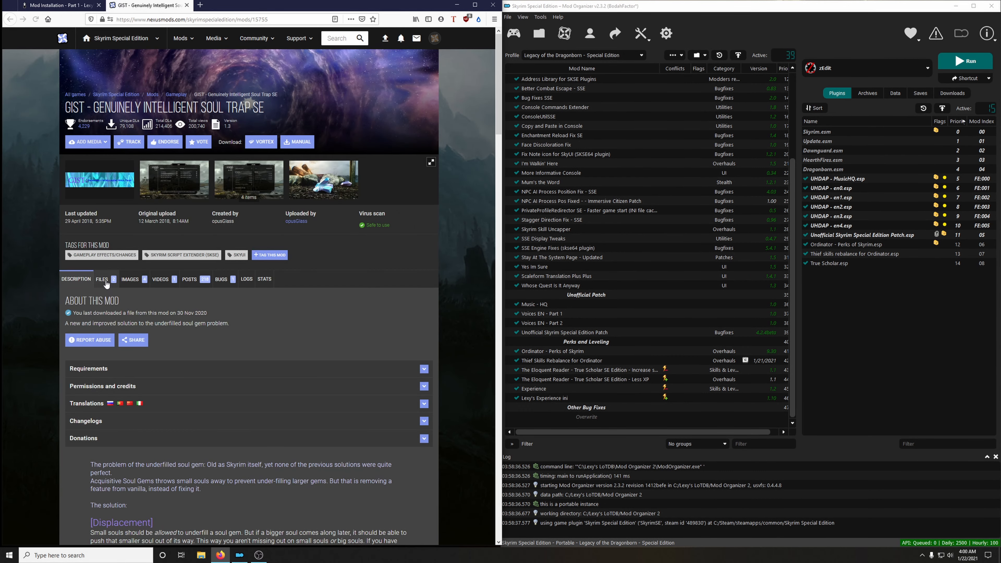
click(102, 280)
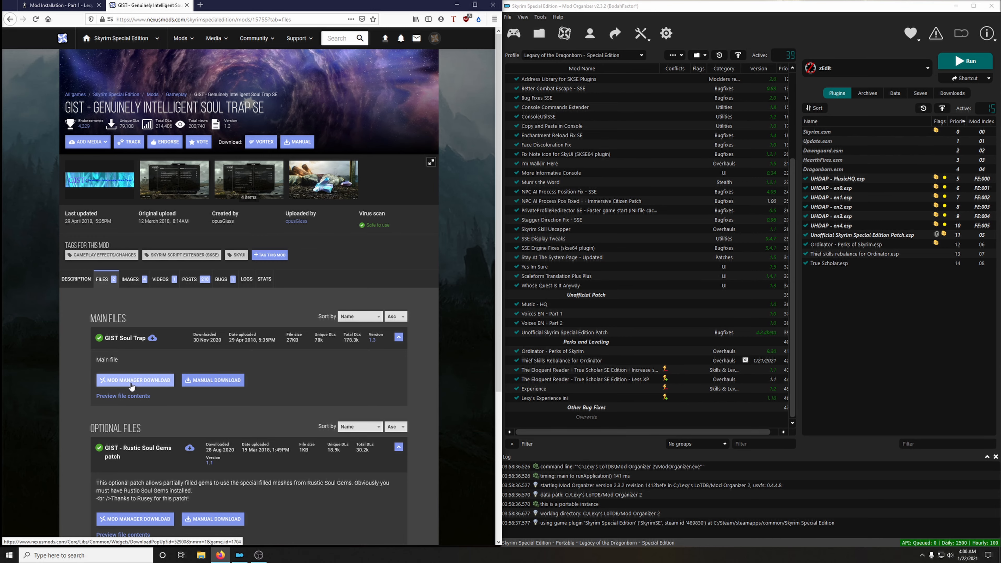
click(131, 383)
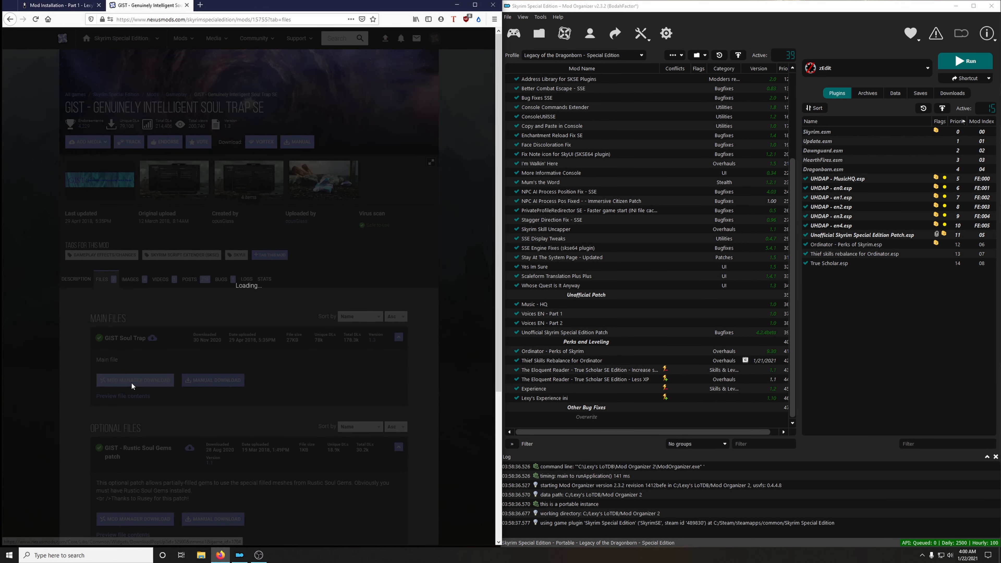
Install GIST - Genuinely Intelligent Soul Trap SE under its suggested name, enable it, and close its mod page.
click(941, 94)
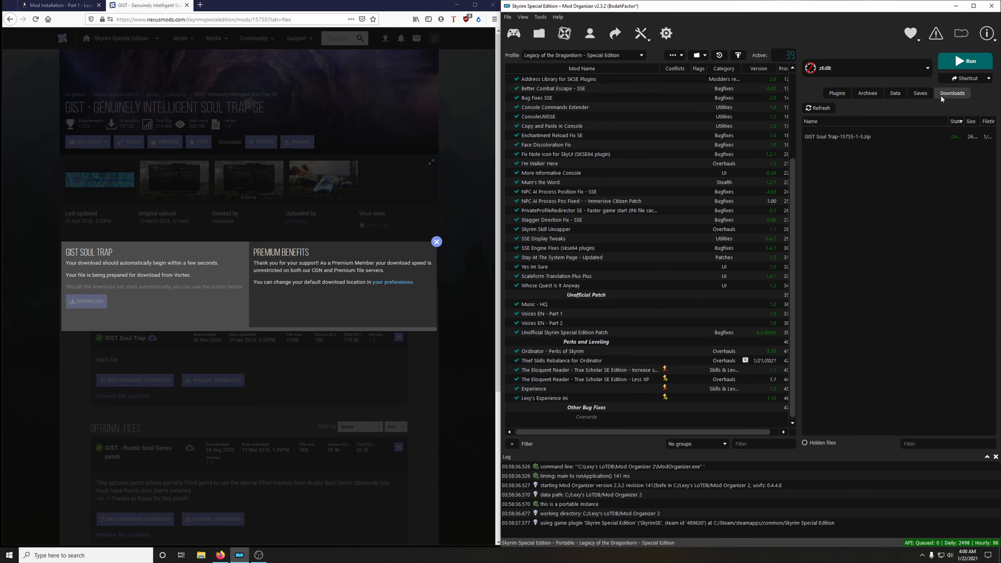
double_click(834, 139)
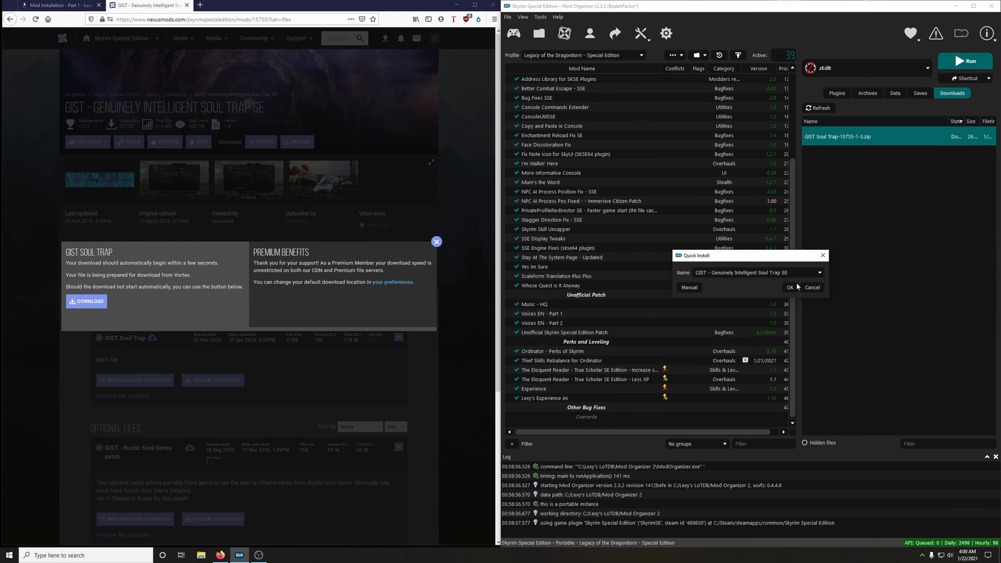
click(795, 286)
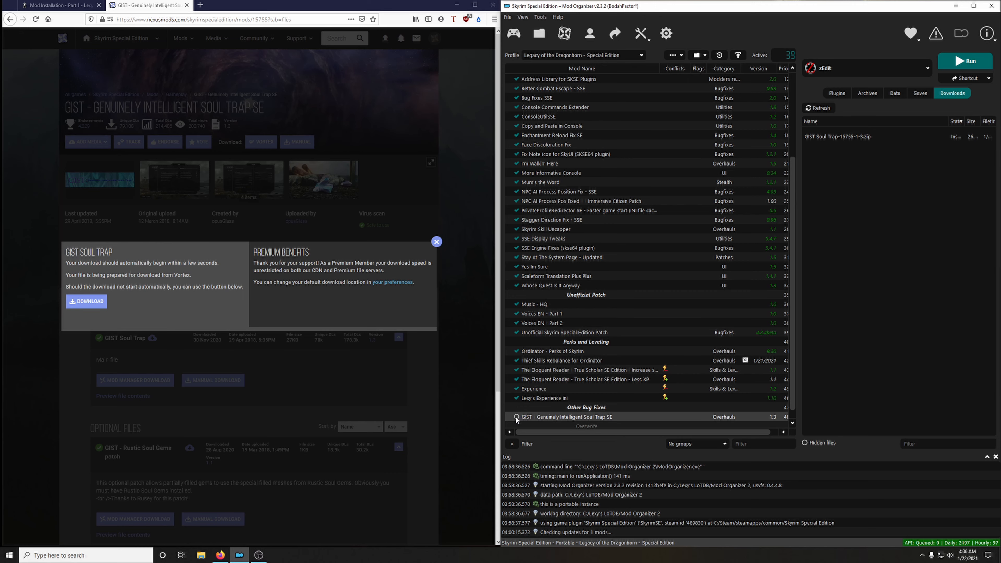
click(517, 416)
click(187, 6)
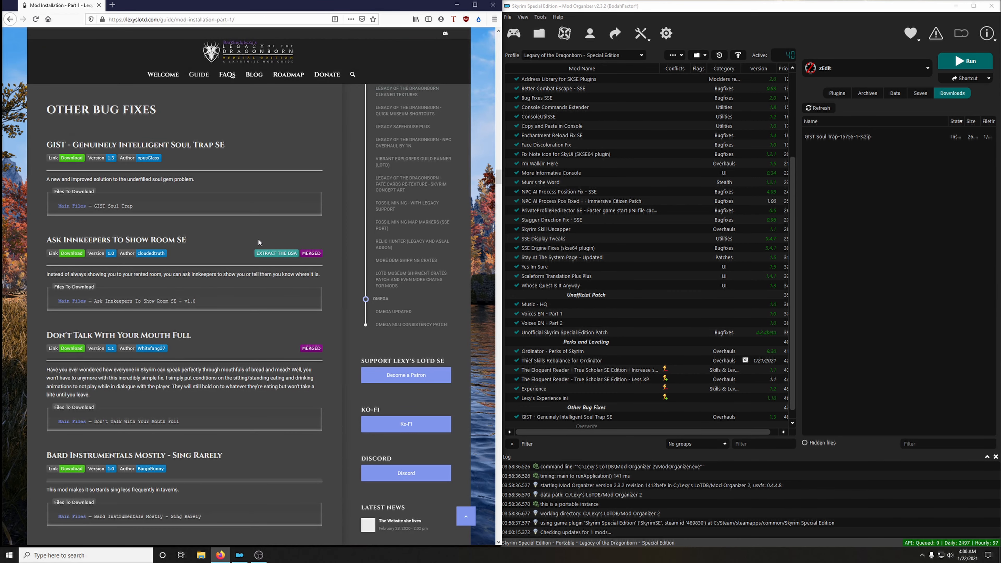
Download the Ask Innkeepers To Show Room SE v1.0 main file to the mod manager and close its mod page.
scroll(254, 232, down, 2)
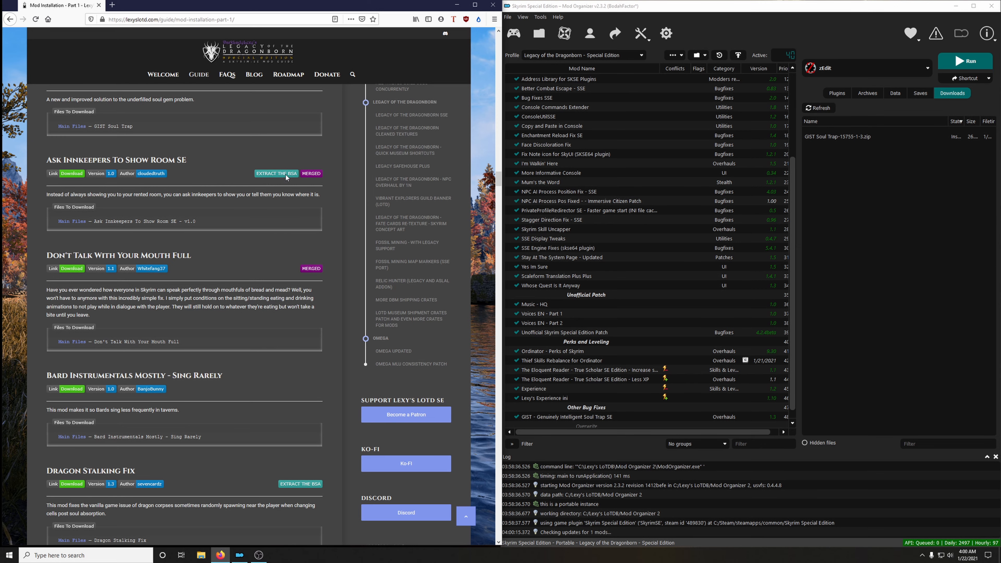
click(74, 175)
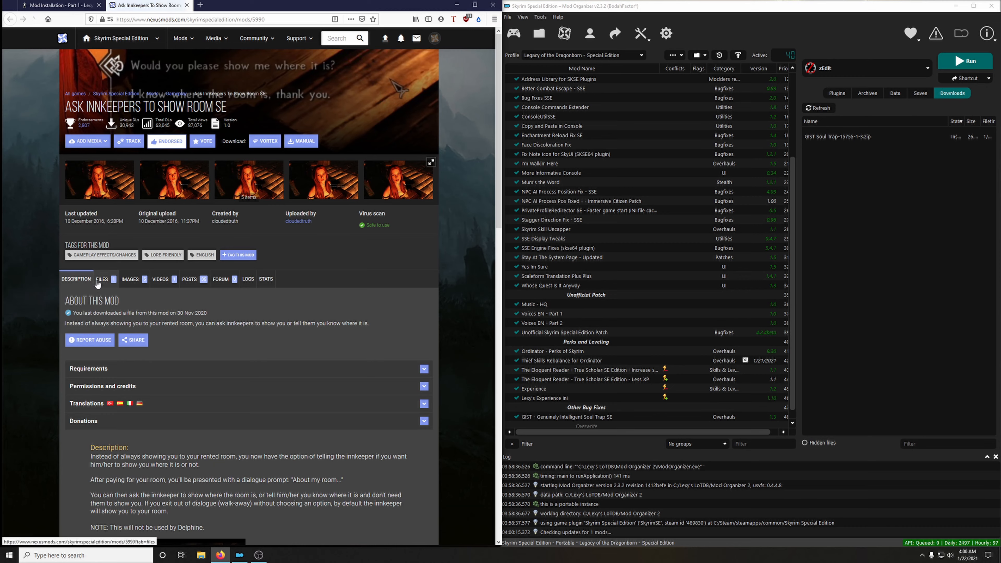
click(97, 282)
click(151, 397)
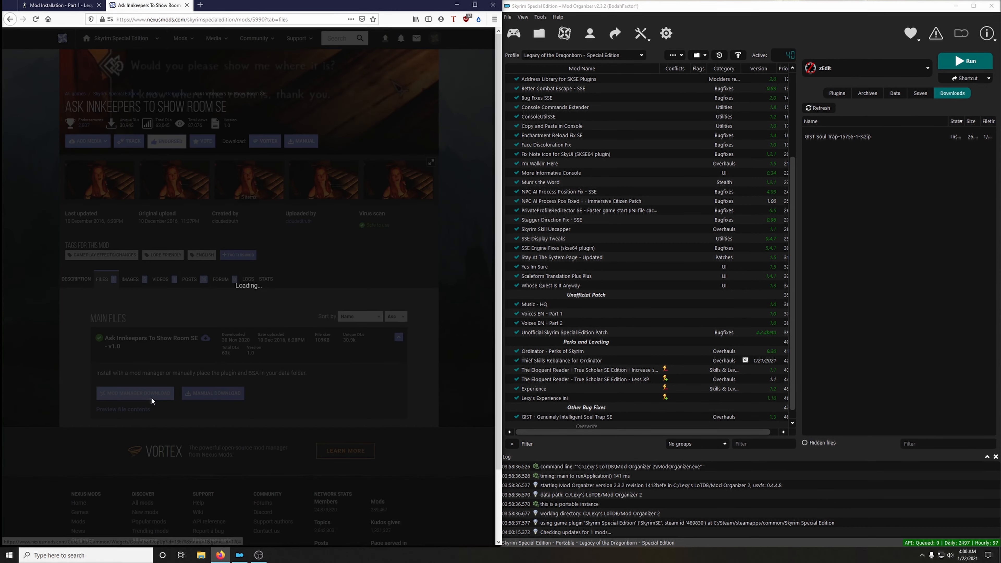
click(437, 241)
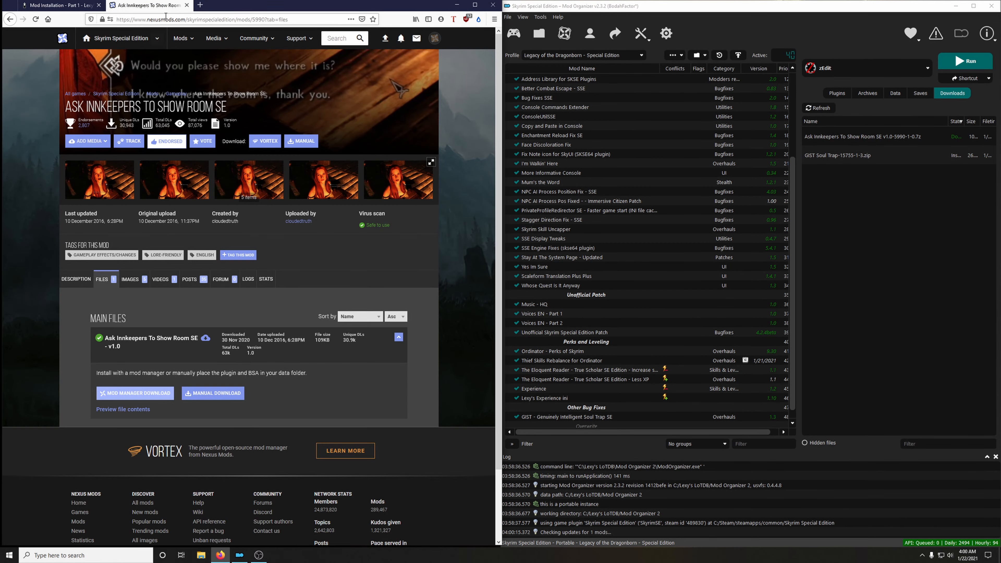
click(186, 5)
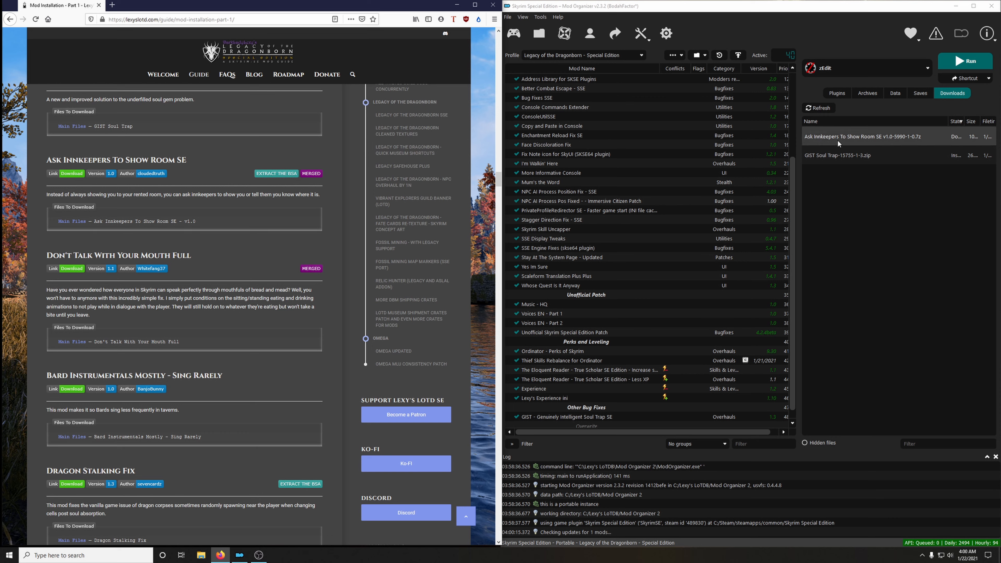
Check the BSA Extractor plugin's options in the mod manager's settings without changing them.
click(674, 34)
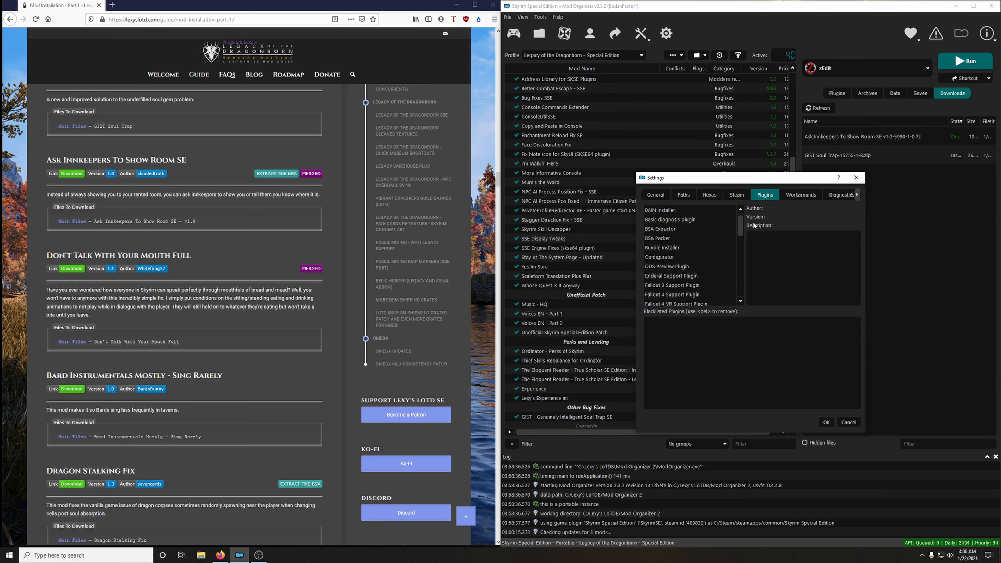
click(857, 178)
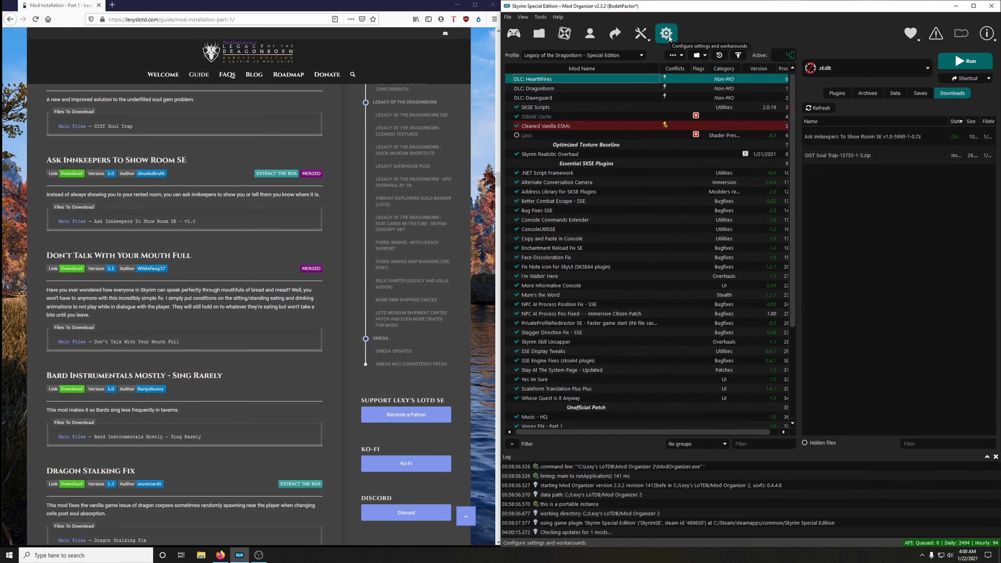
click(669, 36)
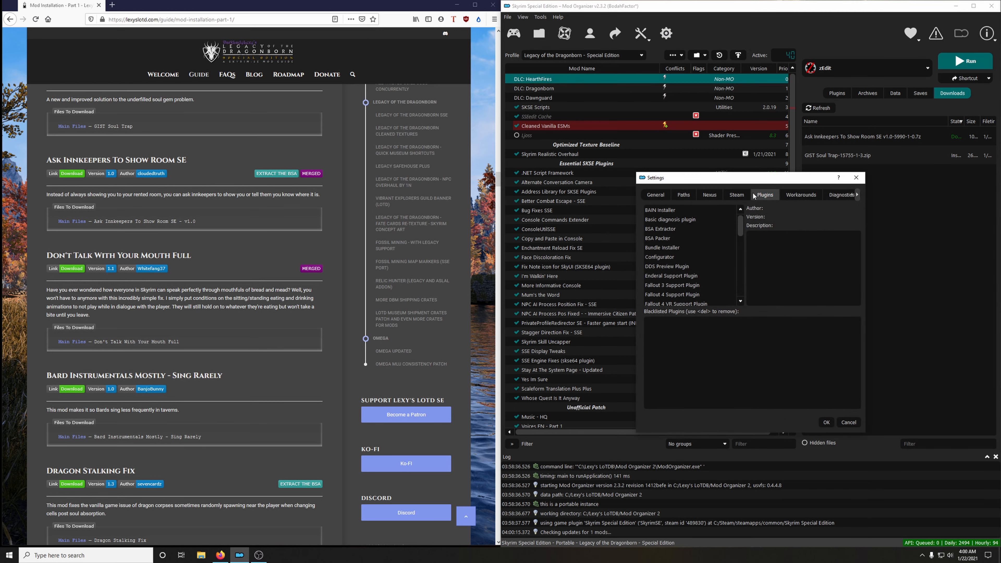
click(663, 230)
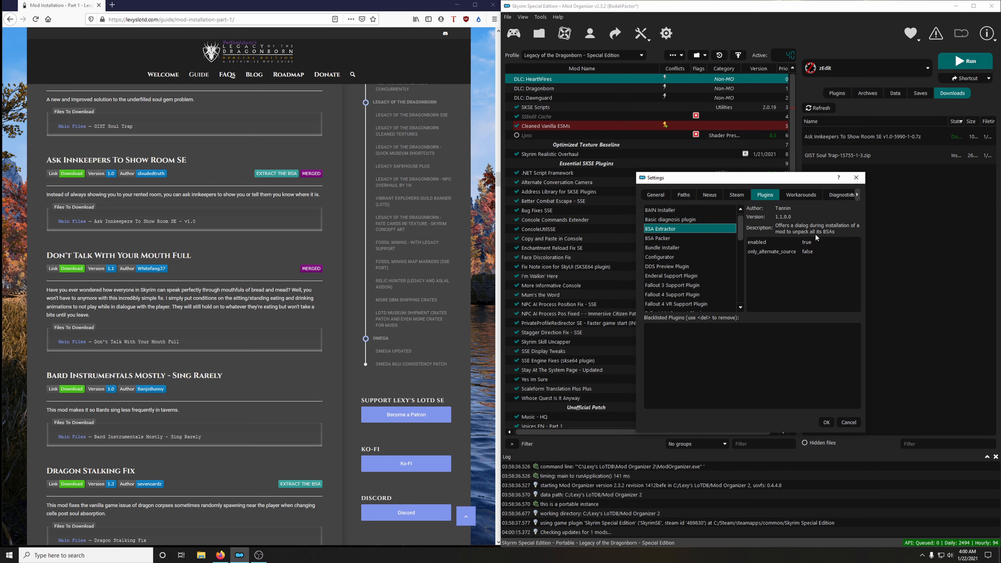
click(849, 422)
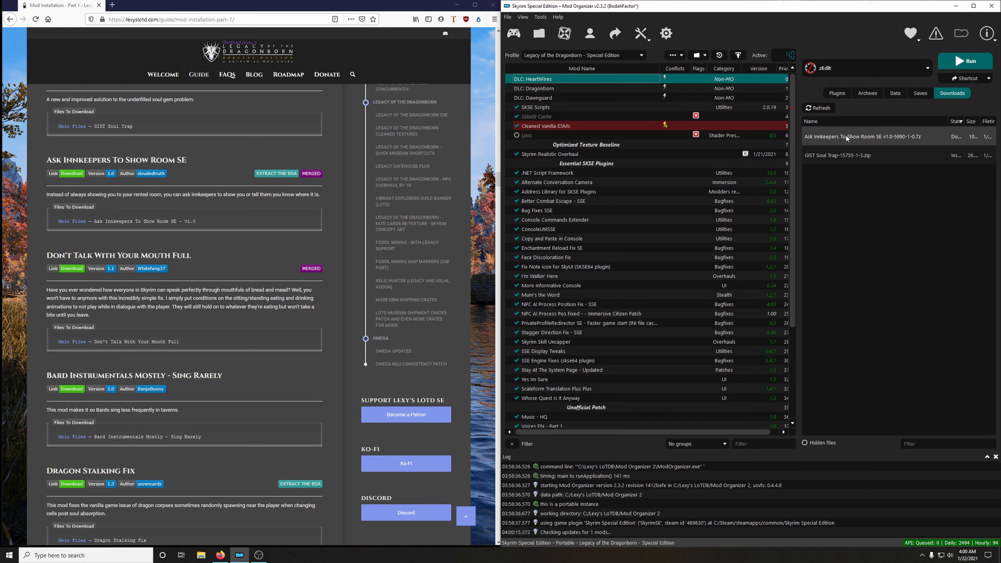
Install Ask Innkeepers To Show Room SE with its BSA unpacked and enable the mod.
double_click(837, 134)
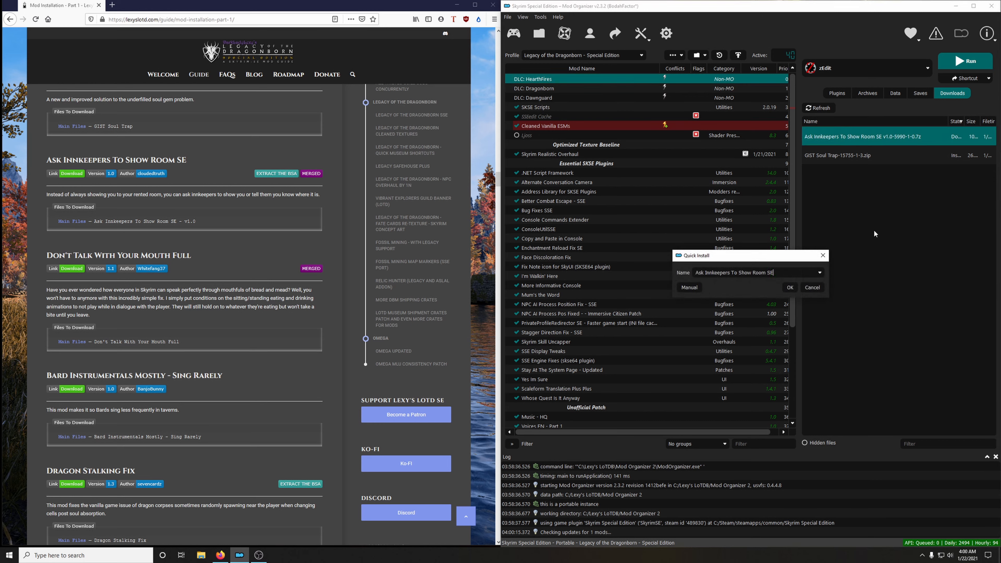
click(790, 287)
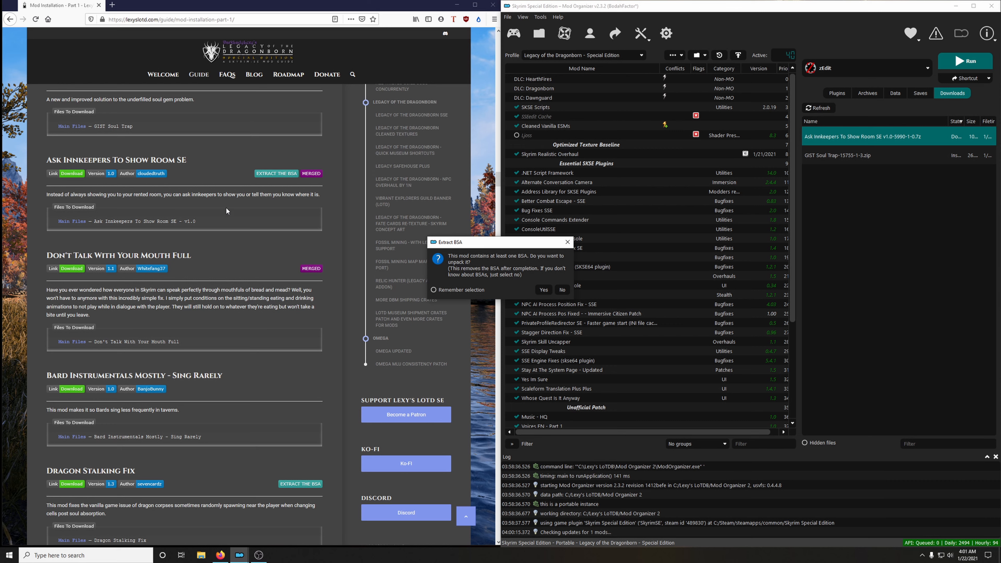
click(543, 290)
scroll(694, 327, down, 5)
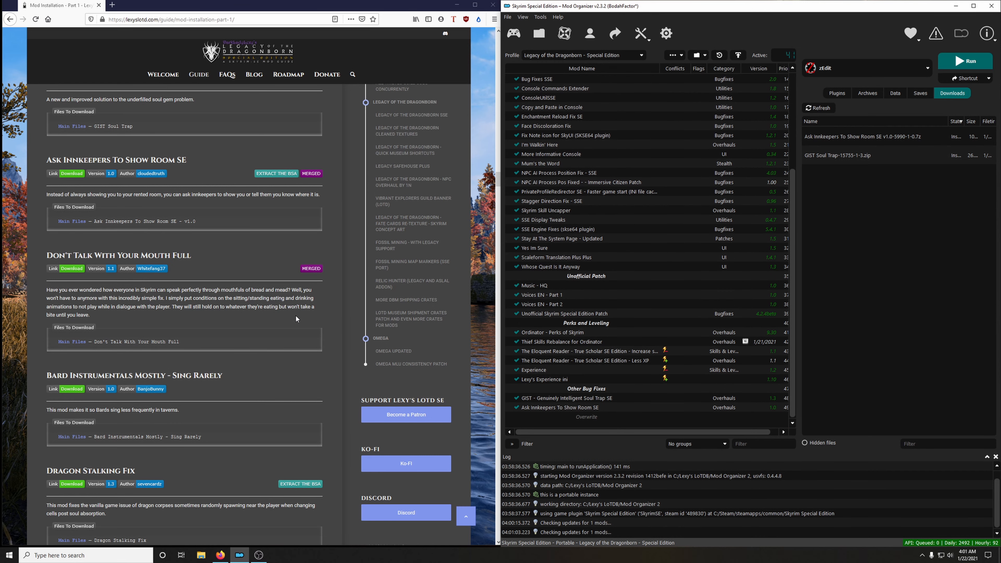
Download the Don't Talk With Your Mouth Full main file to the mod manager and close its mod page.
scroll(220, 300, down, 2)
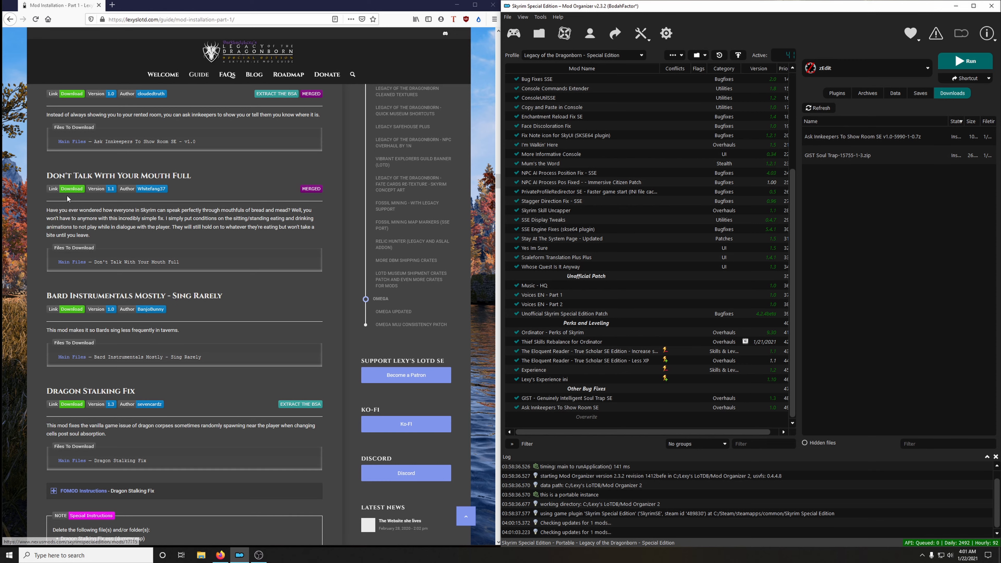
click(73, 190)
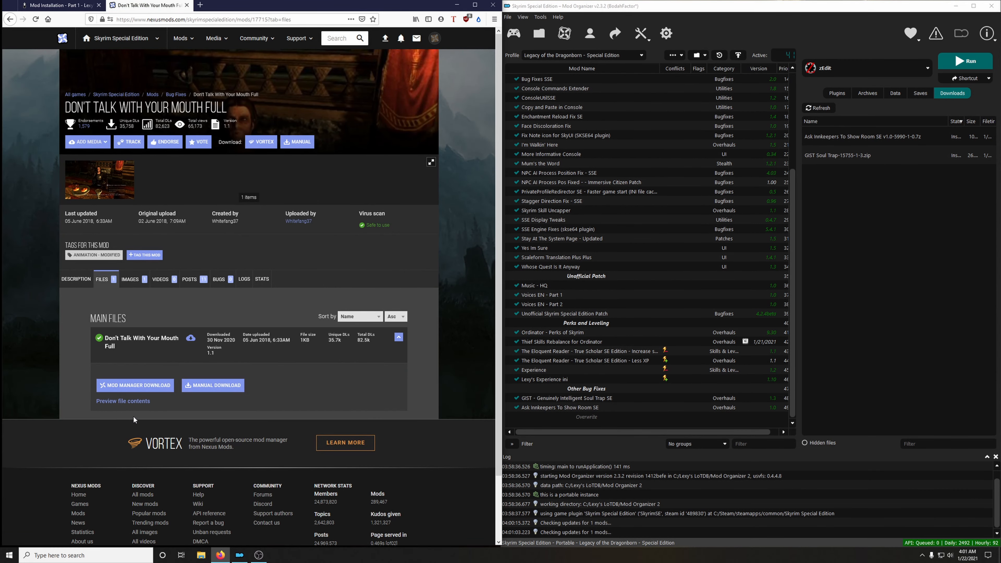
click(144, 384)
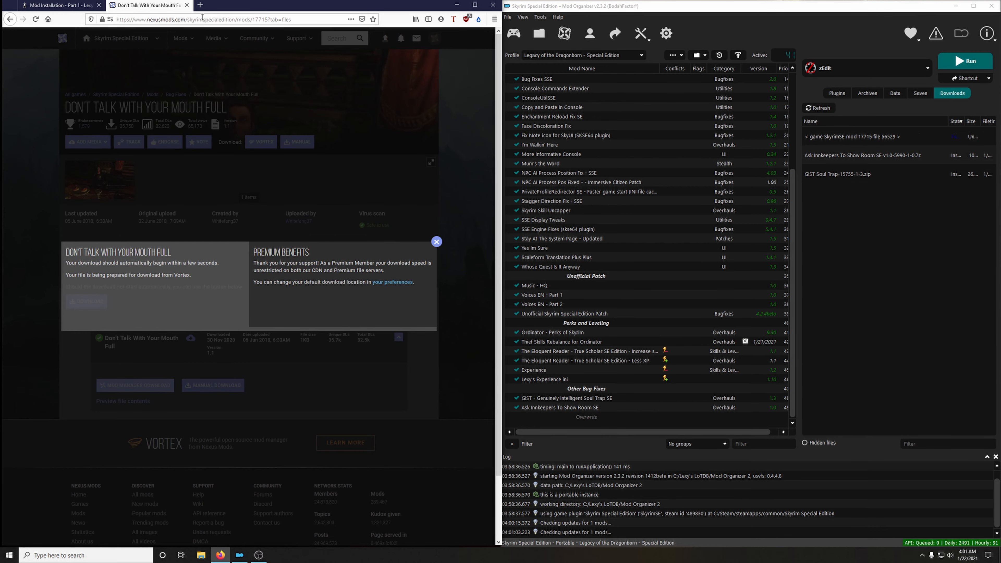
click(187, 6)
Install Don't Talk With Your Mouth Full under its suggested name and enable it in the mod list.
double_click(856, 141)
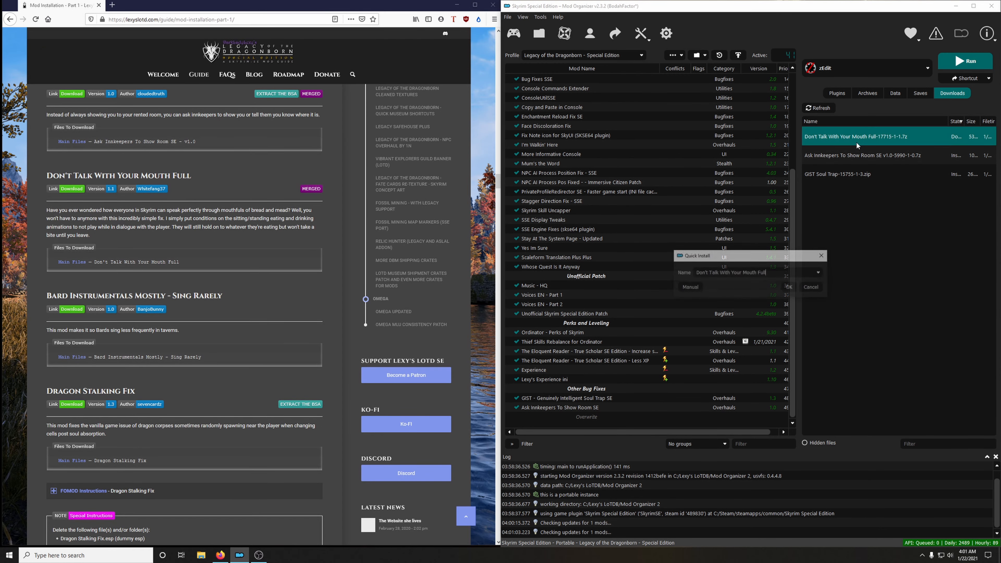
click(792, 290)
scroll(555, 405, down, 1)
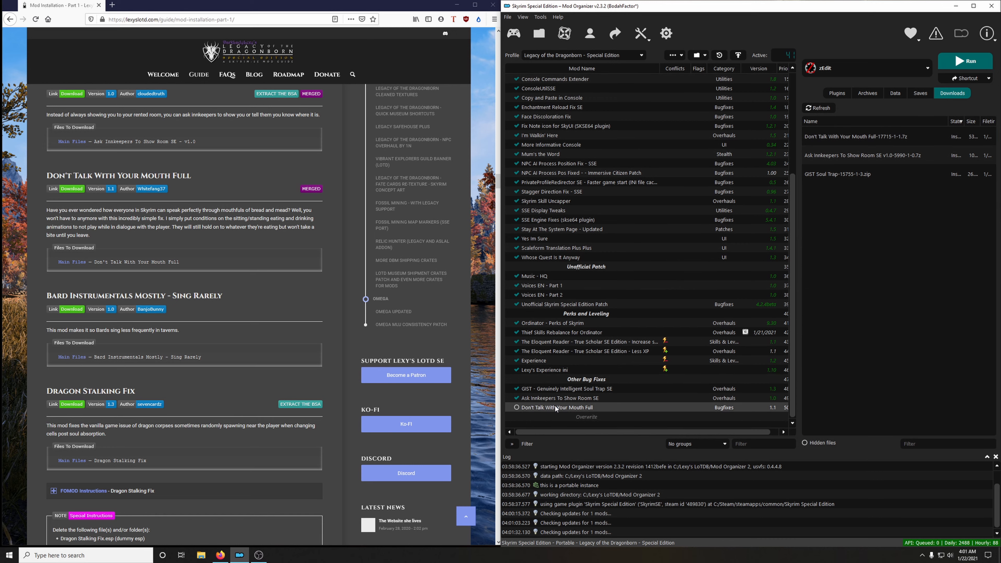
Download the Bard Instrumentals Mostly - Sing Rarely main file to the mod manager and close its mod page.
scroll(241, 332, down, 3)
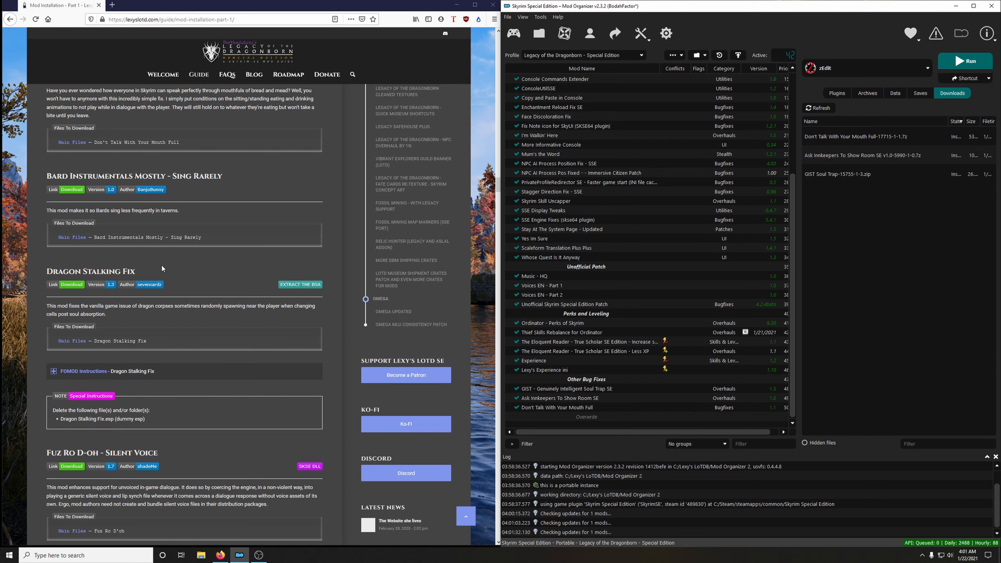
click(71, 191)
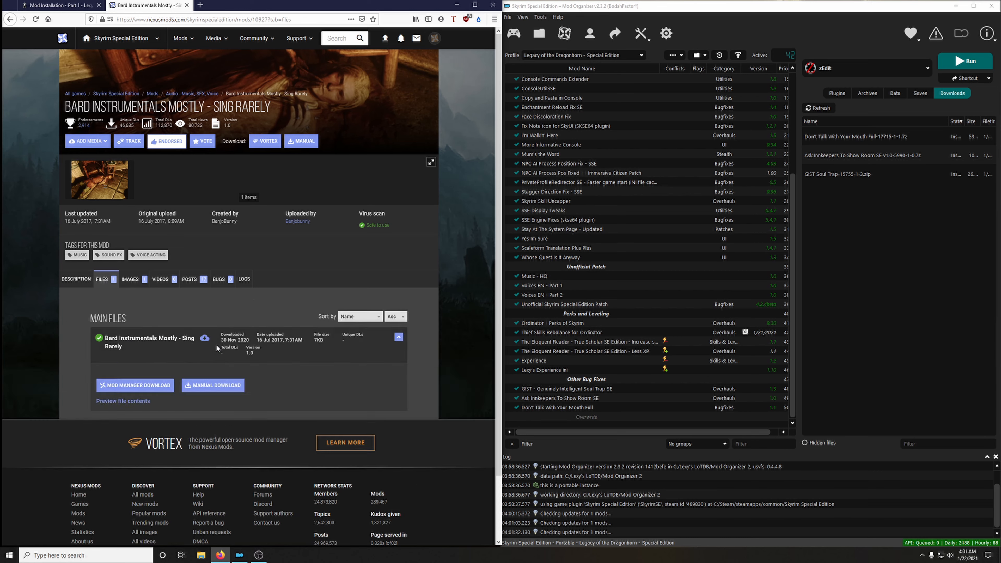
click(158, 386)
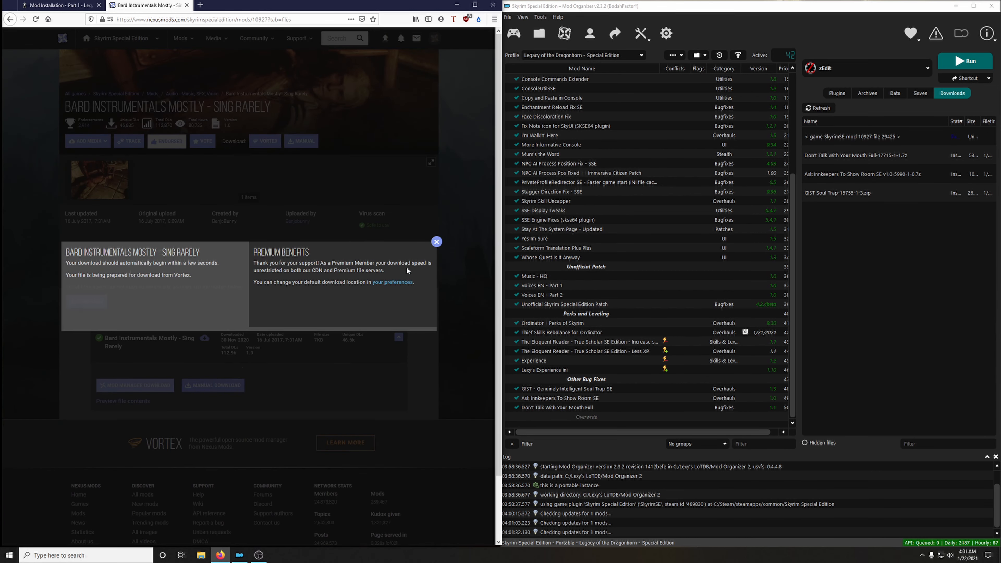
click(187, 6)
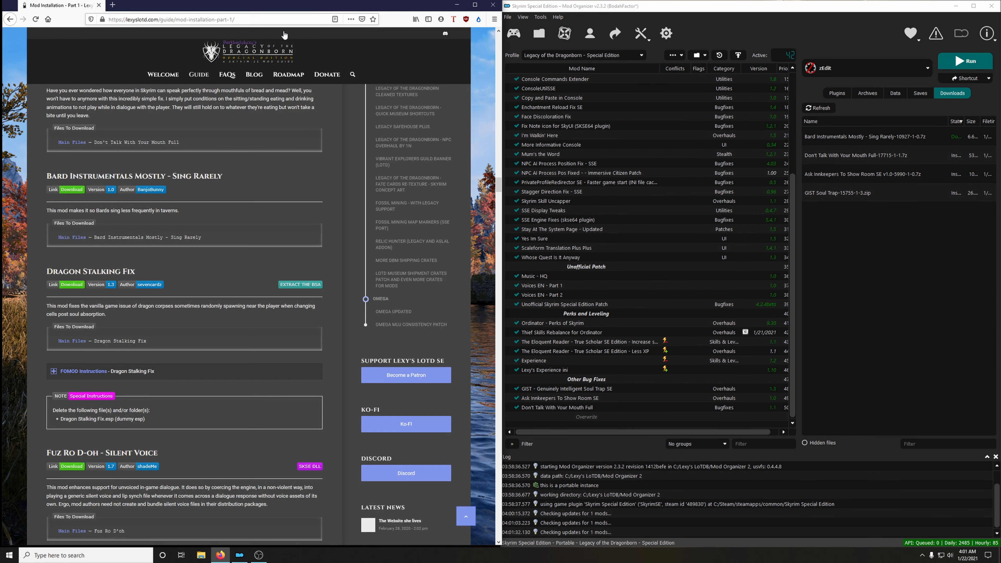
Install Bard Instrumentals Mostly - Sing Rarely under its suggested name and enable it in the mod list.
double_click(867, 136)
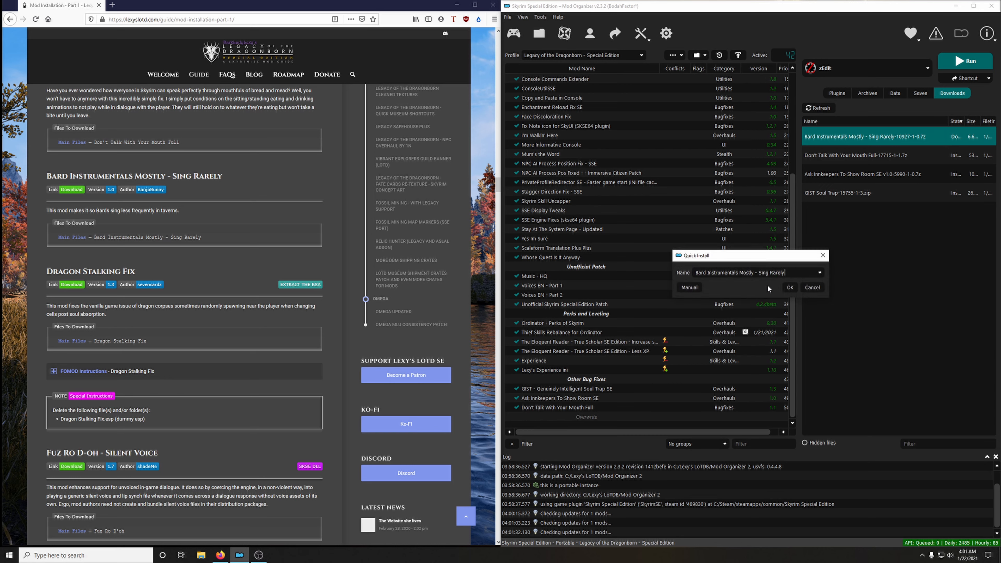
click(790, 288)
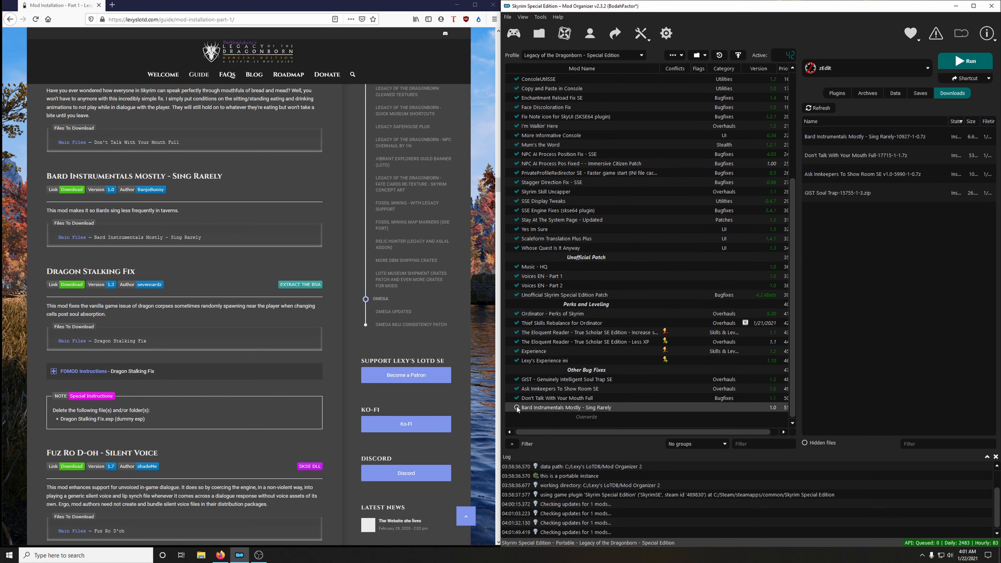
click(517, 409)
Delete all installed downloads from the mod manager's download list and confirm the removal.
right_click(840, 193)
click(884, 271)
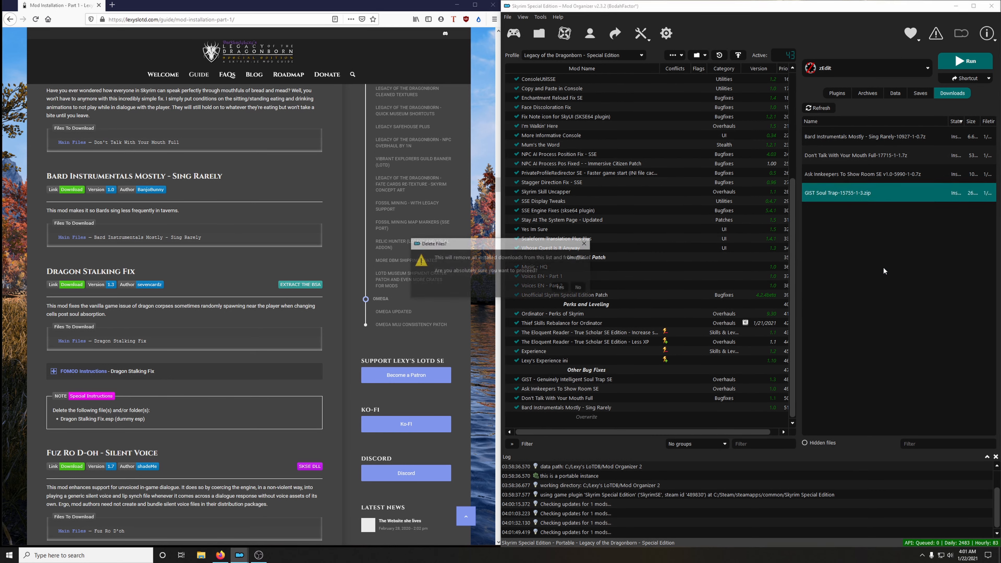
click(560, 287)
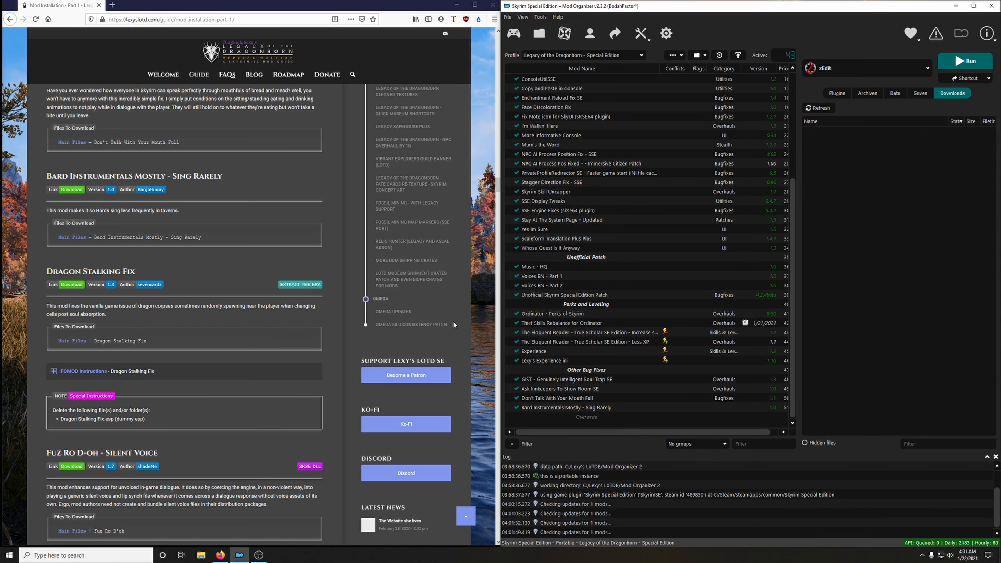
Download the Dragon Stalking Fix main file to the mod manager and close its mod page.
scroll(231, 306, down, 3)
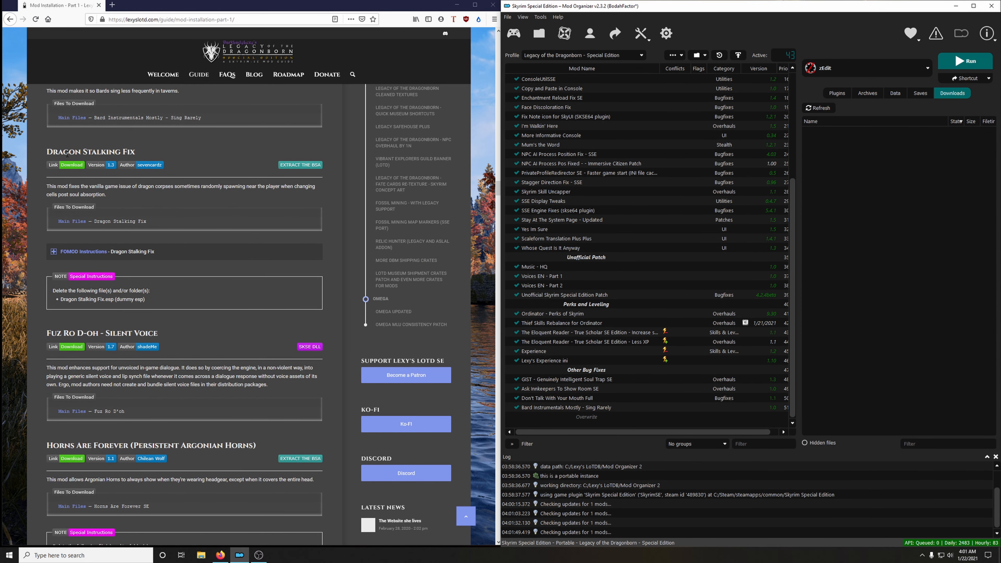
click(71, 165)
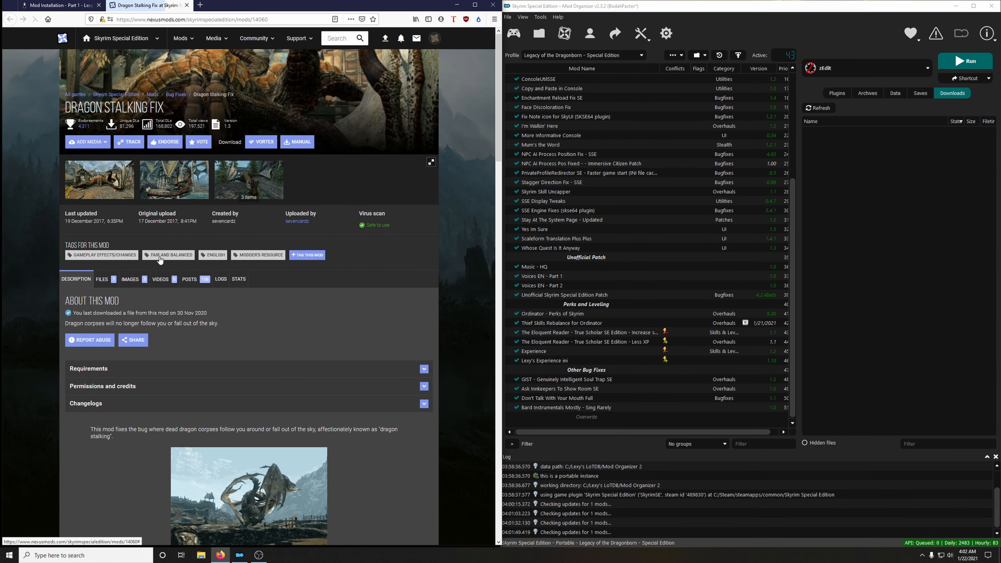
click(106, 279)
click(136, 375)
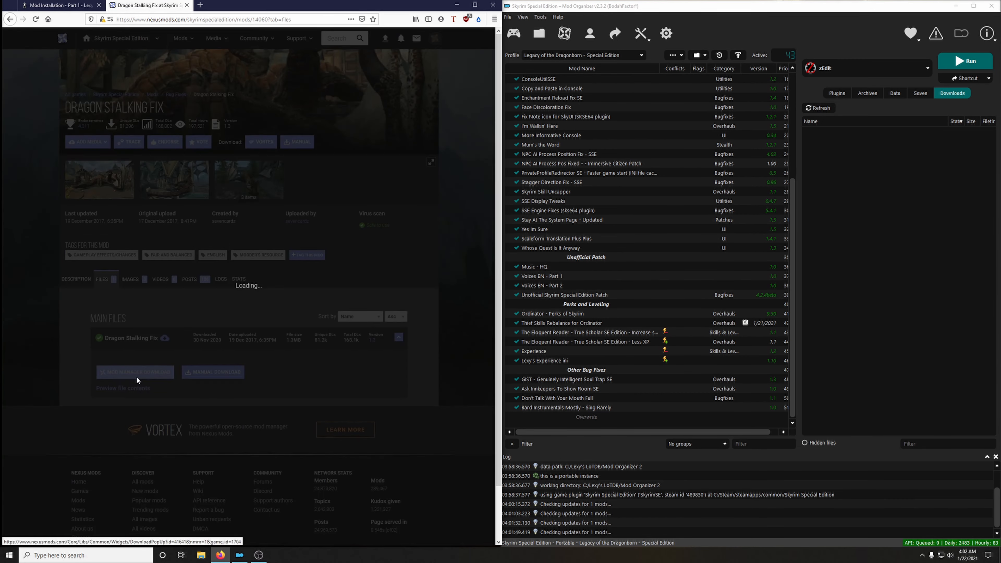
click(186, 5)
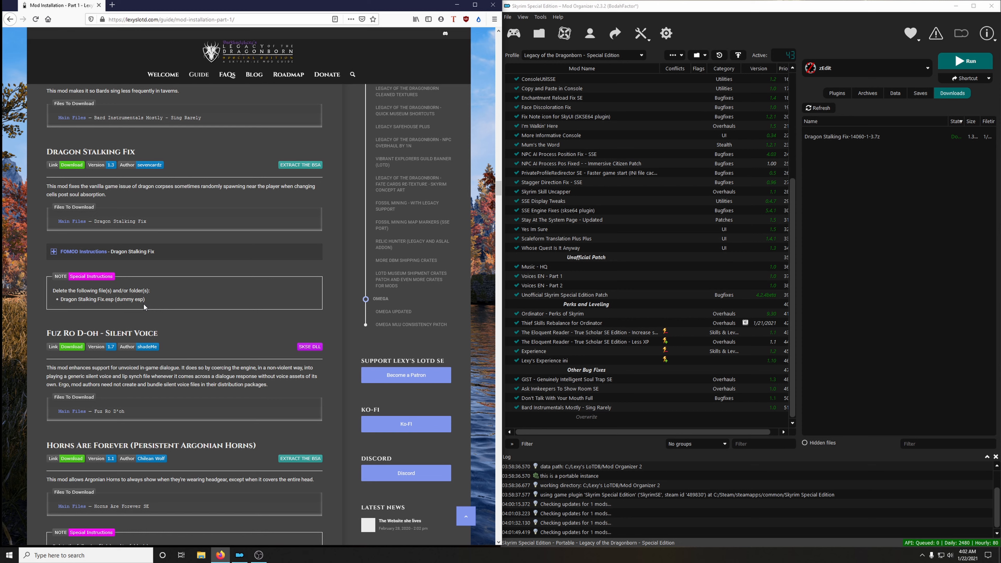
Install Dragon Stalking Fix under its suggested name following the guide's FOMOD instructions, and extract its BSA.
click(98, 252)
double_click(907, 137)
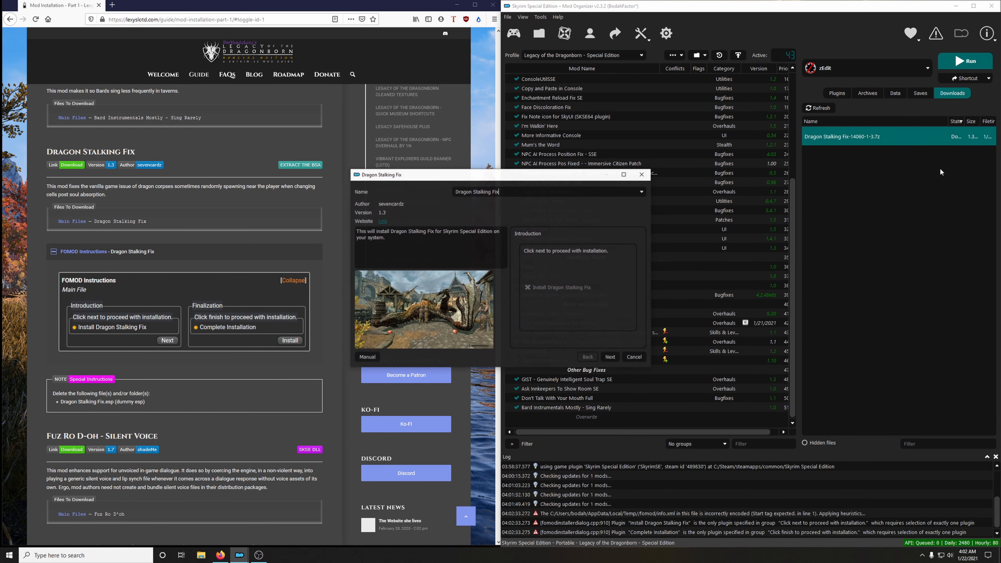
drag(560, 175, 650, 128)
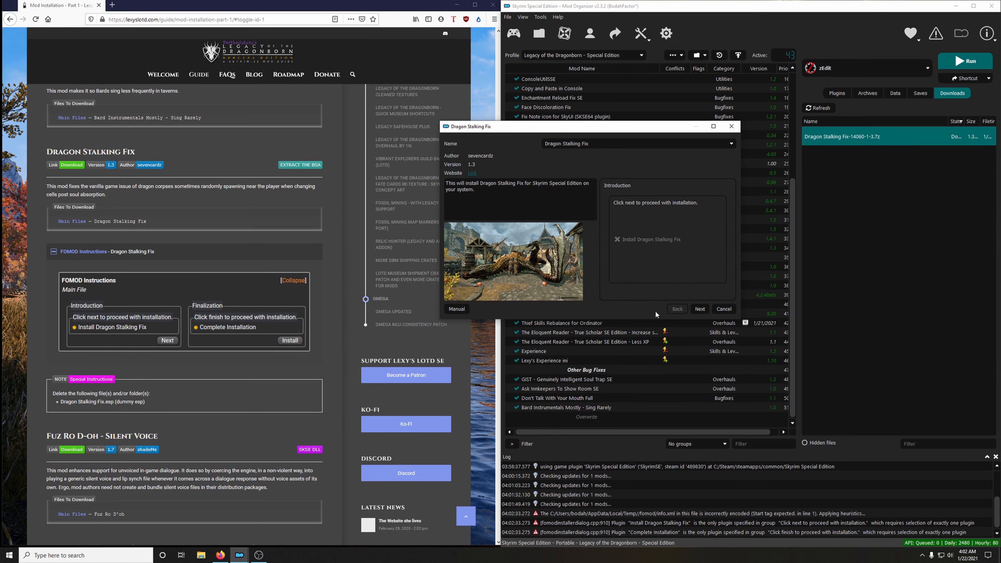
click(700, 308)
click(699, 308)
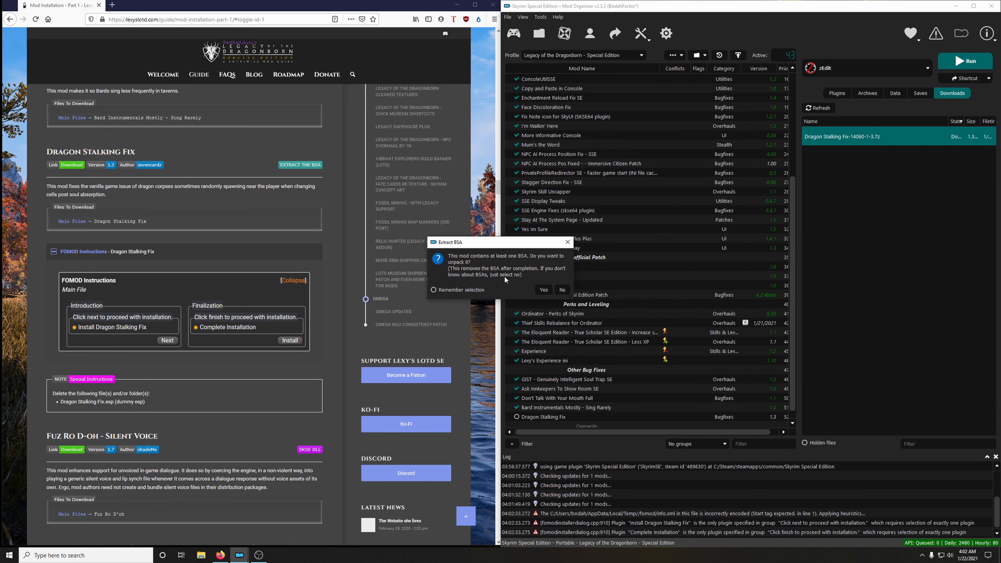
click(542, 291)
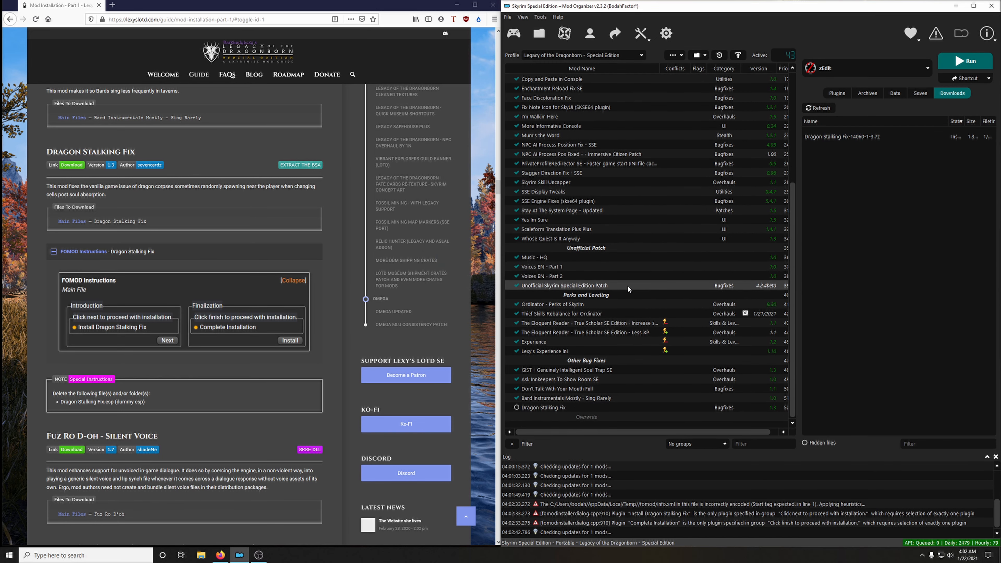
click(185, 252)
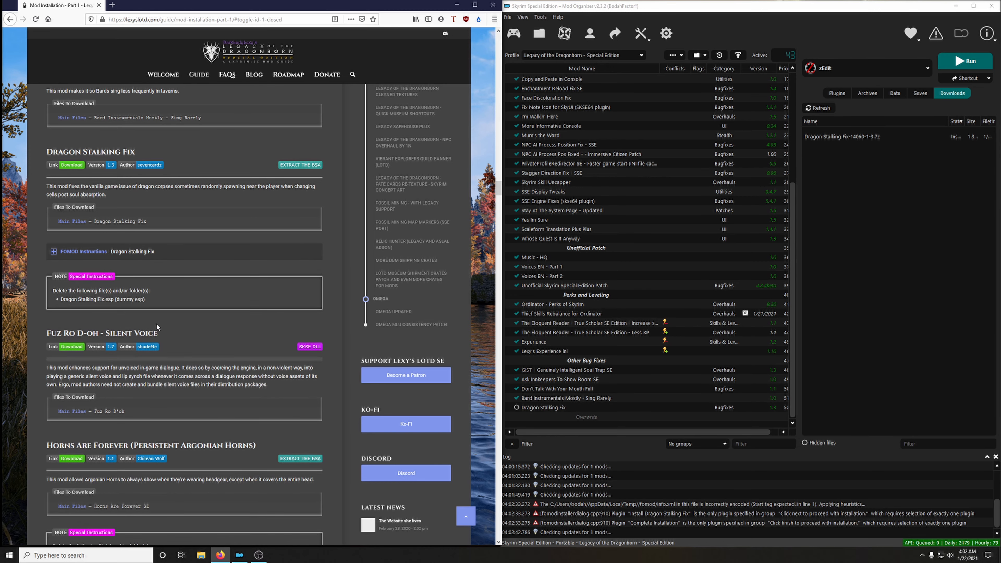
Delete Dragon Stalking Fix.esp from the mod's folder and enable Dragon Stalking Fix in the mod list.
right_click(551, 408)
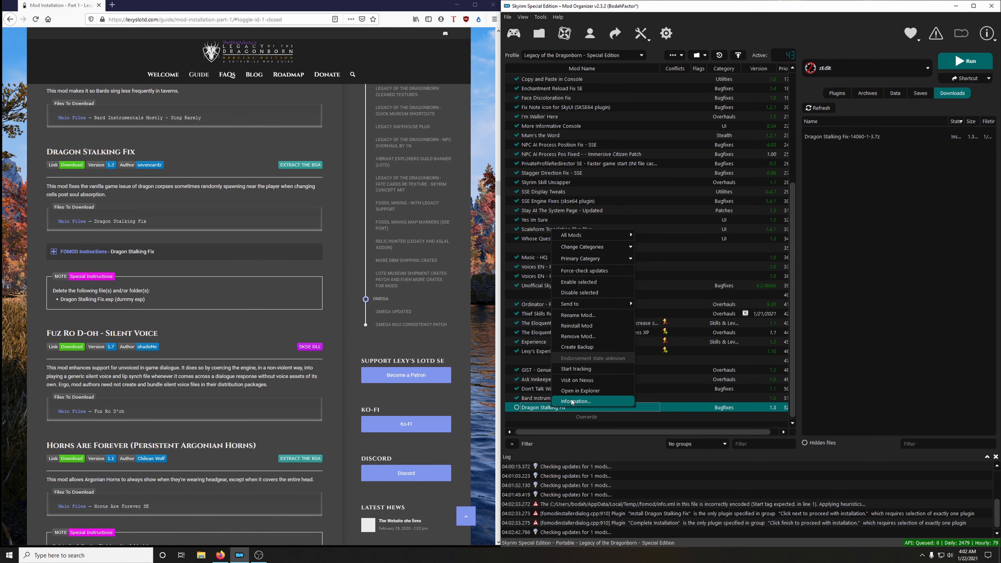
click(570, 391)
click(643, 92)
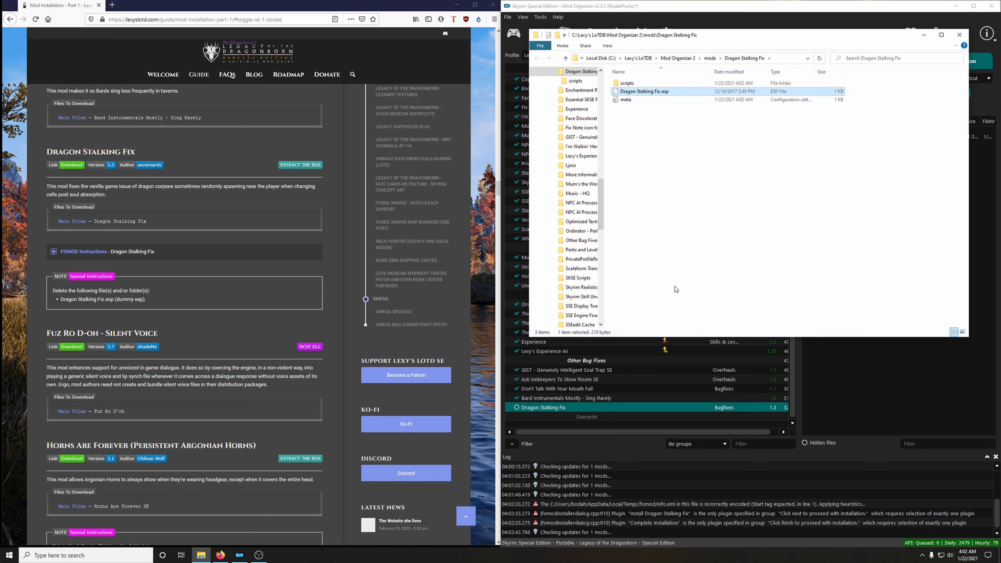
key(Delete)
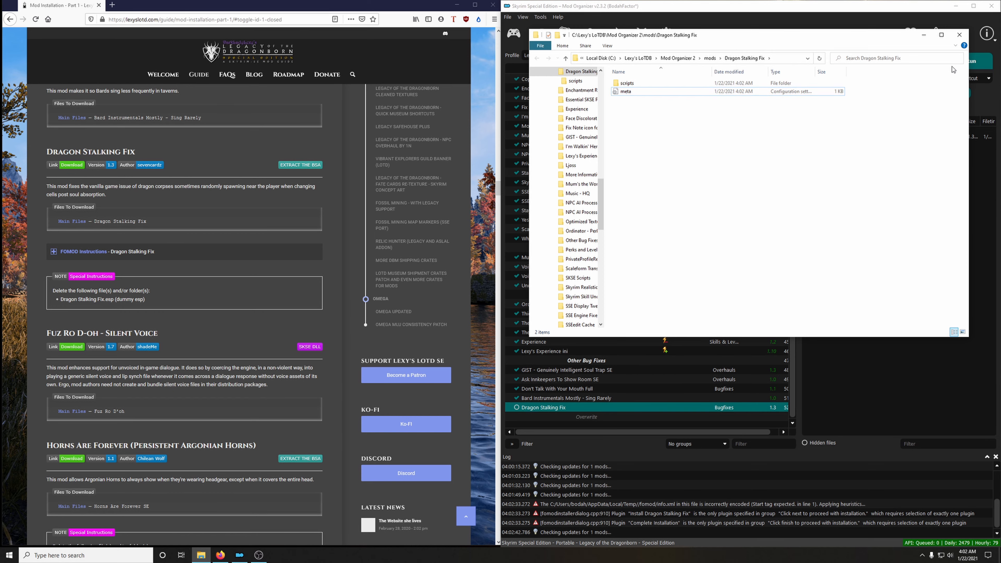
click(960, 34)
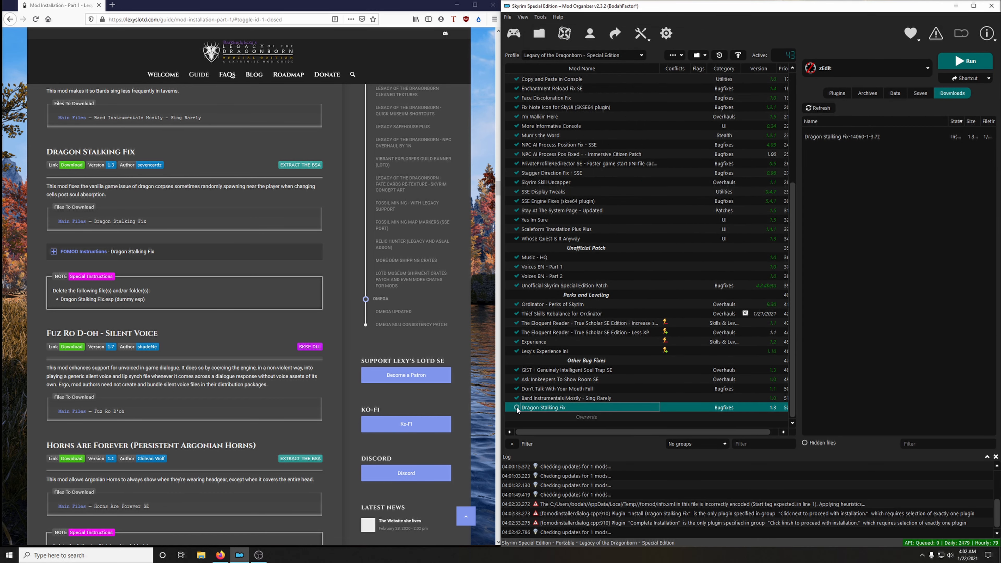
click(516, 408)
Download the Fuz Ro D'oh main file to the mod manager and close its mod page.
scroll(148, 225, down, 4)
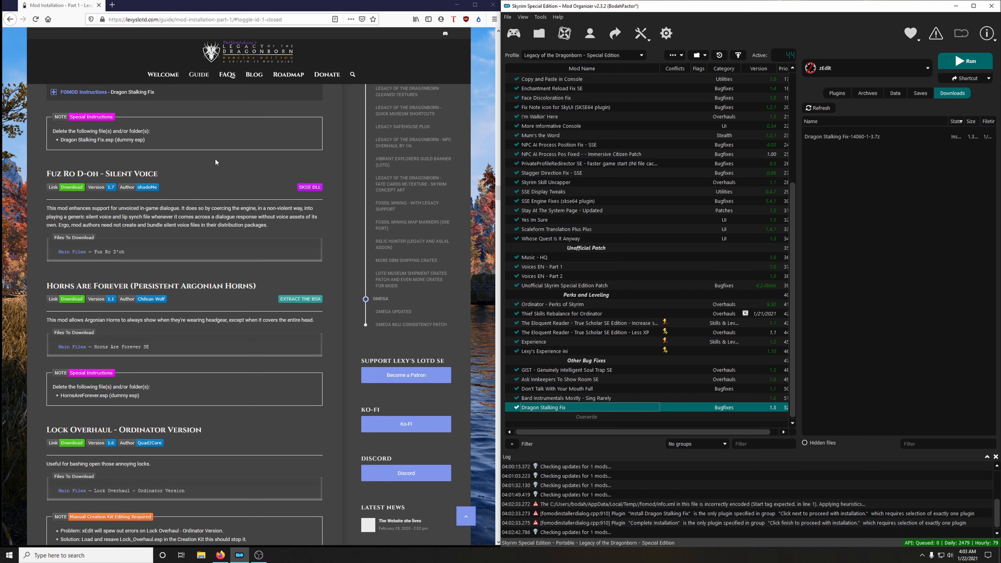
click(78, 188)
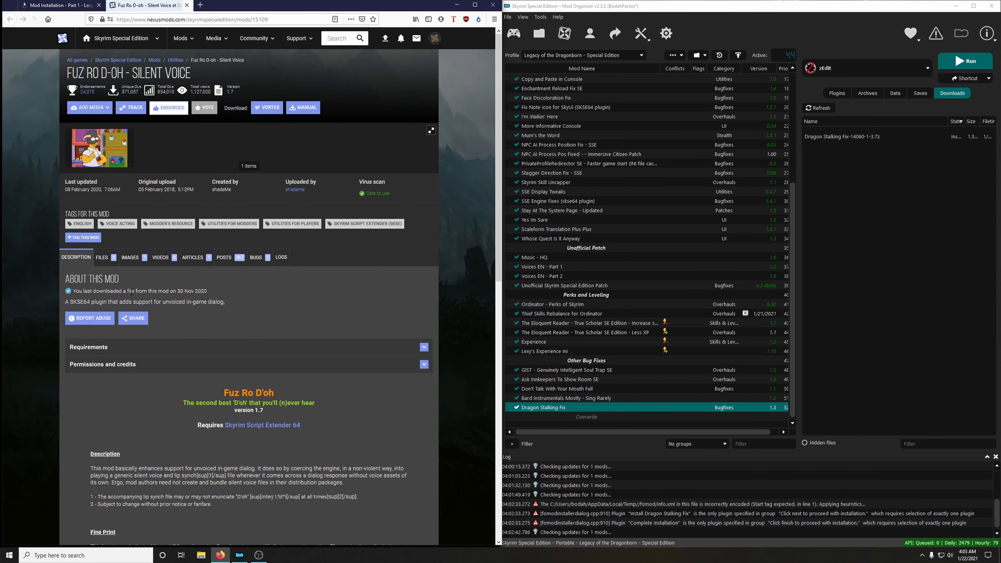
click(102, 261)
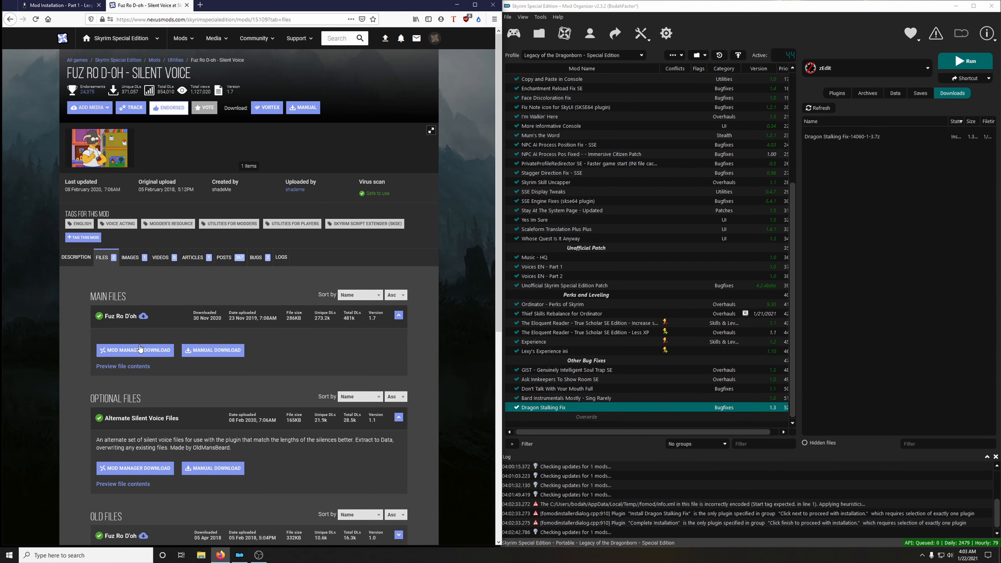
click(134, 352)
click(436, 242)
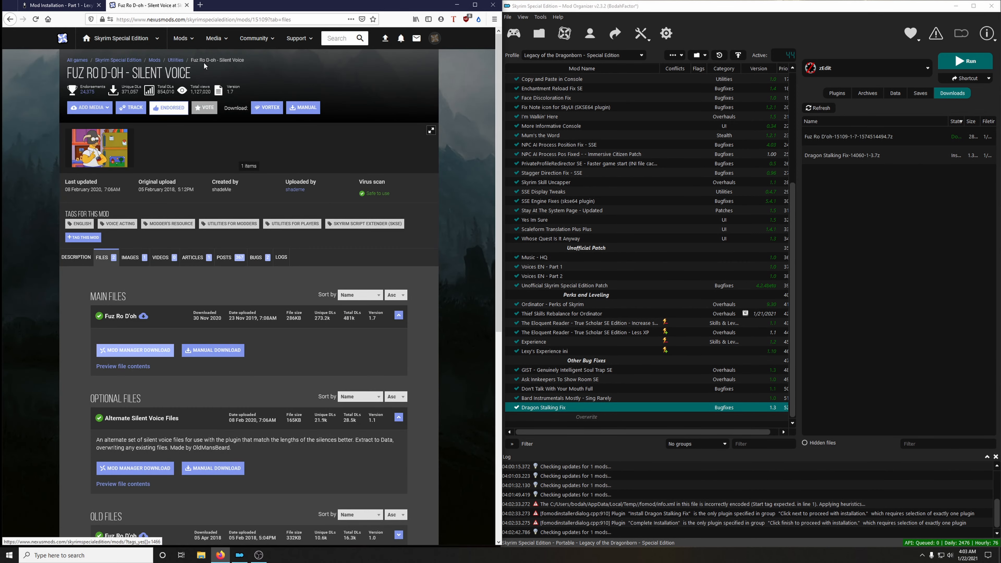
key(ctrl+w)
Install Fuz Ro D-oh - Silent Voice under its suggested name and enable it in the mod list.
double_click(837, 138)
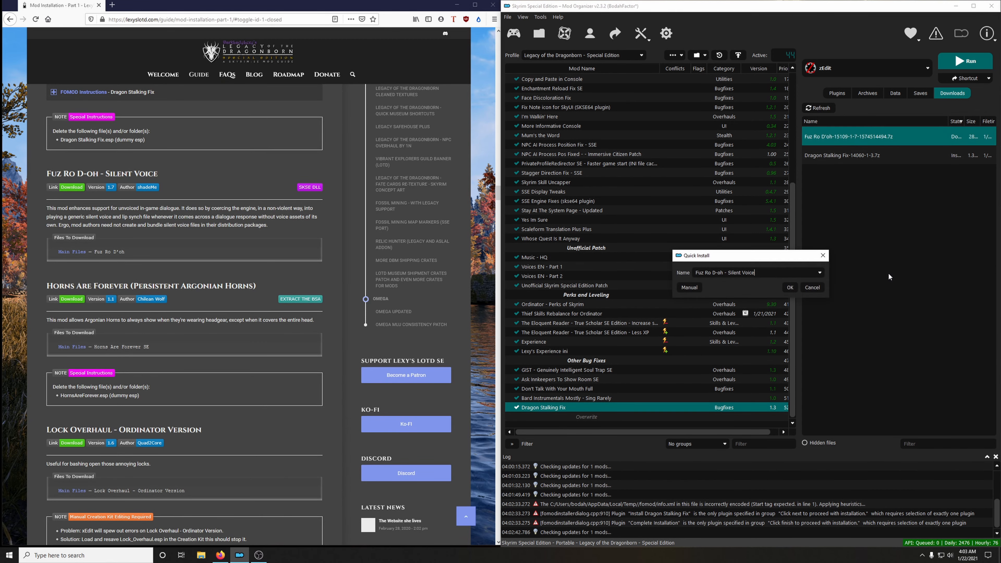
click(793, 287)
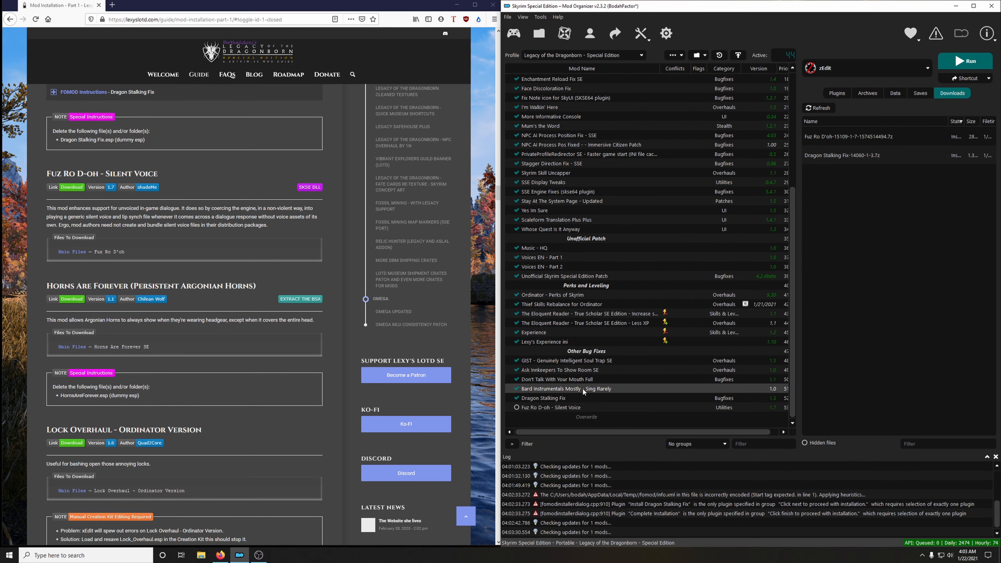
click(516, 407)
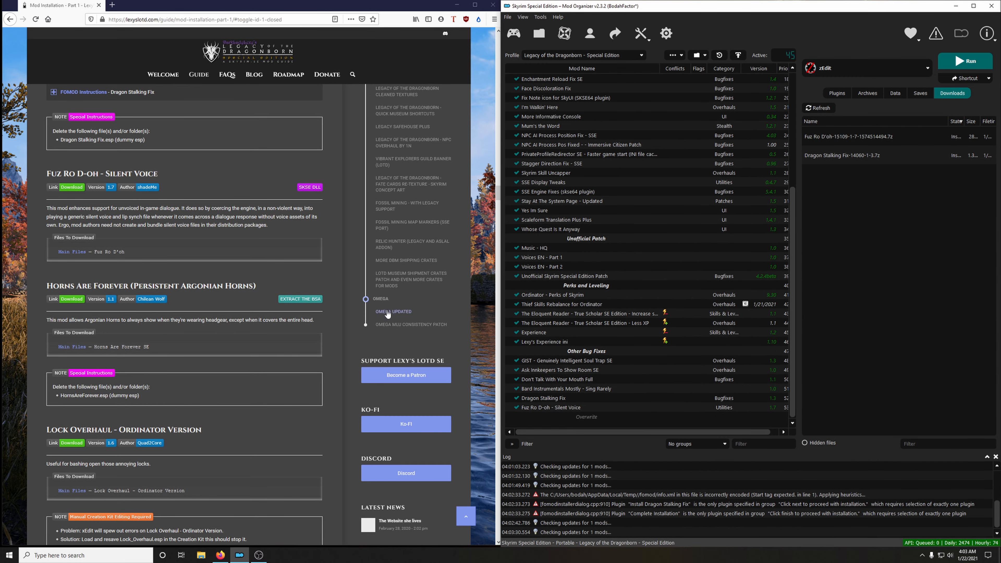
Download the Horns Are Forever SE main file to the mod manager and close its mod page.
scroll(135, 293, down, 1)
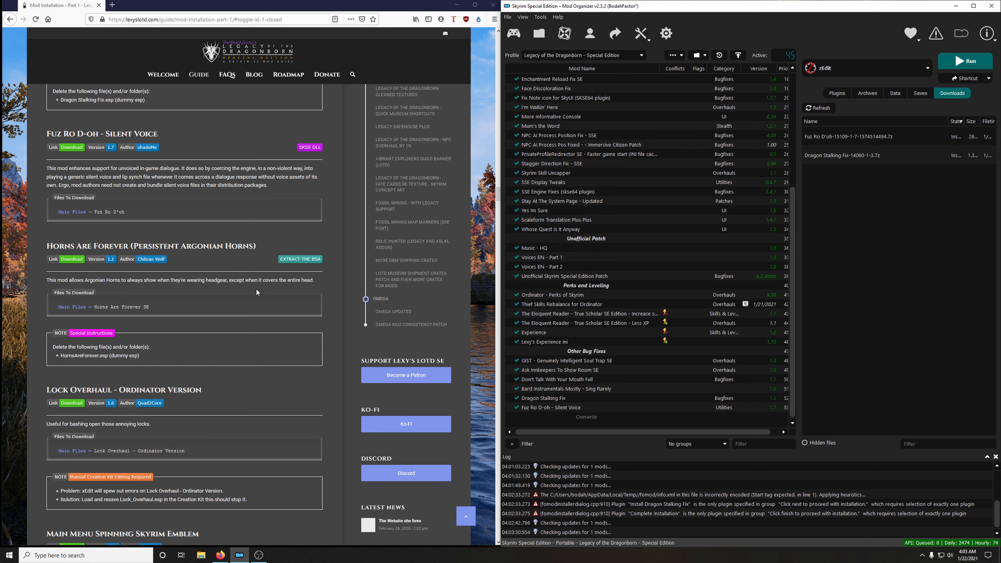
click(73, 258)
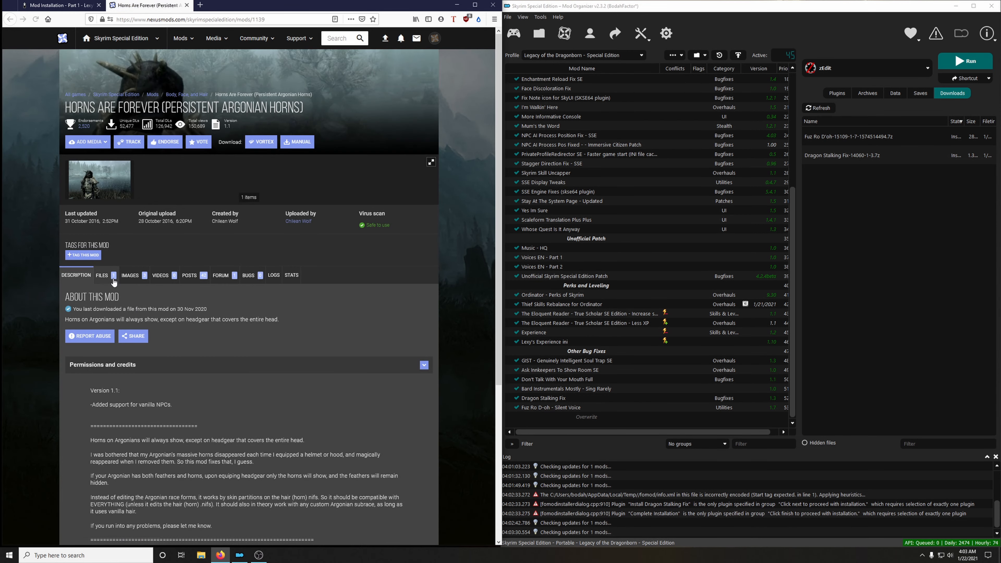
click(113, 280)
click(118, 376)
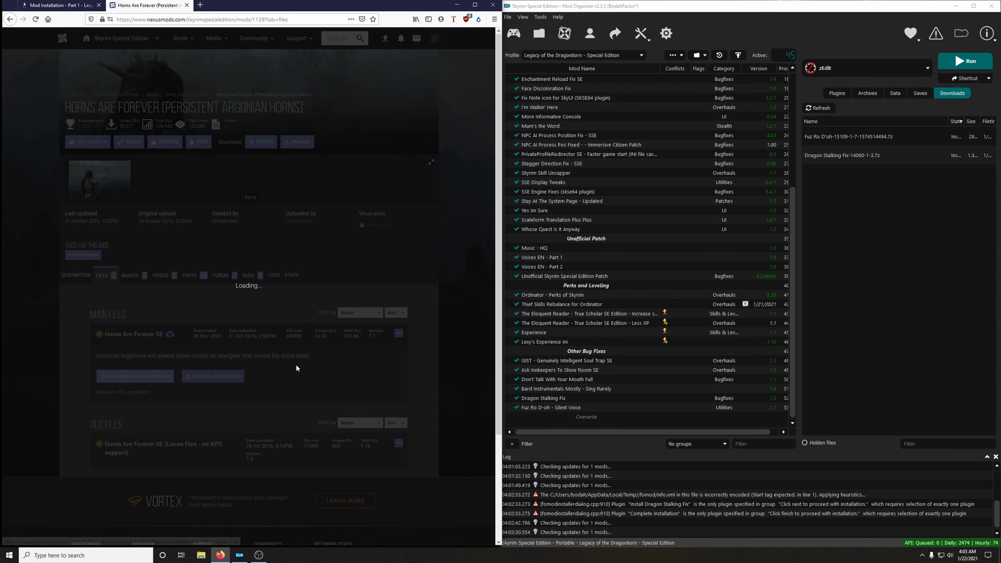
click(187, 5)
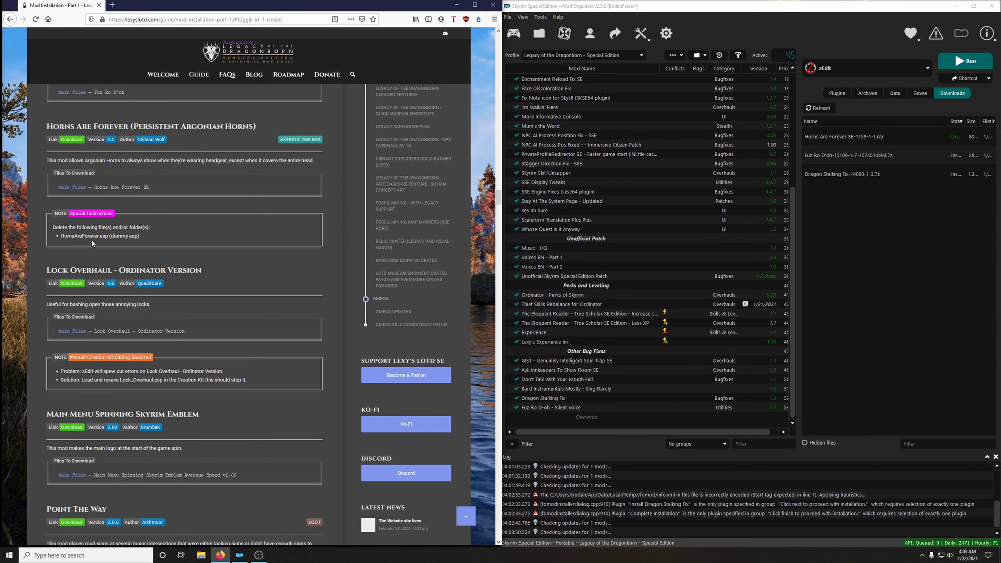
Install Horns Are Forever (Persistent Argonian Horns) manually with HornsAreForever.esp excluded, and extract its BSA.
scroll(144, 242, up, 1)
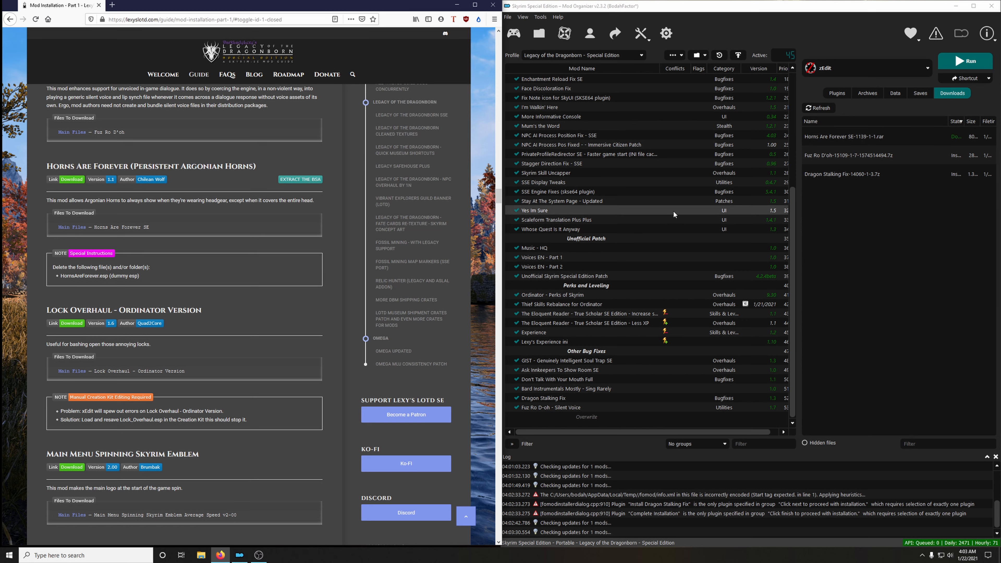
double_click(859, 137)
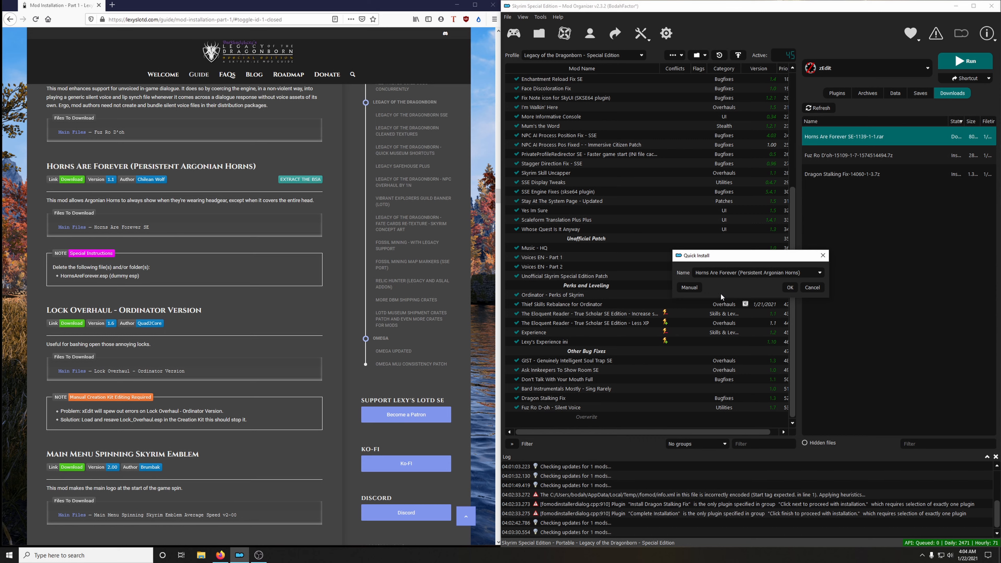
click(689, 288)
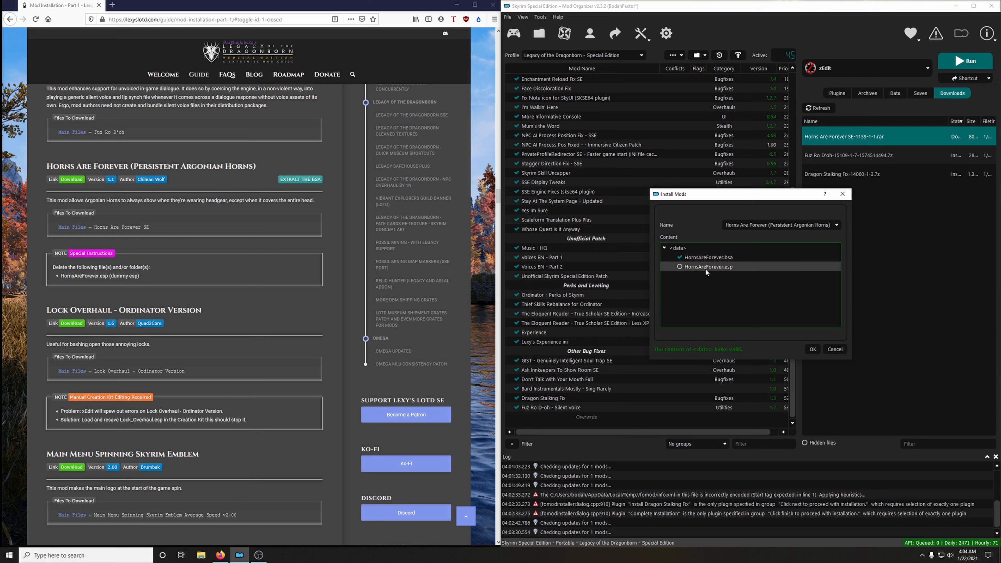
click(679, 266)
click(812, 349)
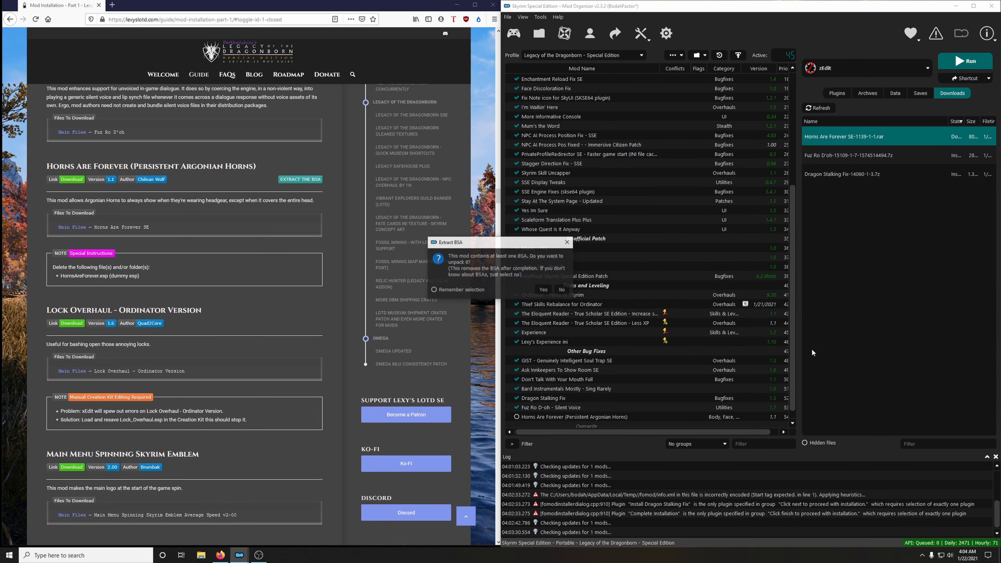
click(544, 290)
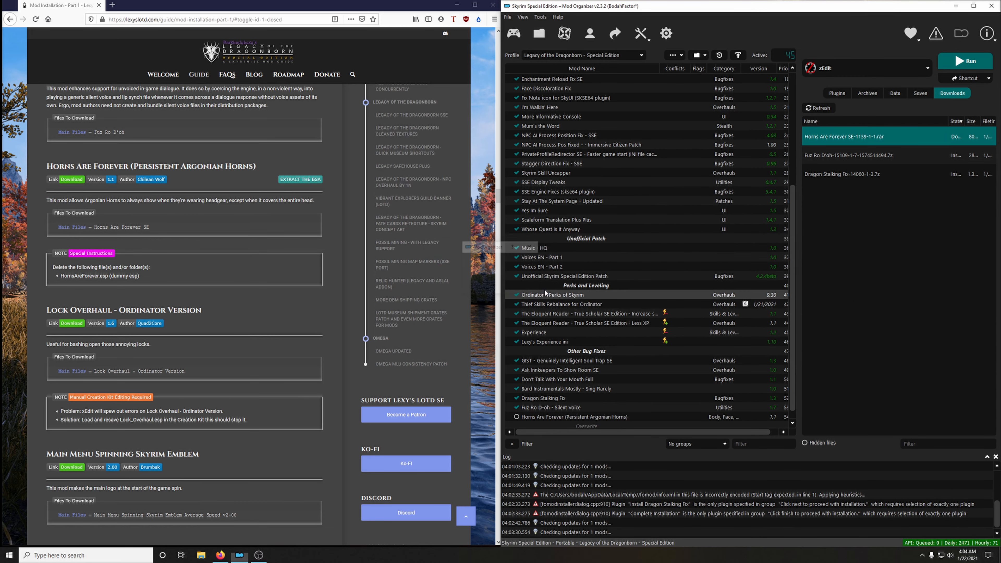
Check the Horns Are Forever mod folder for the dummy esp, close the folder and enable the mod.
right_click(544, 407)
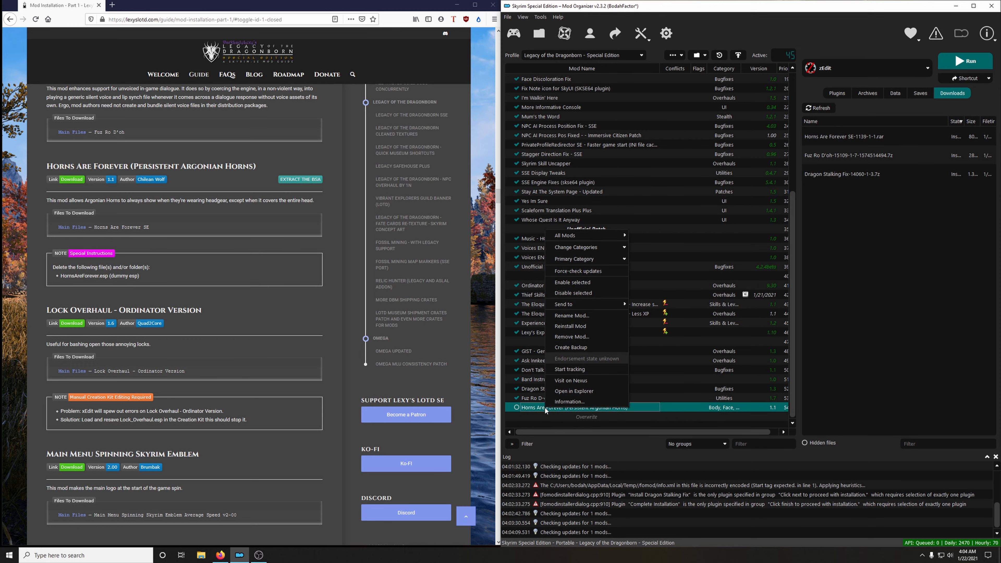
click(567, 391)
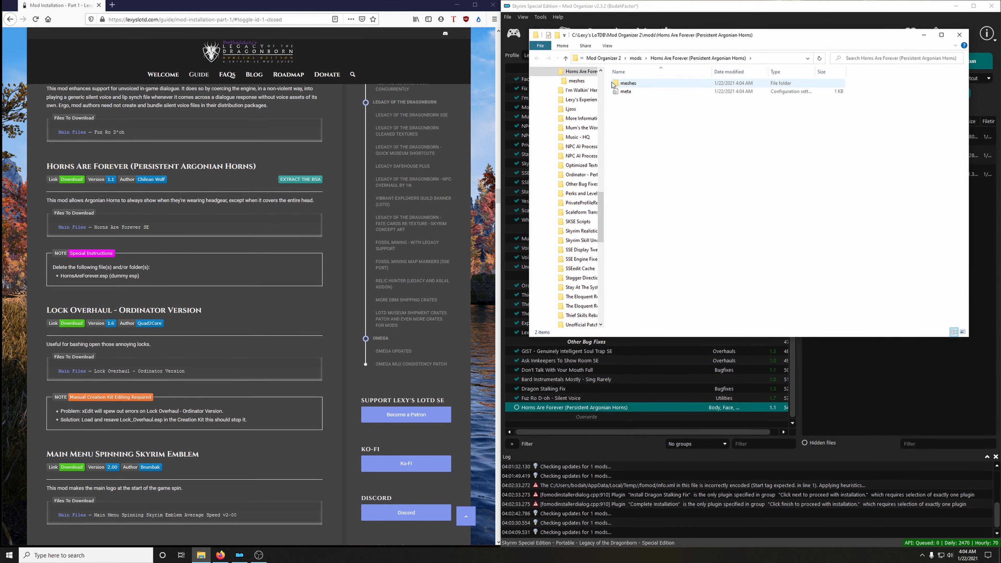
click(959, 35)
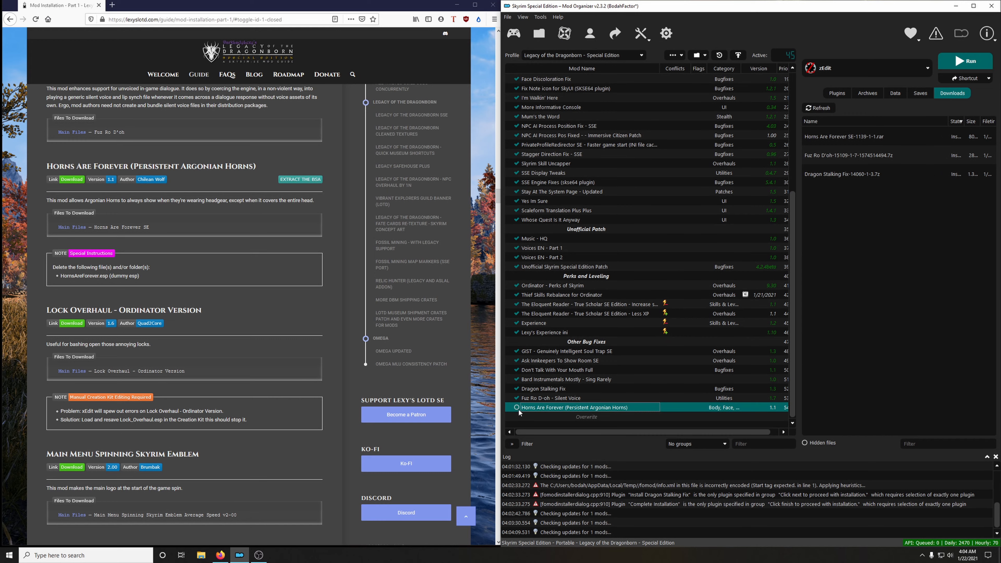
Download the Lock Overhaul - Ordinator Version main file to the mod manager and close its mod page.
scroll(206, 284, down, 1)
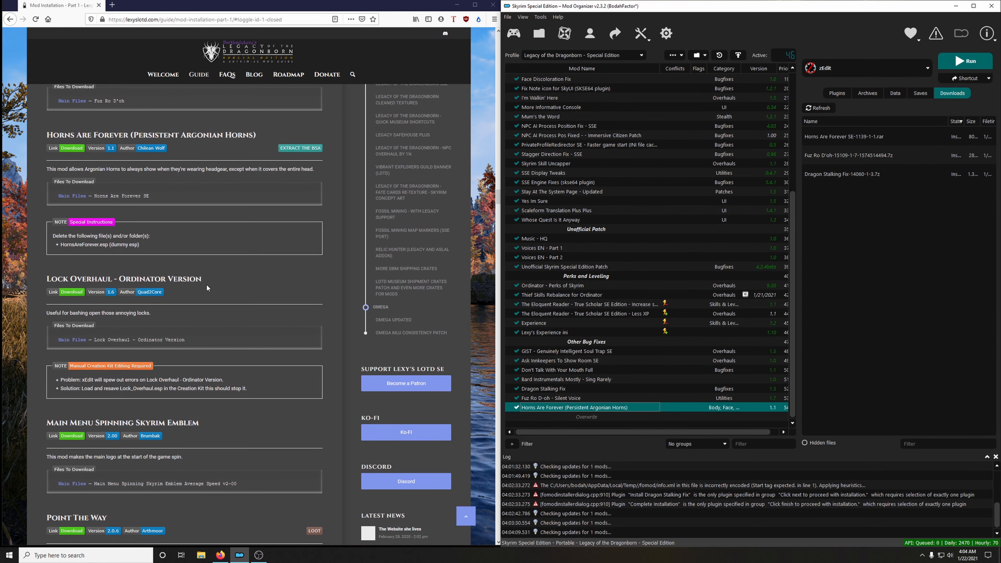
scroll(268, 278, down, 3)
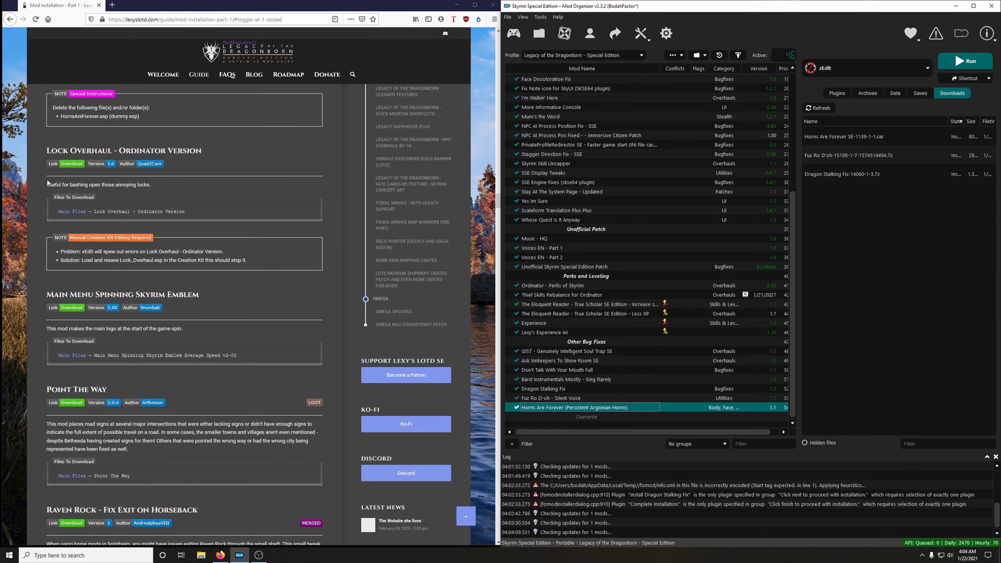
click(182, 212)
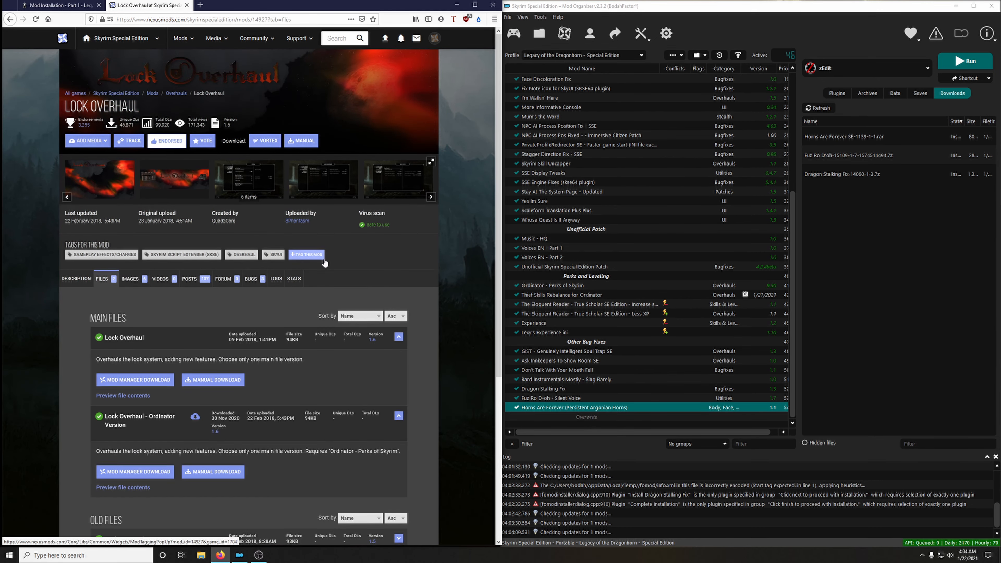
scroll(324, 263, down, 3)
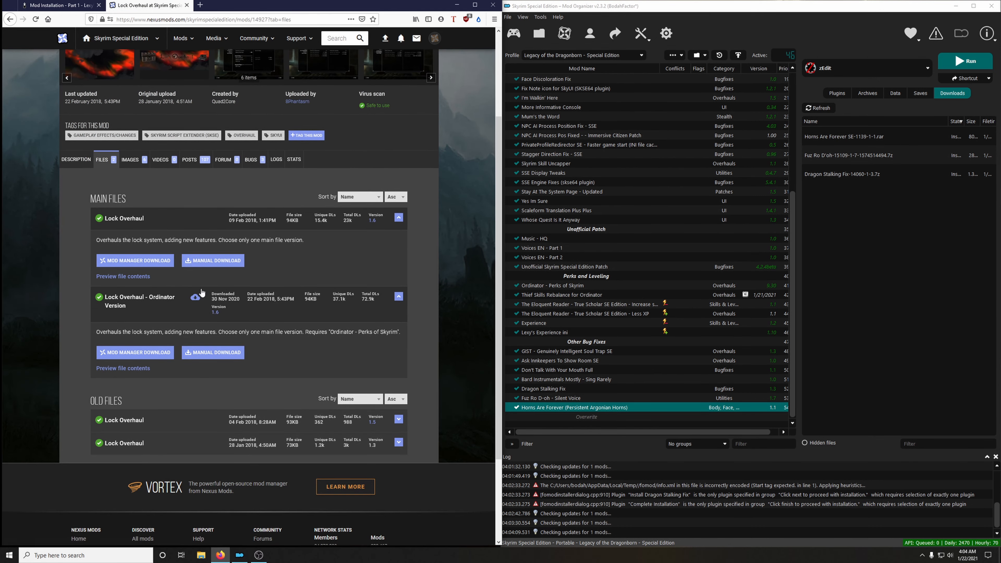
click(141, 360)
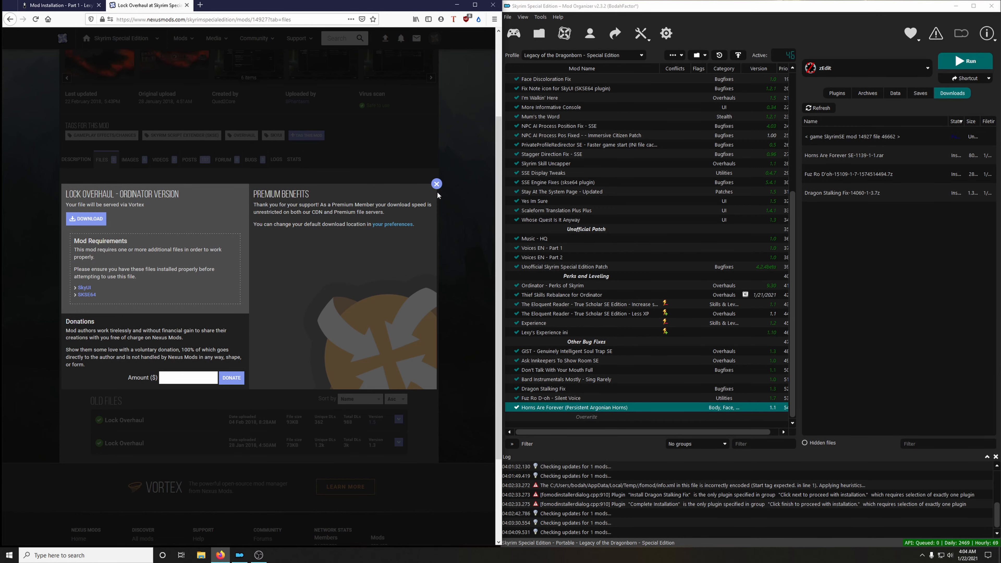
click(436, 183)
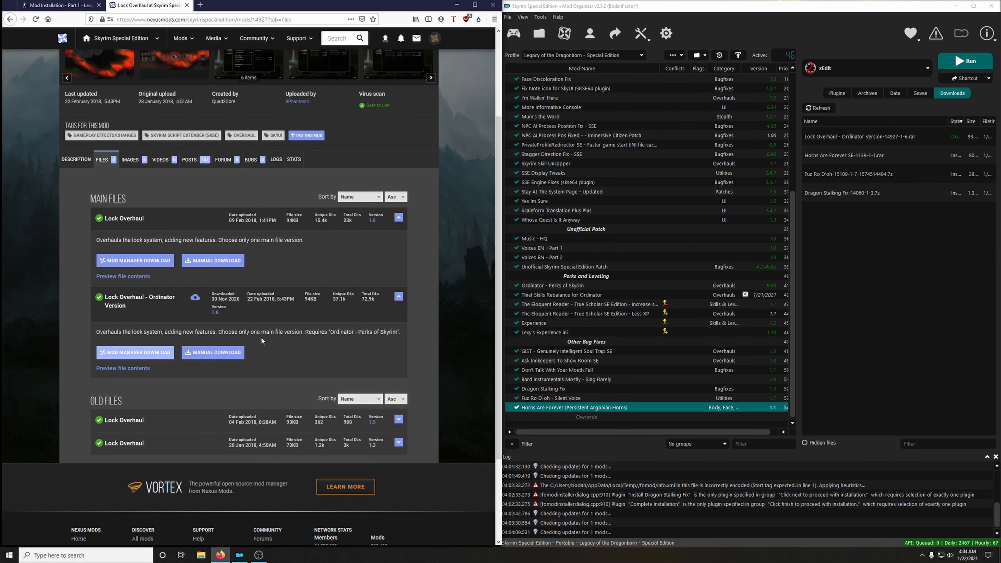
click(187, 5)
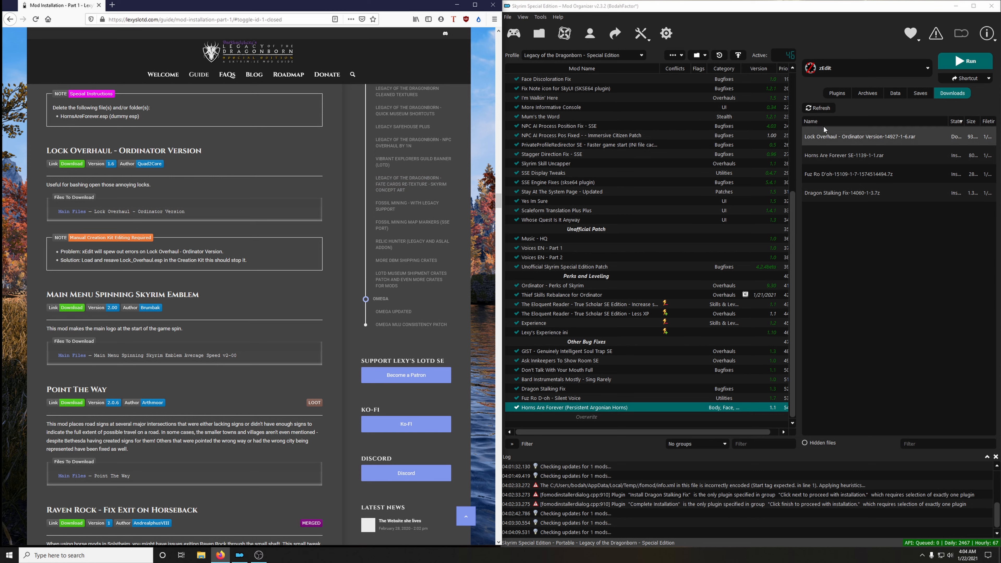
Install the Lock Overhaul - Ordinator Version download under the name Lock Overhaul and enable it in the mod list.
double_click(828, 142)
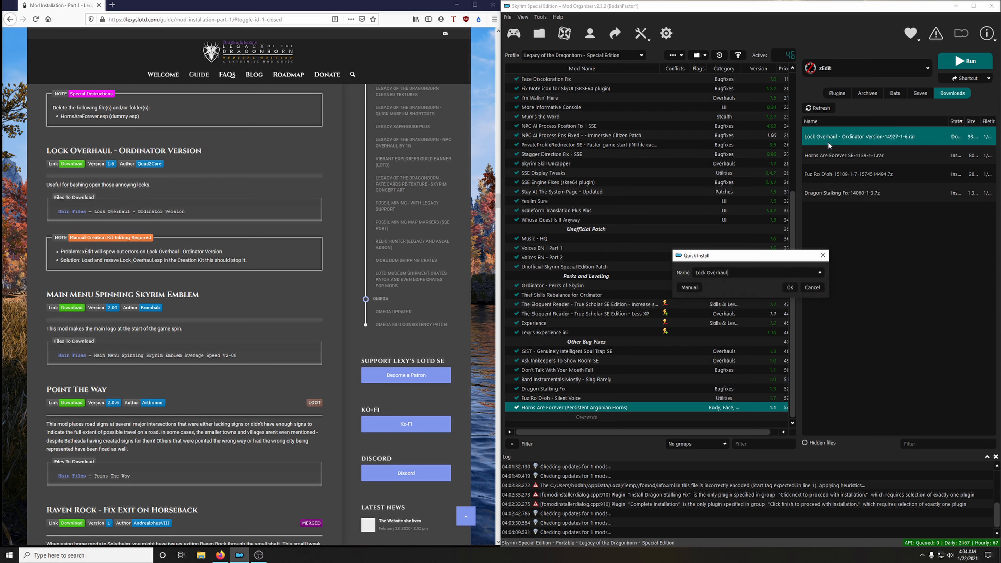
click(789, 287)
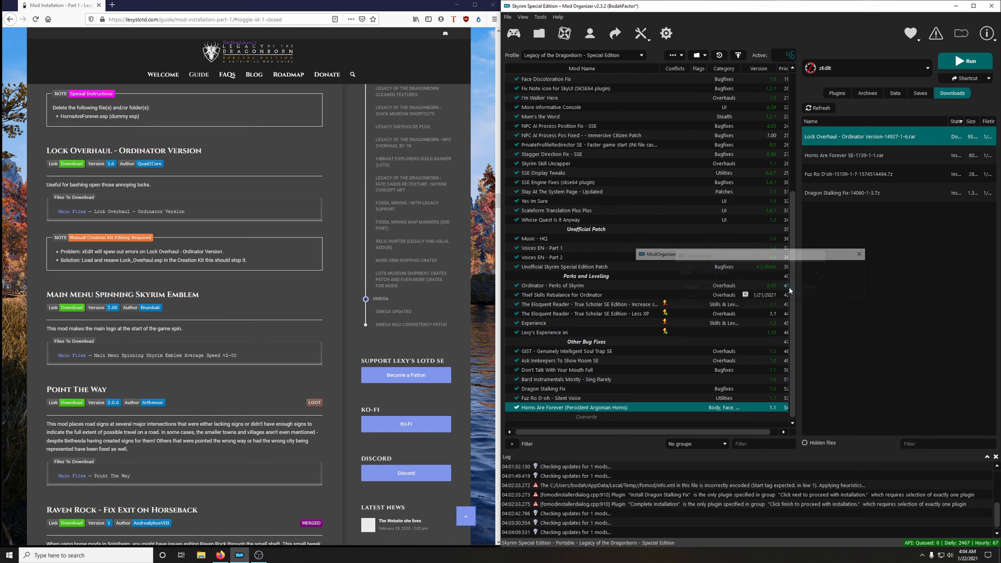
click(517, 407)
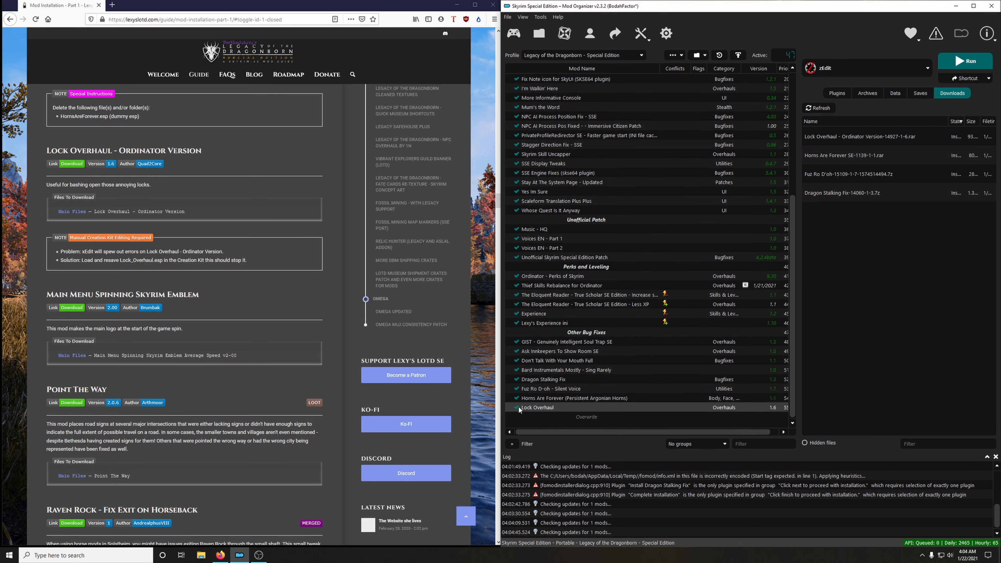
Delete all installed downloads from the mod manager's download list.
right_click(873, 181)
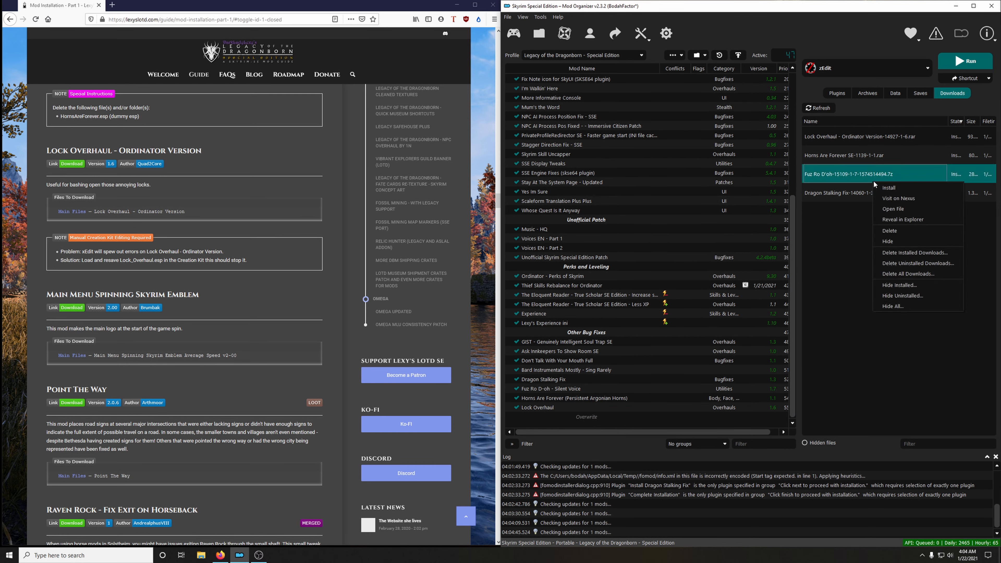
click(898, 253)
click(550, 287)
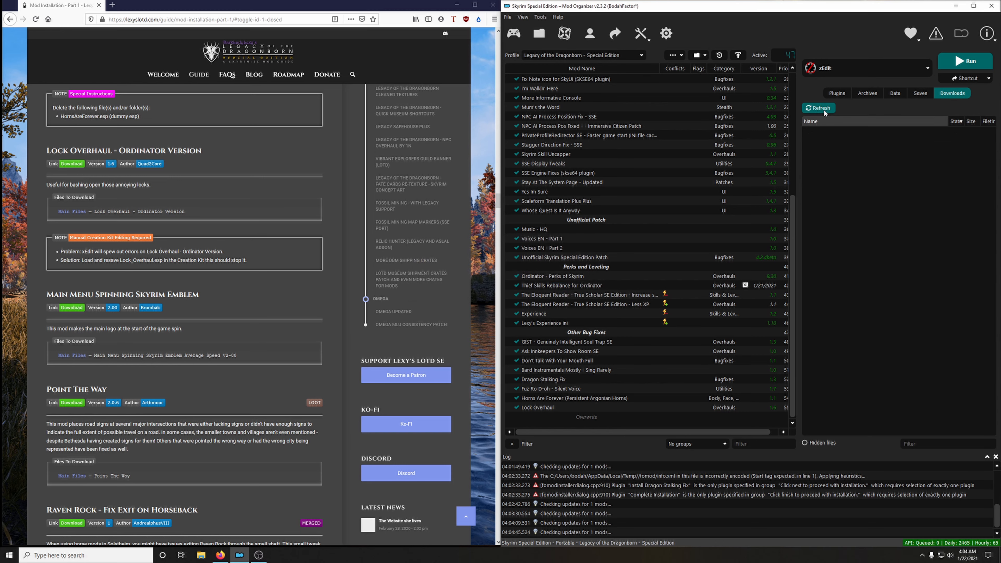
Show the plugin list and launch the Creation Kit through the mod manager.
click(836, 93)
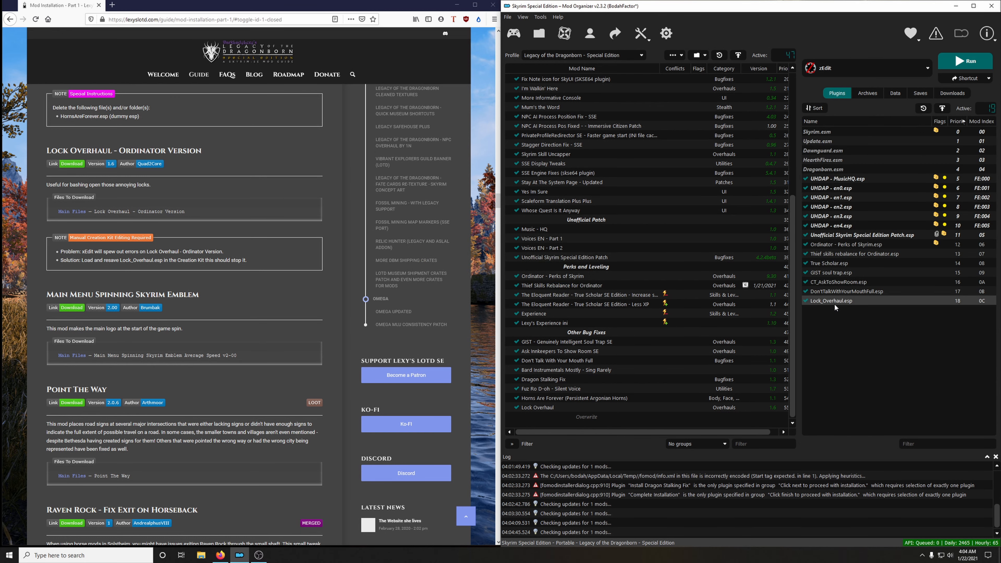
click(839, 68)
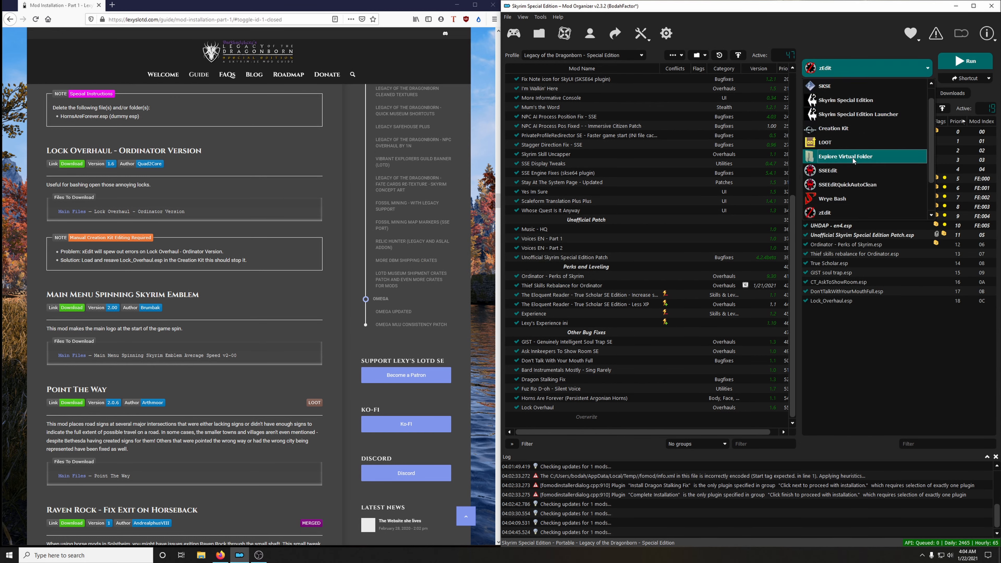
click(851, 171)
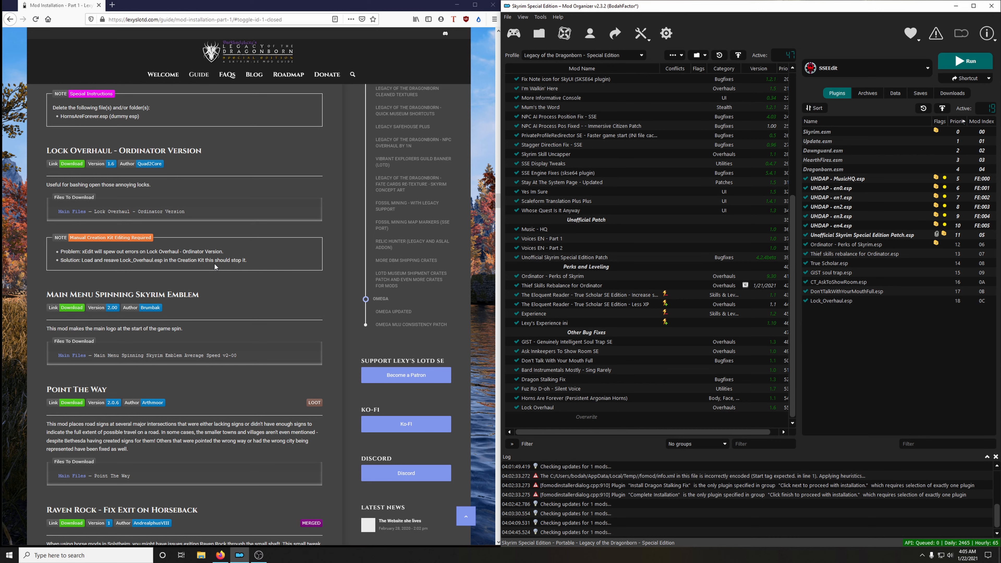
click(832, 74)
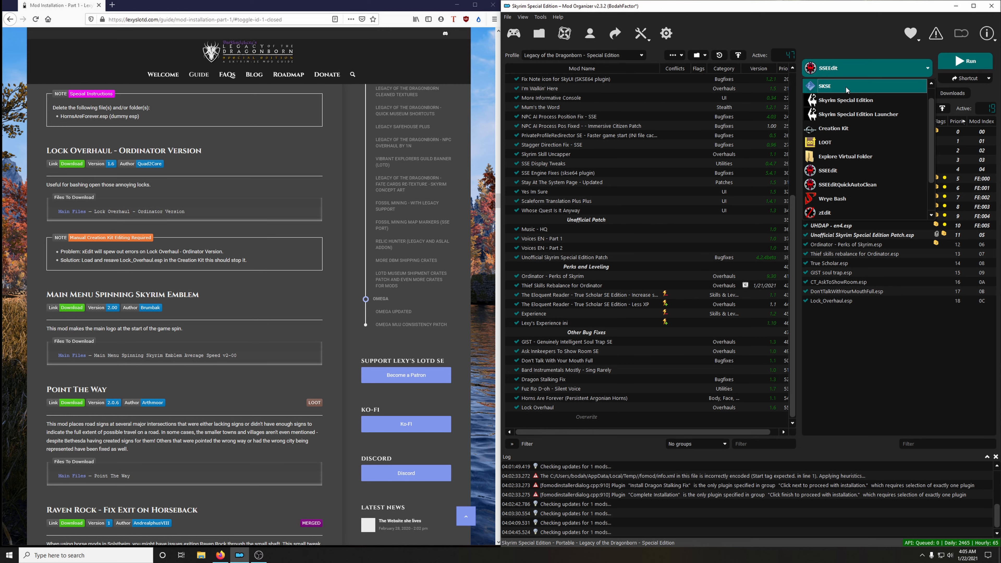
click(831, 130)
click(957, 60)
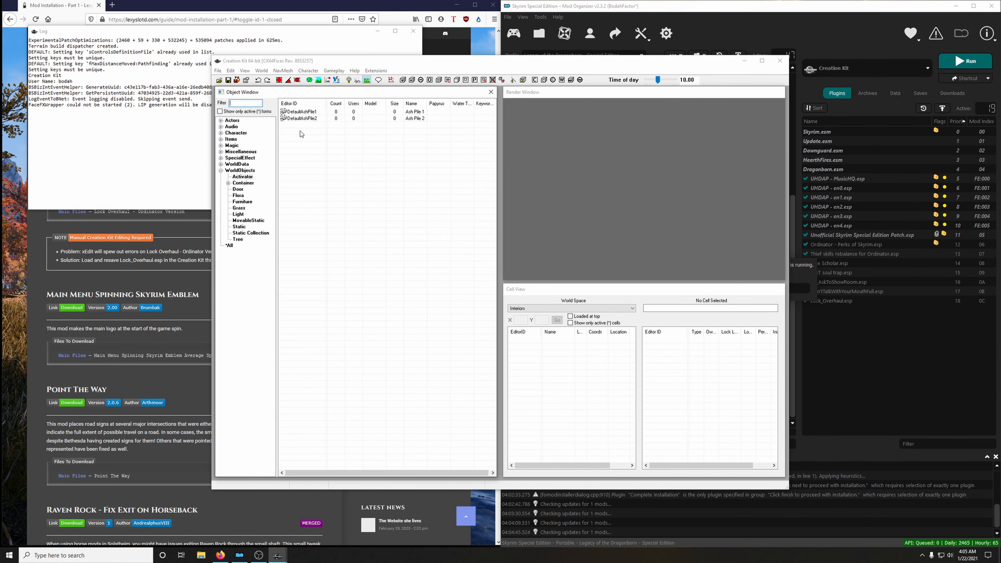
Load Lock_Overhaul.esp as the active file, resave it and close the Creation Kit.
click(219, 80)
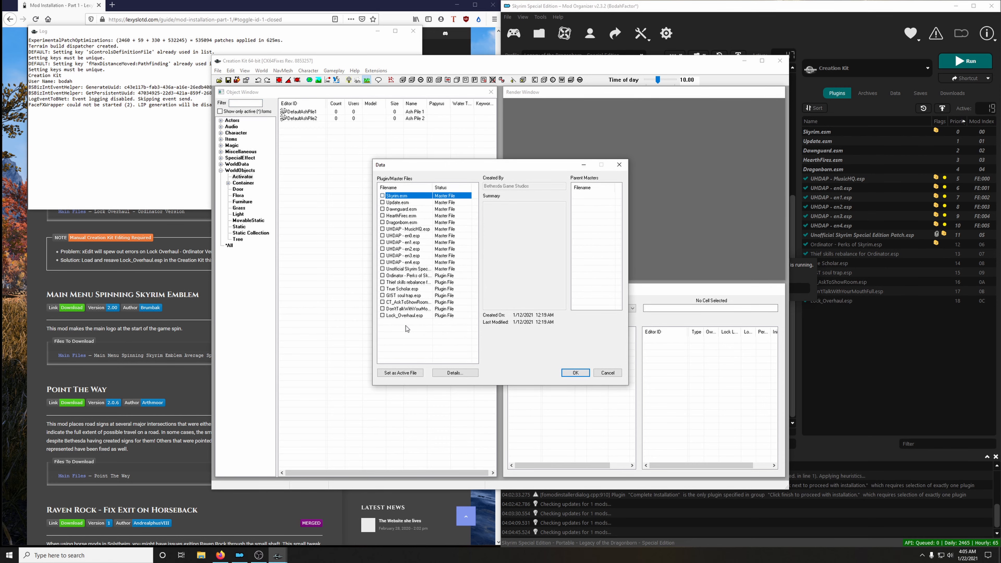
click(407, 315)
click(382, 316)
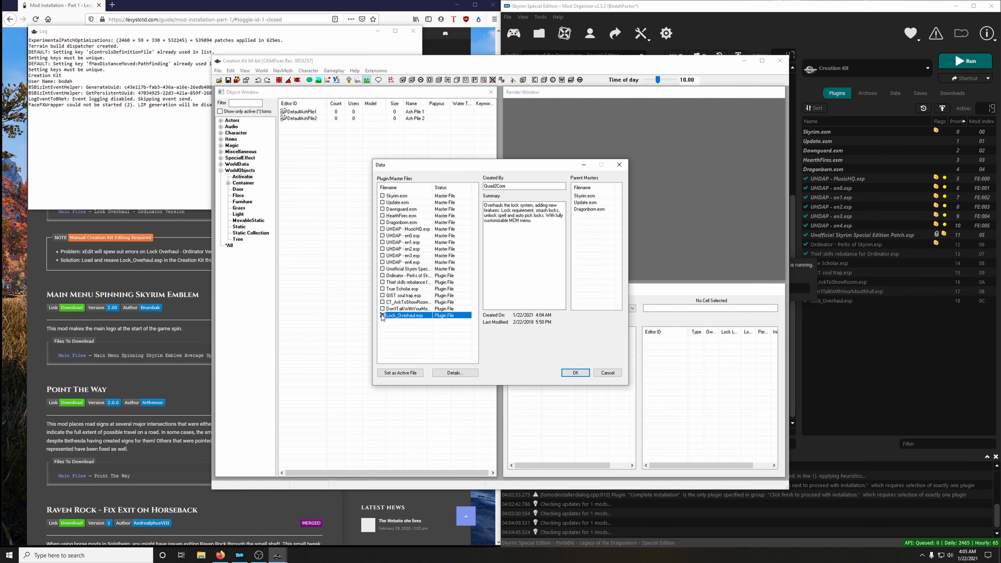
click(389, 373)
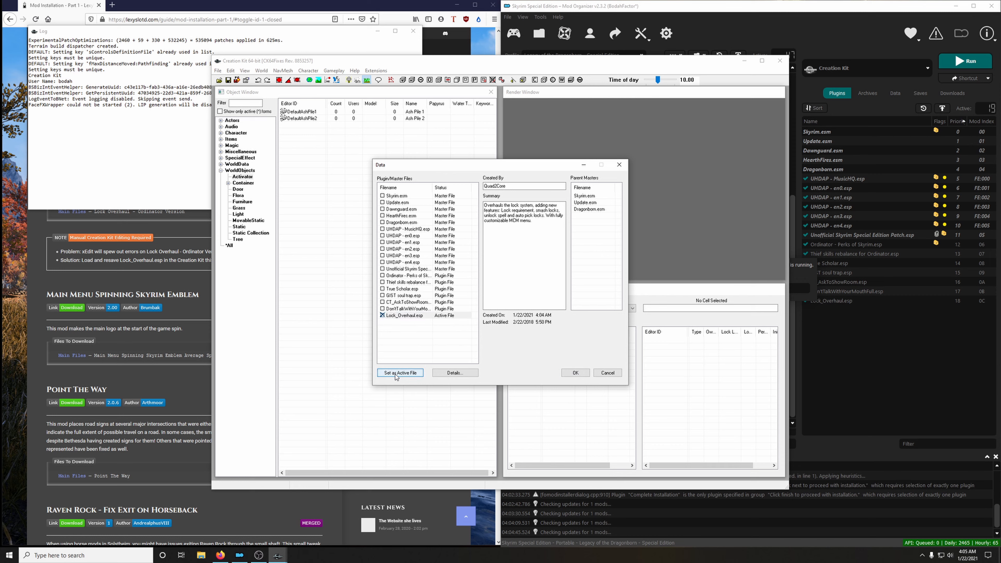
click(575, 373)
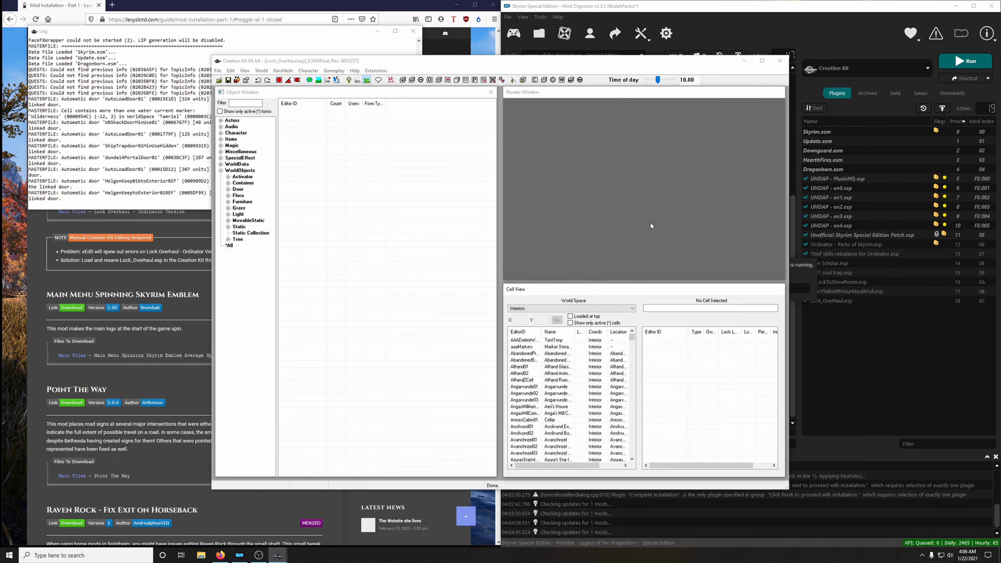
click(228, 80)
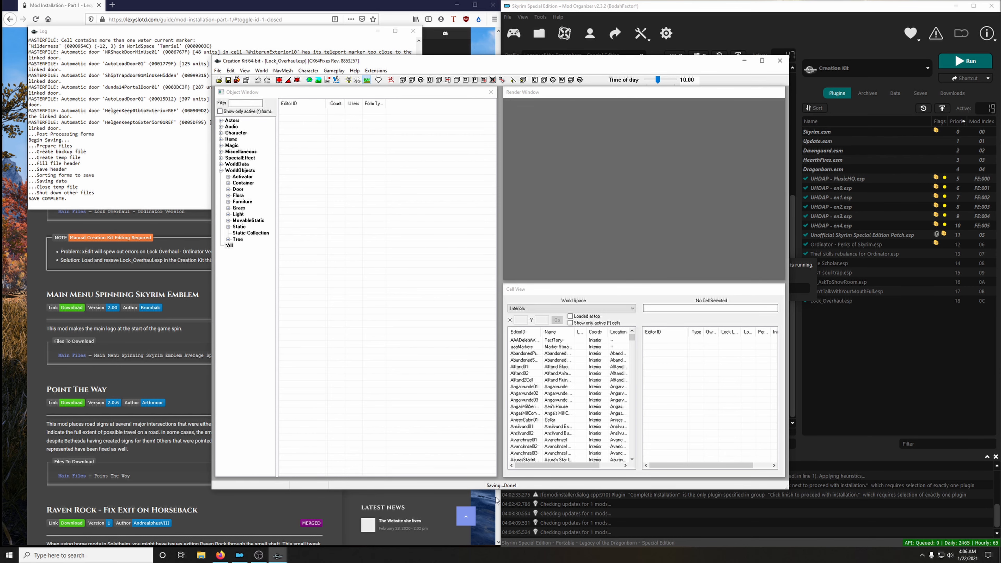
click(780, 61)
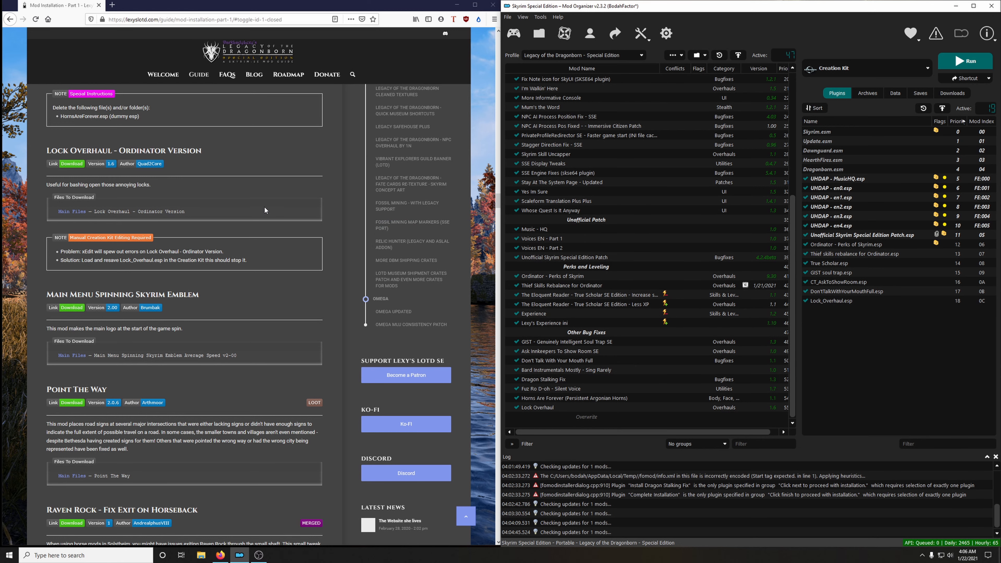
Download the Main Menu Spinning Skyrim Emblem Average Speed v2-00 main file to the mod manager.
scroll(265, 206, down, 4)
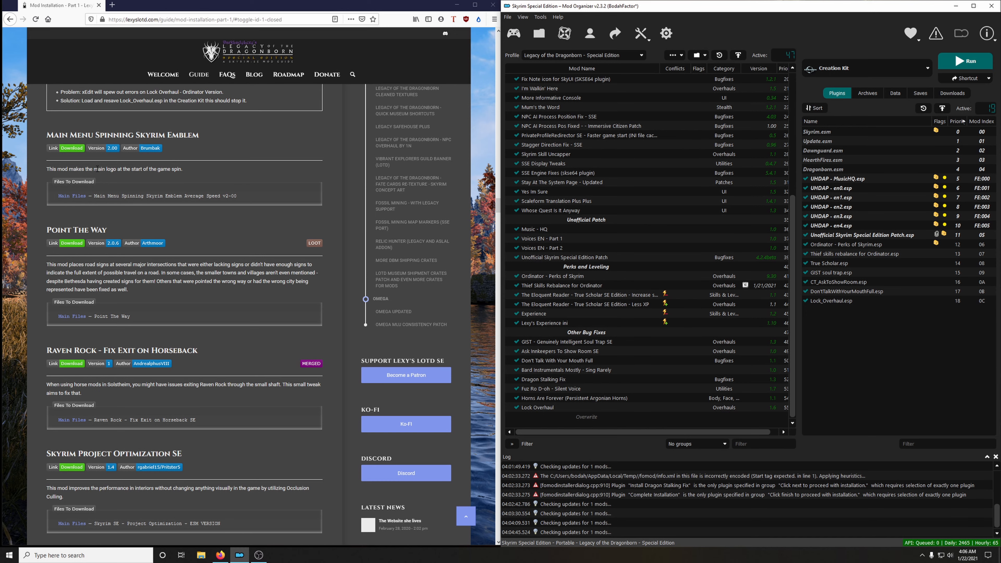
click(72, 148)
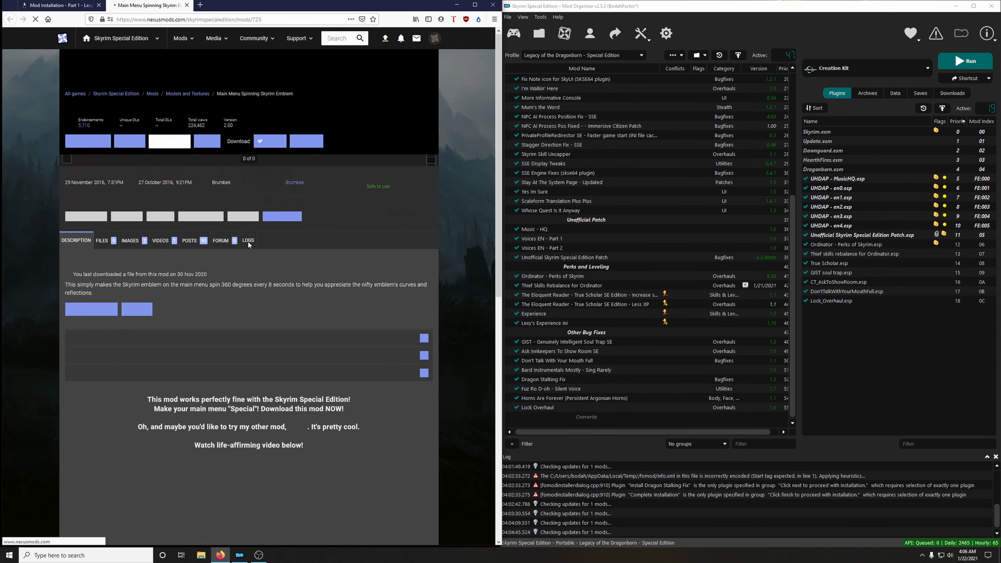
click(110, 283)
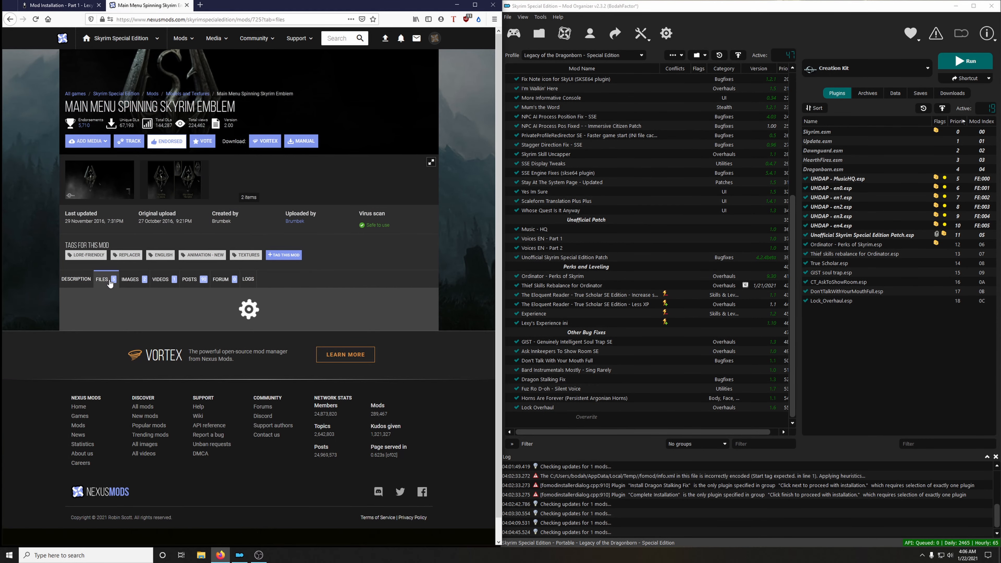
scroll(119, 276, down, 4)
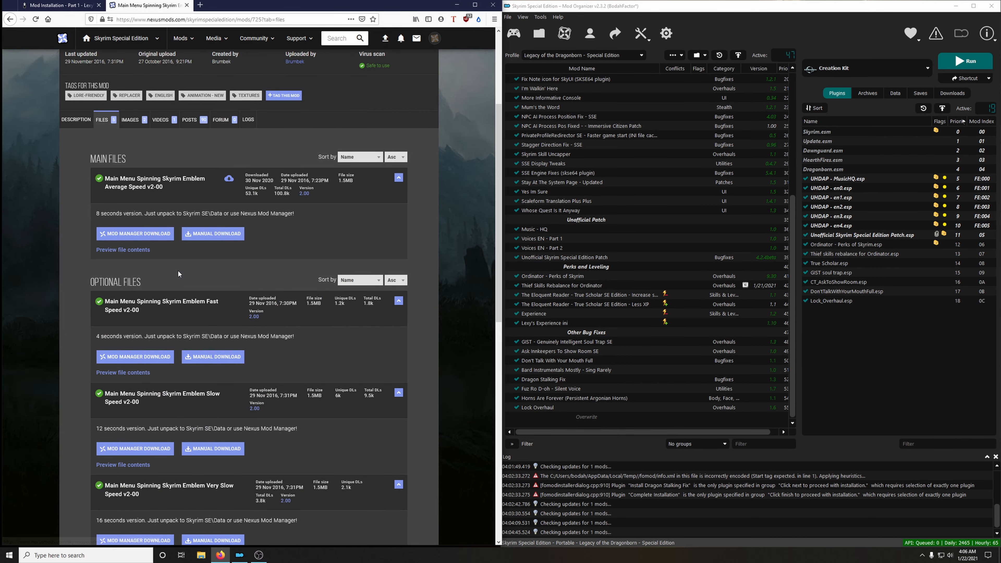
click(143, 239)
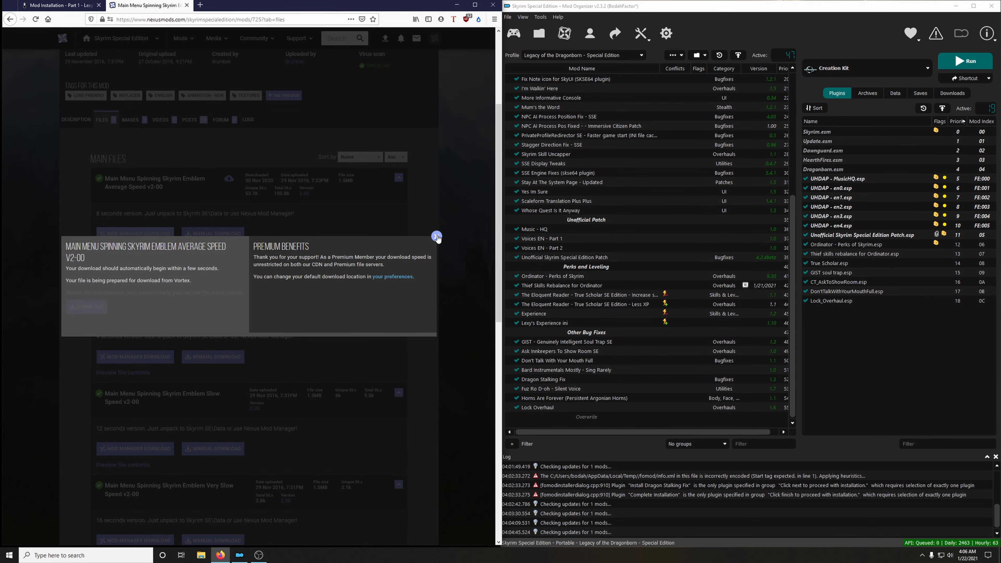
click(437, 236)
Install Main Menu Spinning Skyrim Emblem, enable it in the mod list and close its mod page.
click(952, 93)
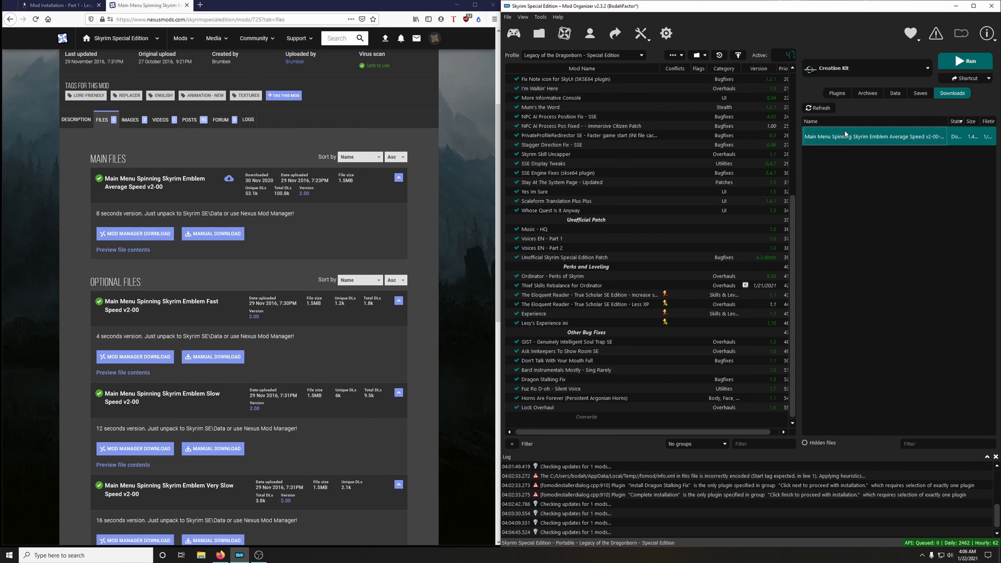
double_click(906, 137)
click(807, 288)
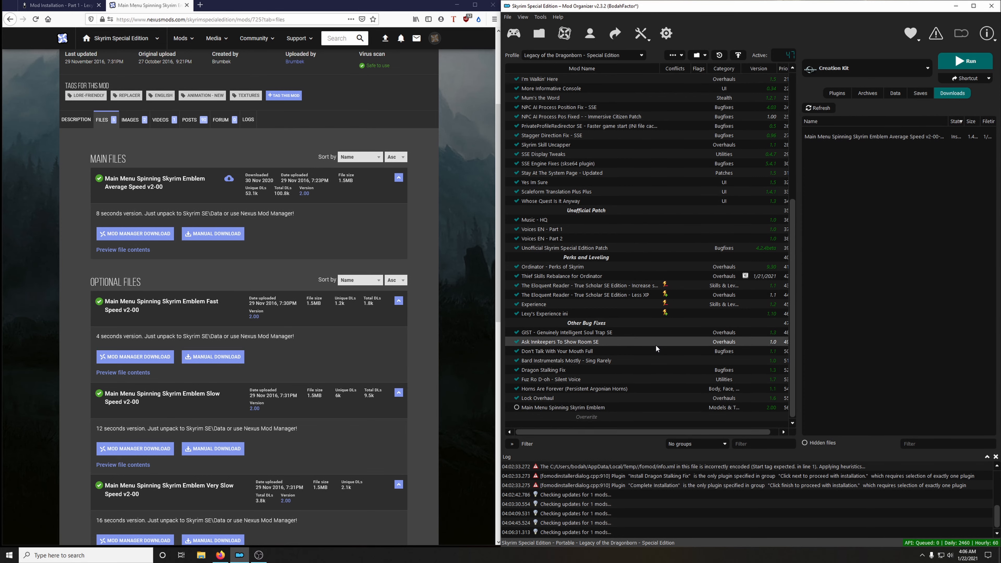
click(516, 407)
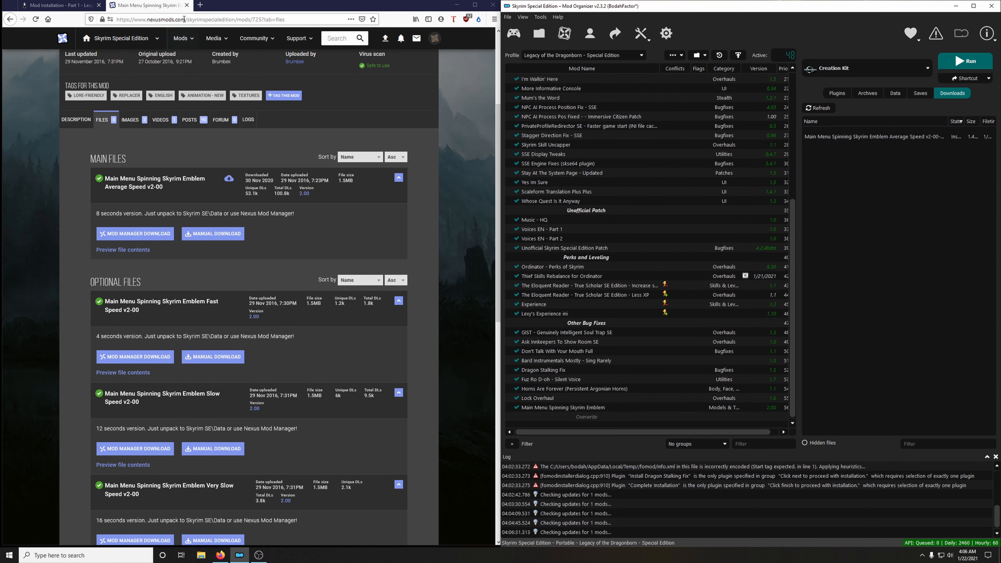
click(186, 5)
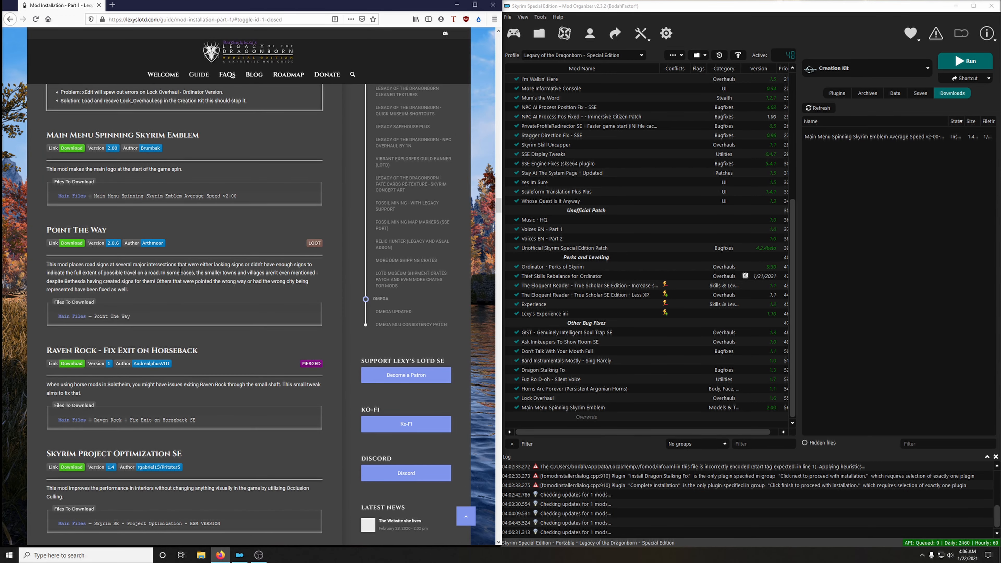
Download the Point The Way main file to the mod manager and close its mod page.
scroll(180, 271, down, 2)
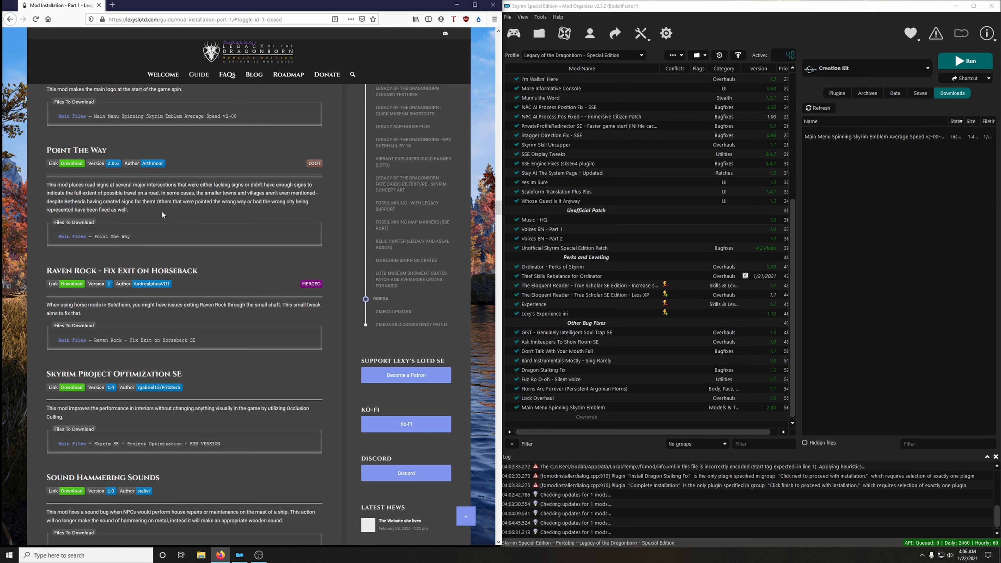
click(73, 165)
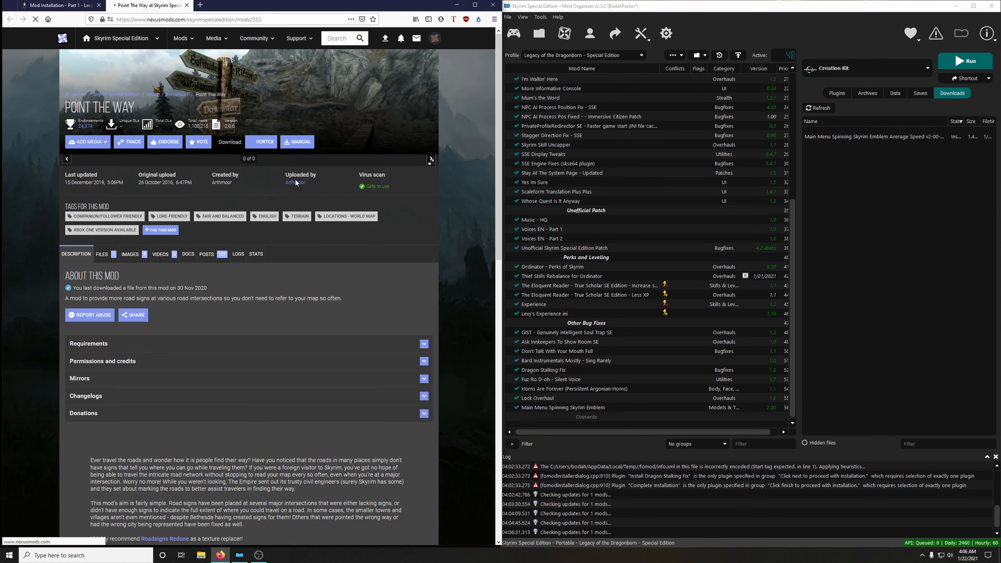
click(101, 293)
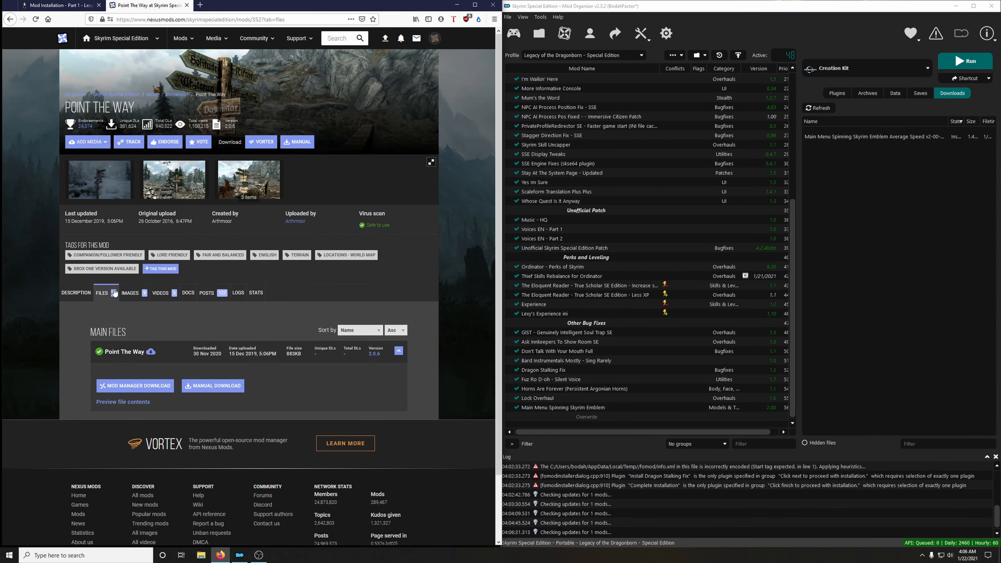
click(148, 391)
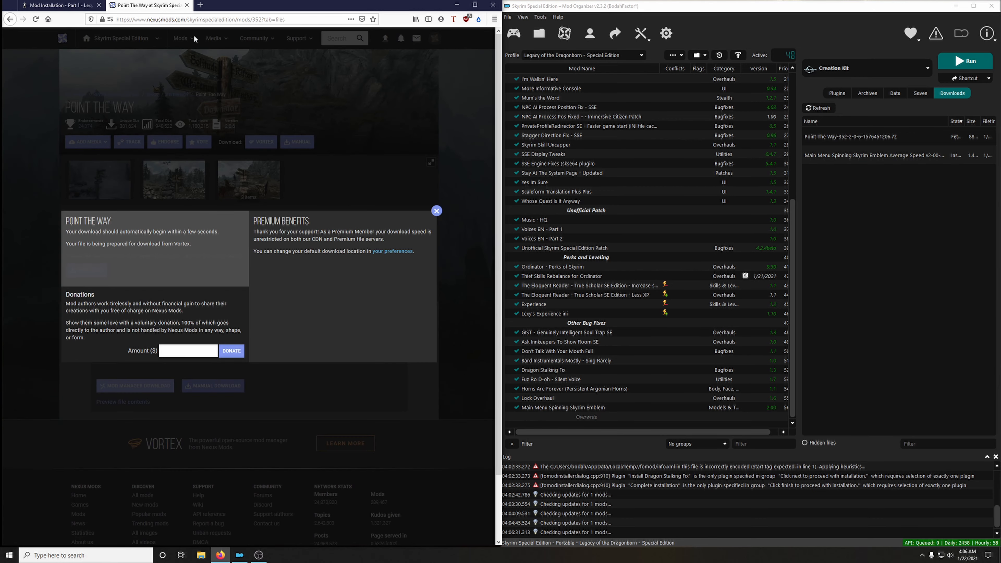
click(186, 6)
Install Point The Way without unpacking its BSA and enable it in the mod list.
double_click(867, 136)
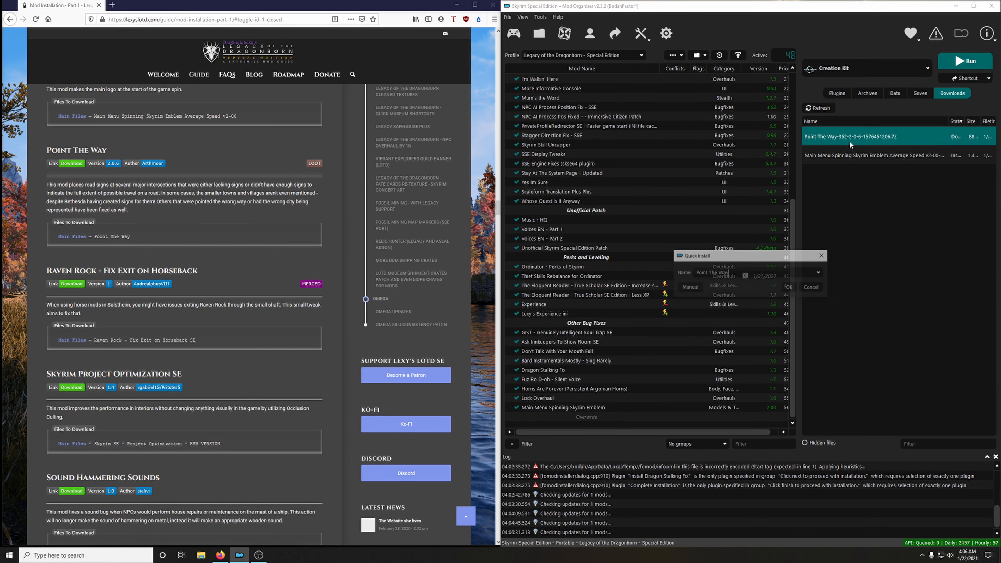
click(790, 287)
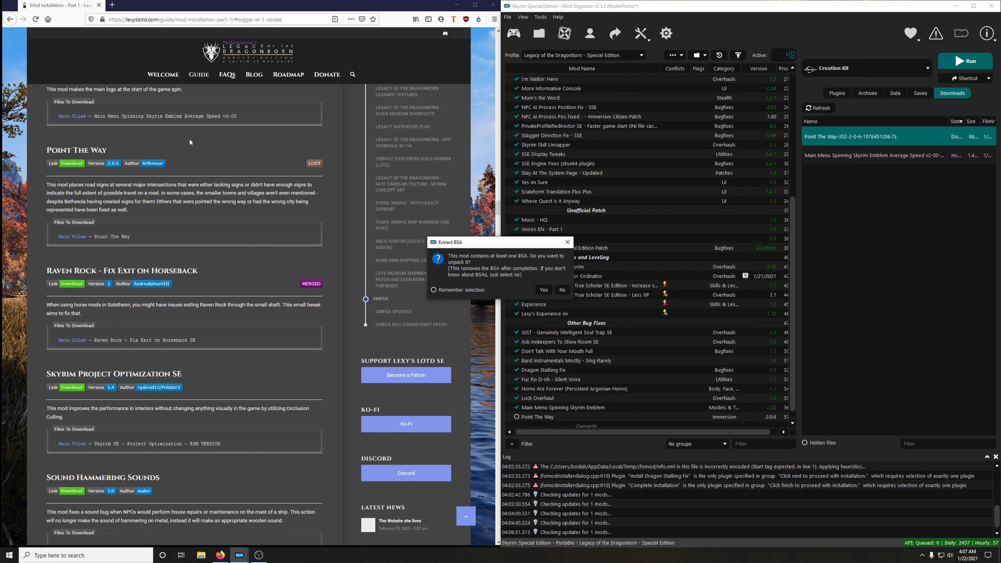
click(562, 289)
click(517, 408)
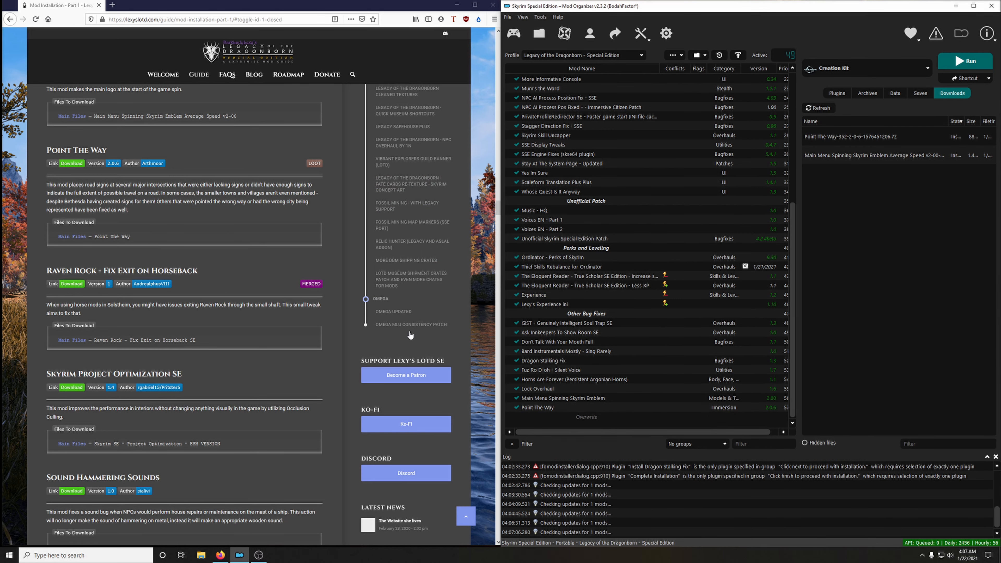
Download the Raven Rock - Fix Exit on Horseback SE main file to the mod manager and close its mod page.
scroll(262, 300, down, 2)
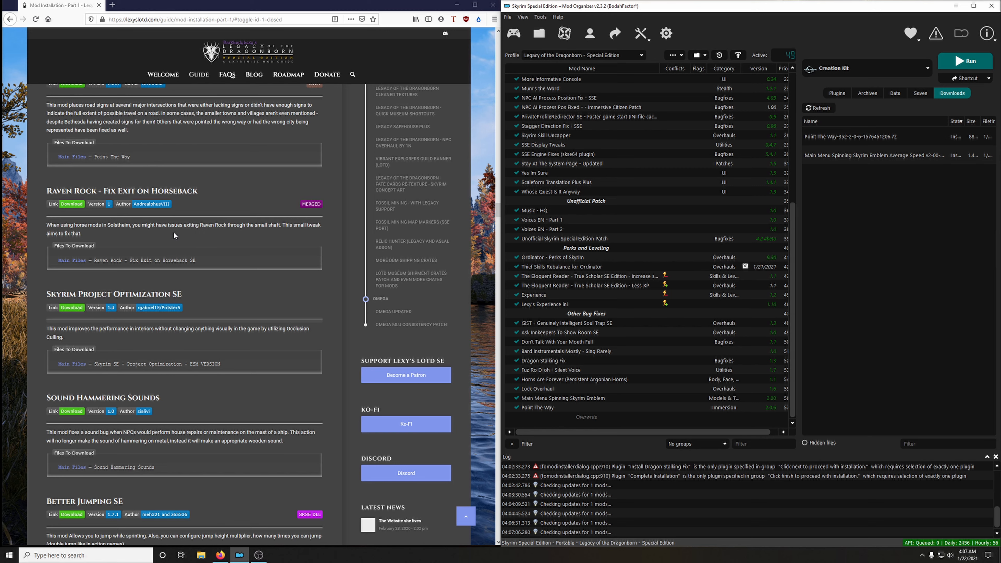
click(78, 208)
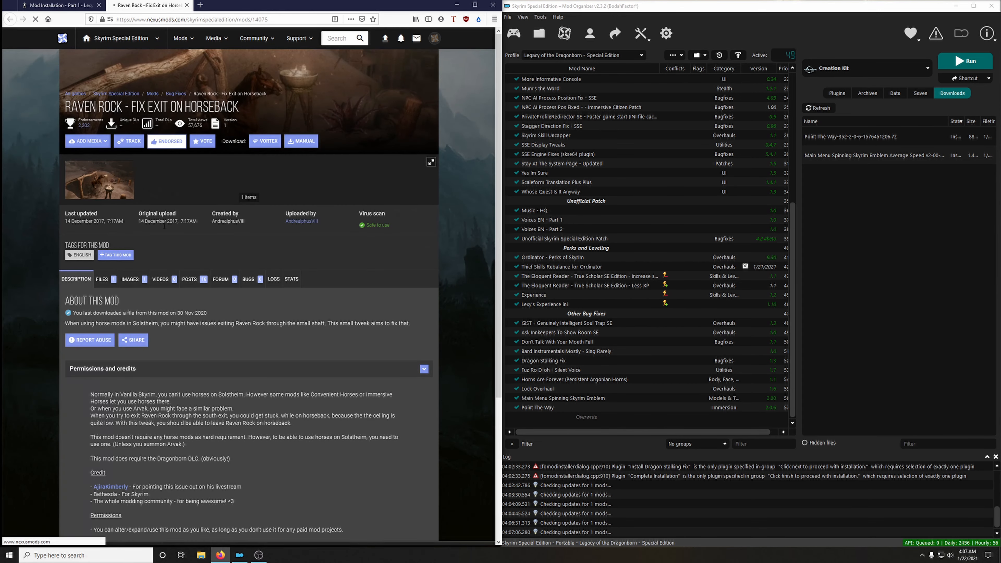
click(111, 281)
click(169, 393)
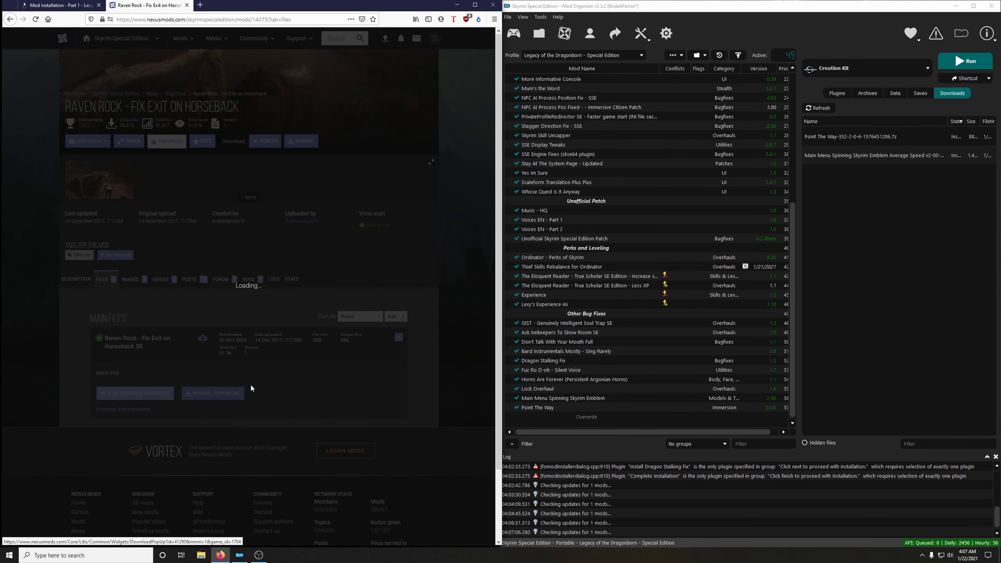
click(187, 6)
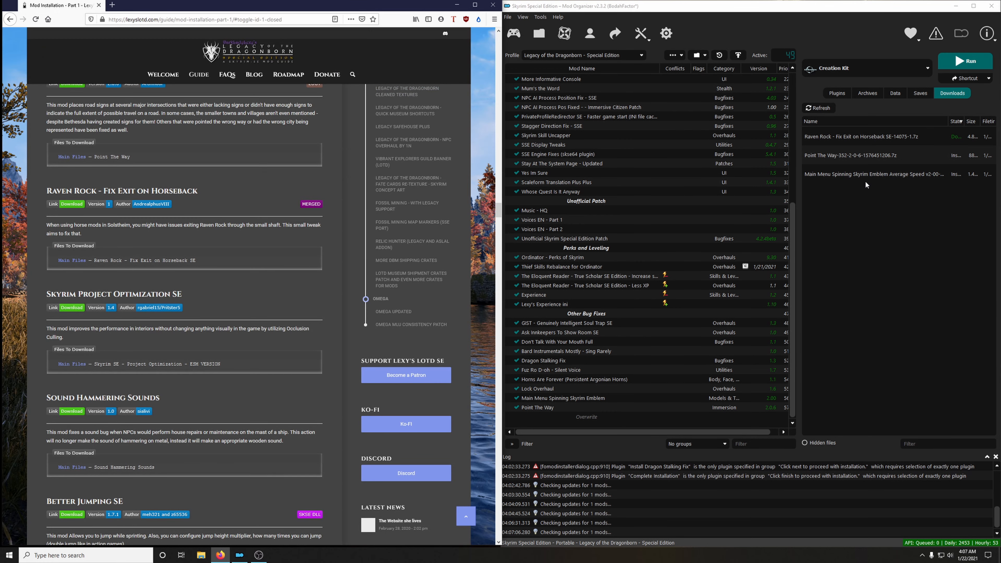
Install Raven Rock - Fix Exit on Horseback and enable it in the mod list.
double_click(847, 139)
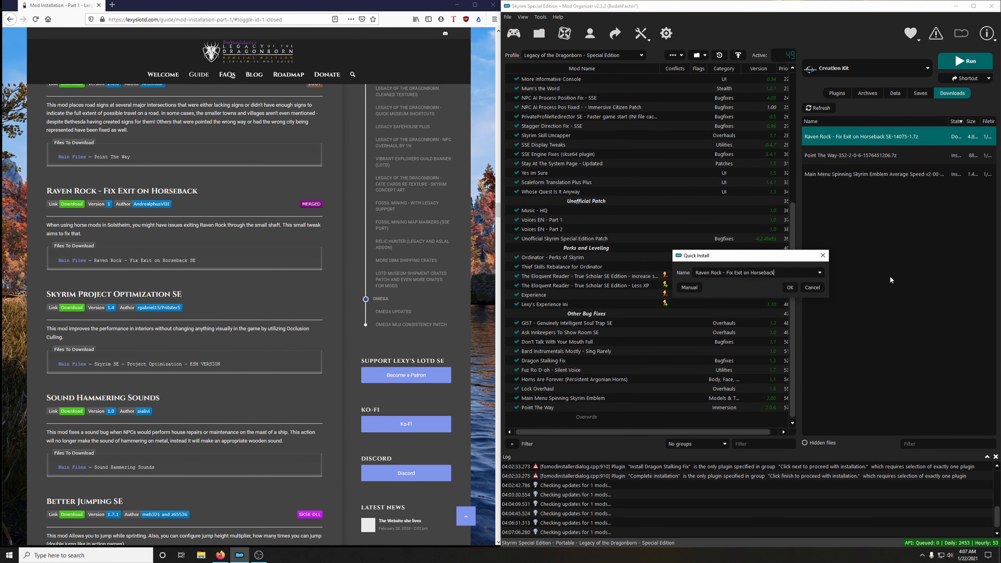
click(790, 286)
click(516, 408)
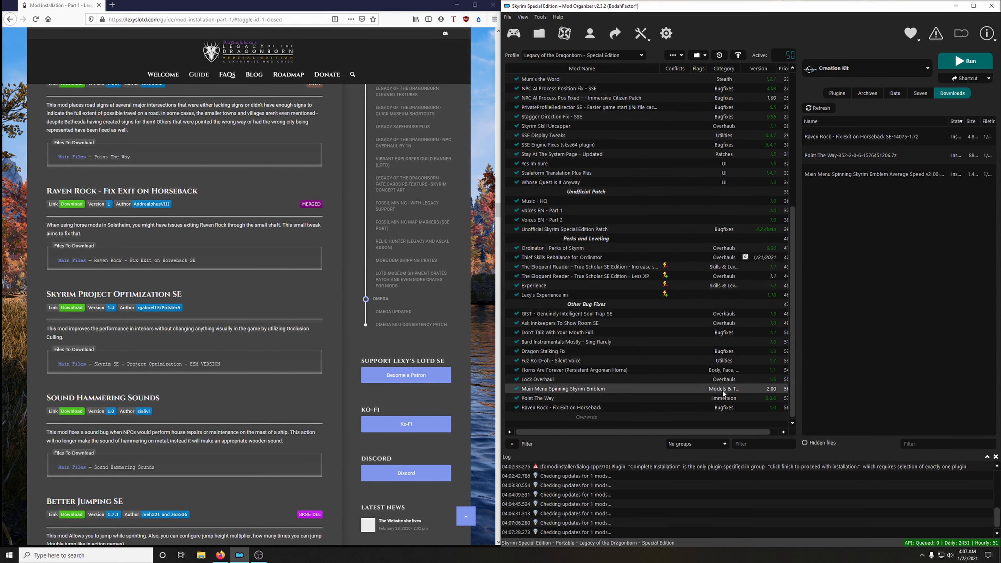
Download the Skyrim SE - Project Optimization - ESM VERSION main file to the mod manager and close its mod page.
scroll(254, 333, down, 1)
scroll(254, 332, down, 3)
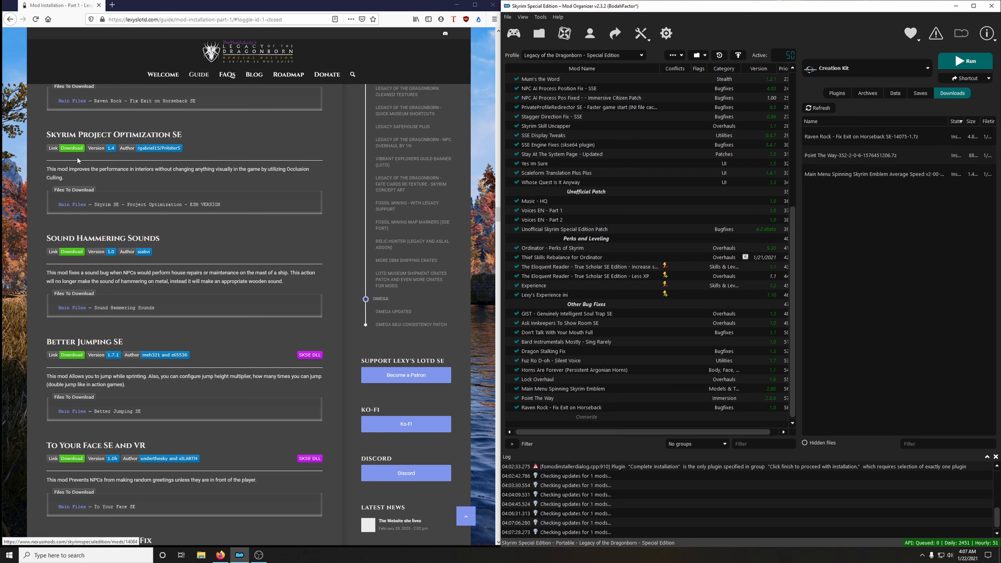
click(73, 149)
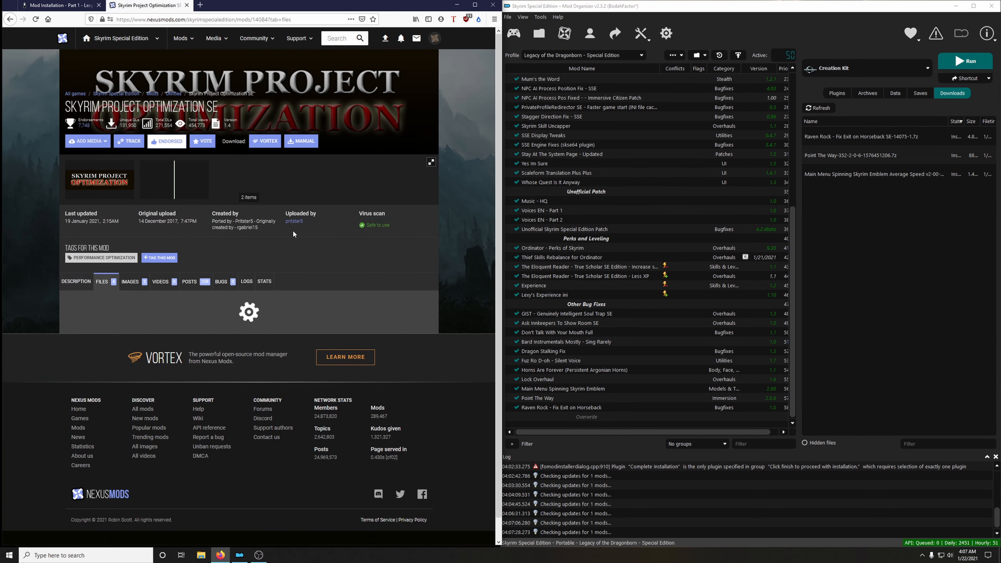
scroll(297, 233, down, 4)
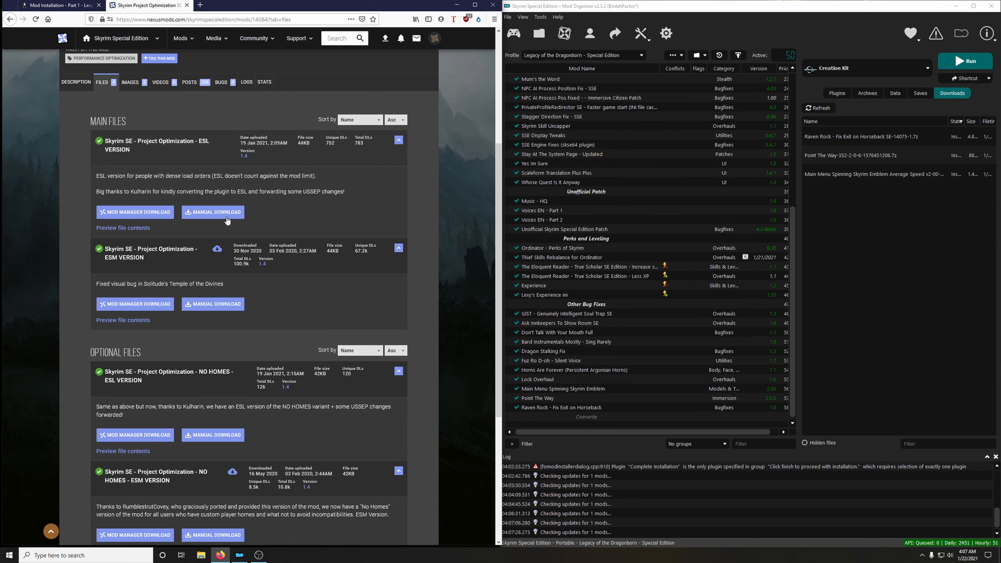
click(154, 307)
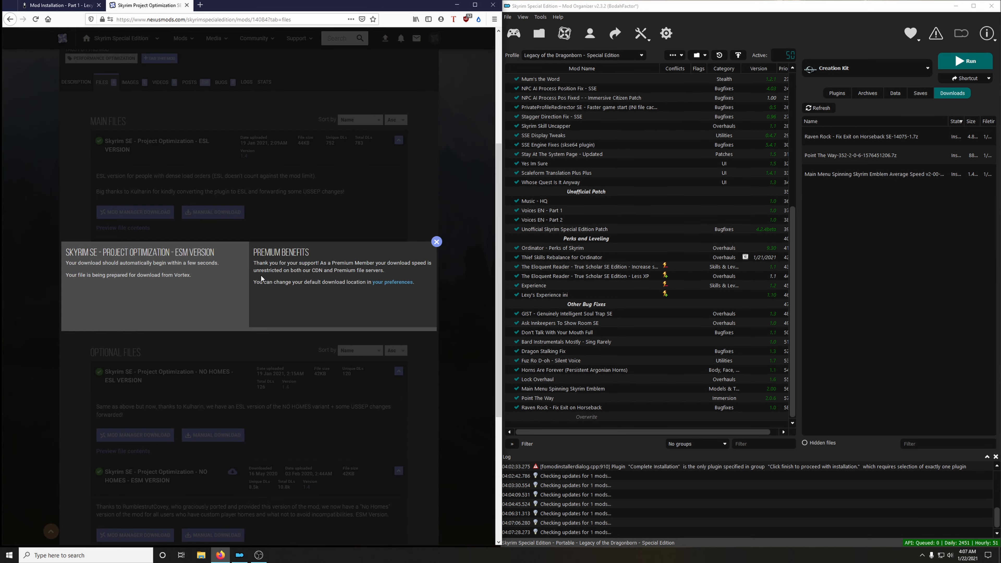
click(187, 5)
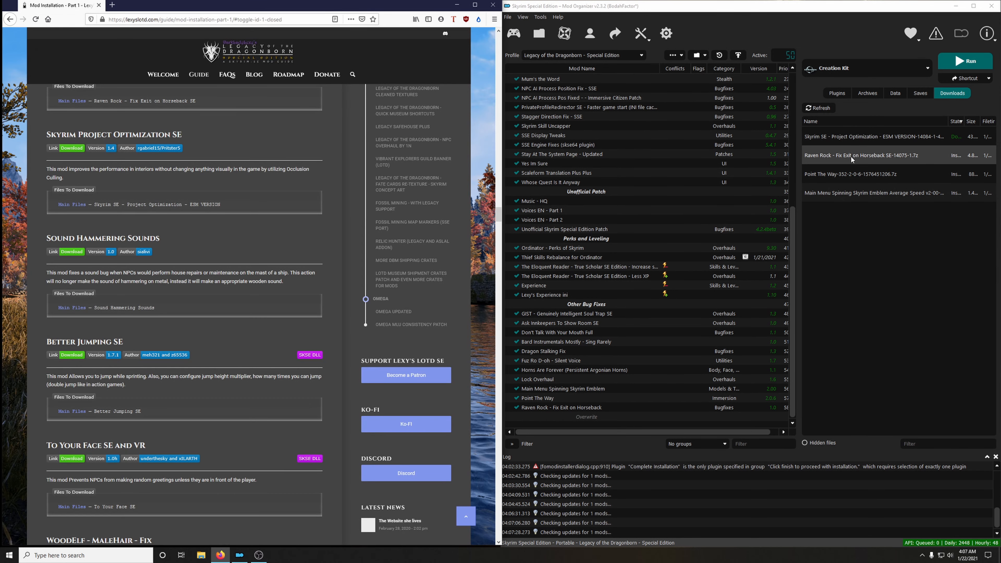
Install Skyrim Project Optimization SE and enable it in the mod list.
double_click(850, 136)
click(811, 288)
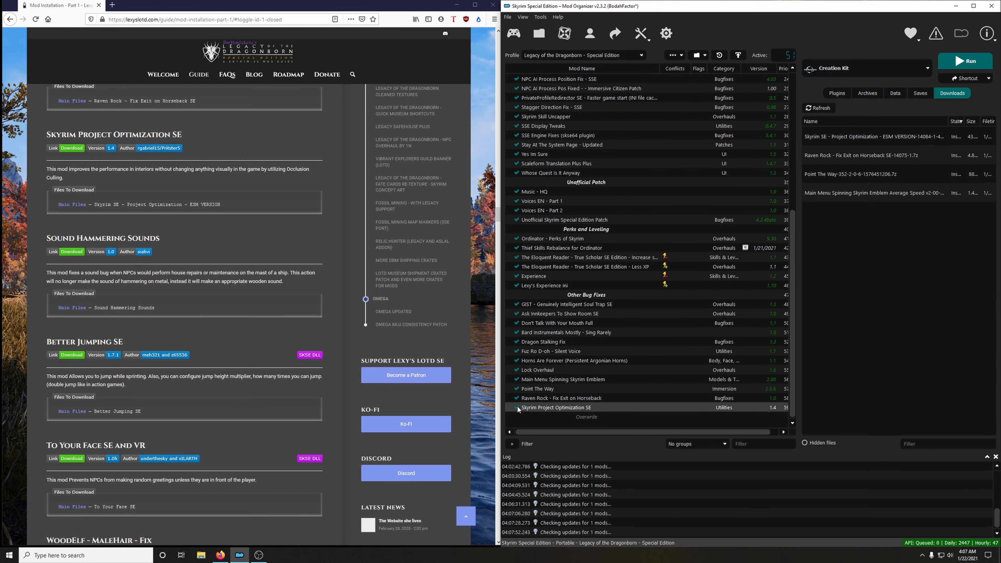
click(517, 407)
Download the Sound Hammering Sounds main file to the mod manager and close its mod page.
scroll(199, 239, down, 2)
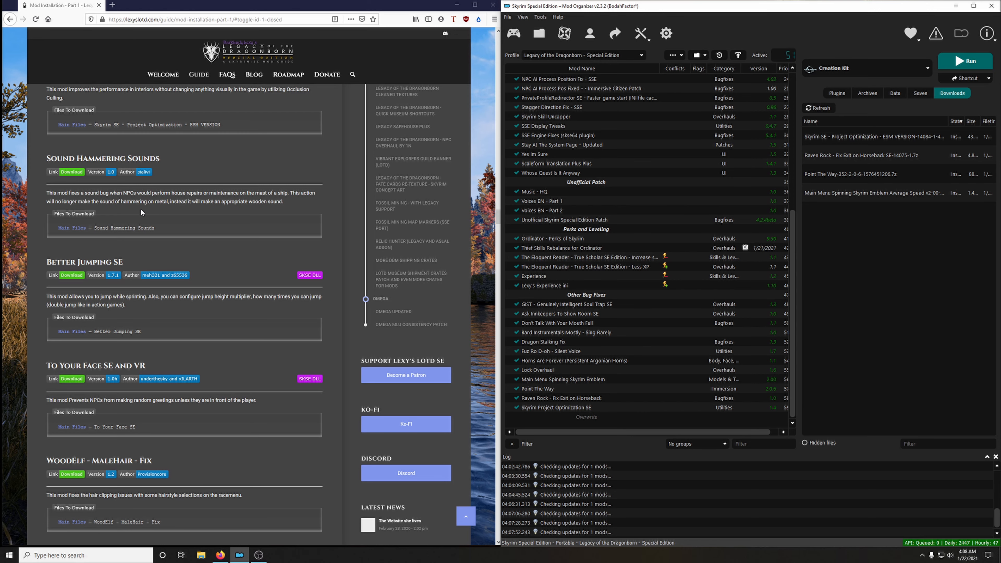
click(80, 174)
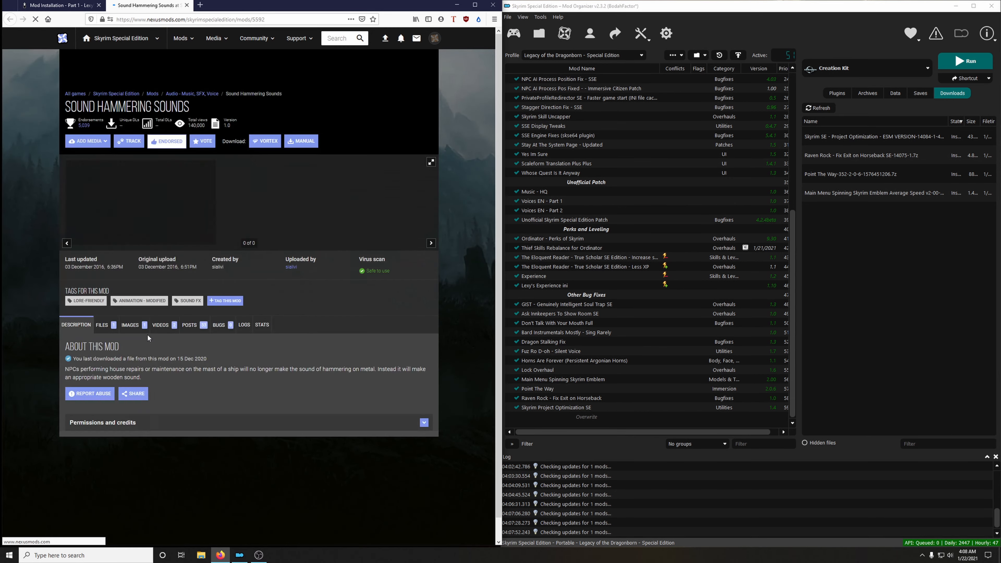
click(101, 279)
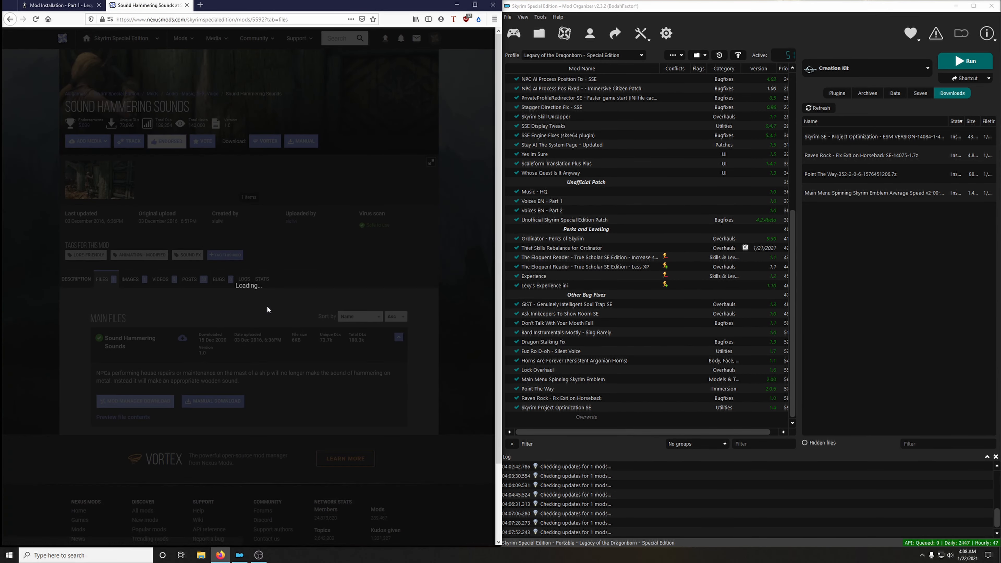
click(187, 5)
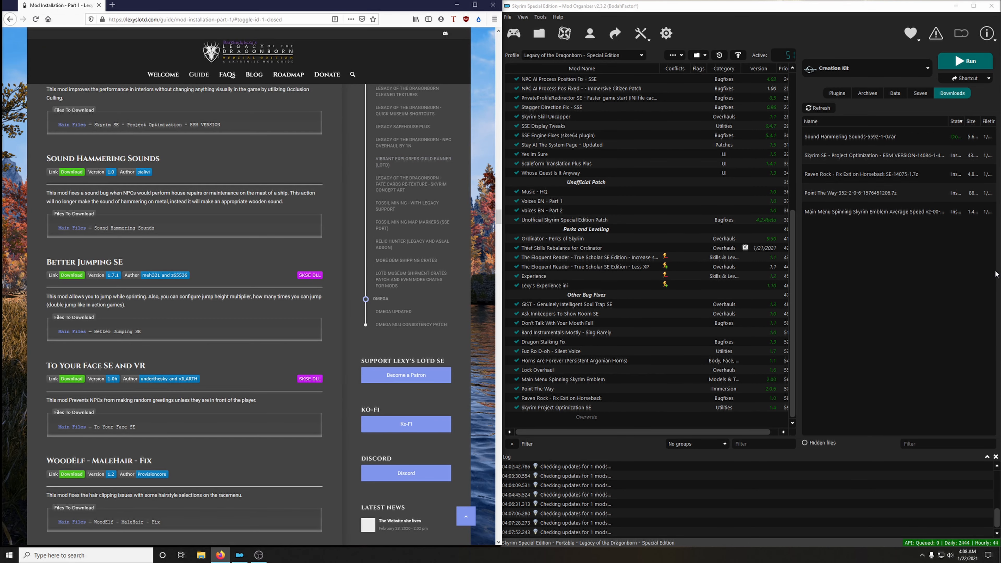
Install Sound Hammering Sounds and enable it in the mod list.
double_click(837, 137)
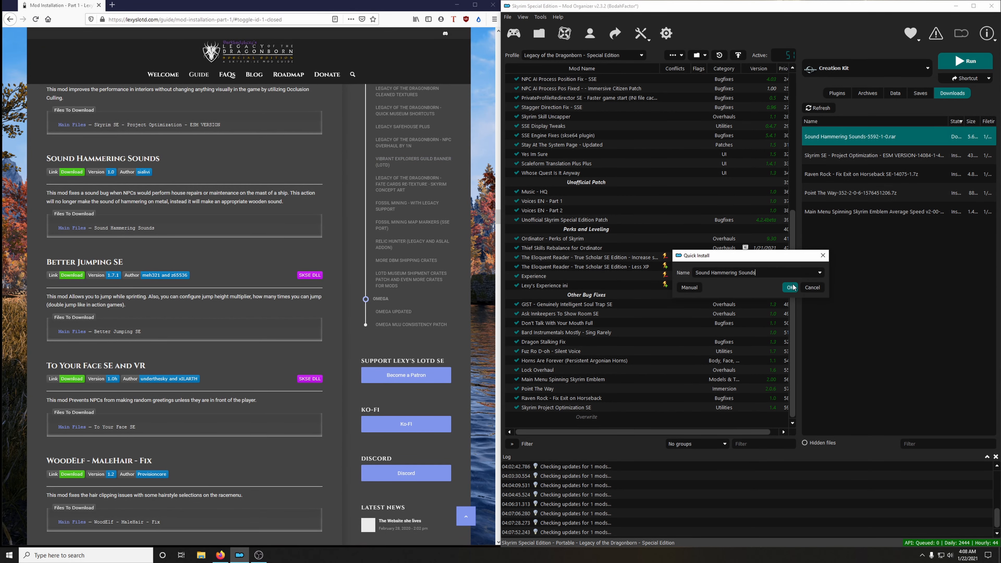
click(790, 287)
click(516, 407)
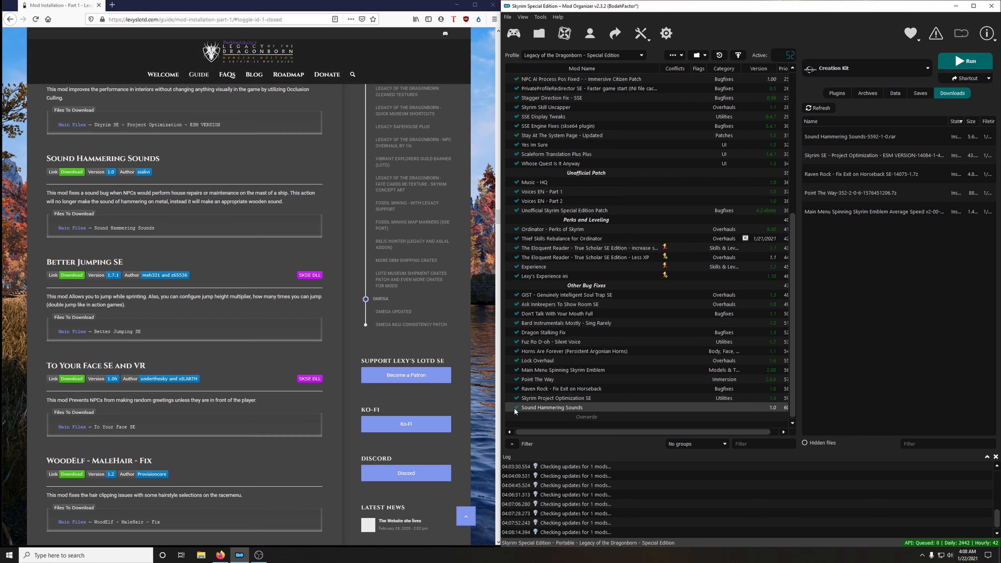
Download the Better Jumping SE main file to the mod manager, accepting its mod requirements.
scroll(167, 319, down, 2)
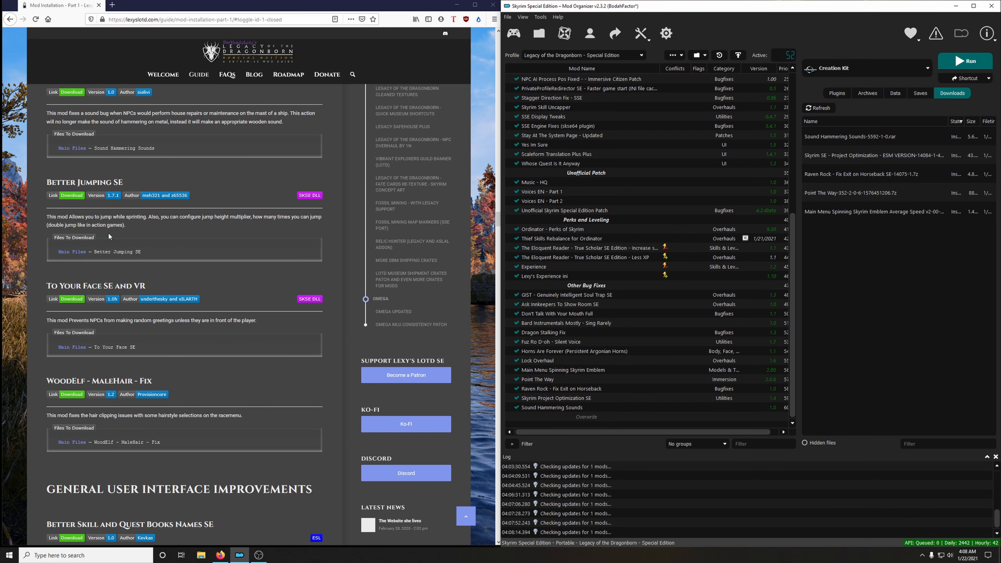
click(72, 196)
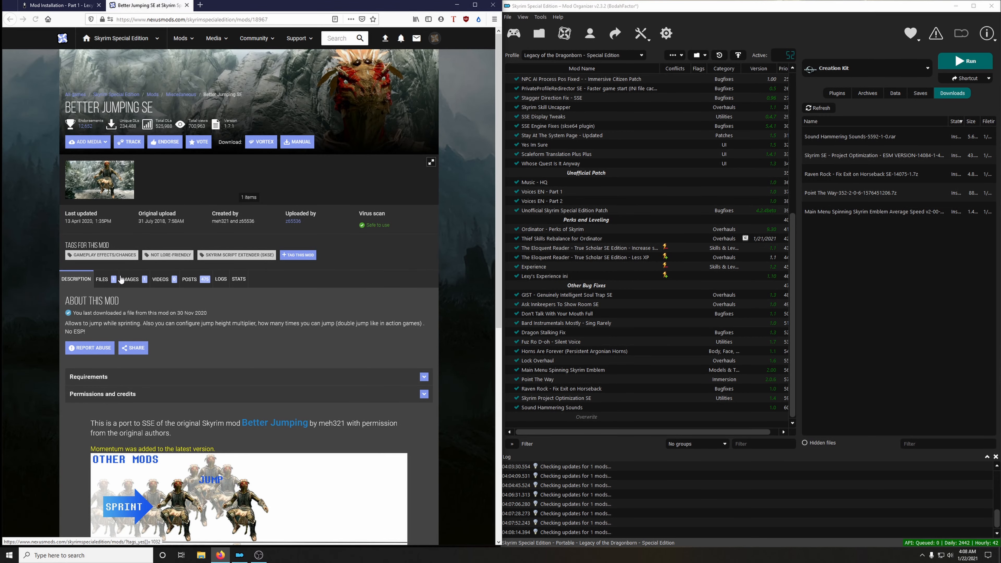
click(111, 280)
click(161, 403)
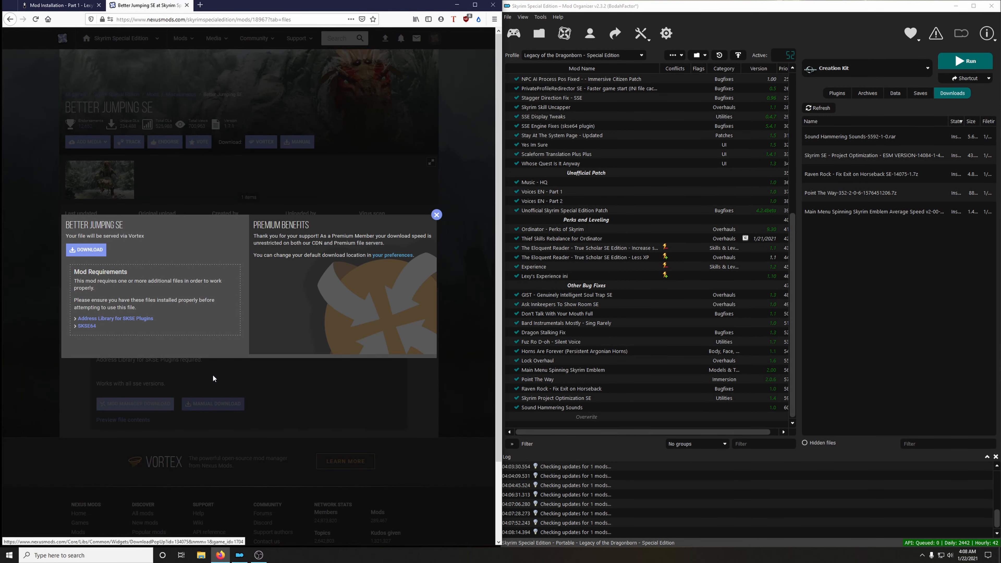
click(94, 251)
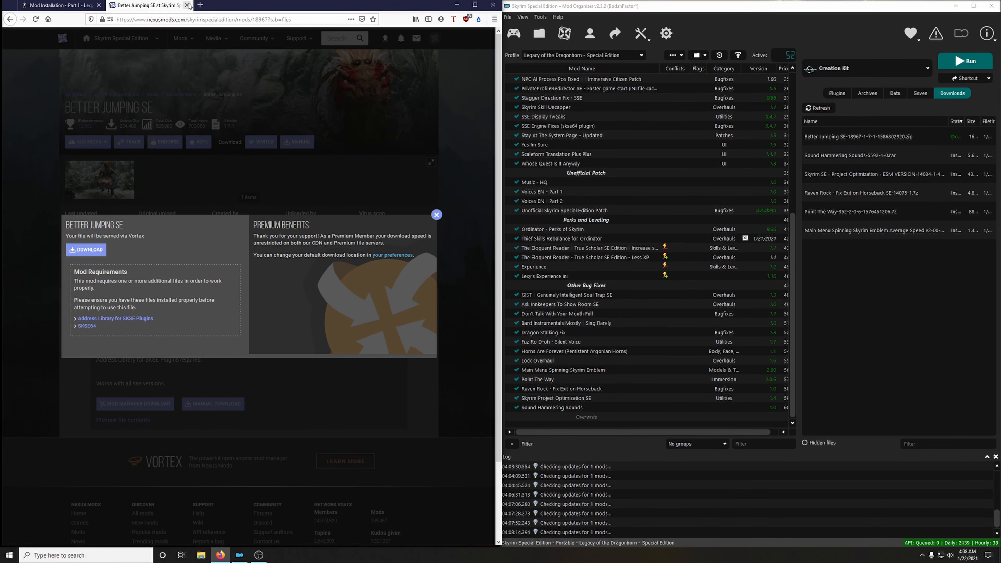
Close the Better Jumping SE mod page, then install the mod and enable it in the mod list.
click(186, 5)
double_click(852, 138)
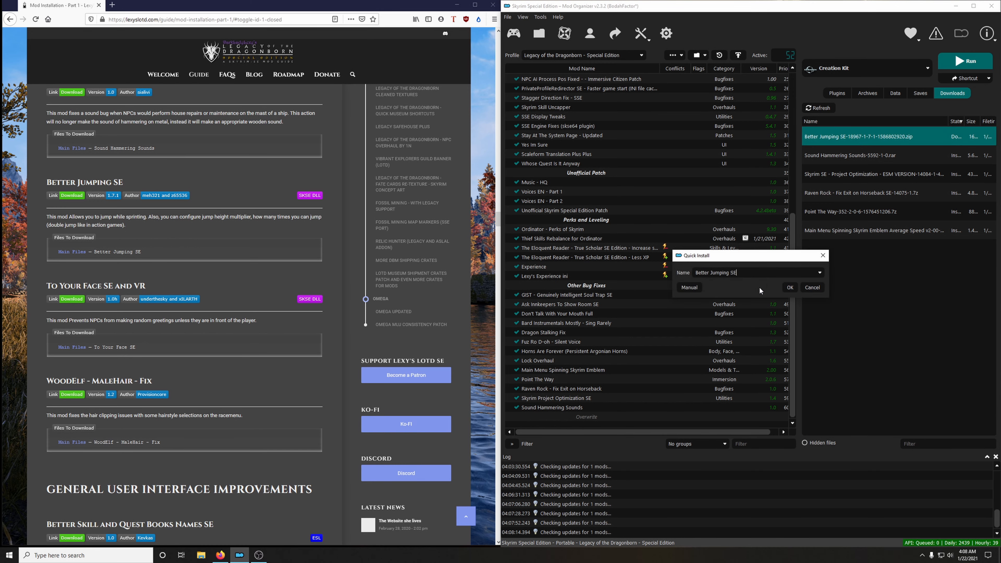
click(789, 287)
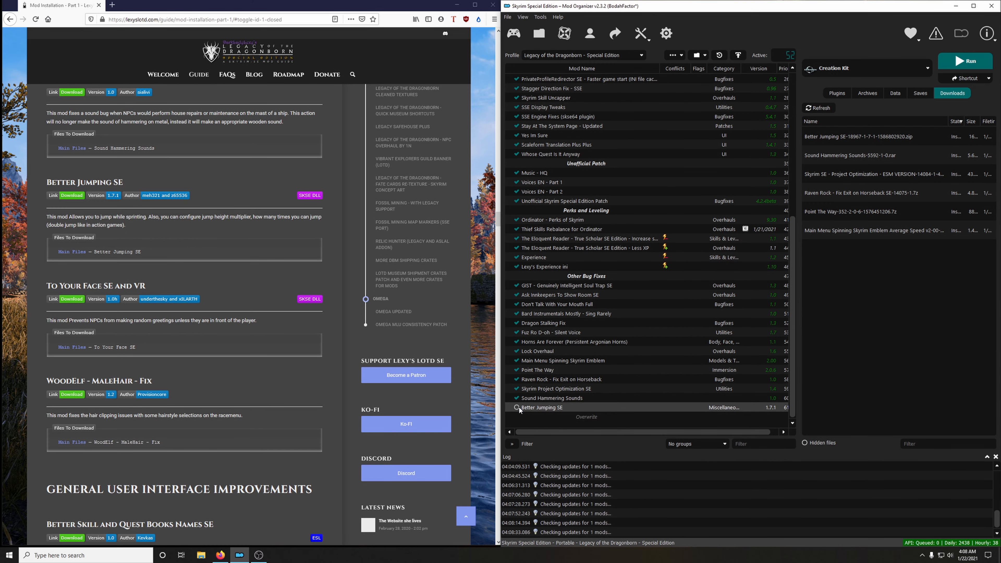
Download the To Your Face SE main file to the mod manager from the To Your Face SE and VR mod page.
scroll(205, 320, down, 2)
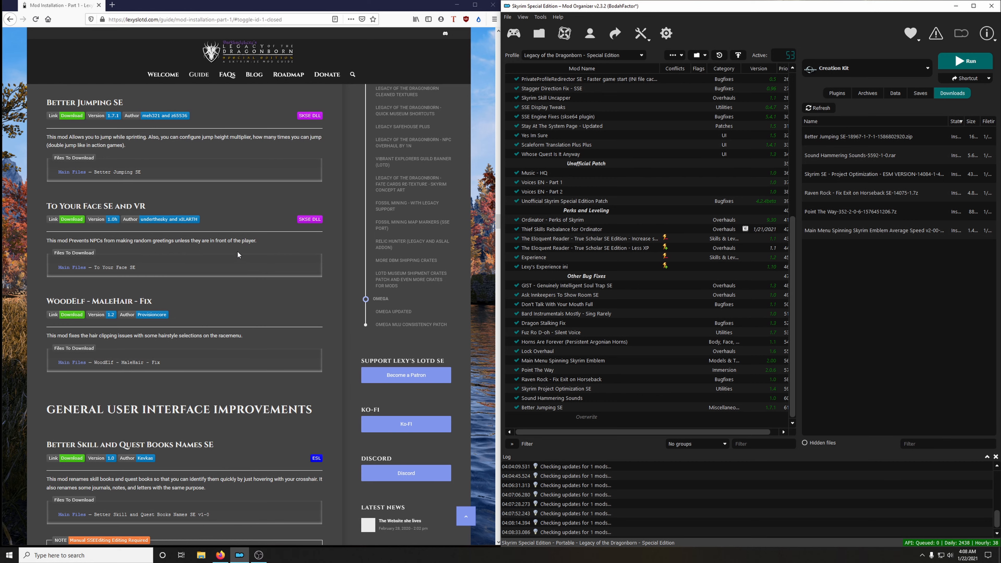
click(73, 267)
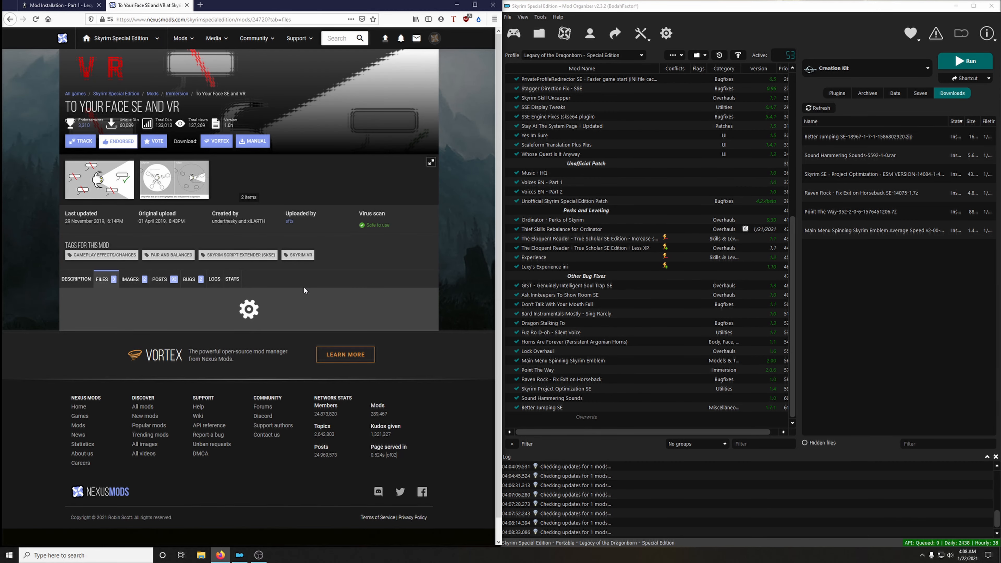
scroll(304, 287, down, 4)
scroll(257, 296, up, 1)
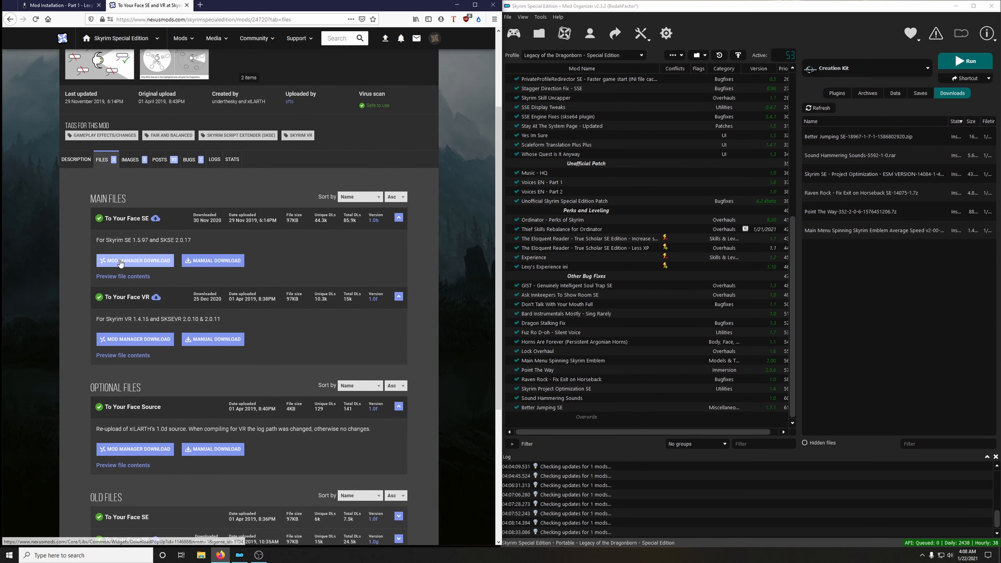
click(137, 260)
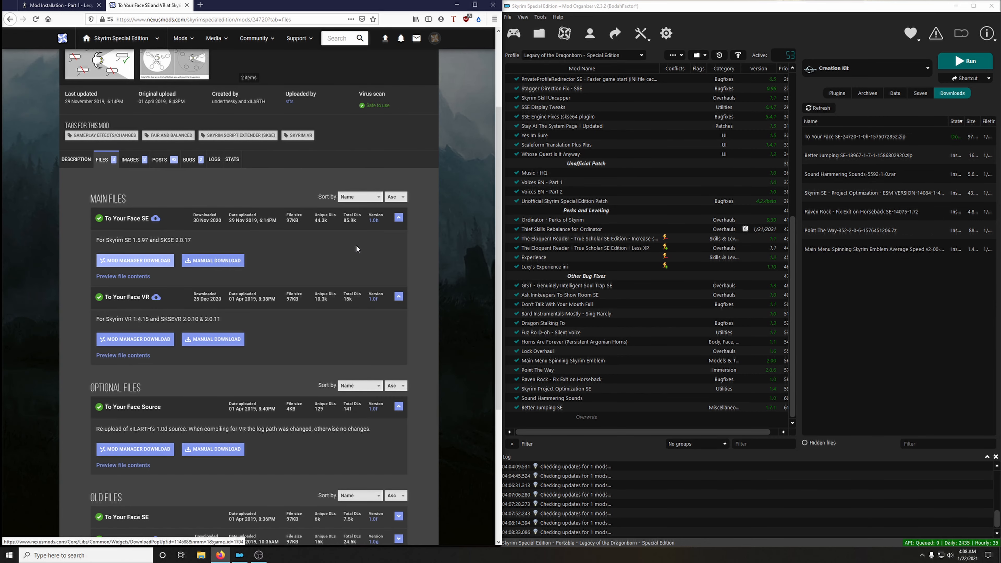
Close the To Your Face SE mod page, install To Your Face SE and VR, and enable it in the mod list.
click(187, 5)
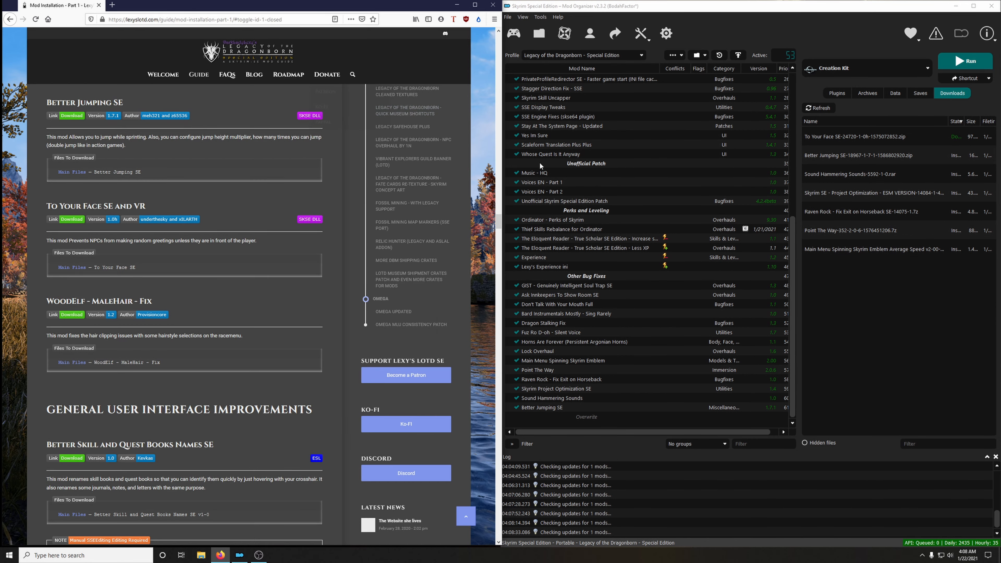
double_click(828, 137)
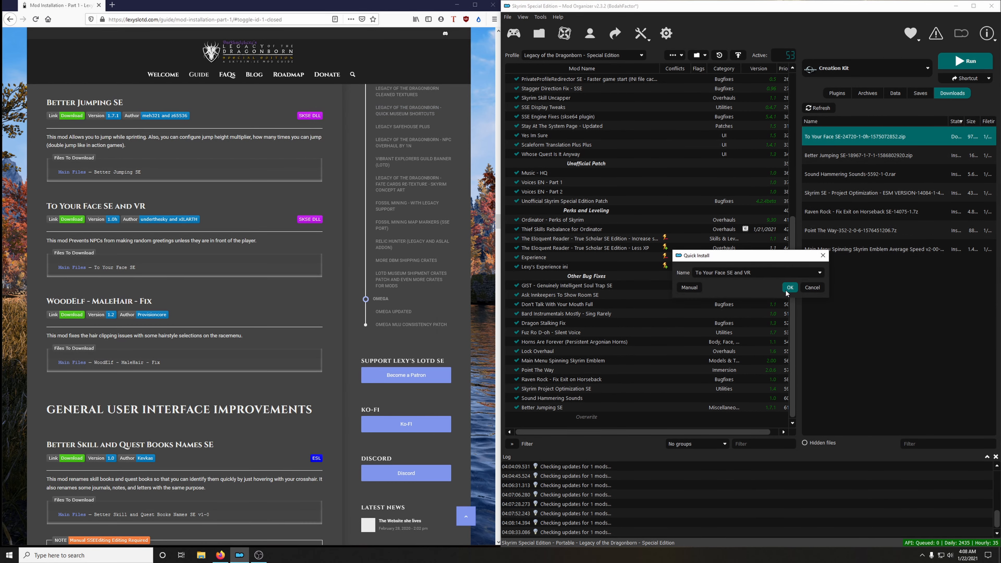
click(786, 293)
Delete all installed downloads from the download list and disk, confirming the removal.
right_click(878, 232)
click(891, 298)
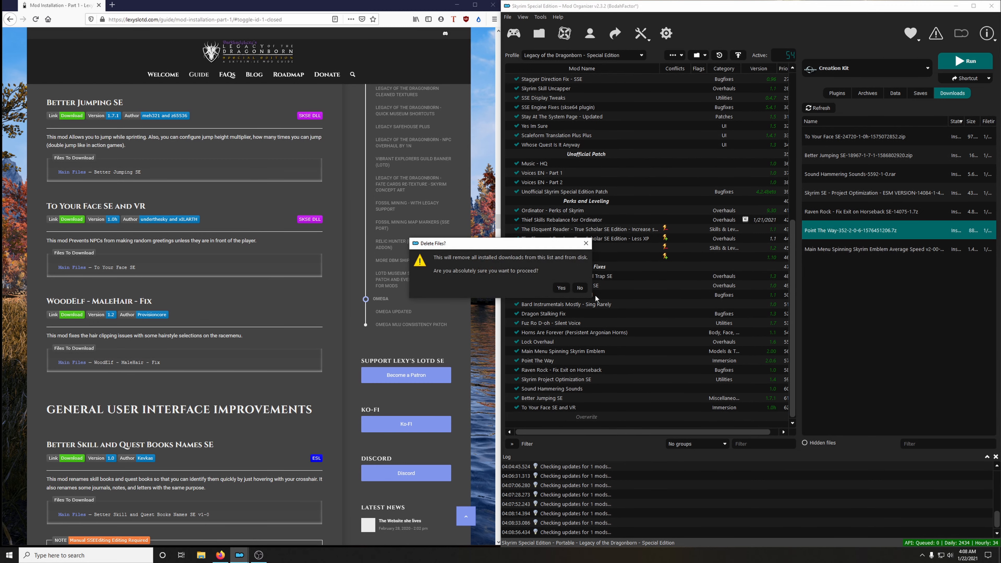
click(567, 289)
Open the WoodElf - MaleHair - Fix mod page from the guide and download its main file to the mod manager.
scroll(91, 210, down, 3)
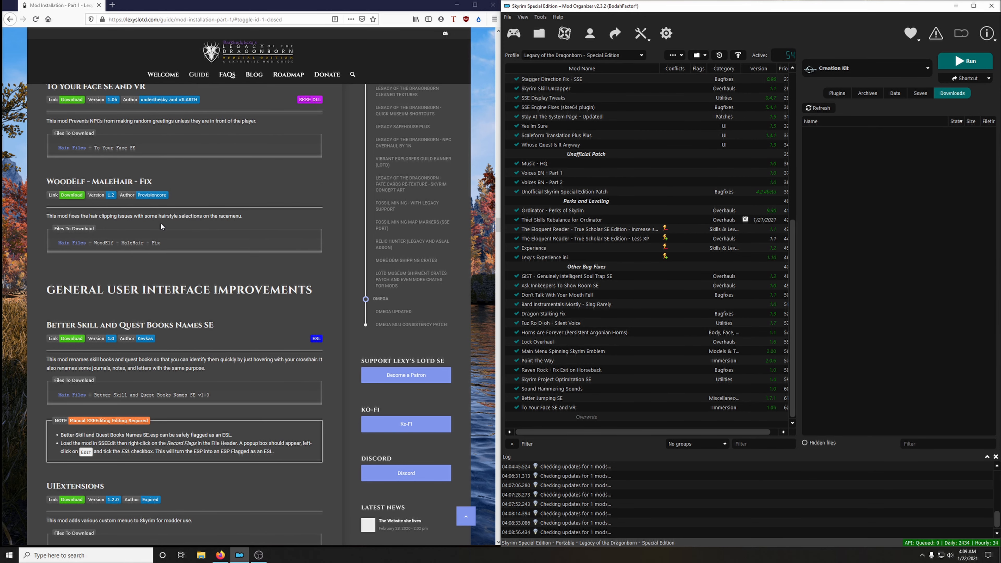
click(73, 196)
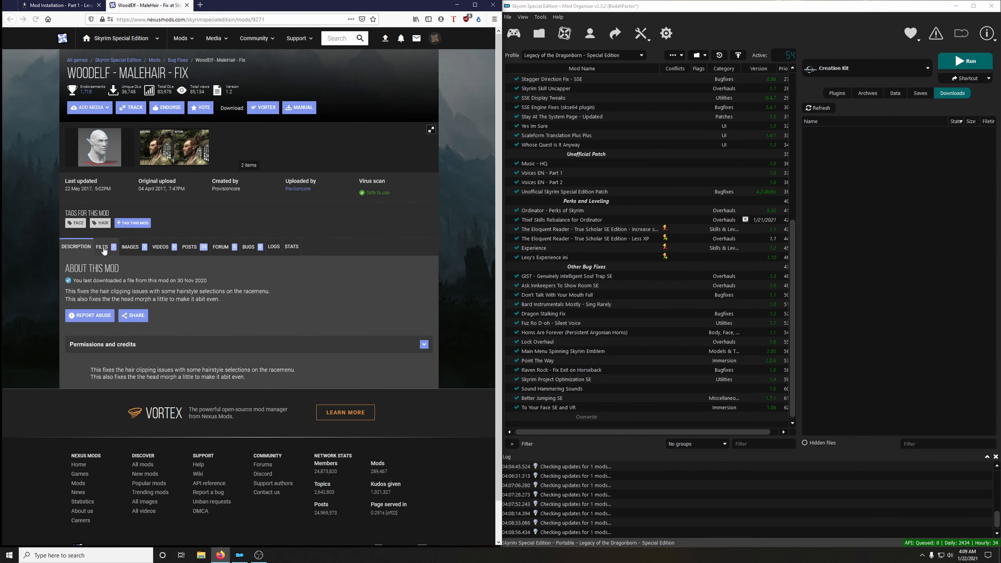
click(101, 247)
click(147, 368)
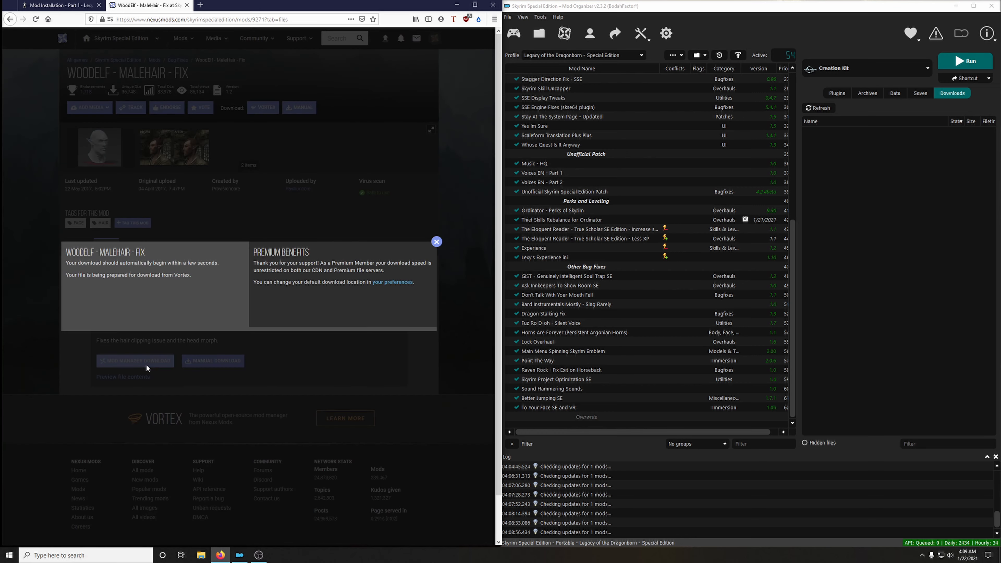
Close the WoodElf - MaleHair - Fix mod page, install the mod, and enable it in the mod list.
click(187, 4)
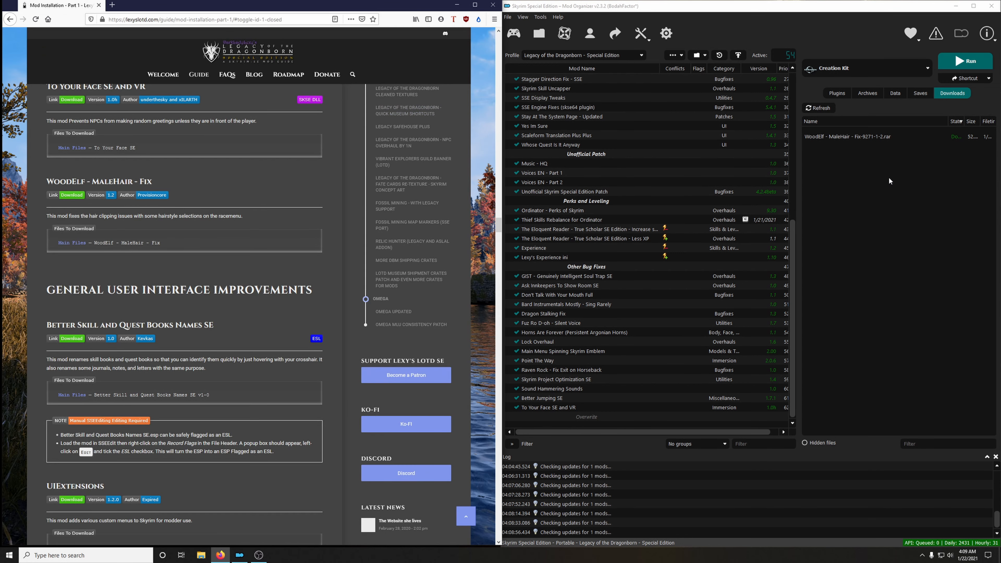
click(843, 138)
double_click(843, 141)
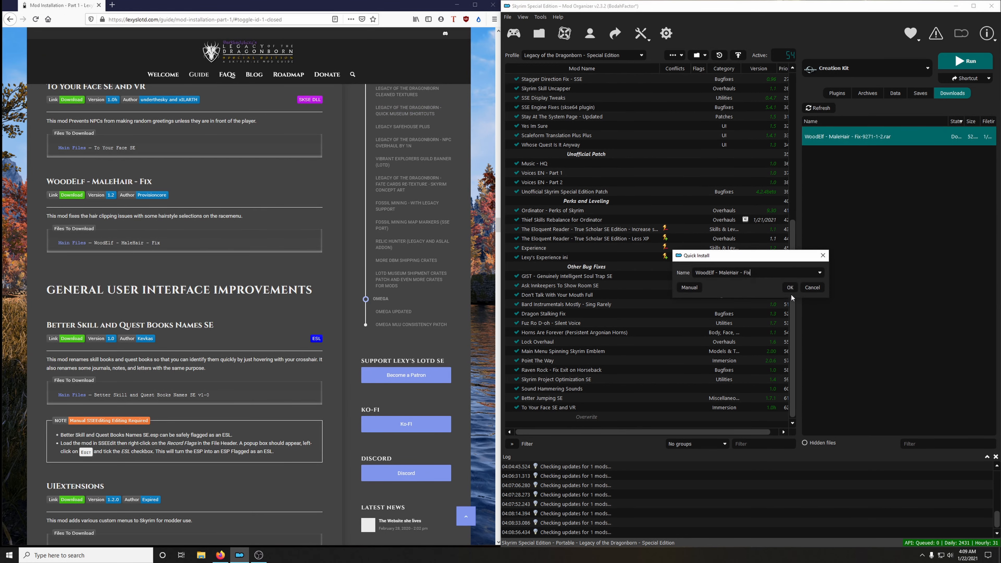
click(790, 288)
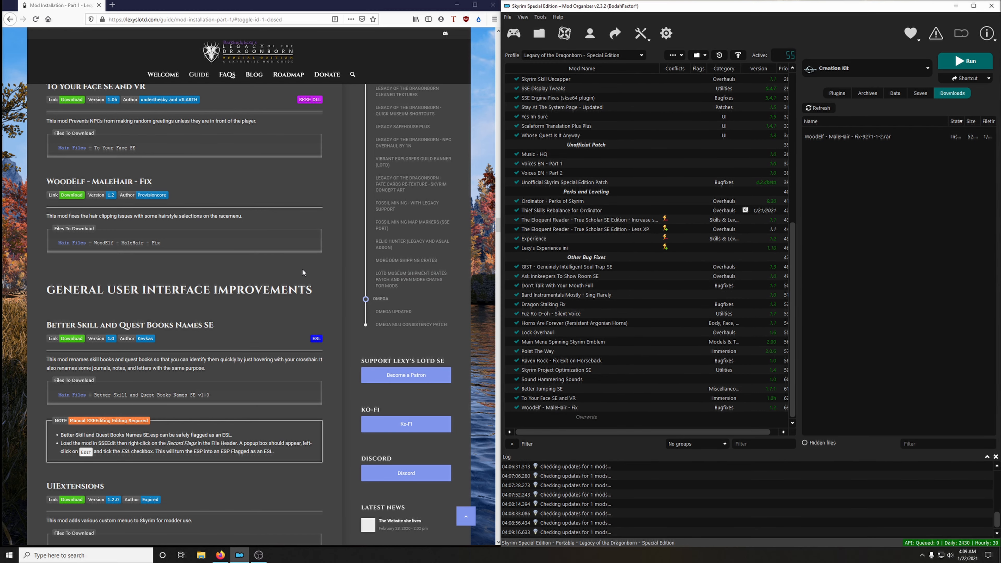
Create a mod list separator named General User Interface Improvements, copying the name from the guide's section heading.
scroll(286, 268, down, 2)
scroll(285, 269, down, 3)
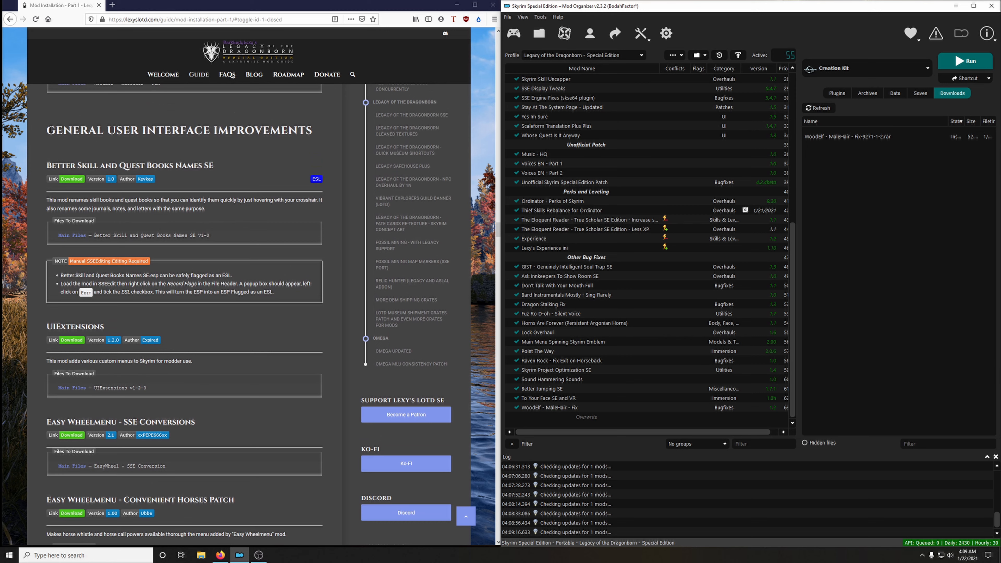
drag(46, 131, 310, 131)
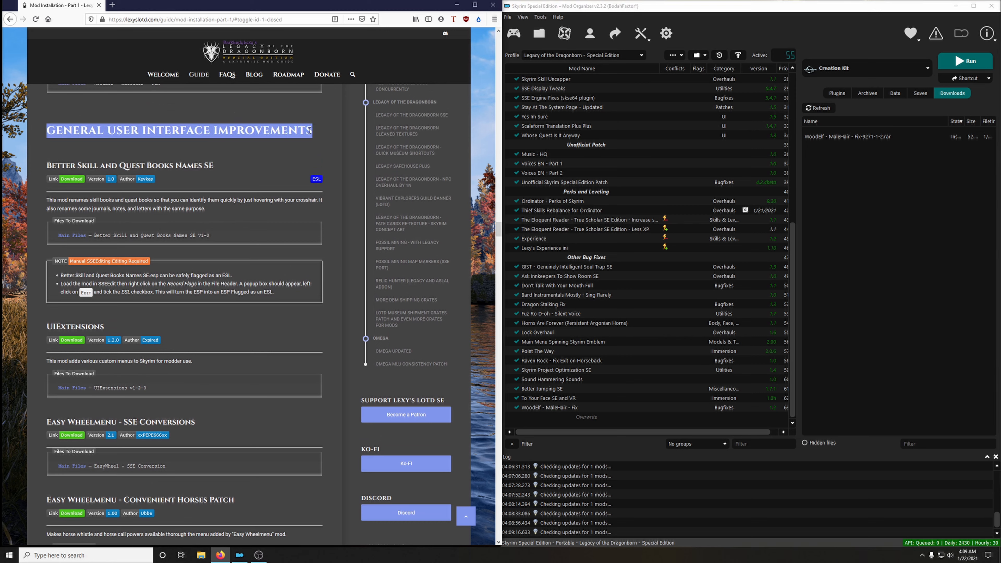
right_click(310, 131)
click(312, 136)
click(676, 55)
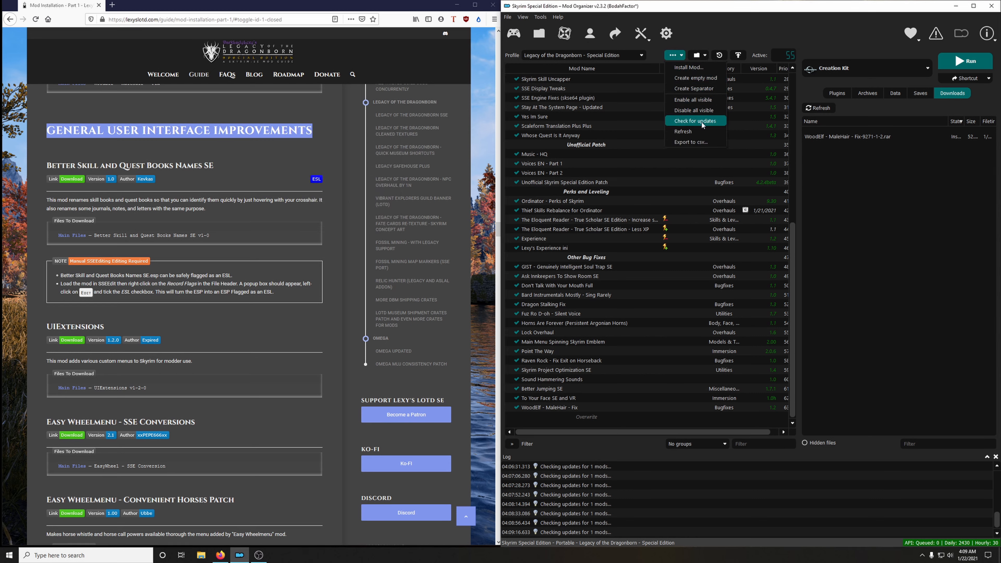
click(694, 88)
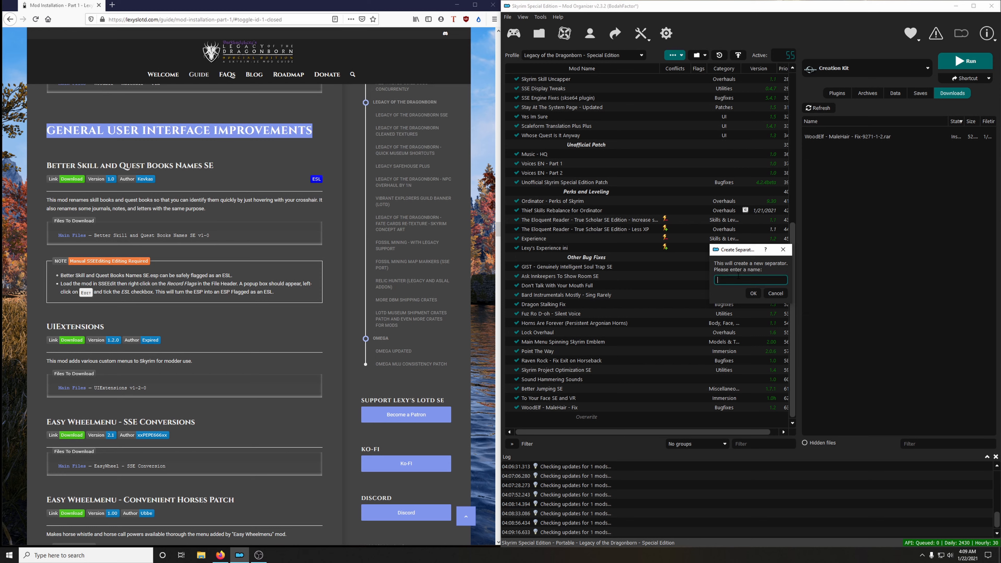
right_click(725, 282)
click(740, 331)
click(753, 294)
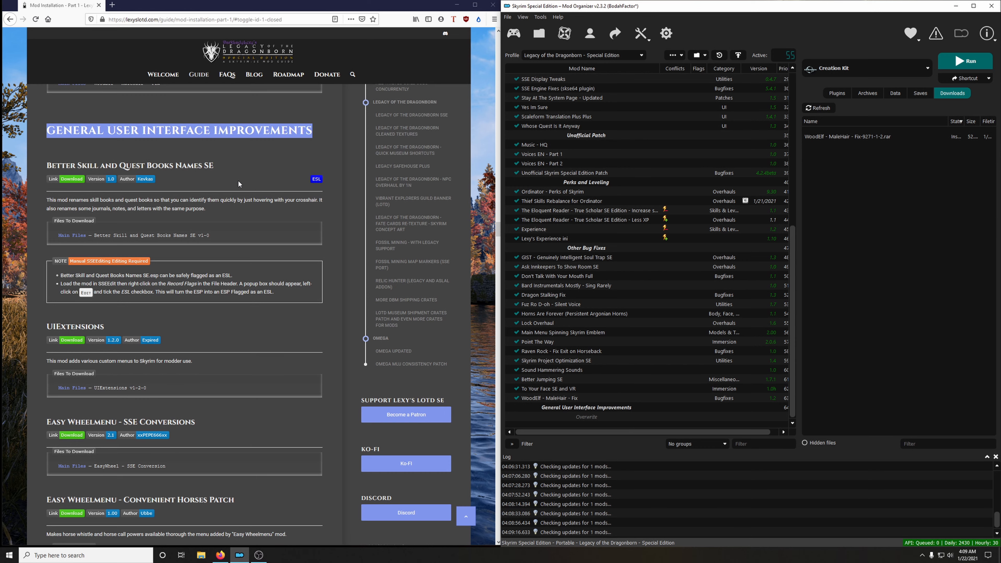
Download the Better Skill and Quest Books Names SE v1-0 main file to the mod manager from the page linked in the guide.
scroll(238, 180, down, 2)
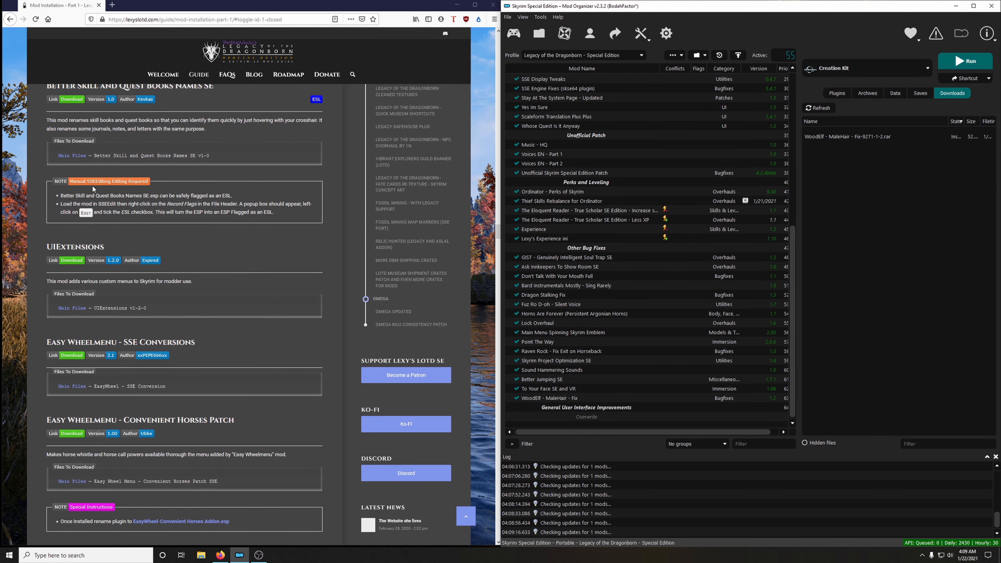
scroll(128, 180, up, 2)
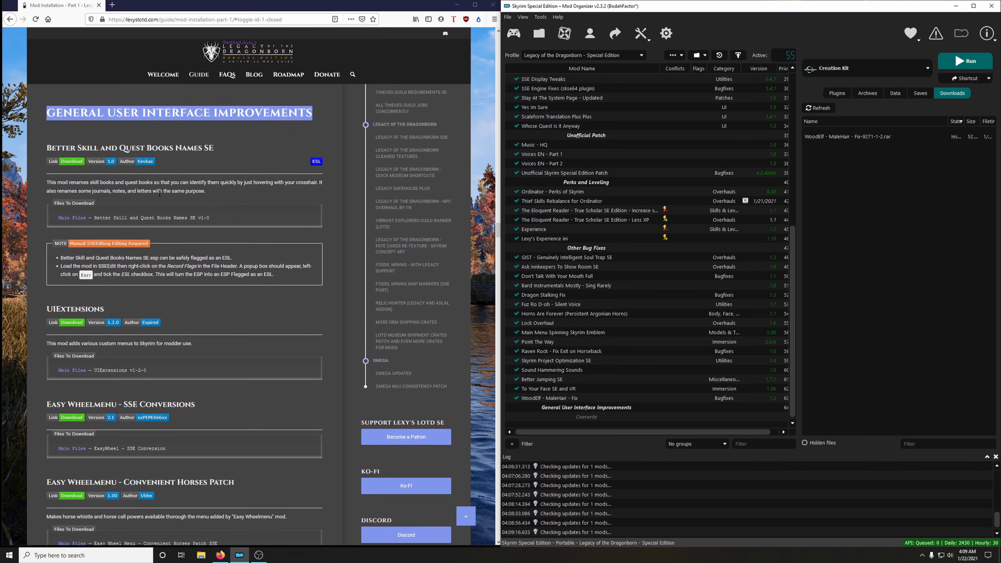
click(65, 181)
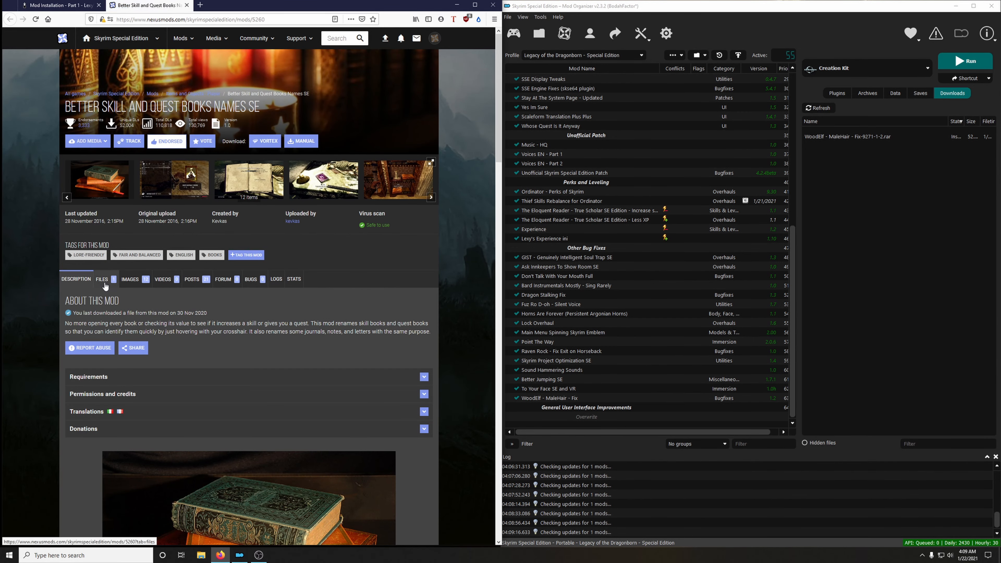
click(118, 286)
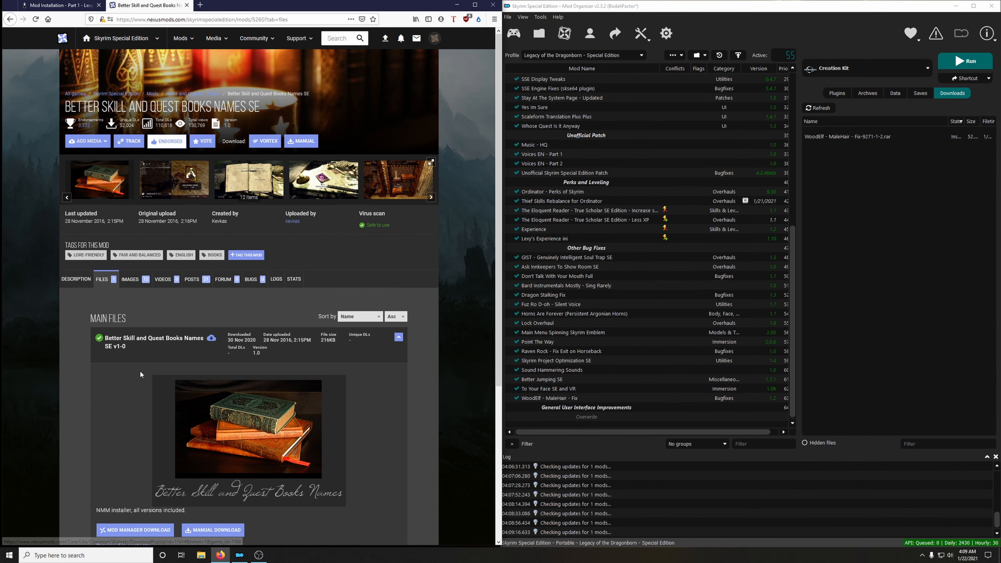
scroll(166, 434, down, 4)
click(161, 370)
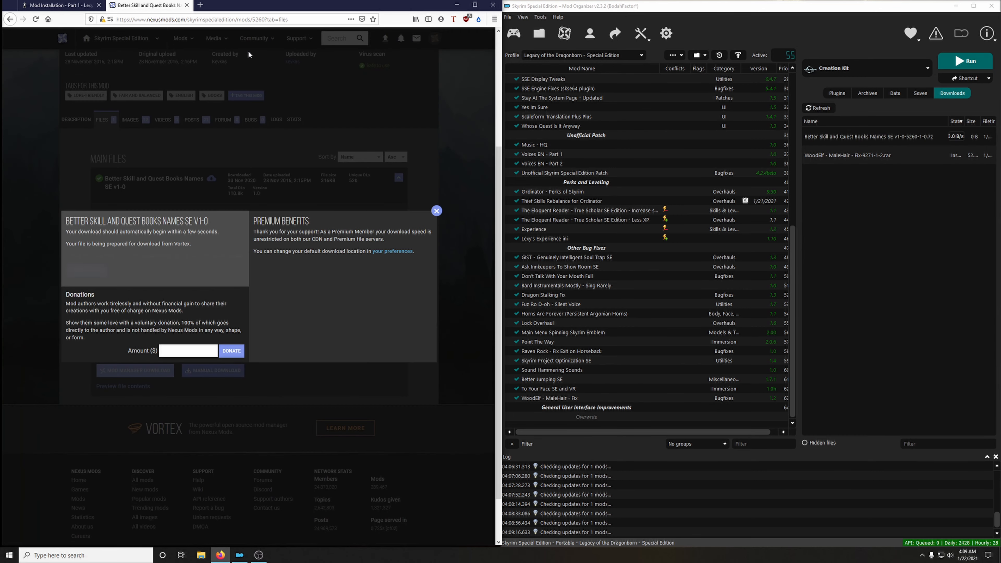
Close the mod page, install Better Skill and Quest Books Names SE, and enable it in the mod list.
click(186, 5)
double_click(845, 144)
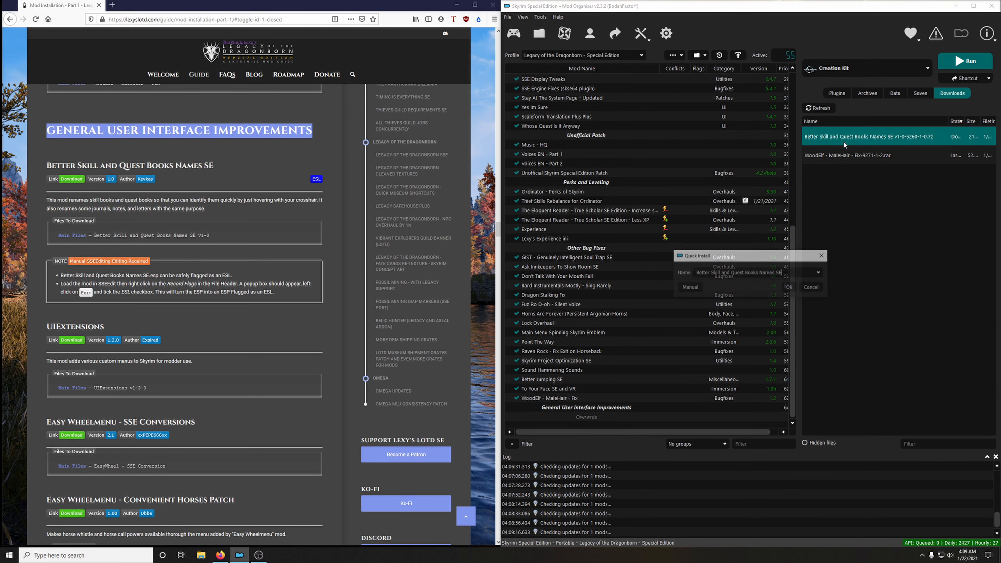
click(790, 287)
click(516, 407)
Clear the installed Better Skill and WoodElf archives by deleting all installed downloads.
right_click(864, 143)
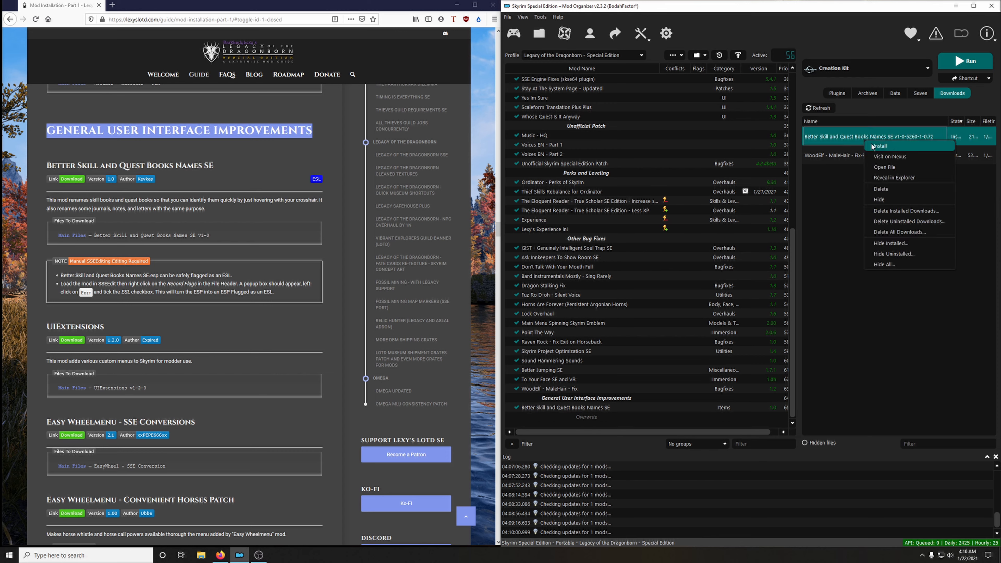
click(882, 212)
click(562, 290)
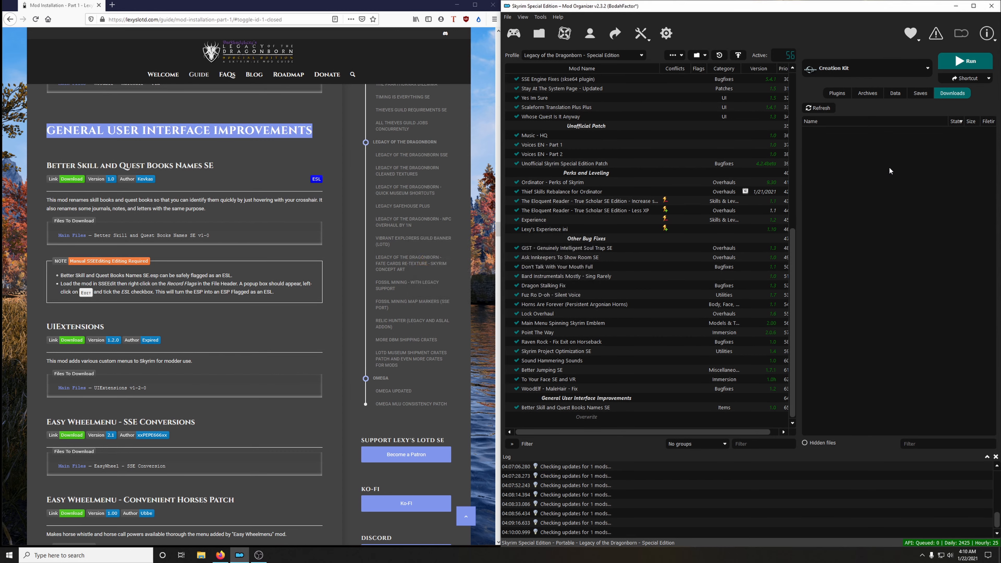
Check the plugin list for Better Skill and Quest Books Names SE.esp and launch SSEEdit from the mod manager.
click(837, 93)
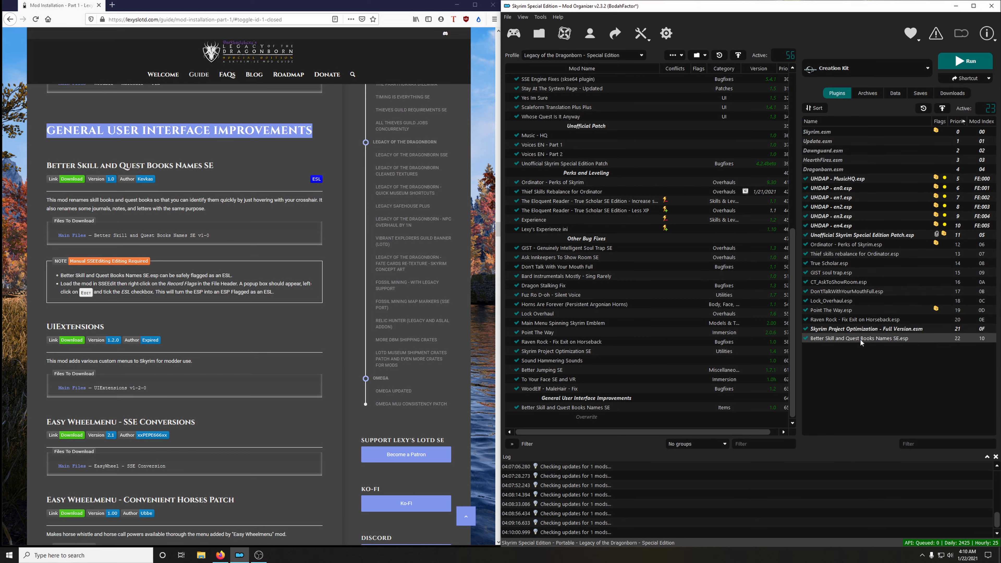
click(854, 69)
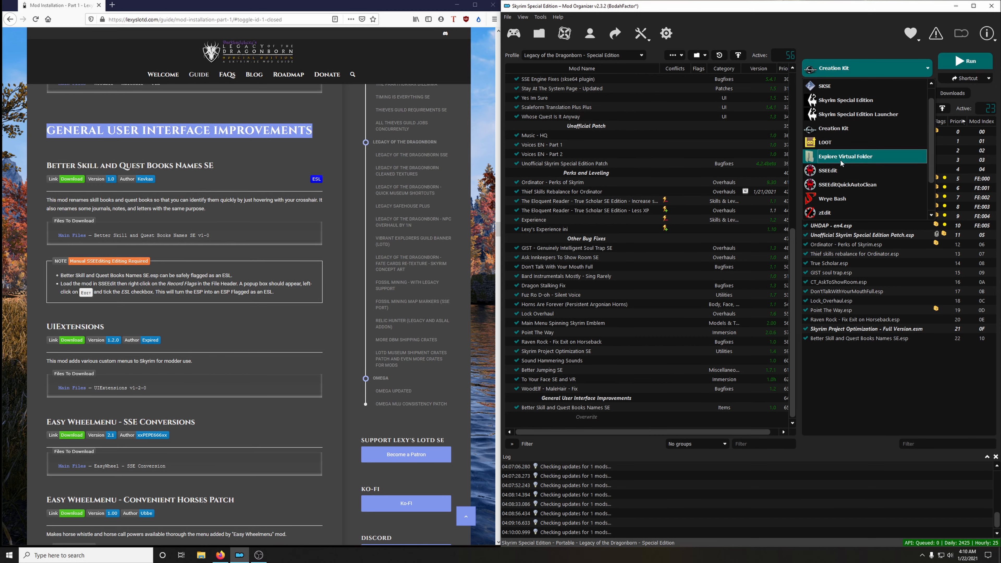
click(828, 171)
click(957, 61)
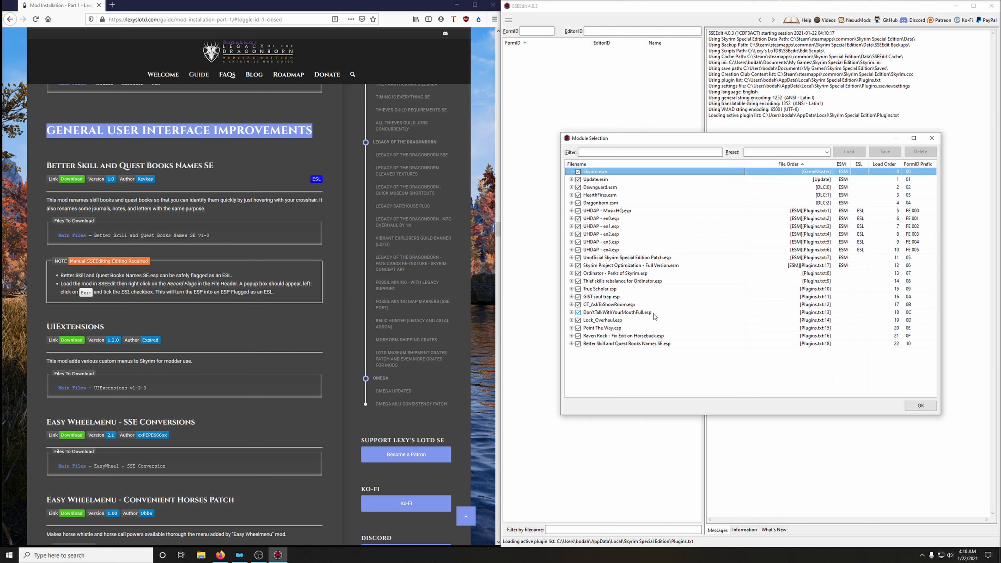
Deselect every module in SSEEdit and load only Better Skill and Quest Books Names SE.esp.
right_click(633, 345)
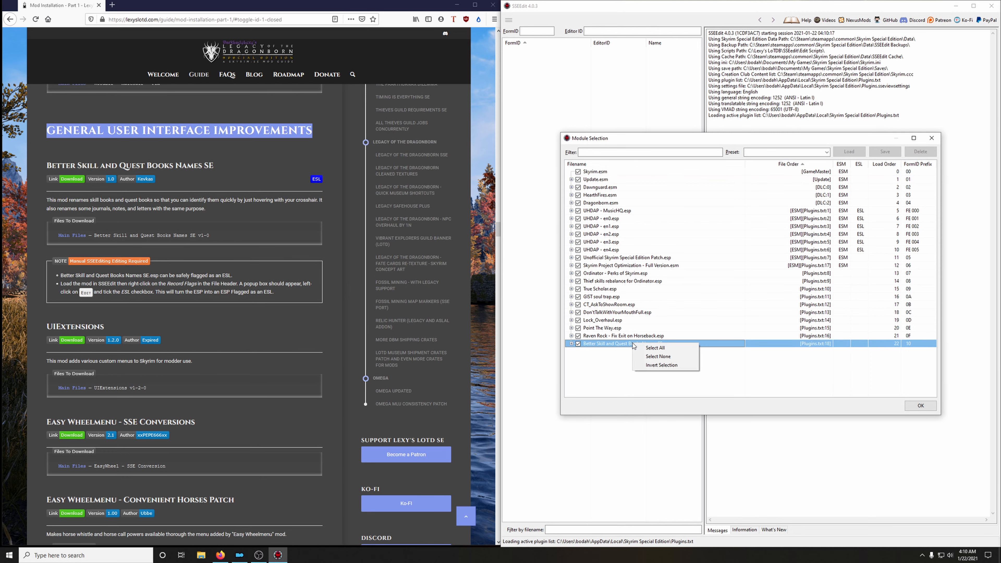
click(657, 356)
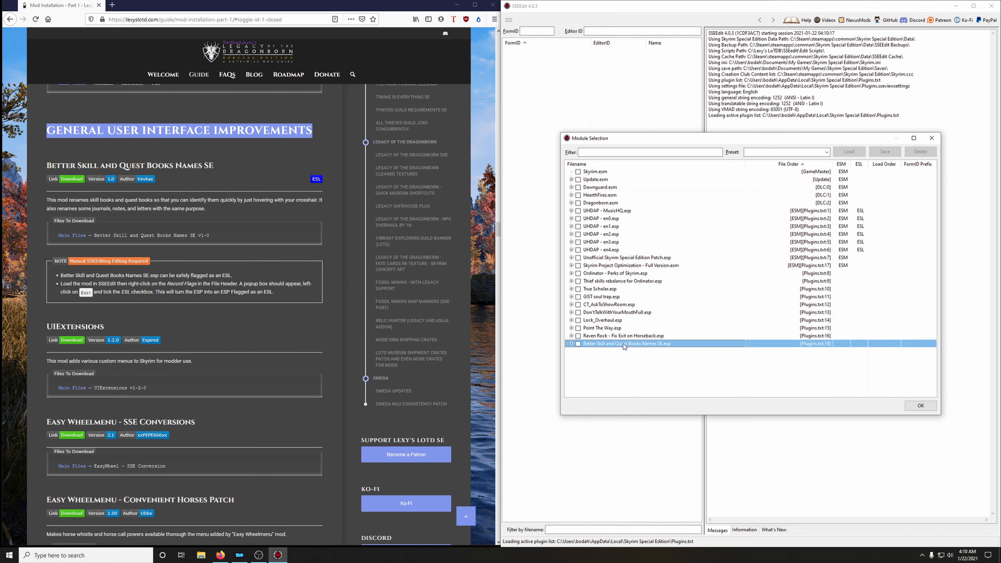
click(578, 343)
click(921, 406)
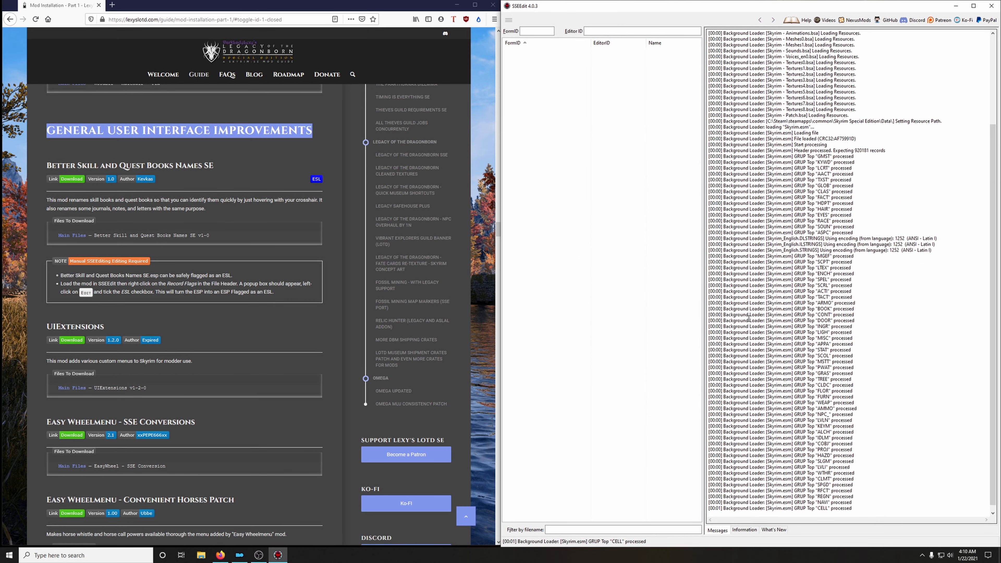
Set the ESL record flag in the file header of Better Skill and Quest Books Names SE.esp, accepting the module edit warning.
click(509, 98)
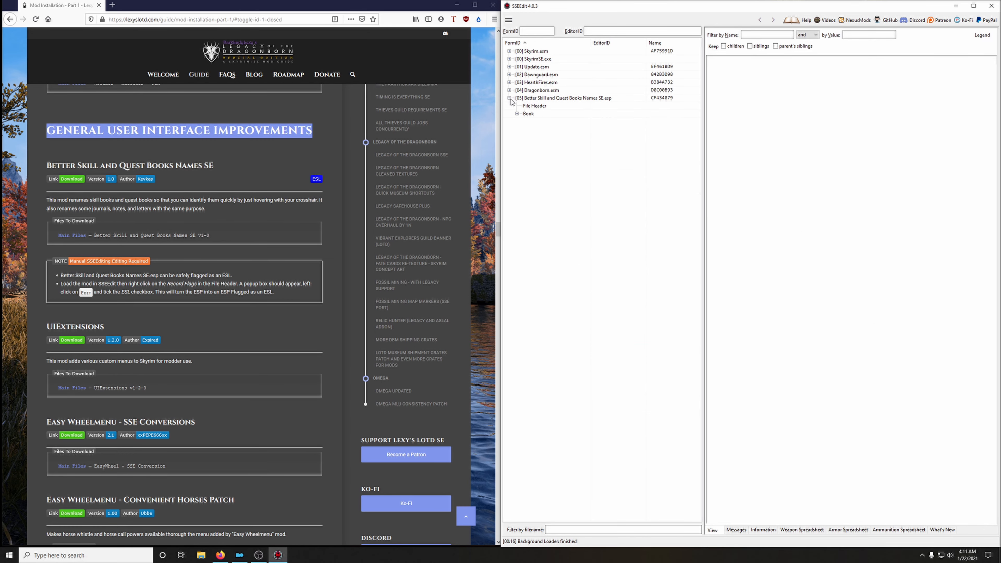
click(529, 106)
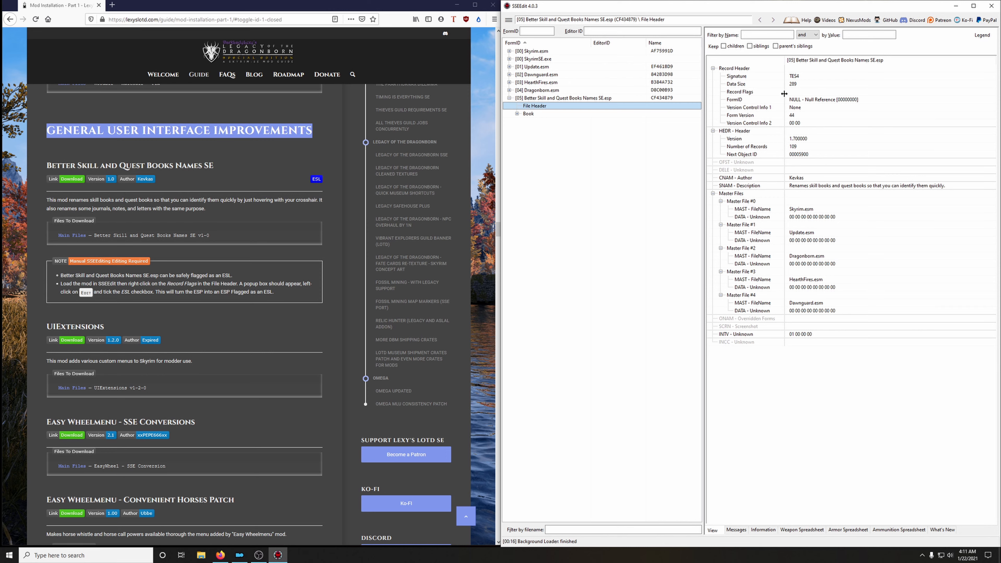
right_click(798, 92)
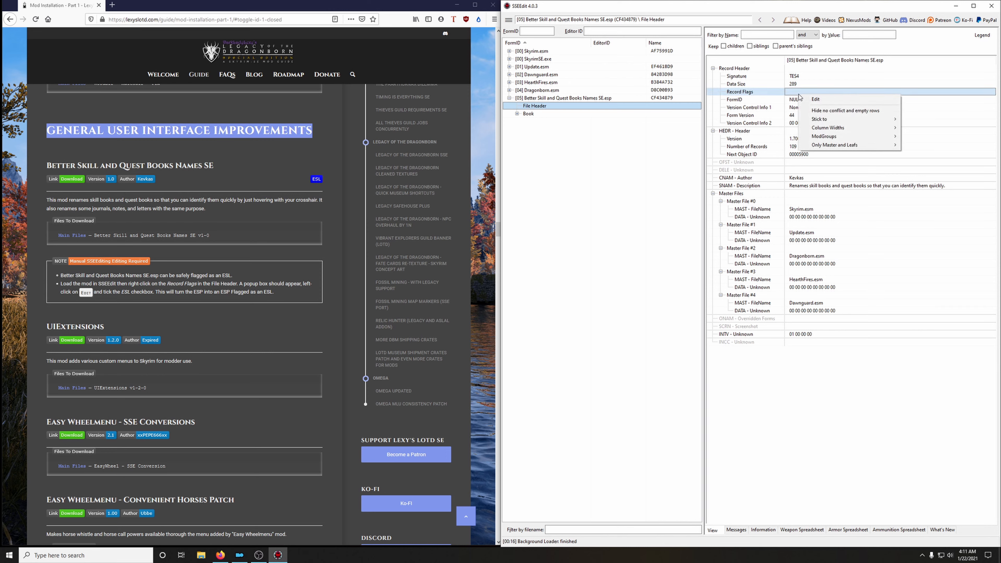
click(811, 101)
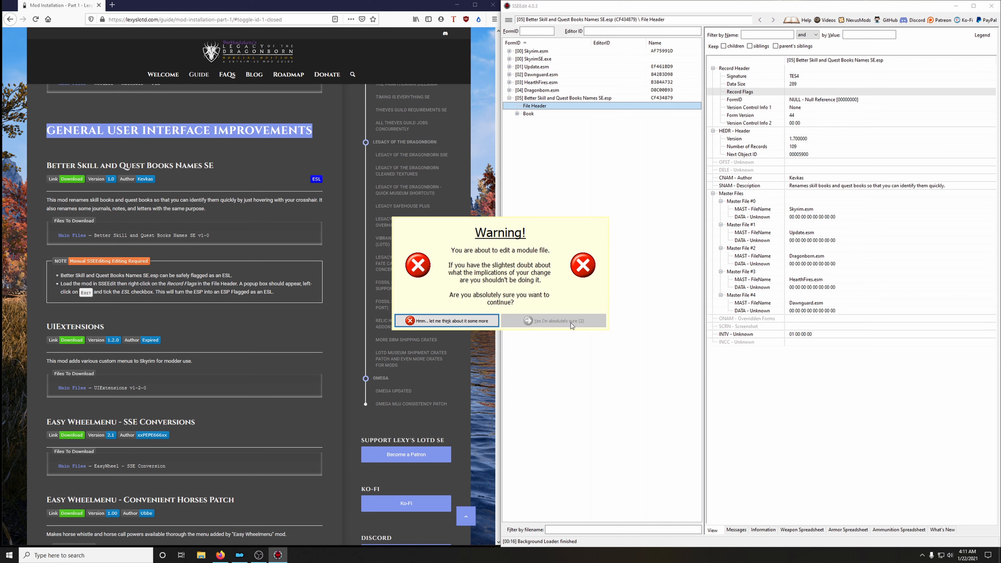
click(547, 324)
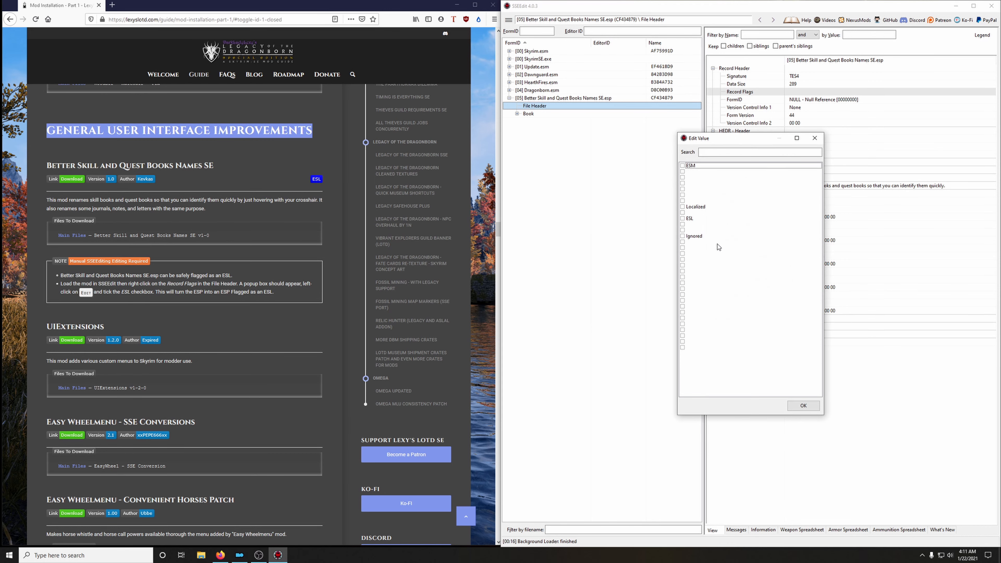
click(682, 218)
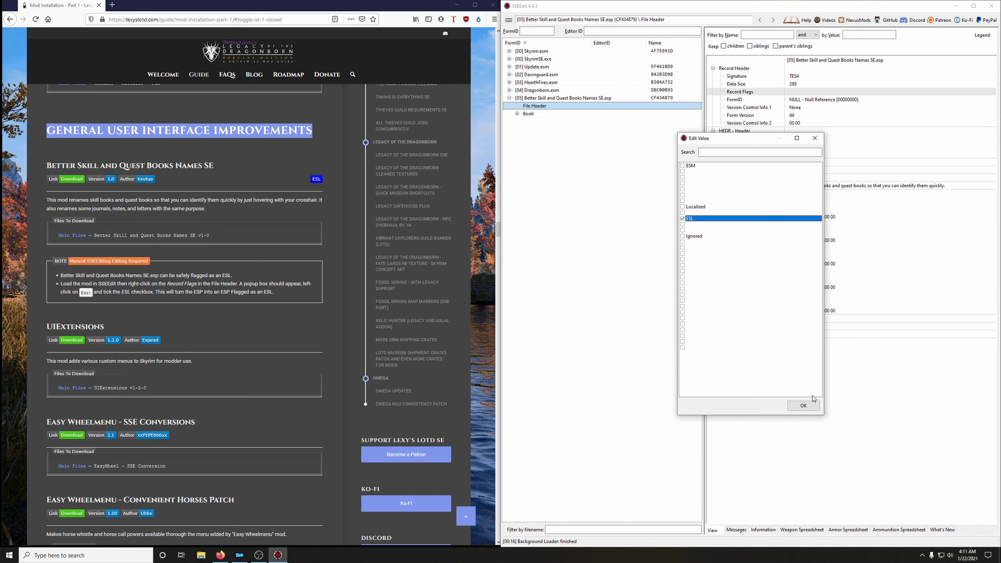
click(797, 408)
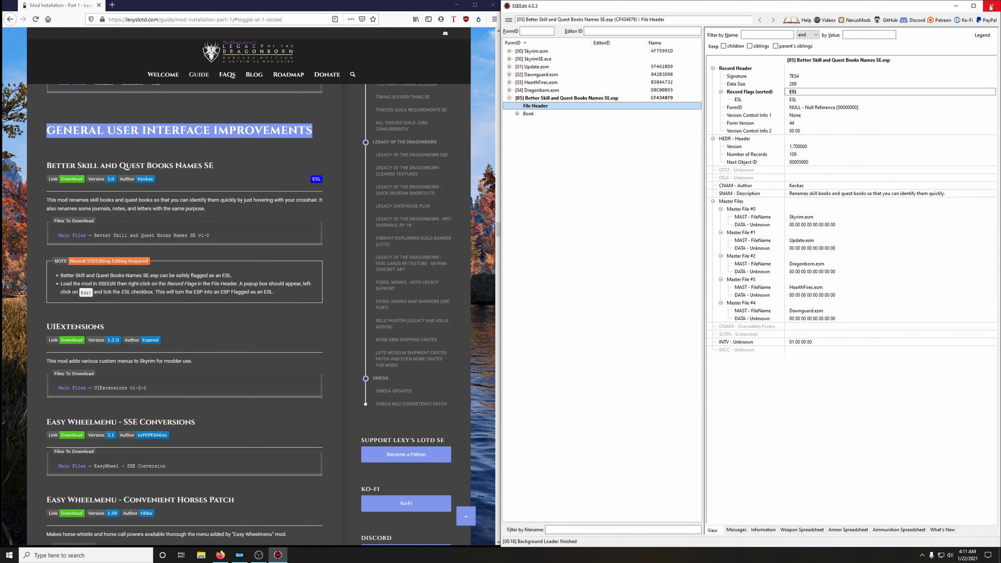
Close SSEEdit and save the changed Better Skill and Quest Books Names SE.esp without a plugin backup.
click(991, 6)
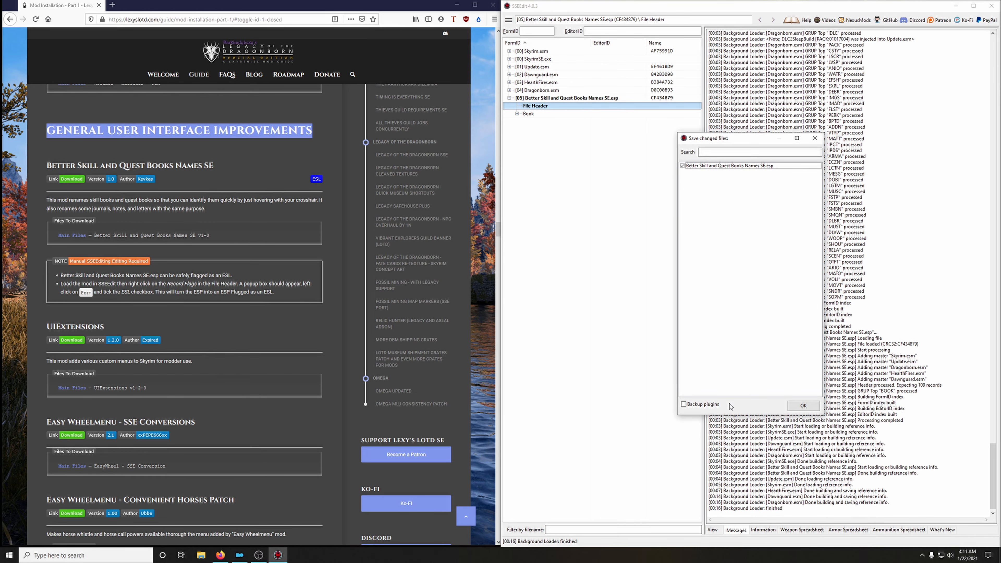
click(804, 406)
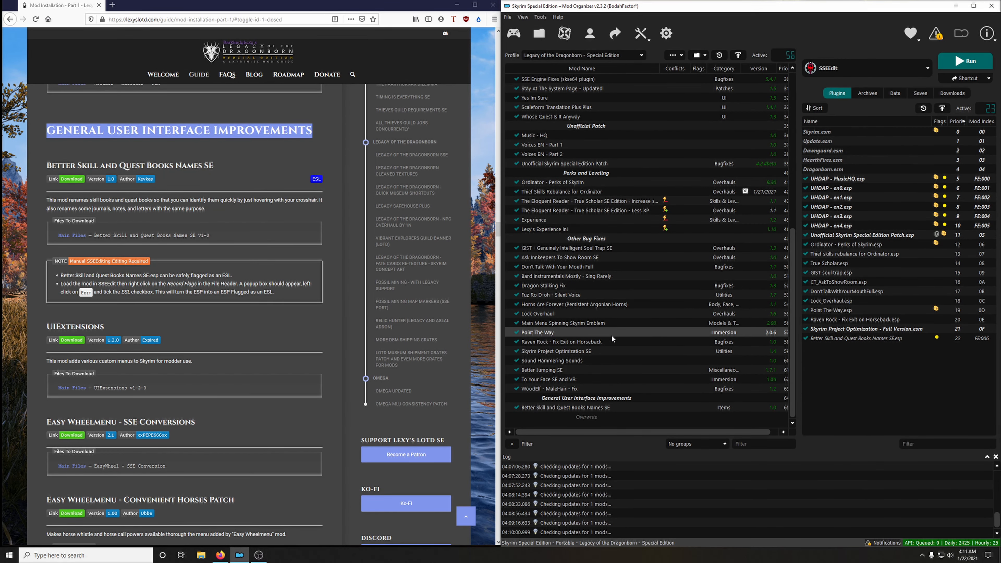
Download the UIExtensions v1-2-0 main file from the guide's linked Nexus page through the mod manager.
scroll(312, 367, down, 4)
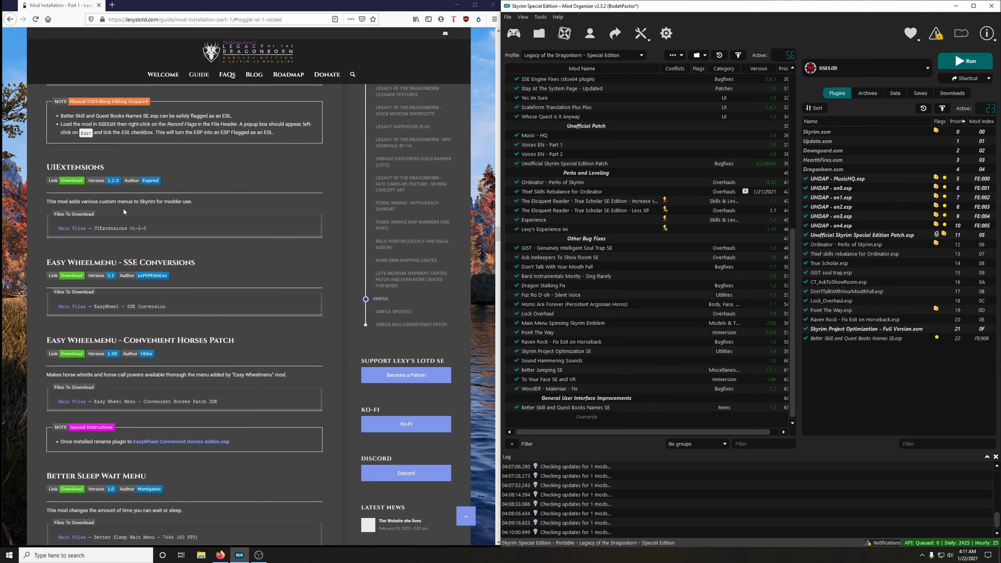
click(72, 182)
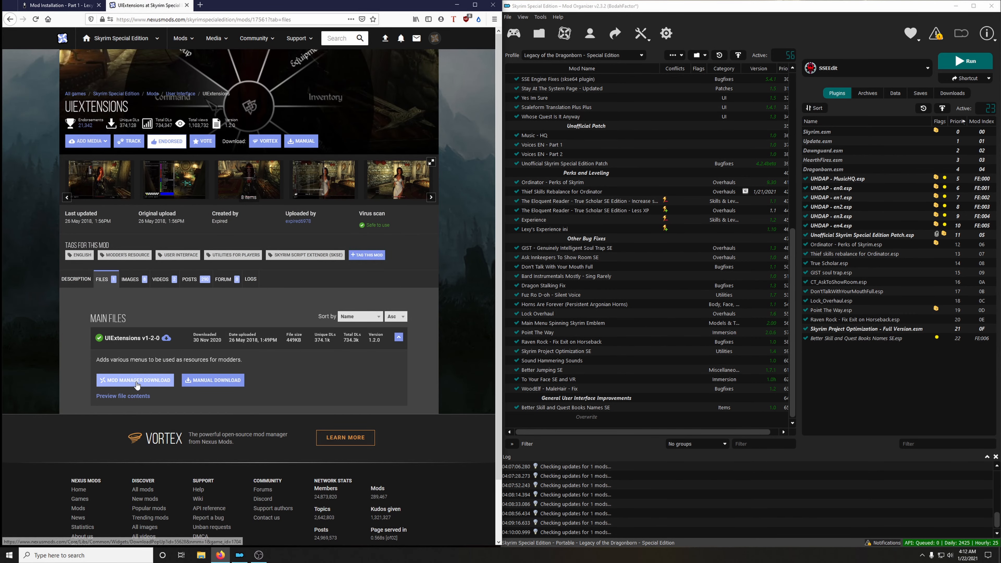
click(136, 381)
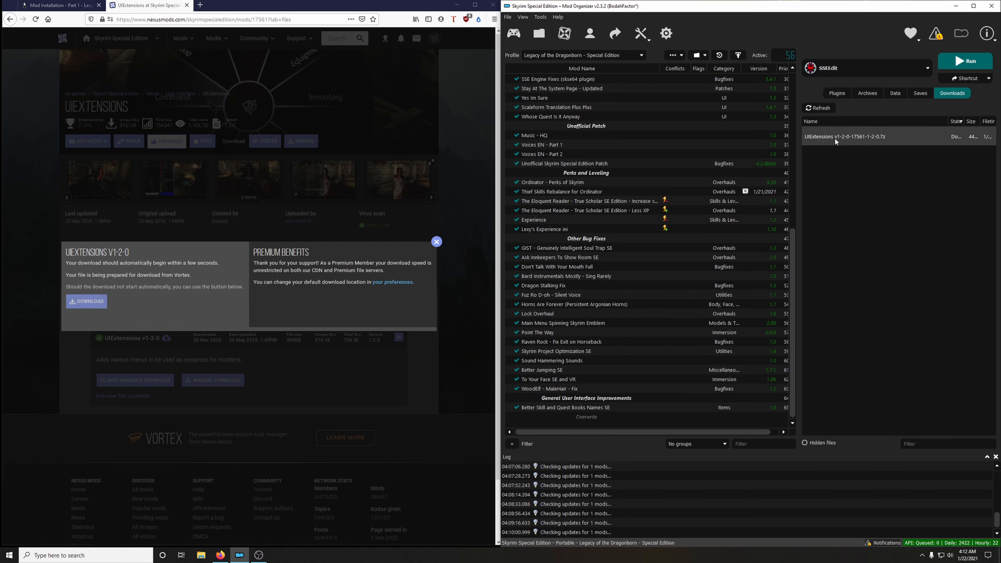
Install and enable UIExtensions without unpacking its BSA, and close its Nexus page.
double_click(835, 138)
click(790, 287)
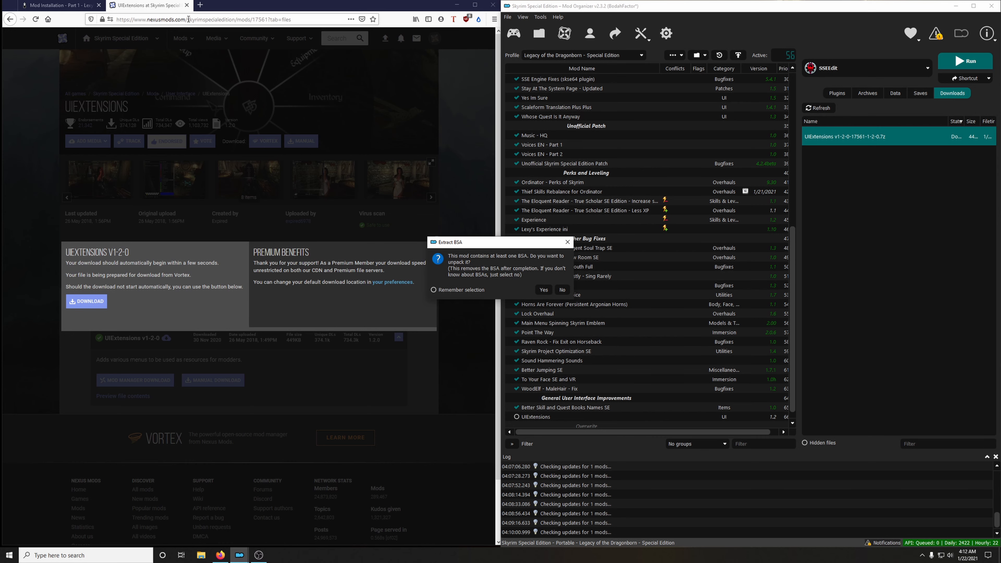
click(186, 5)
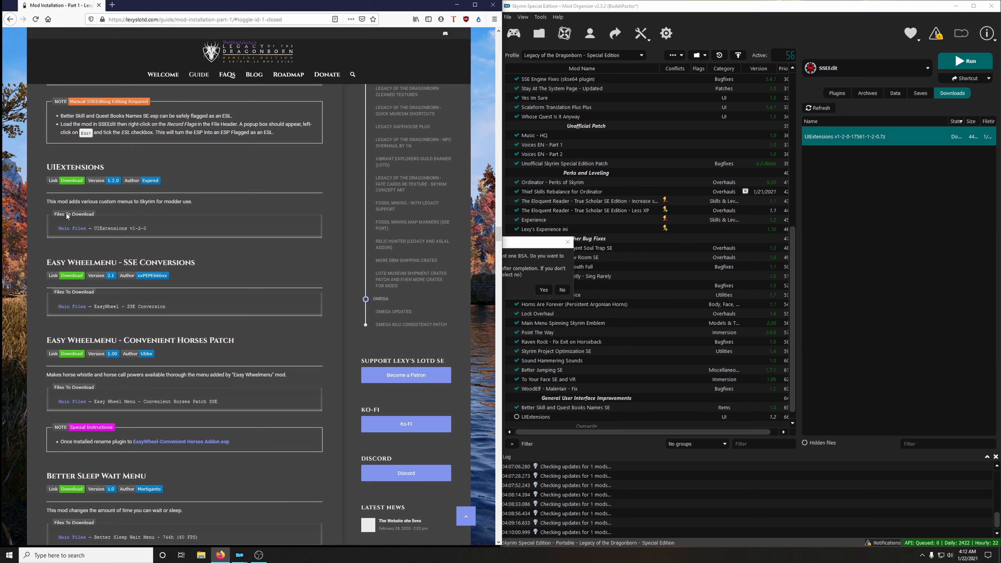
click(562, 290)
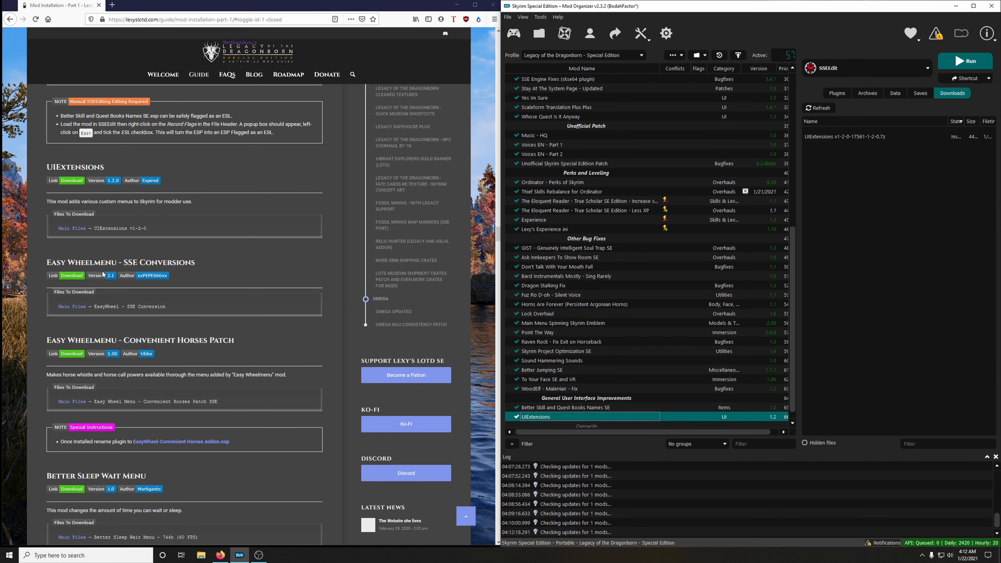
Download the EasyWheel - SSE Conversion main file through the mod manager and close its Nexus page.
scroll(220, 276, down, 3)
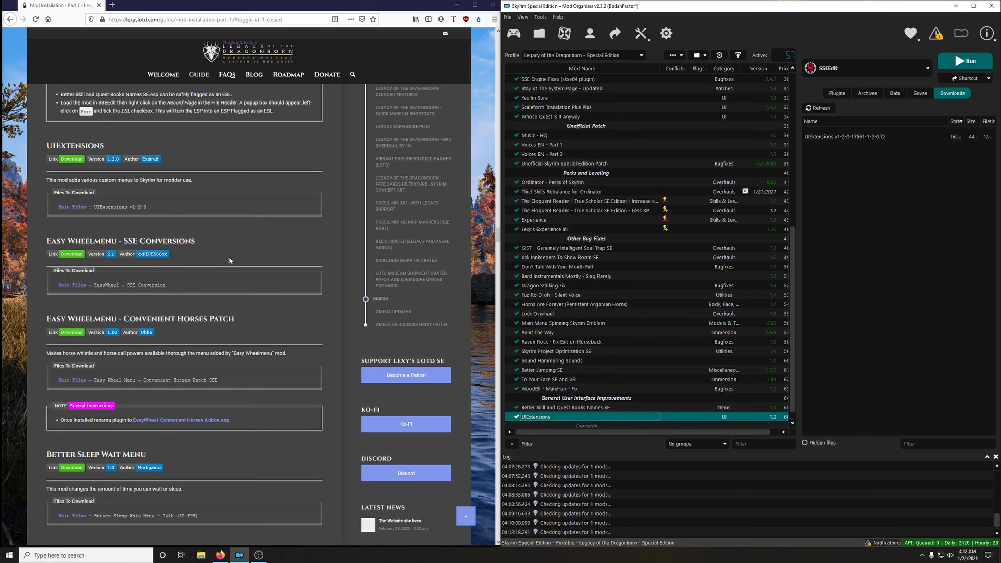
click(74, 209)
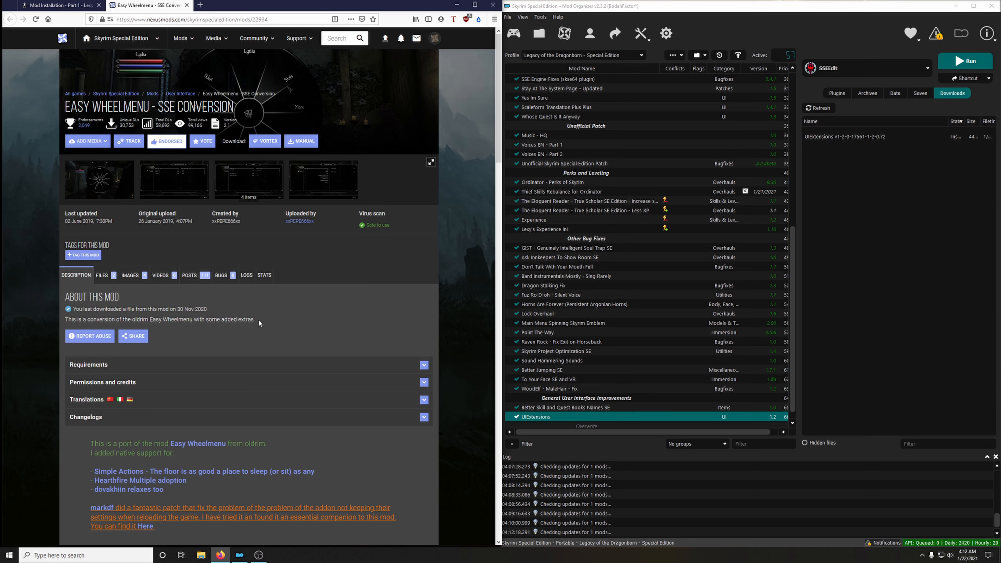
click(101, 274)
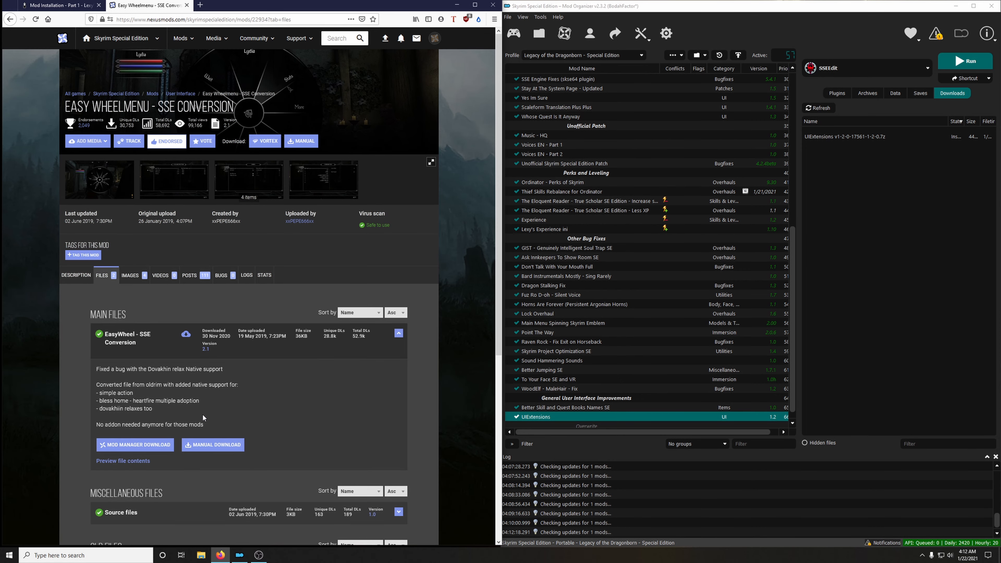
click(142, 448)
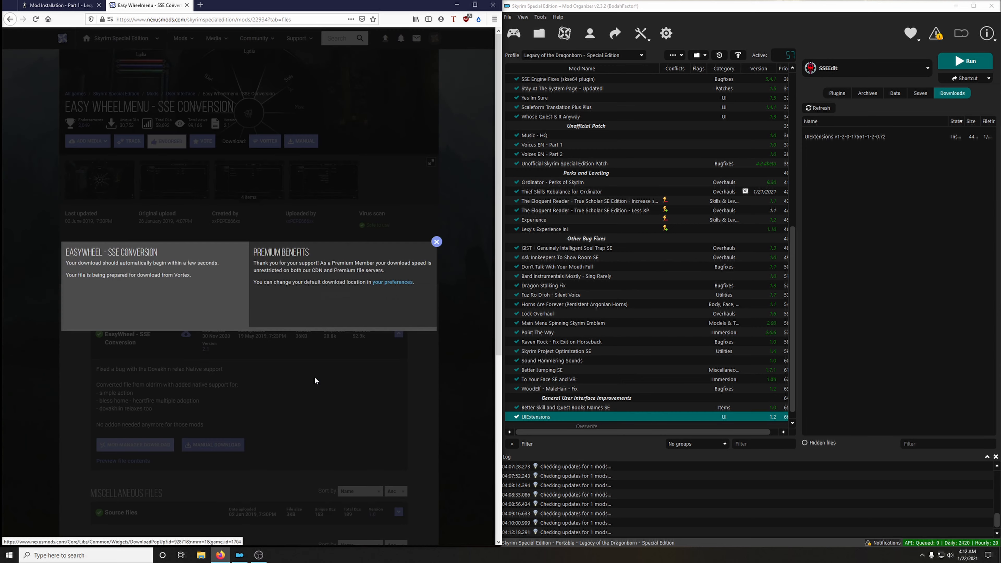
click(186, 5)
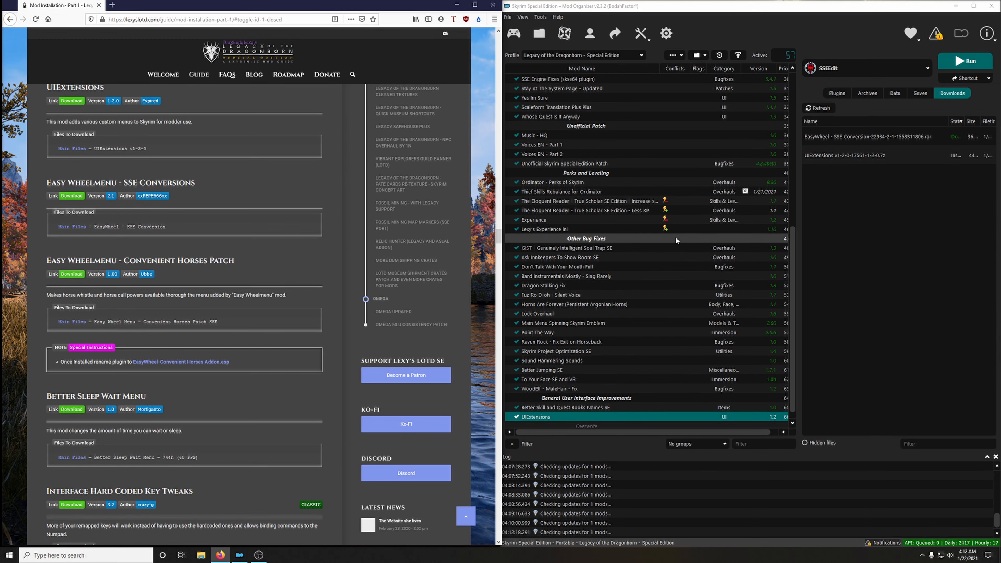
Install the EasyWheel - SSE Conversion archive as Easy Wheelmenu - SSE Conversion and enable it.
double_click(849, 137)
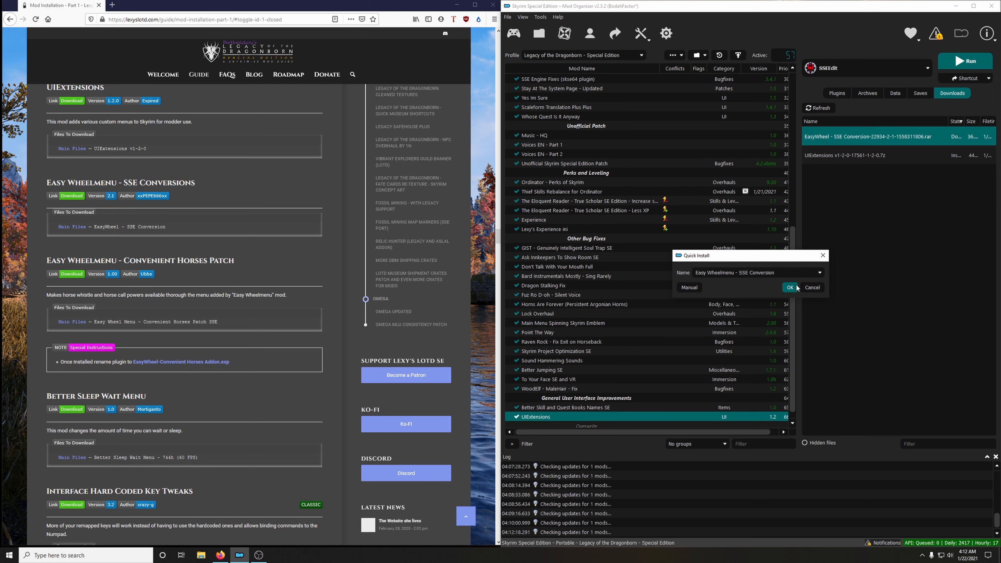
click(795, 287)
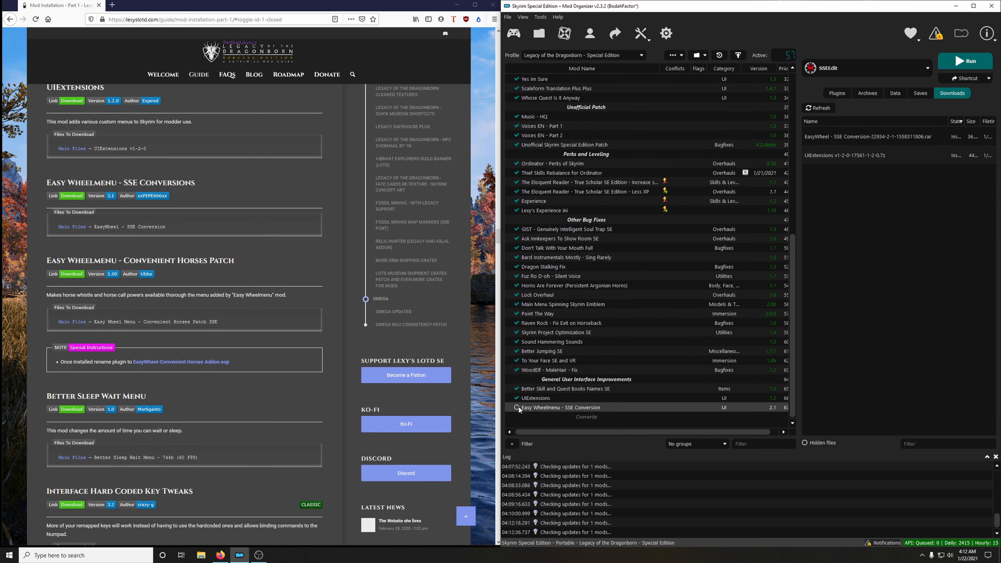
click(518, 408)
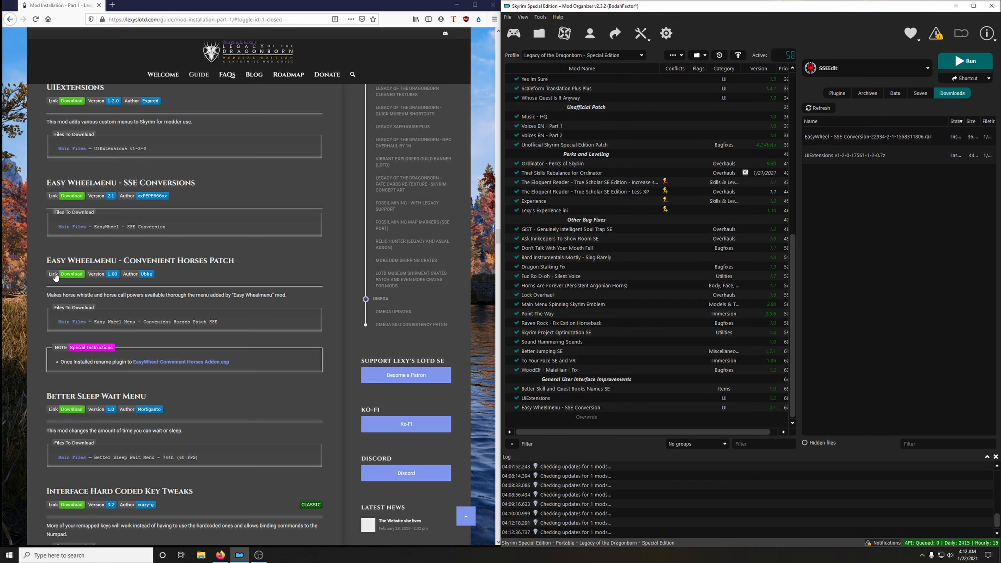
Download the Easy Wheel Menu - Convenient Horses Patch SSE file through the mod manager and close its Nexus page.
click(71, 275)
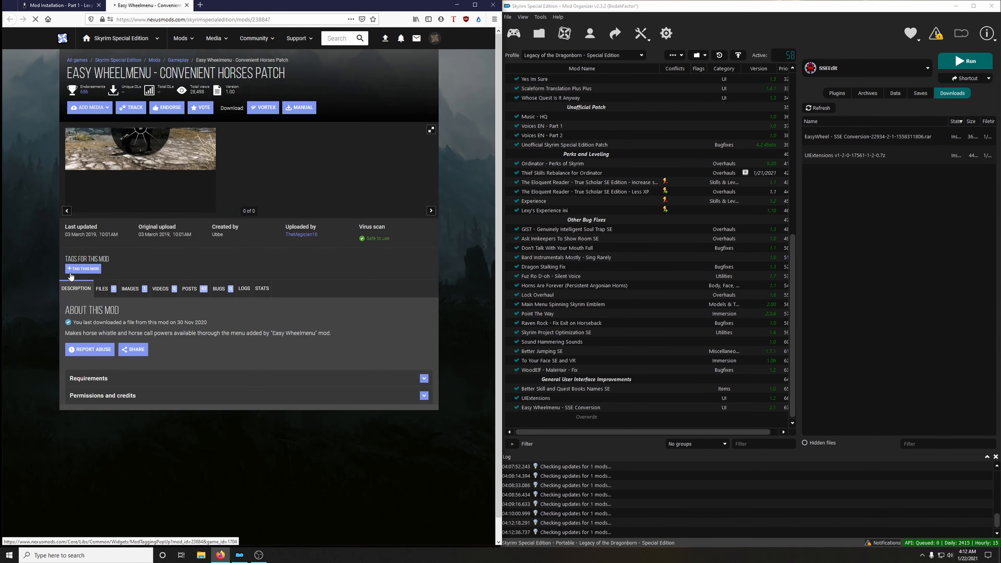
click(103, 243)
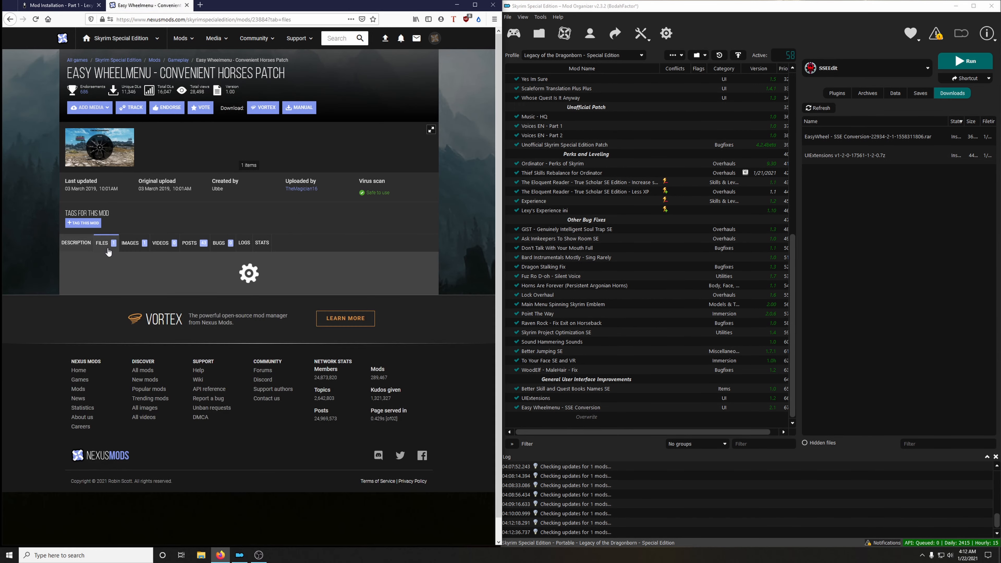
click(145, 357)
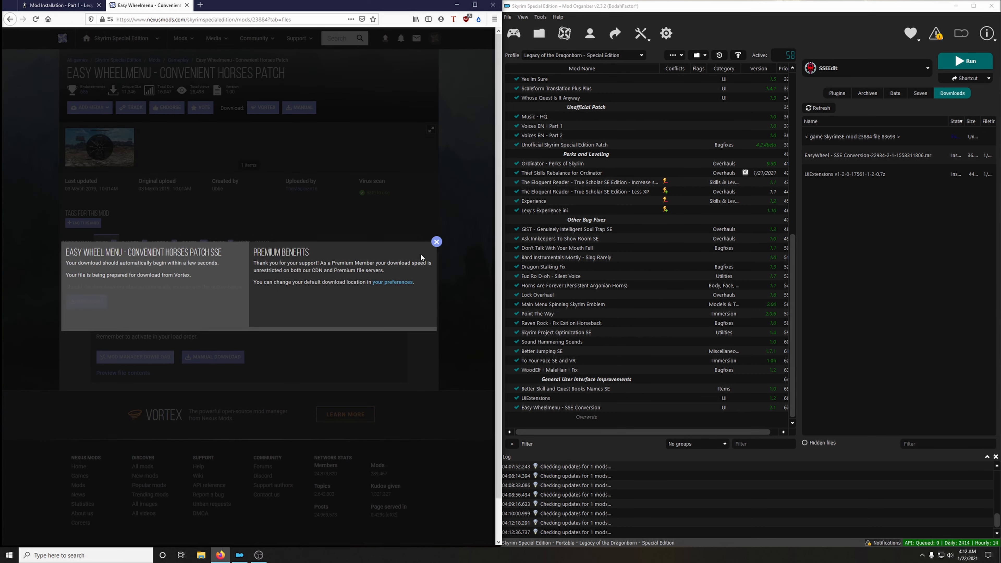
click(437, 241)
click(187, 5)
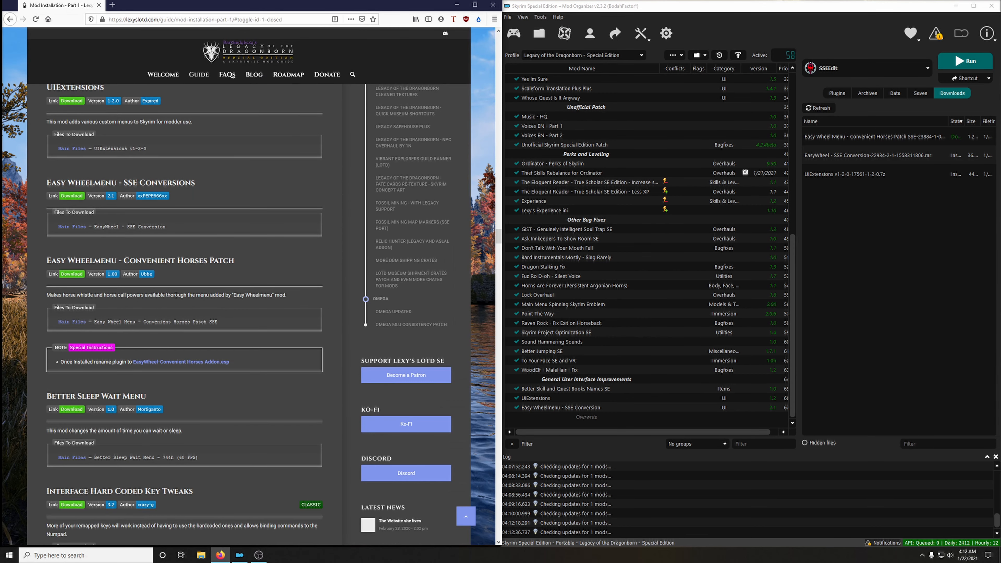
Check the guide's special instructions for the Convenient Horses Patch and install its downloaded archive.
scroll(176, 294, down, 1)
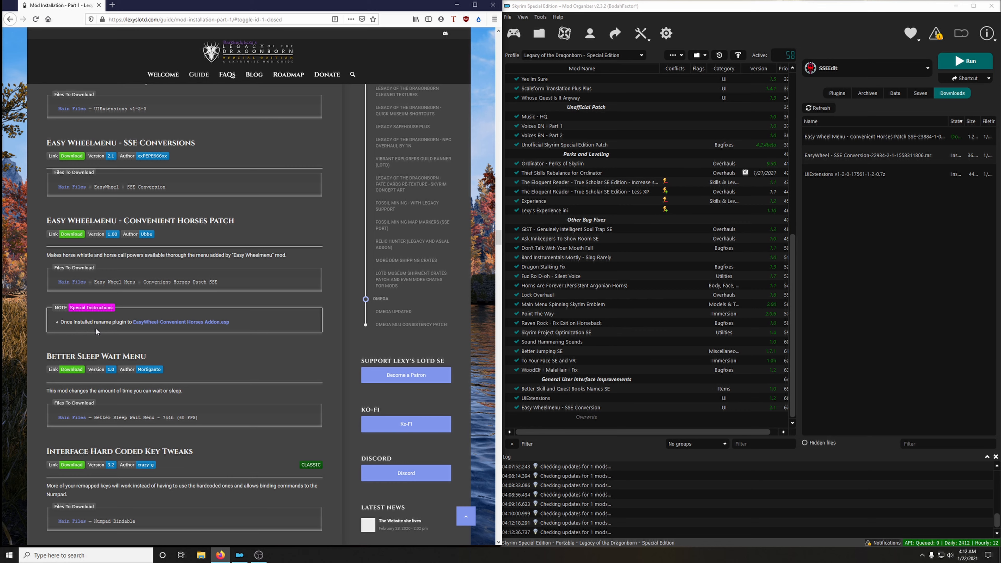
double_click(826, 137)
click(813, 287)
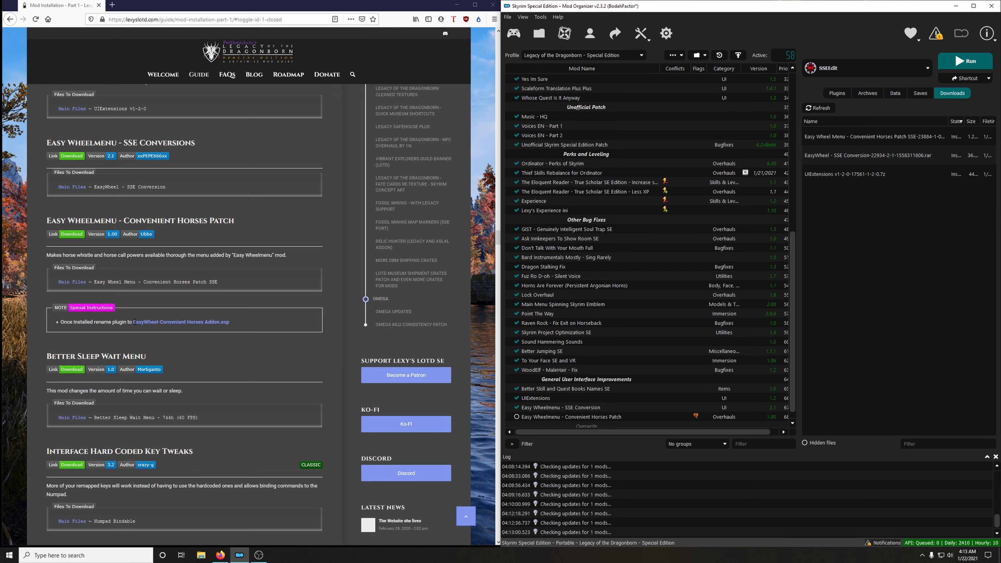
Copy the plugin name EasyWheel-Convenient Horses Addon without its extension from the guide's special instructions.
drag(133, 321, 218, 320)
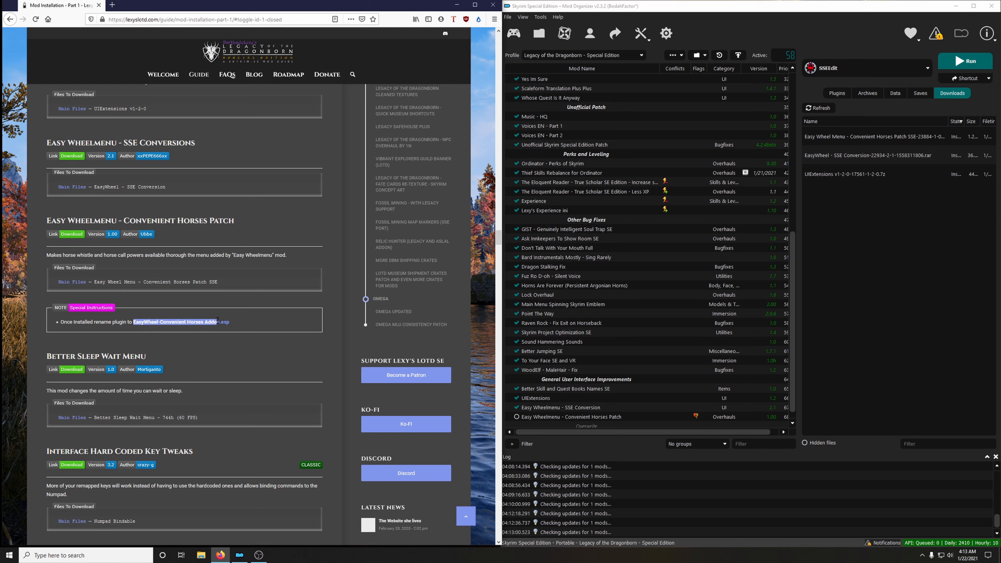
right_click(168, 320)
click(185, 331)
Open the Easy Wheelmenu - Convenient Horses Patch mod folder in File Explorer and widen its Name column.
click(567, 417)
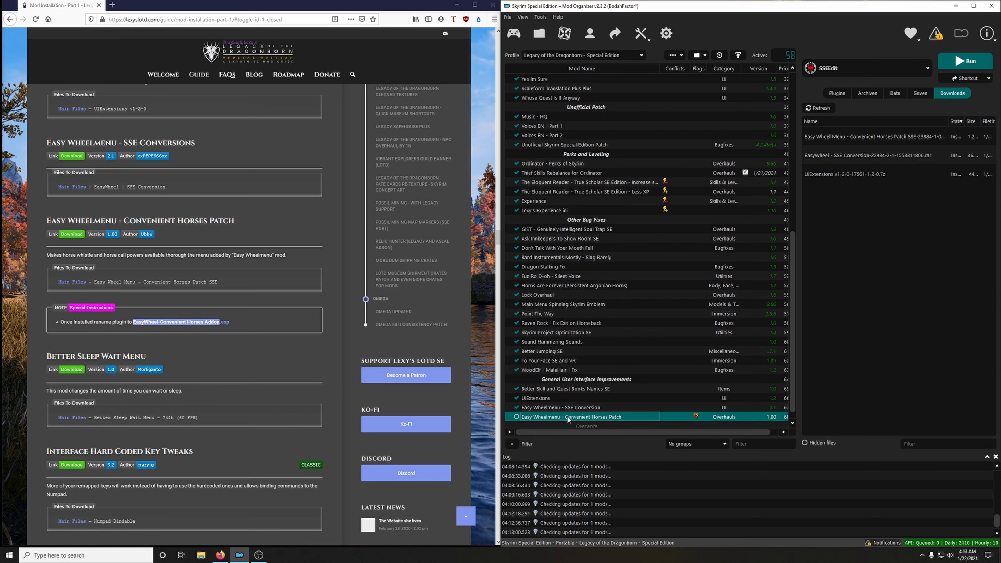
right_click(568, 417)
click(585, 402)
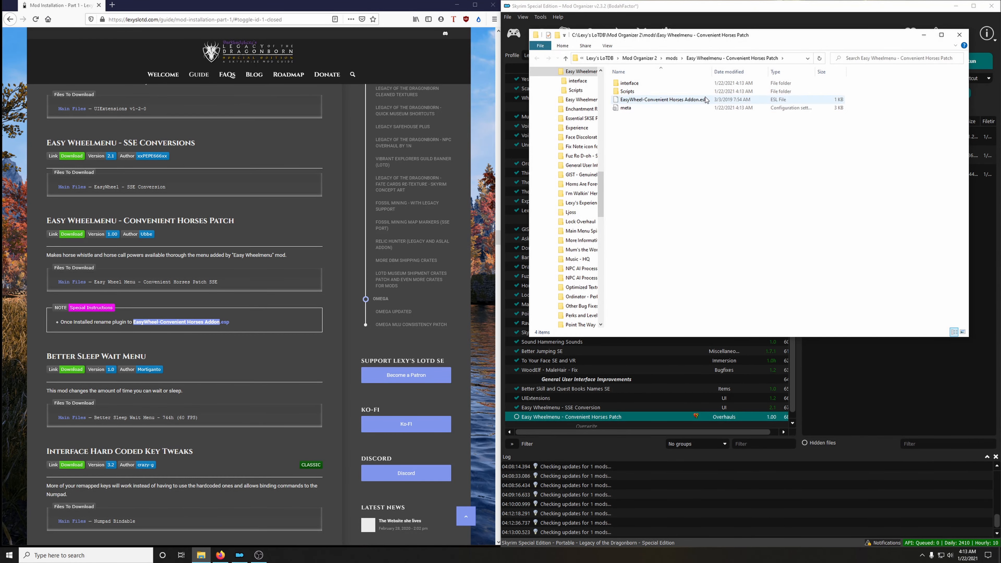
drag(713, 72, 764, 71)
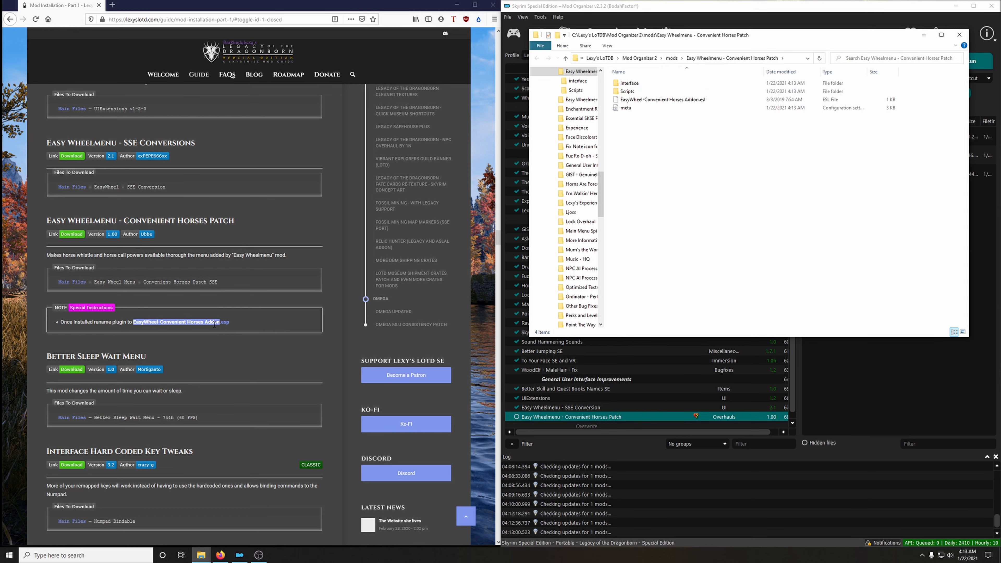
Copy the full file name EasyWheel-Convenient Horses Addon.esp from the guide's special instructions.
drag(229, 322, 132, 322)
right_click(136, 322)
click(158, 328)
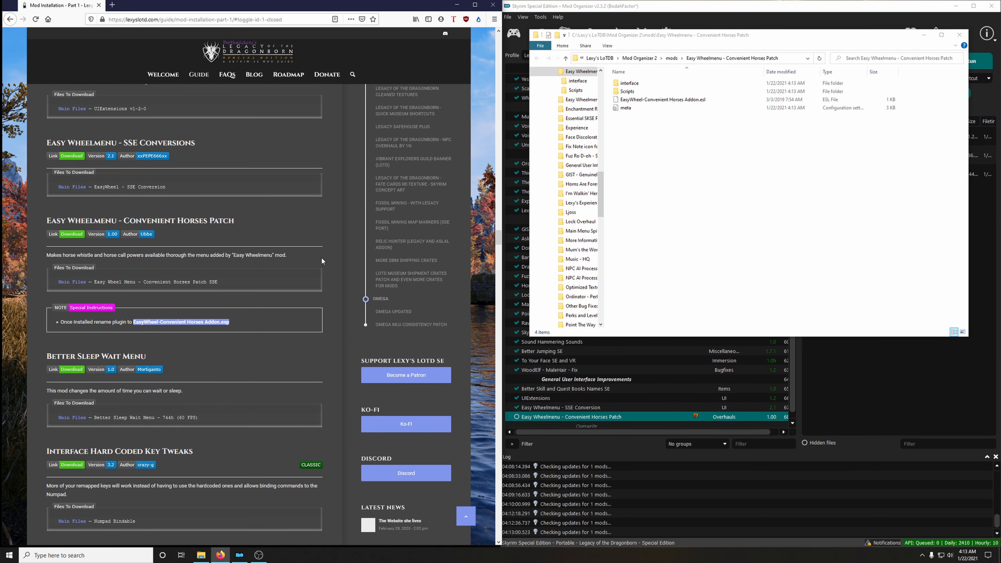
Rename the patch's ESL plugin to EasyWheel-Convenient Horses Addon.esp, accept the extension change and close the folder.
click(692, 100)
right_click(692, 101)
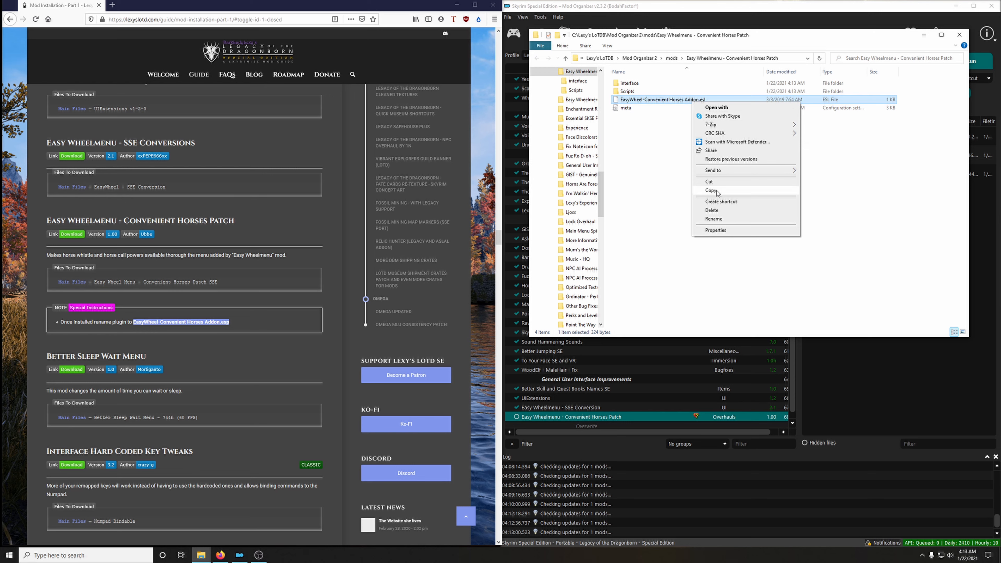
click(714, 220)
drag(714, 99, 617, 100)
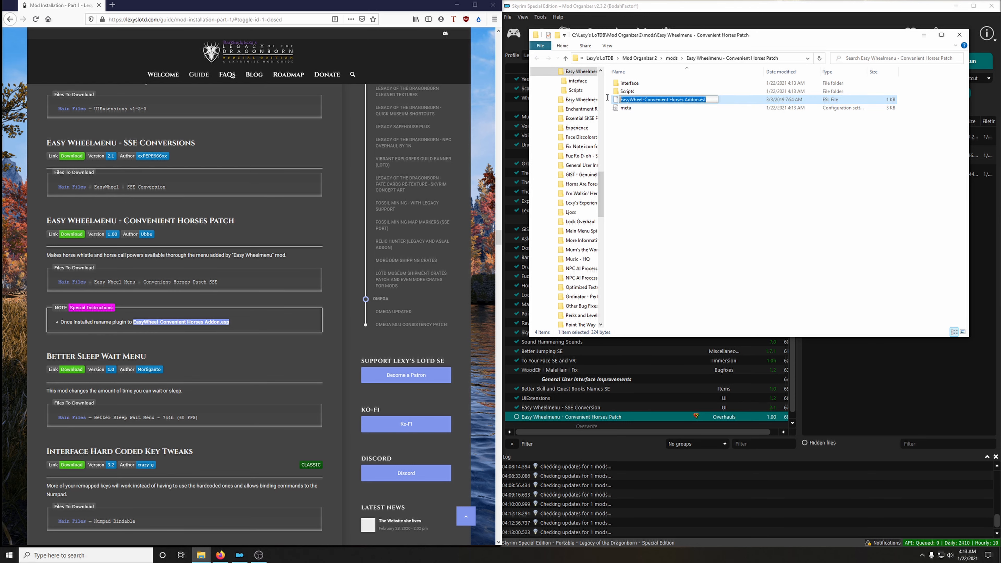
right_click(669, 101)
click(688, 132)
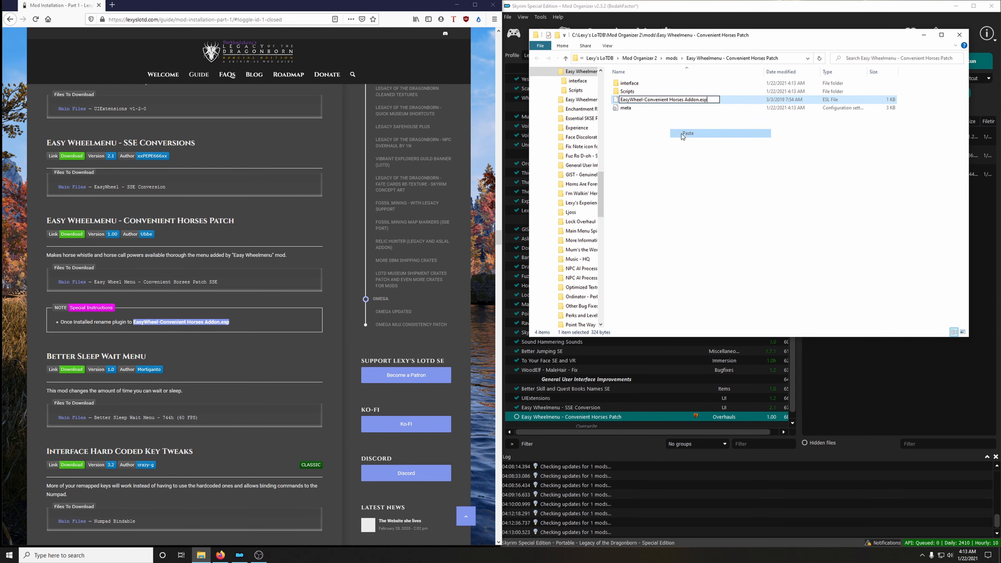
click(681, 213)
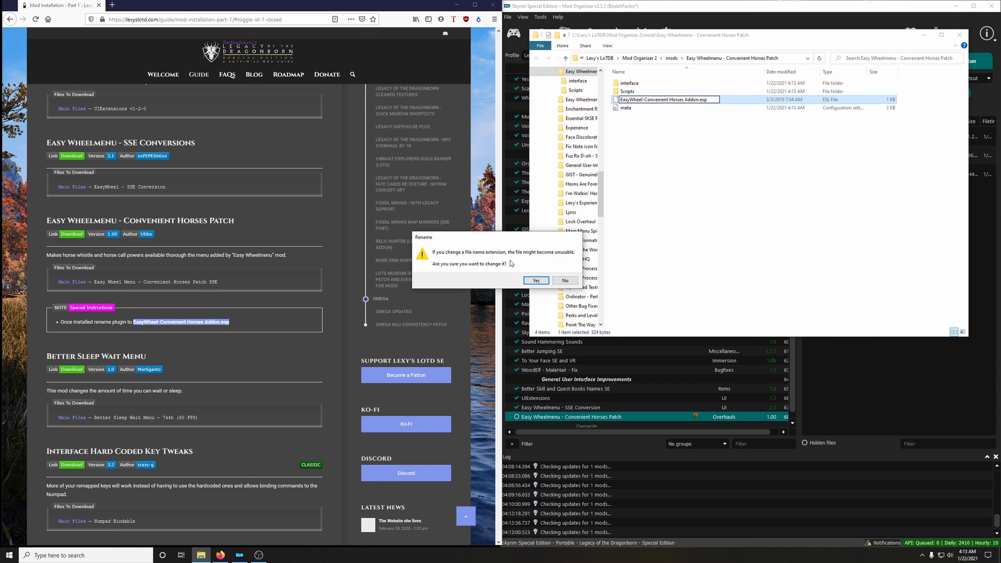
click(534, 281)
click(959, 36)
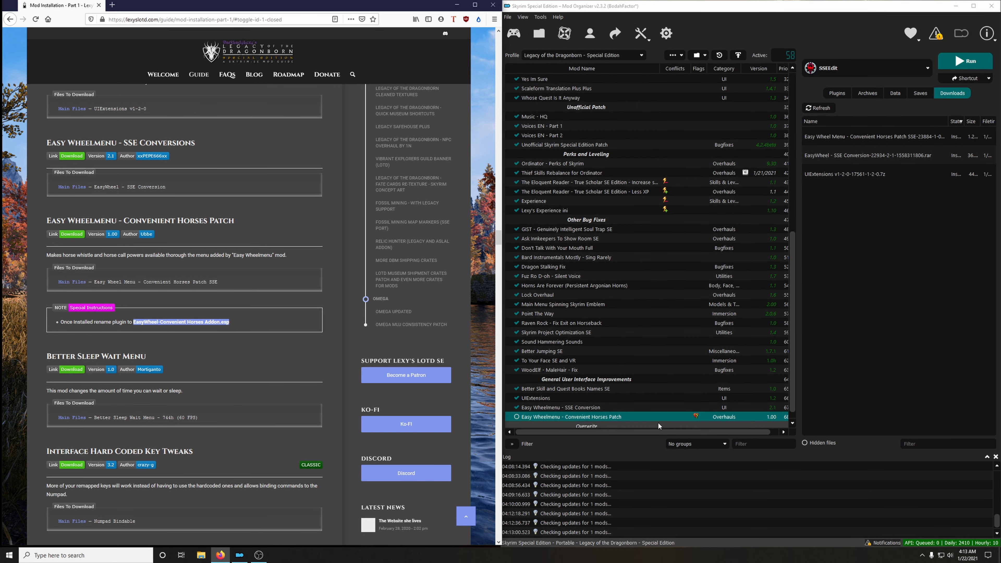
Endorse and enable the Easy Wheelmenu - Convenient Horses Patch mod.
right_click(588, 416)
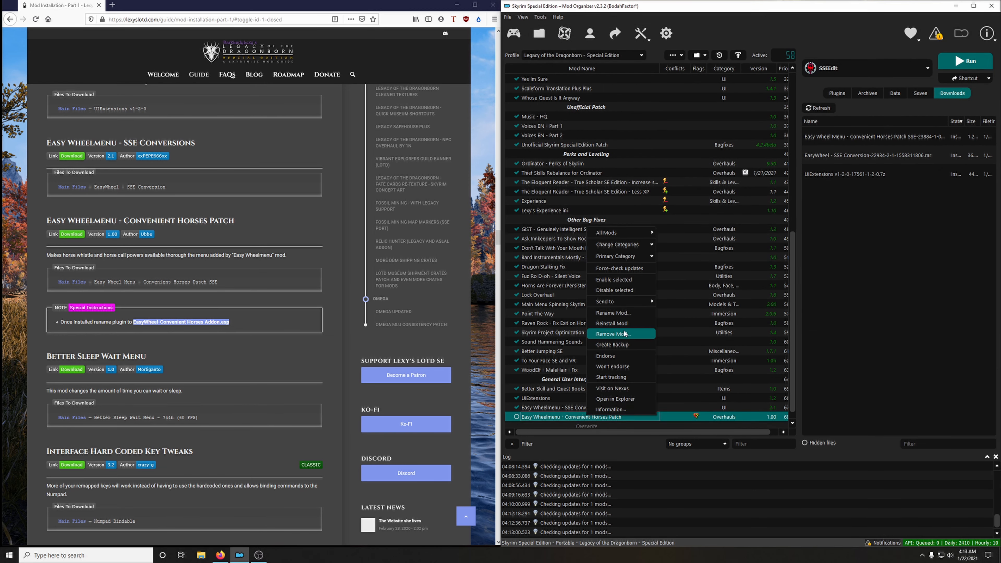
click(615, 357)
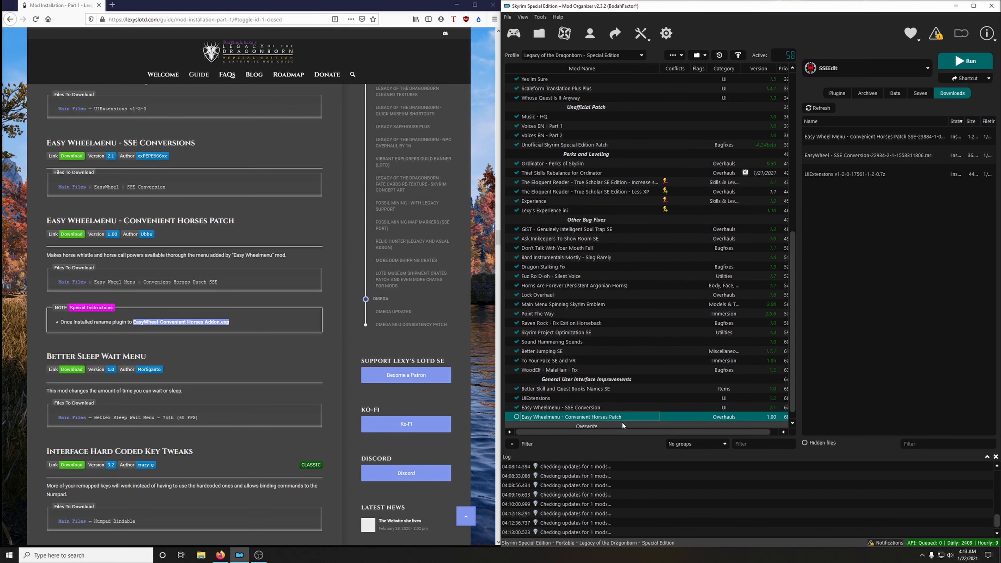
click(516, 417)
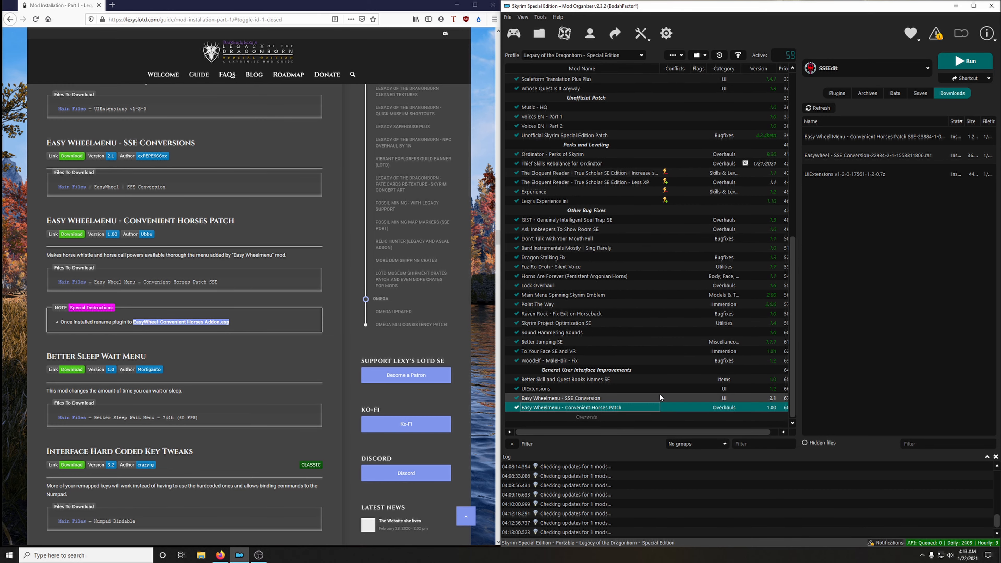
Download the Better Sleep Wait Menu - 744h (60 FPS) main file to the mod manager and close its mod page.
scroll(209, 345, down, 3)
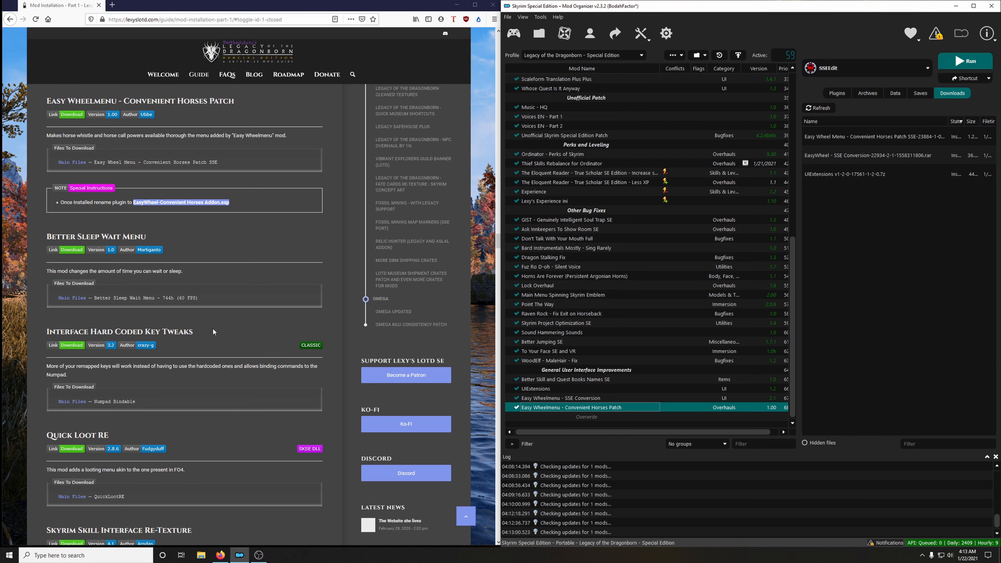
scroll(213, 332, down, 2)
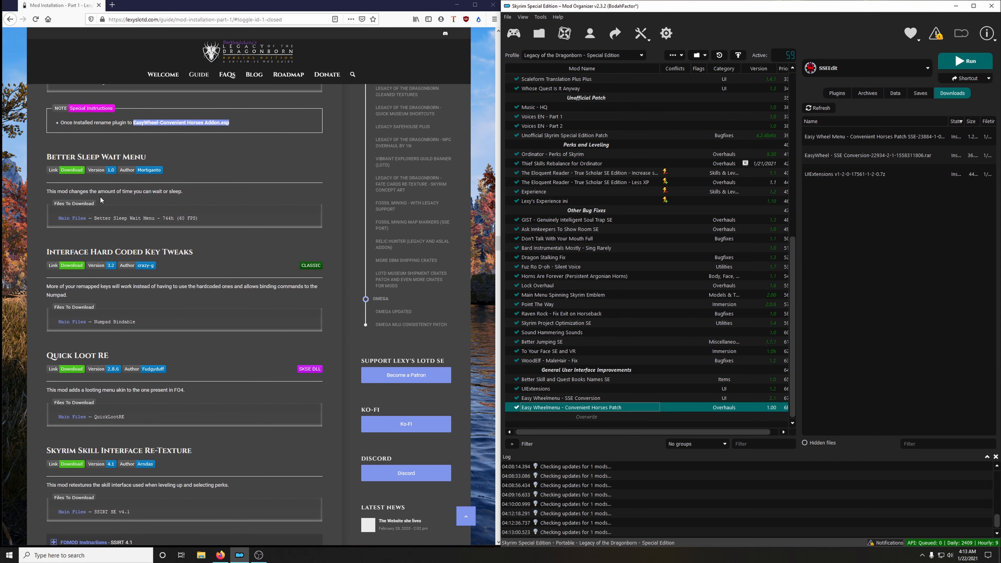
click(71, 170)
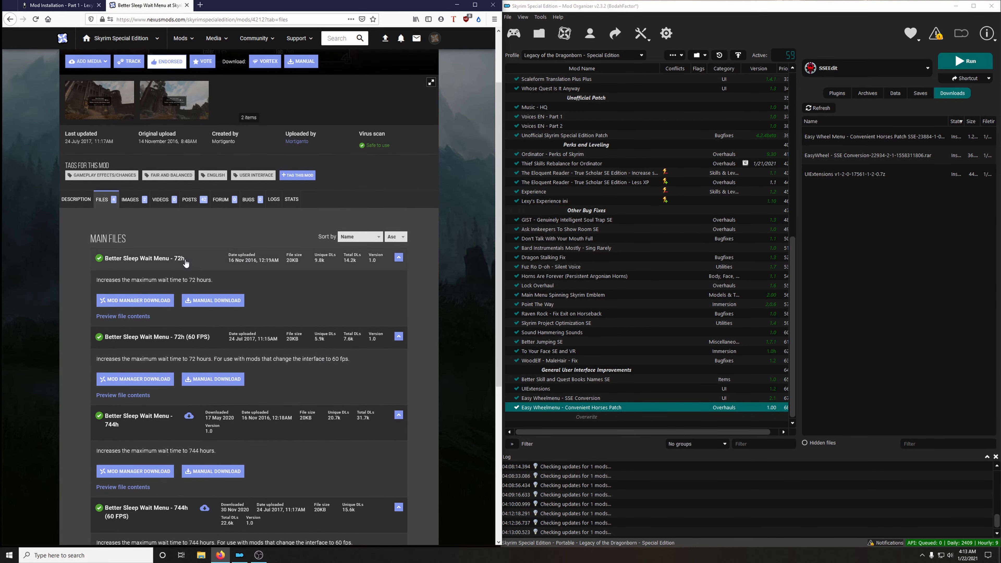
click(63, 5)
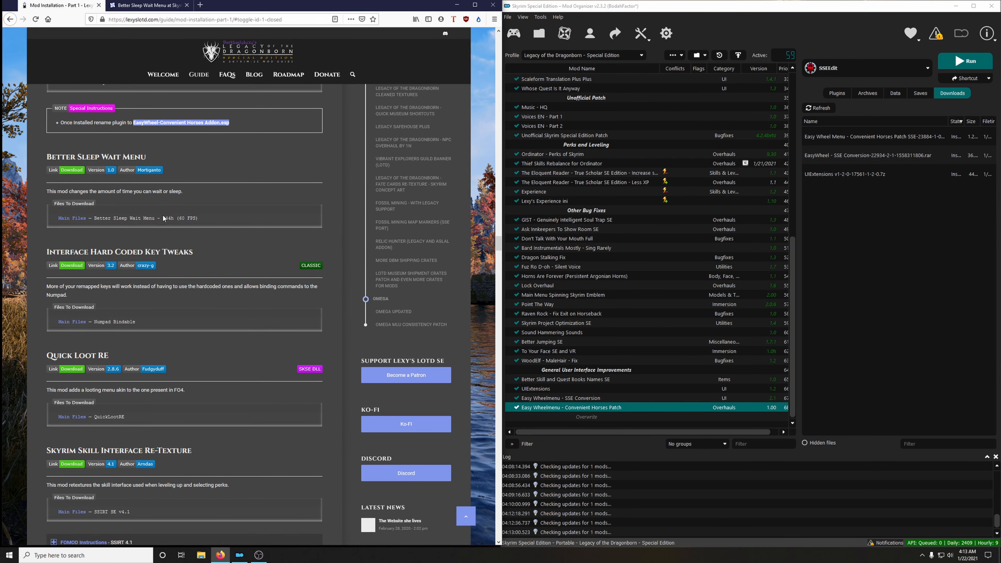
click(146, 5)
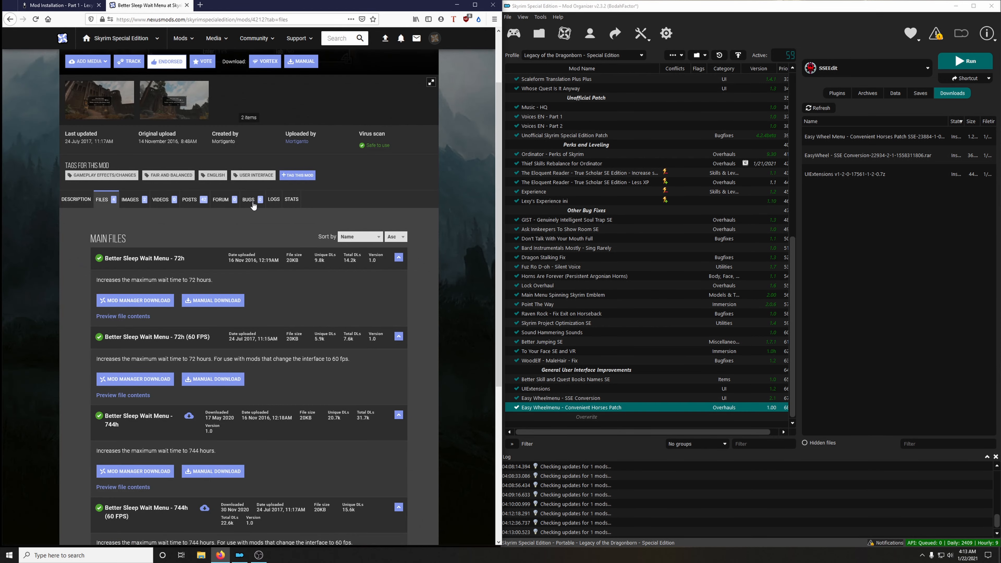
scroll(197, 375, down, 1)
scroll(197, 375, down, 3)
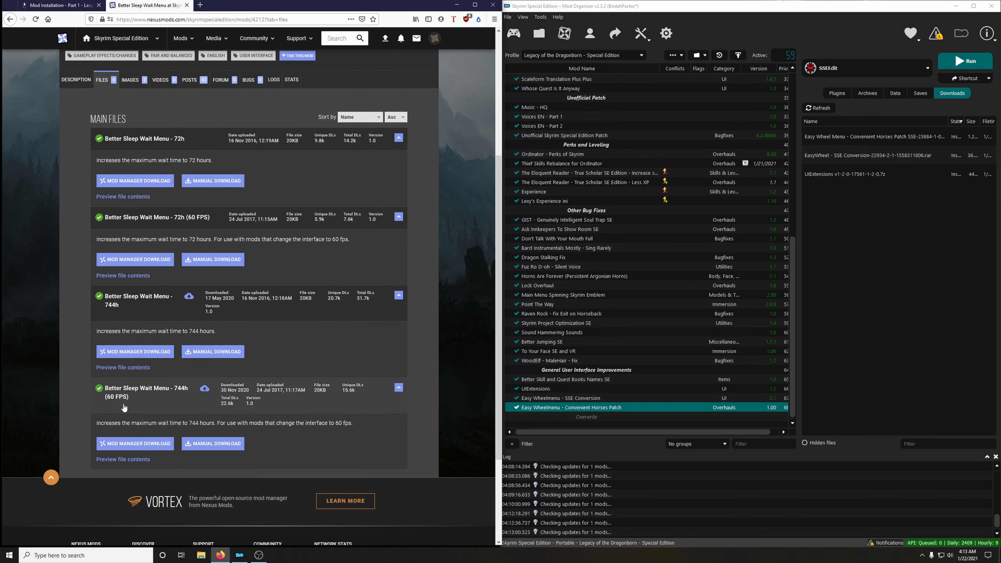
click(155, 445)
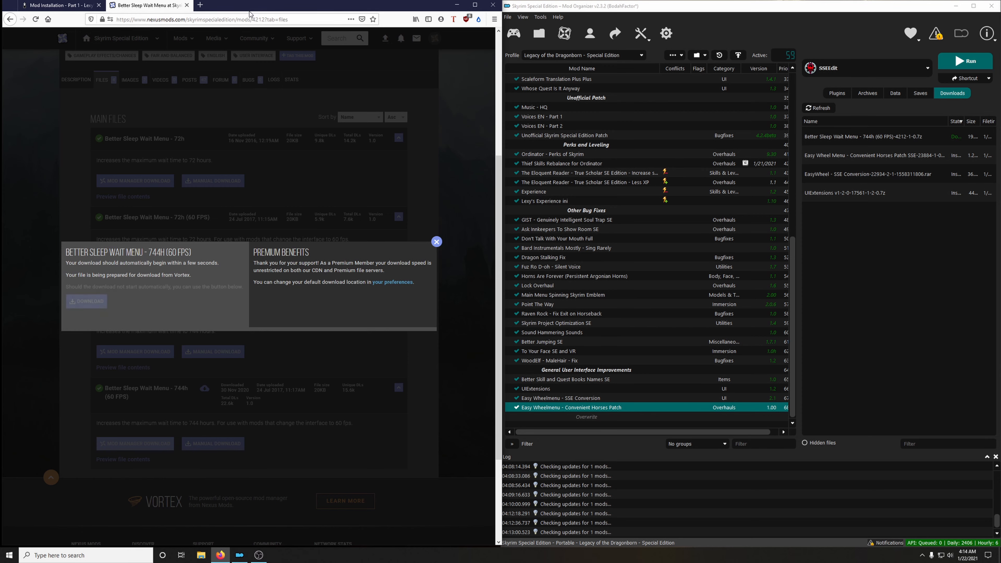
key(ctrl+w)
Install the downloaded archive as Better Sleep Wait Menu and enable the mod.
double_click(882, 139)
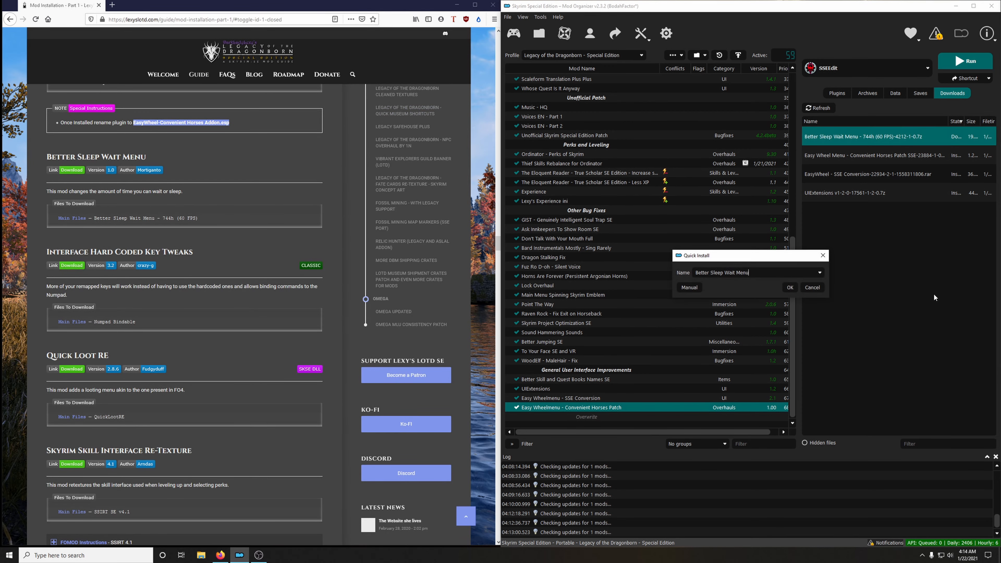
click(786, 291)
scroll(669, 335, down, 1)
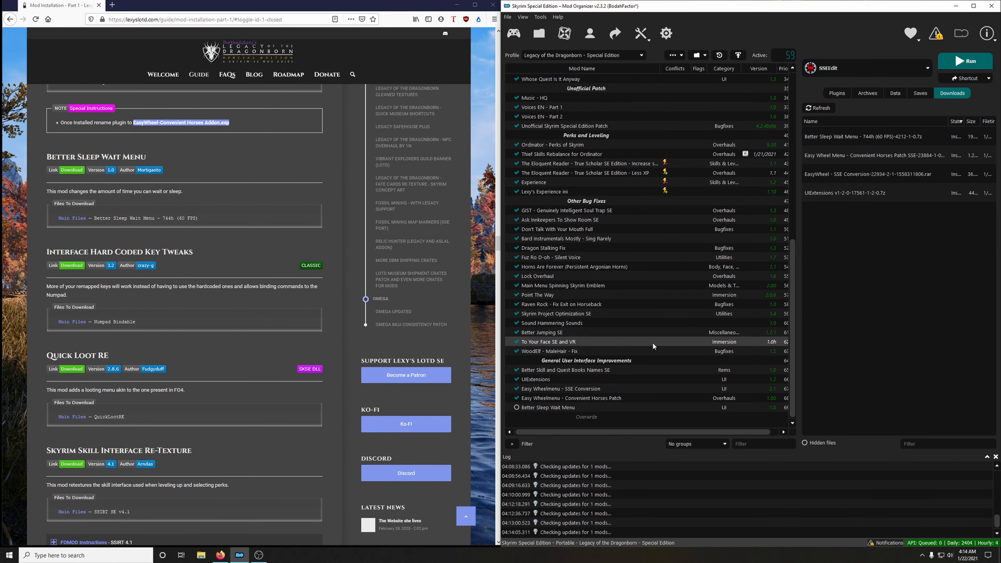
click(516, 407)
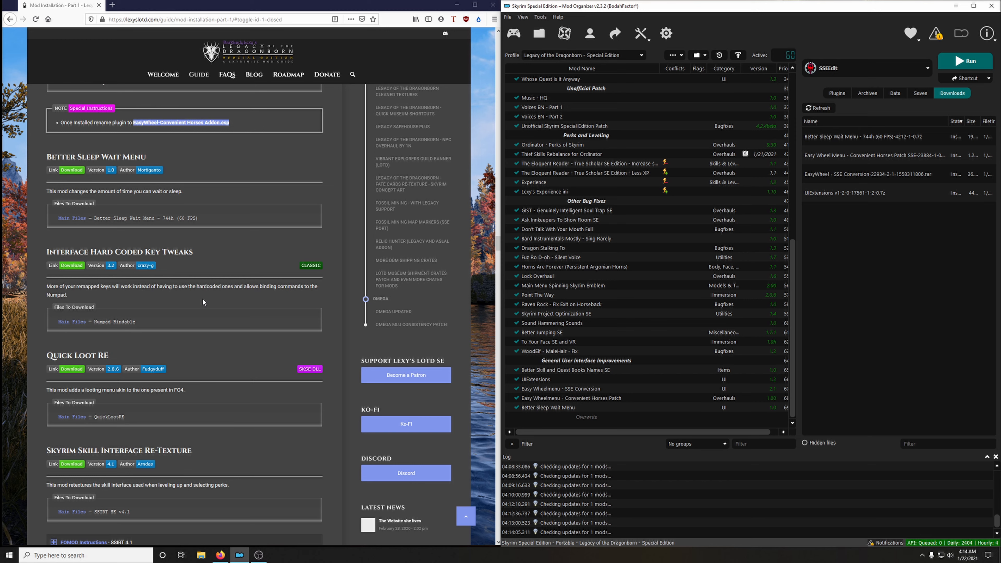
Download the Numpad Bindable main file of Interface Hard Coded Key Tweaks to the mod manager and close its mod page.
click(300, 269)
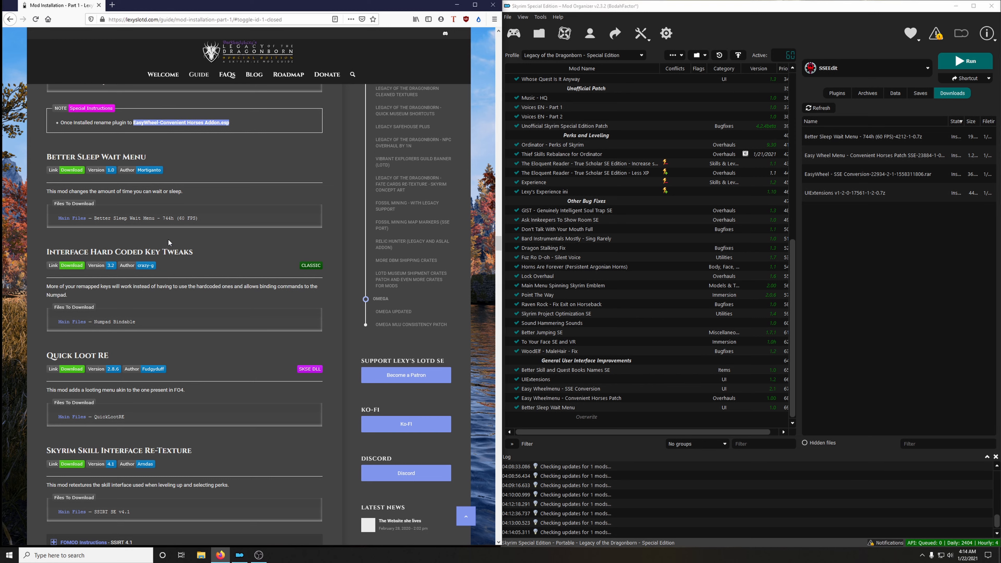
click(72, 266)
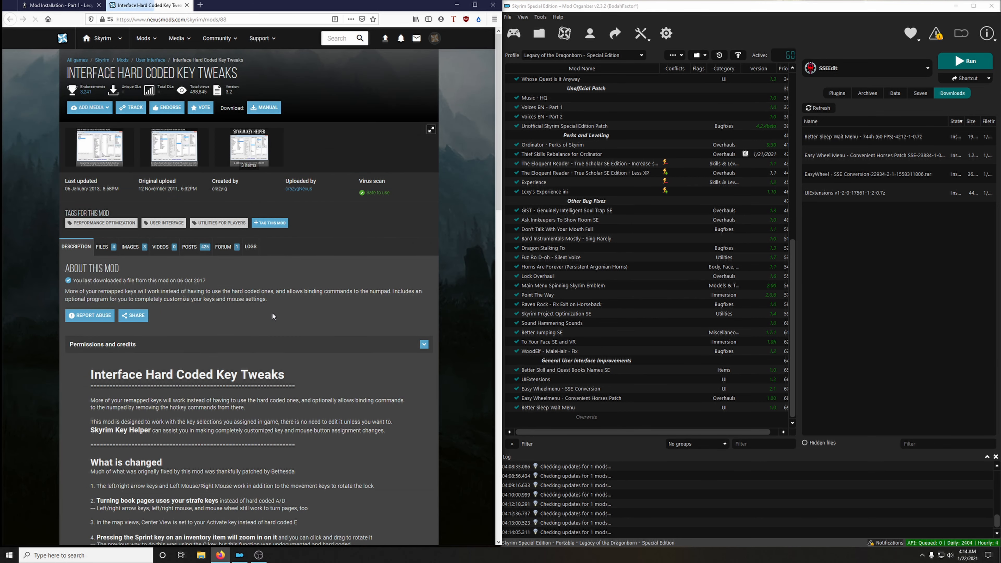
click(102, 248)
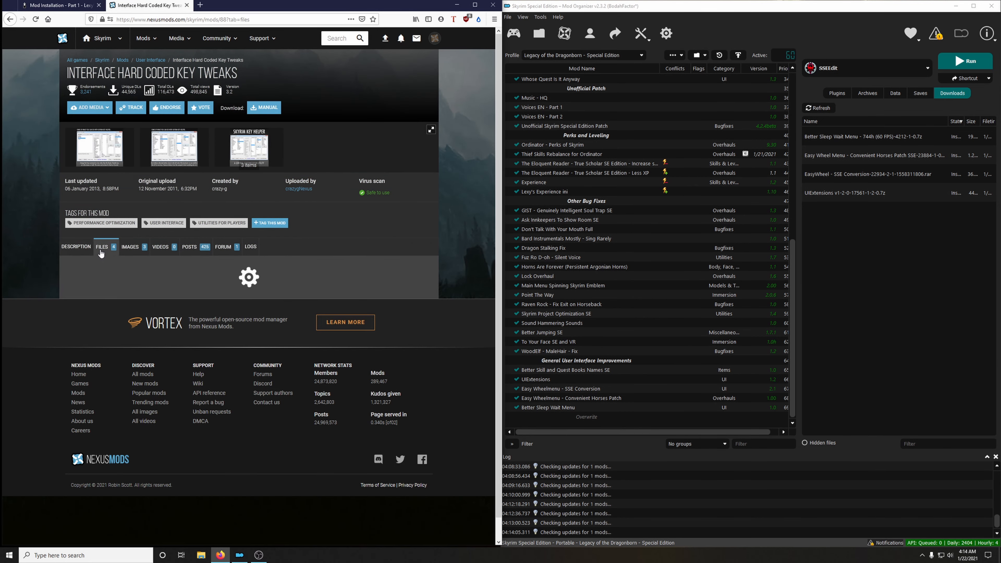
scroll(101, 254, down, 3)
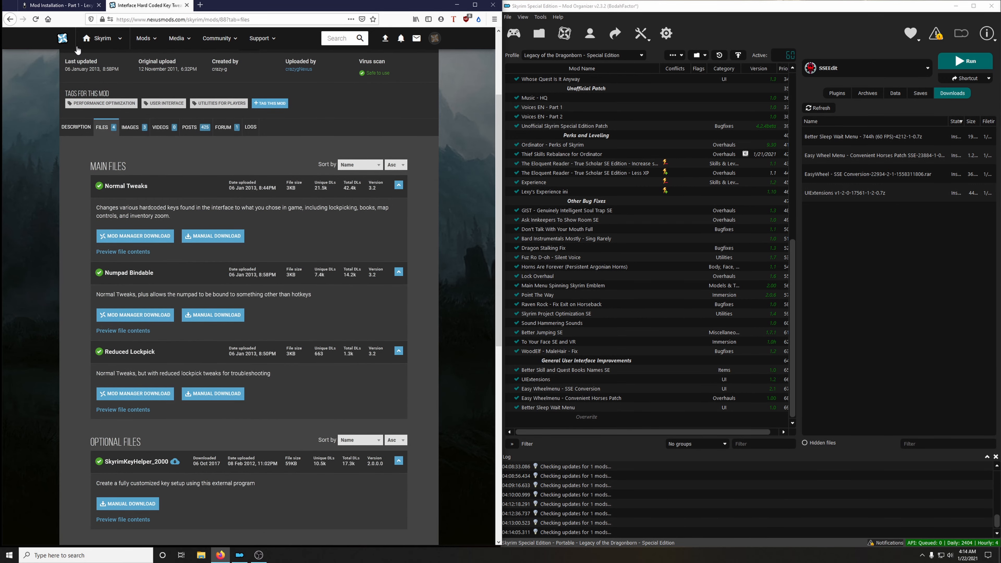
click(65, 9)
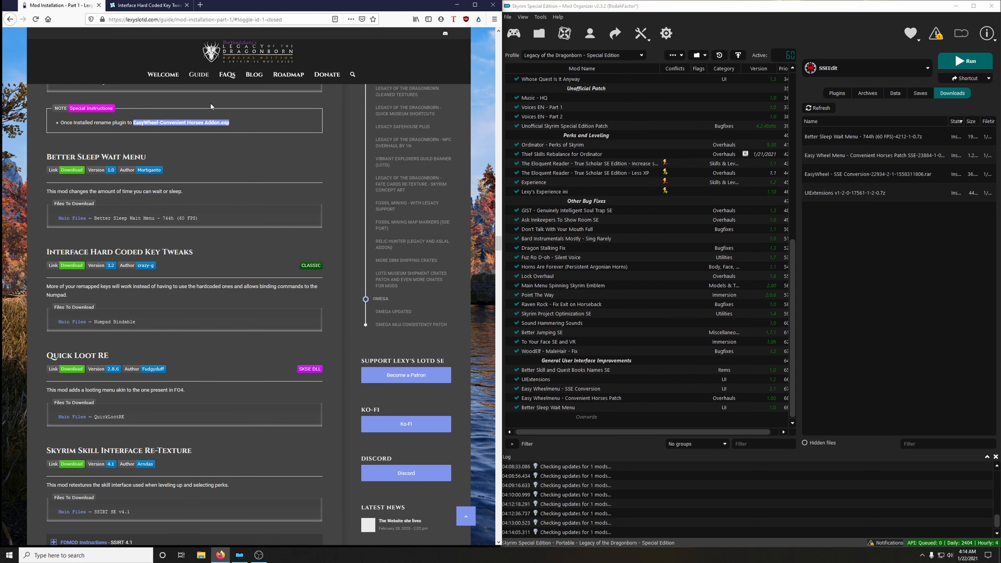
click(144, 6)
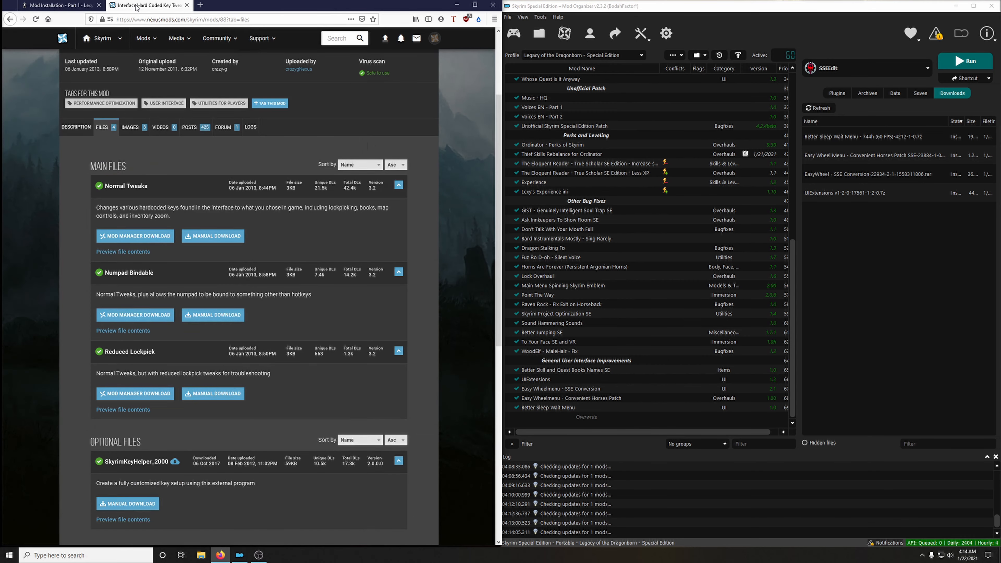
click(140, 317)
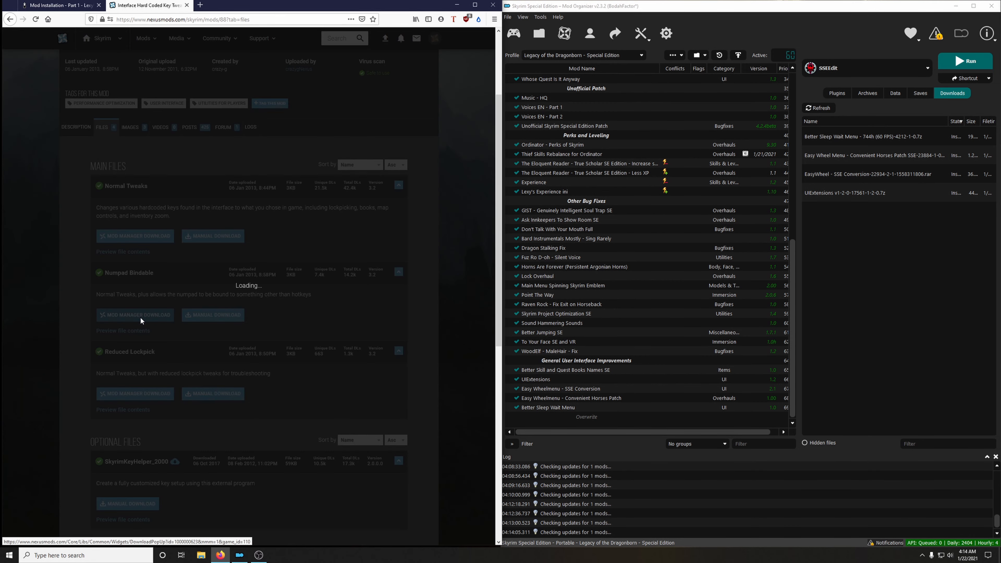
click(187, 5)
Install the Numpad Bindable archive as Interface Hard Coded Key Tweaks and enable the mod.
double_click(861, 142)
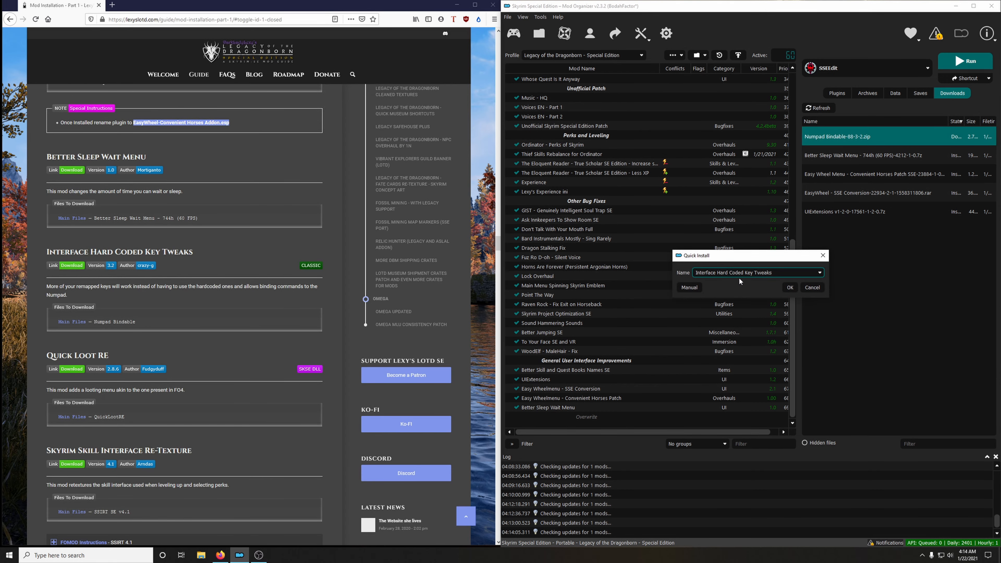
click(791, 289)
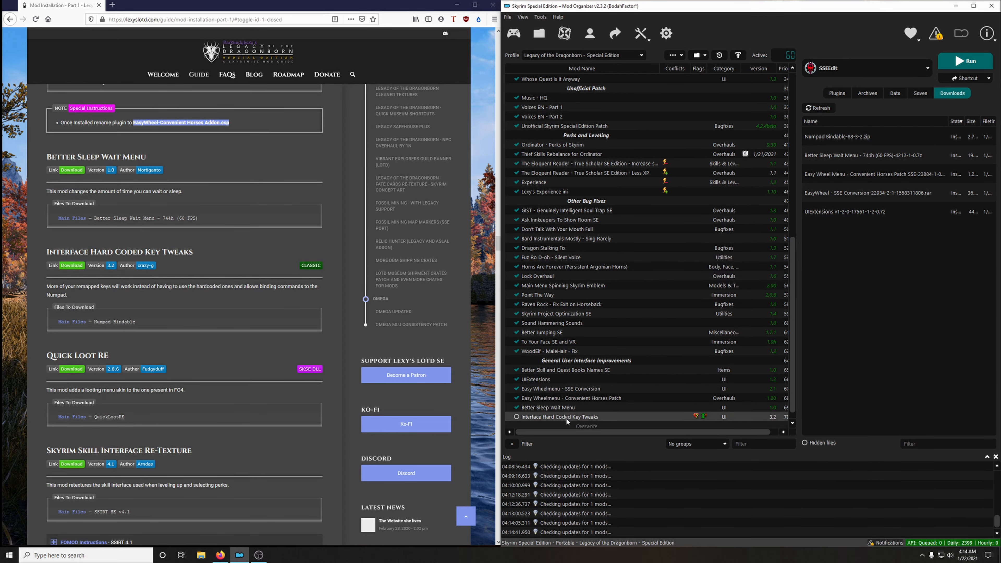
click(516, 416)
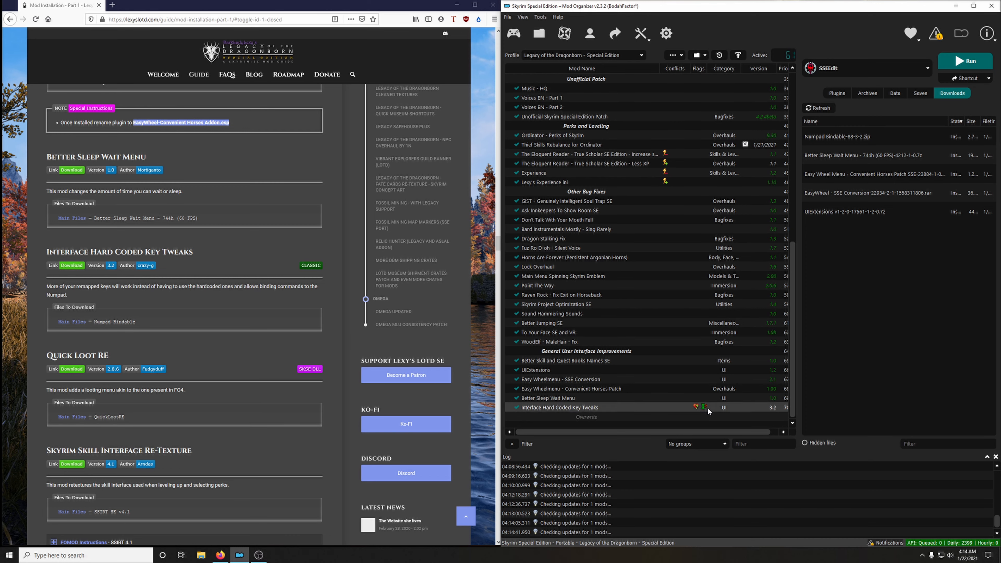
Check the flags of the Interface Hard Coded Key Tweaks mod and endorse it.
mouse_move(706, 408)
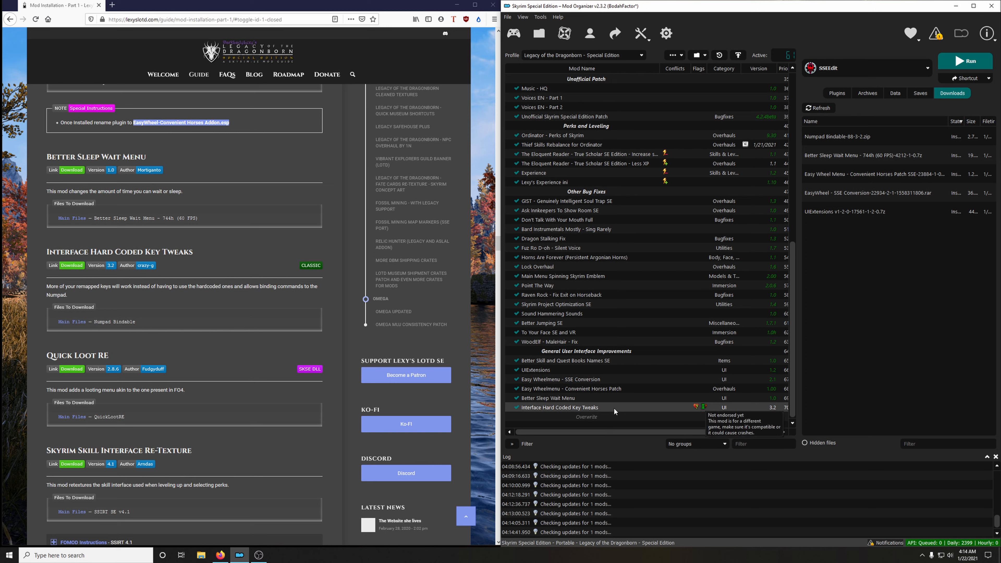
right_click(601, 404)
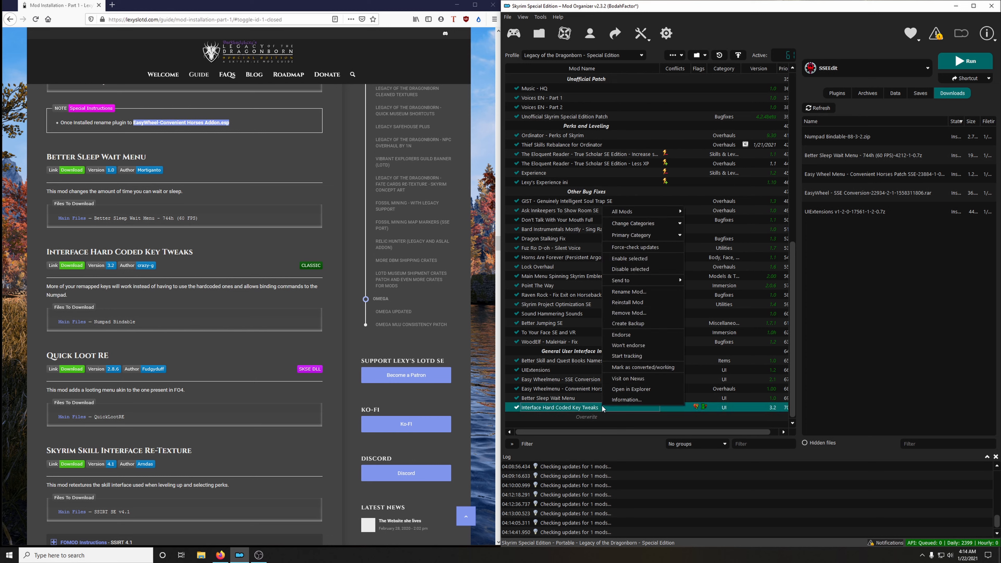
click(629, 337)
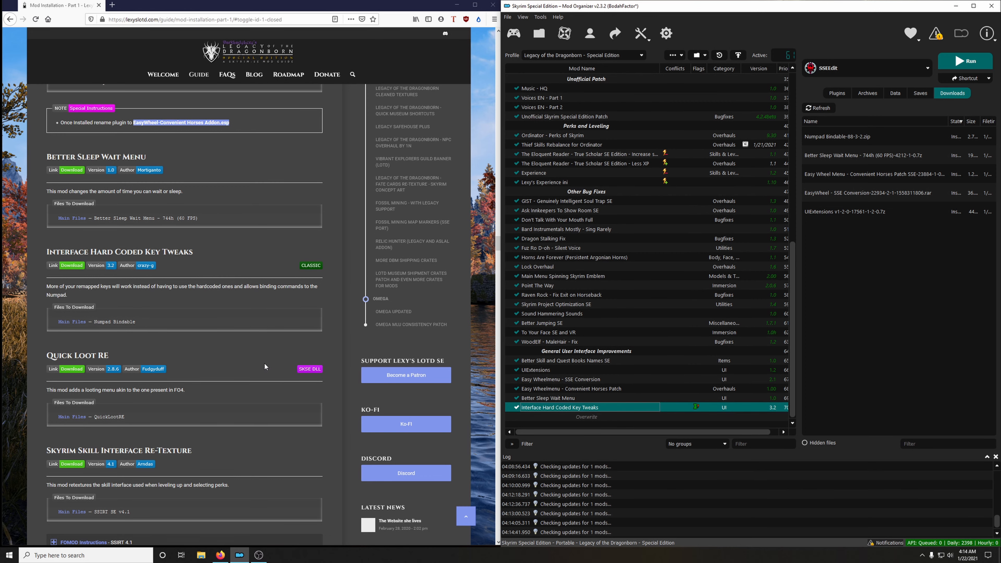
Download the QuickLootRE main file from the guide's Quick Loot RE link to the mod manager and close its mod page.
scroll(264, 364, down, 3)
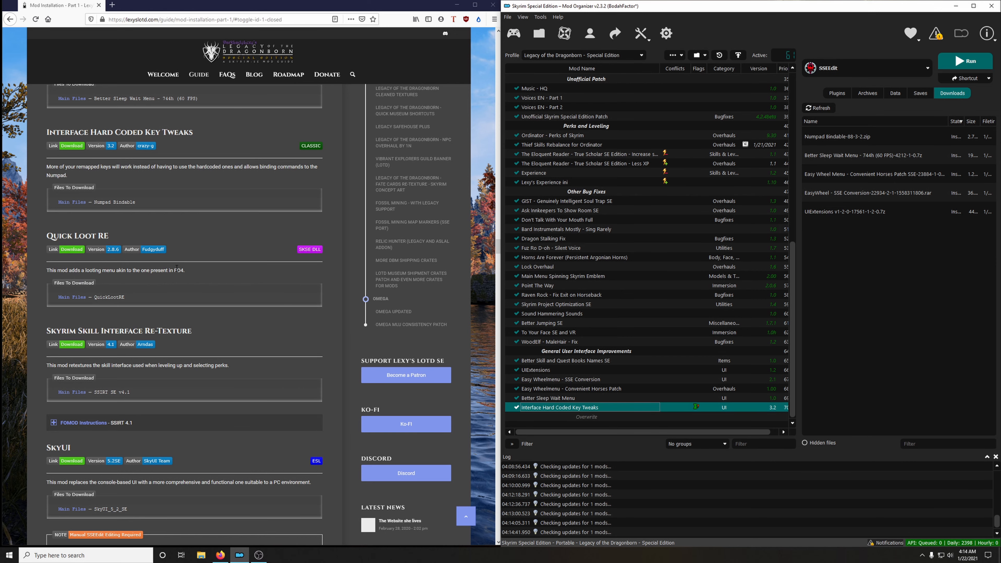
click(51, 249)
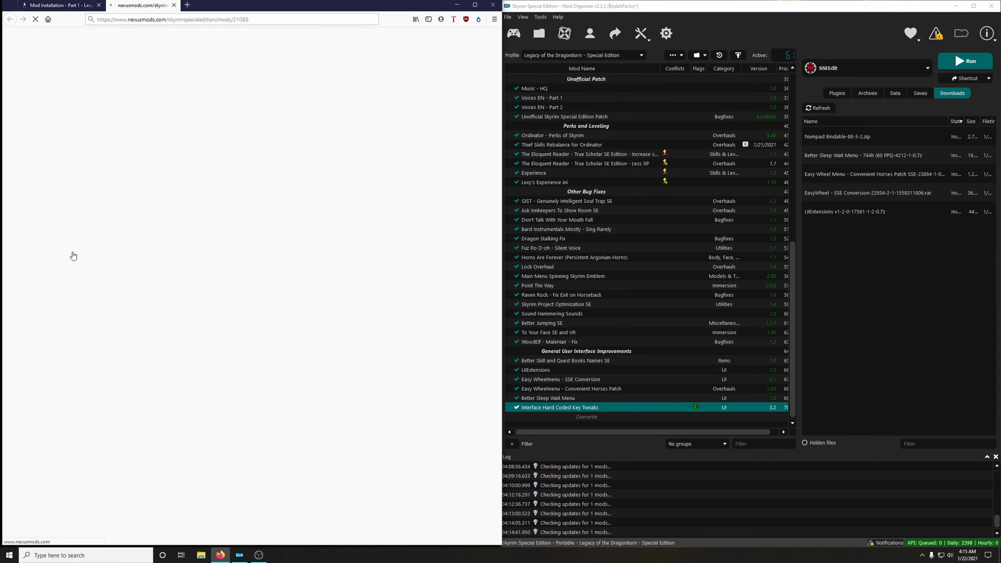
click(102, 247)
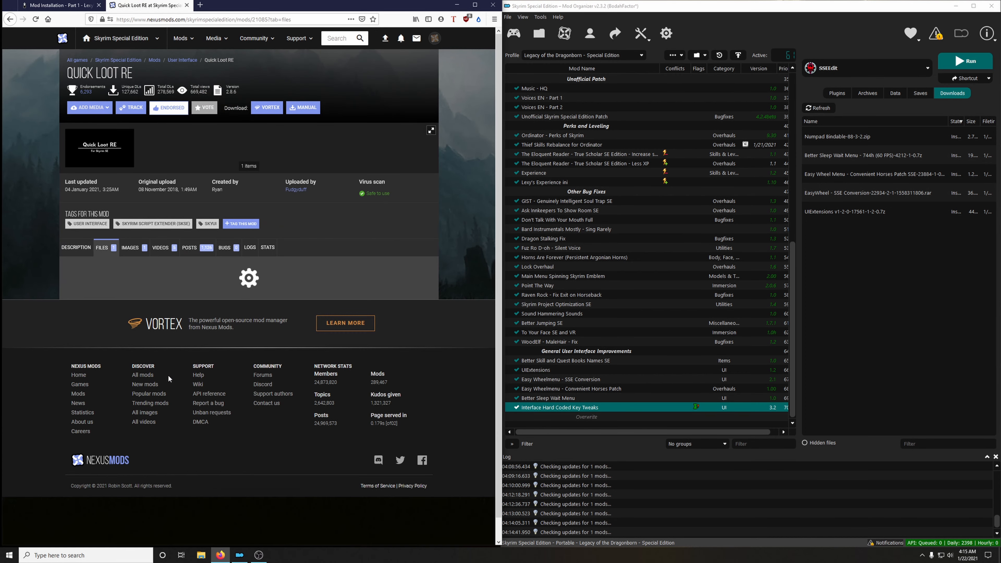
click(144, 347)
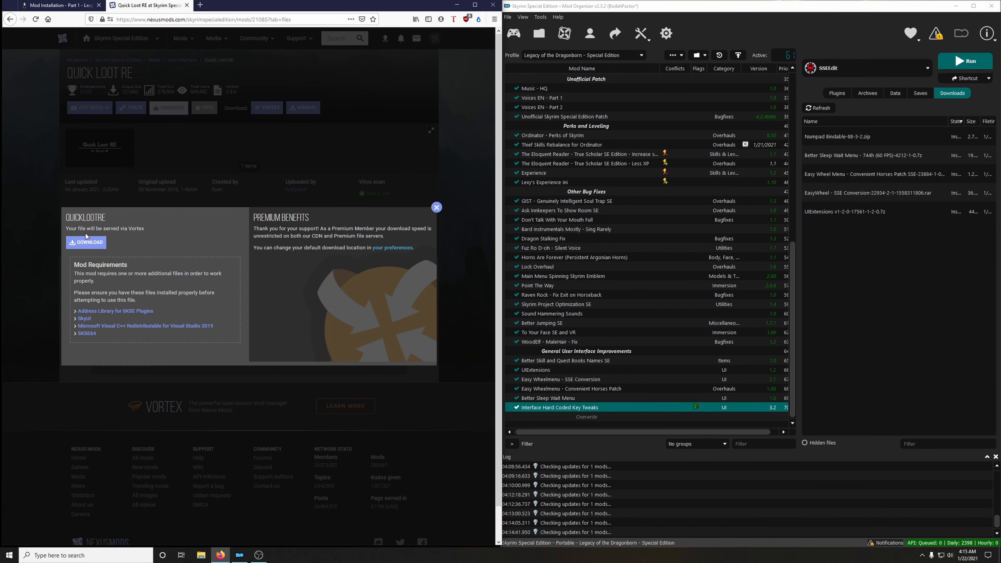
click(187, 5)
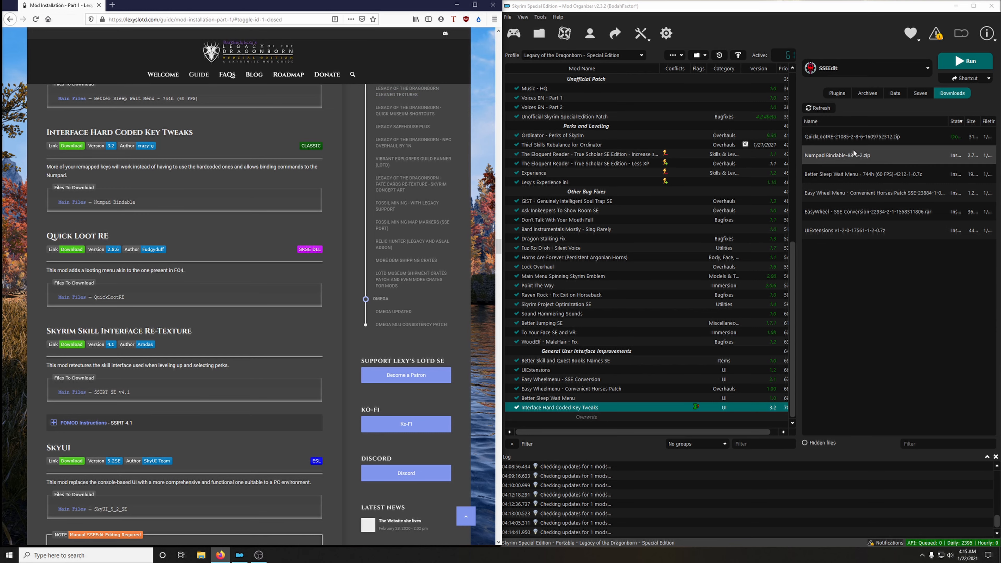
Install the QuickLootRE archive under the name Quick Loot RE and enable the mod.
double_click(846, 138)
click(786, 287)
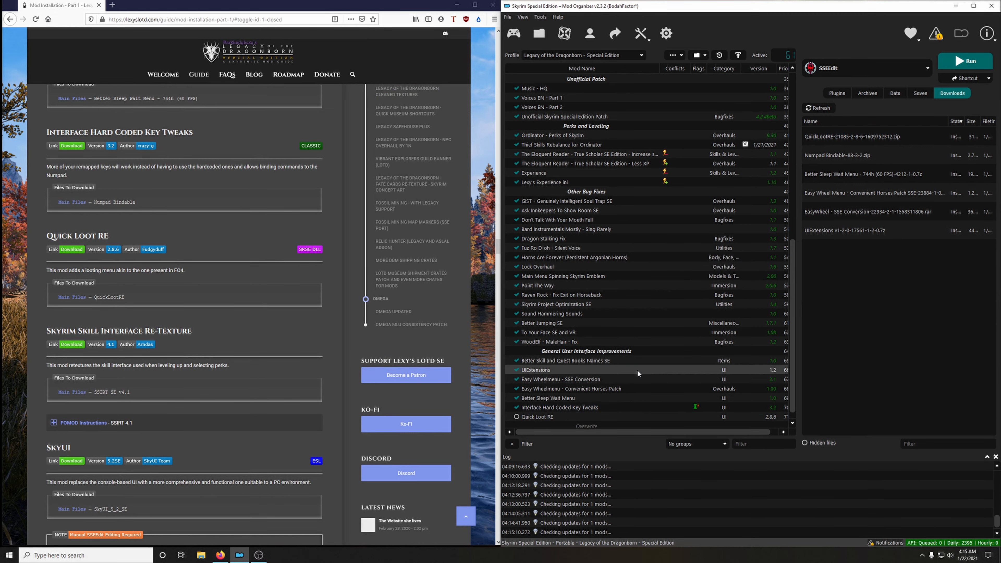
click(517, 407)
Clear all installed archives from the mod manager's downloads list and confirm.
right_click(844, 216)
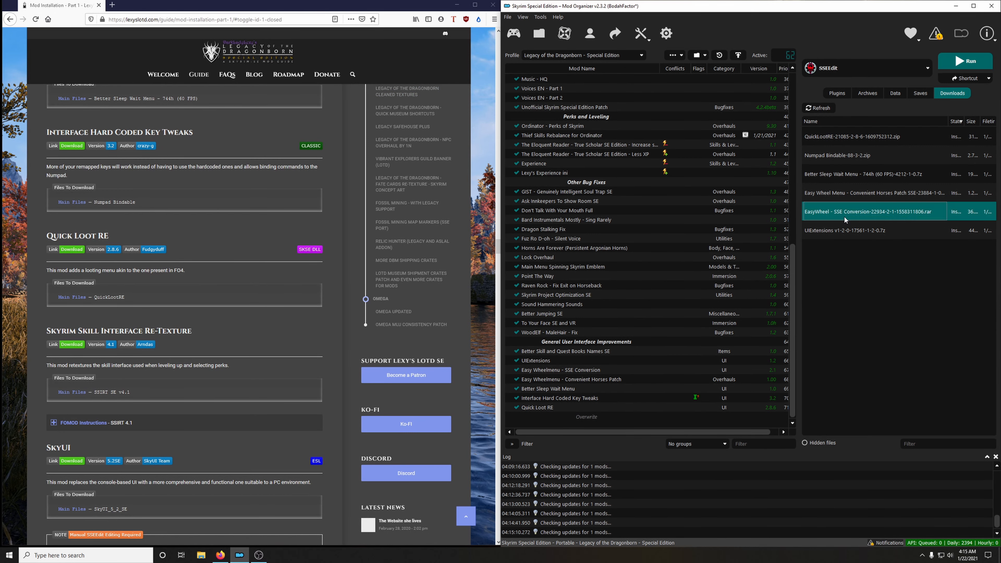
click(886, 288)
click(561, 288)
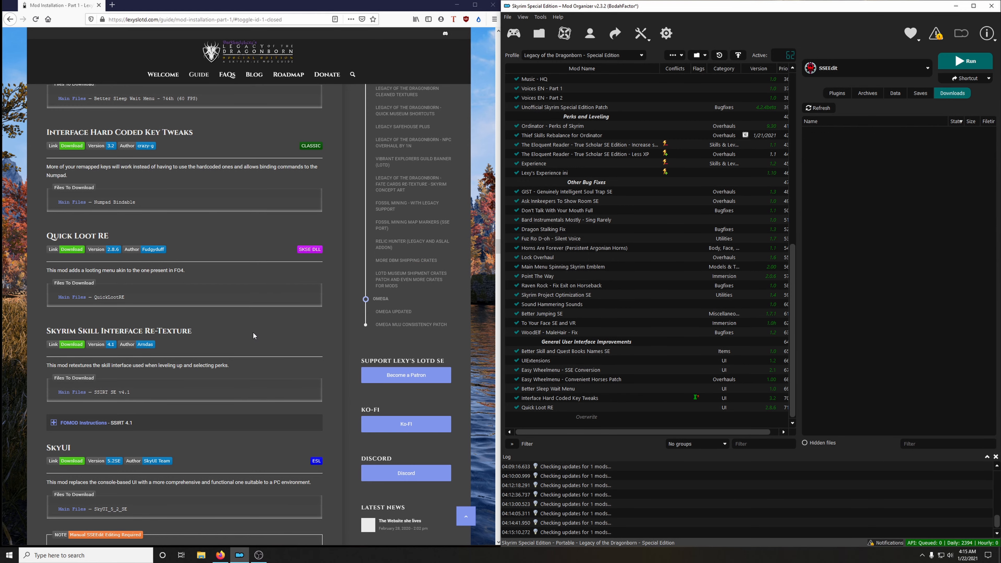
Expand the guide's SSIRT 4.1 FOMOD instructions and download the SSIRT SE v4.1 main file to the mod manager.
scroll(253, 335, down, 2)
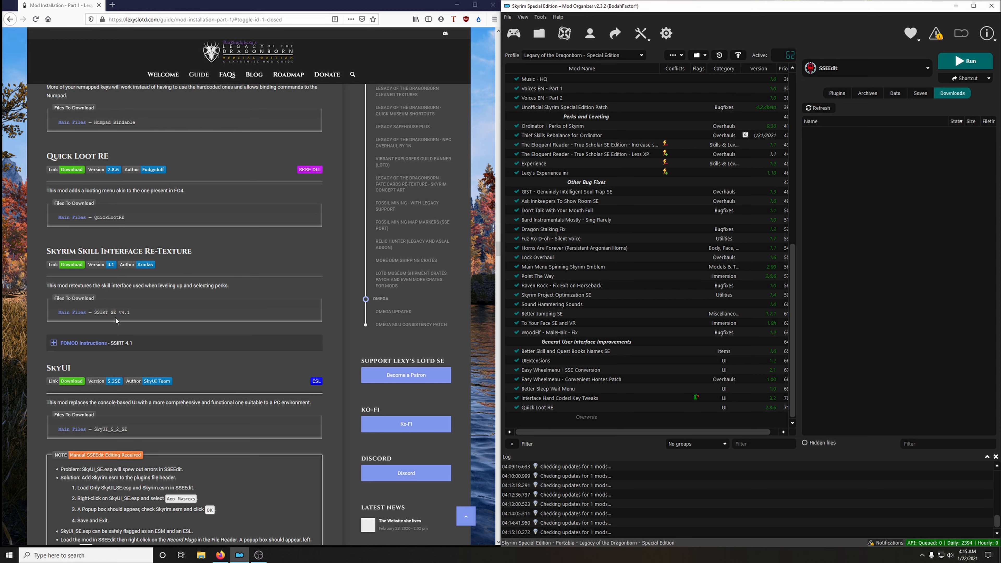
click(72, 347)
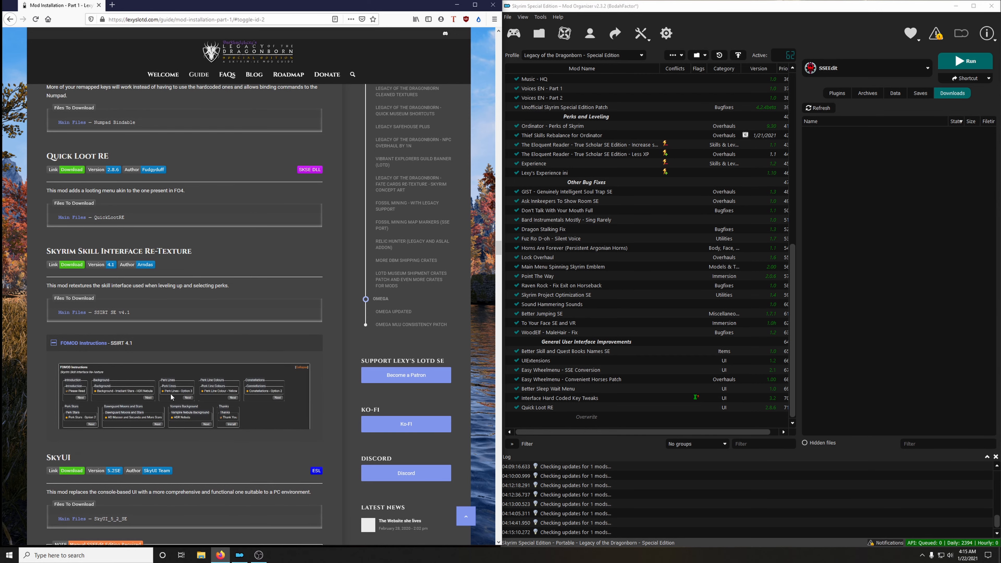
click(72, 265)
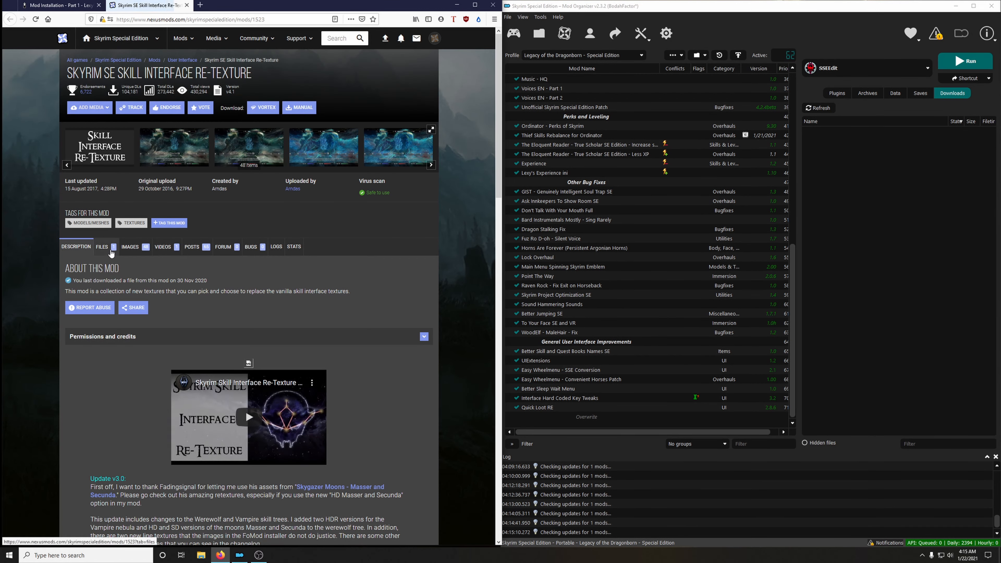
click(111, 252)
click(144, 347)
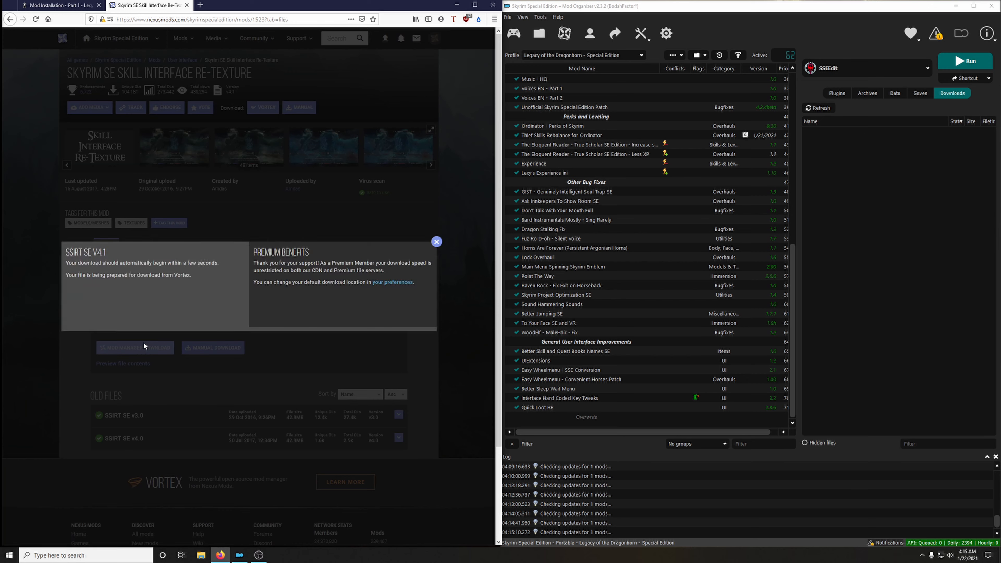
Close the mod page, start installing the SSIRT SE v4.1 archive, and open the guide's SSIRT FOMOD instructions image at full size.
click(187, 6)
scroll(263, 241, down, 5)
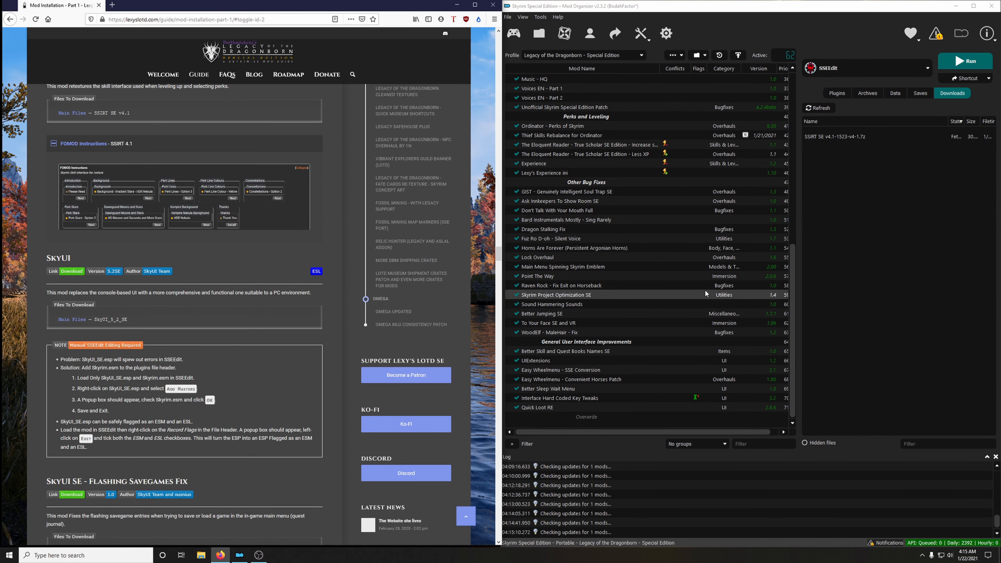
double_click(822, 142)
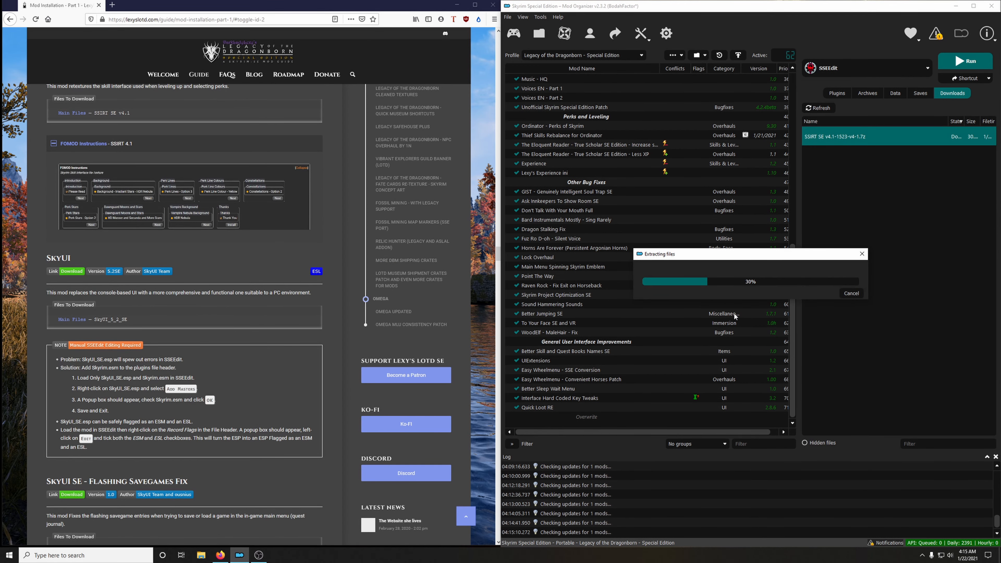
drag(574, 171, 738, 89)
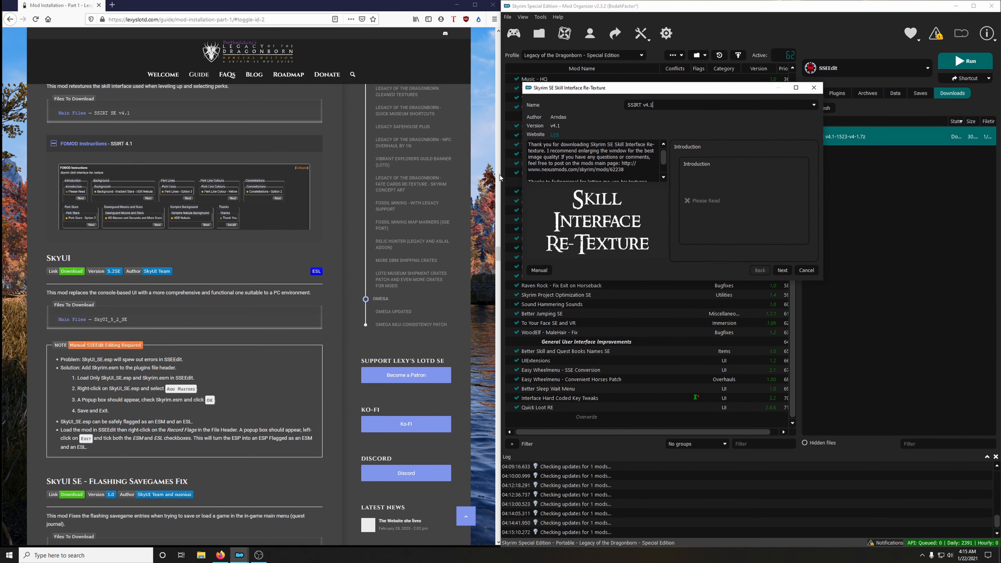
click(134, 210)
right_click(146, 204)
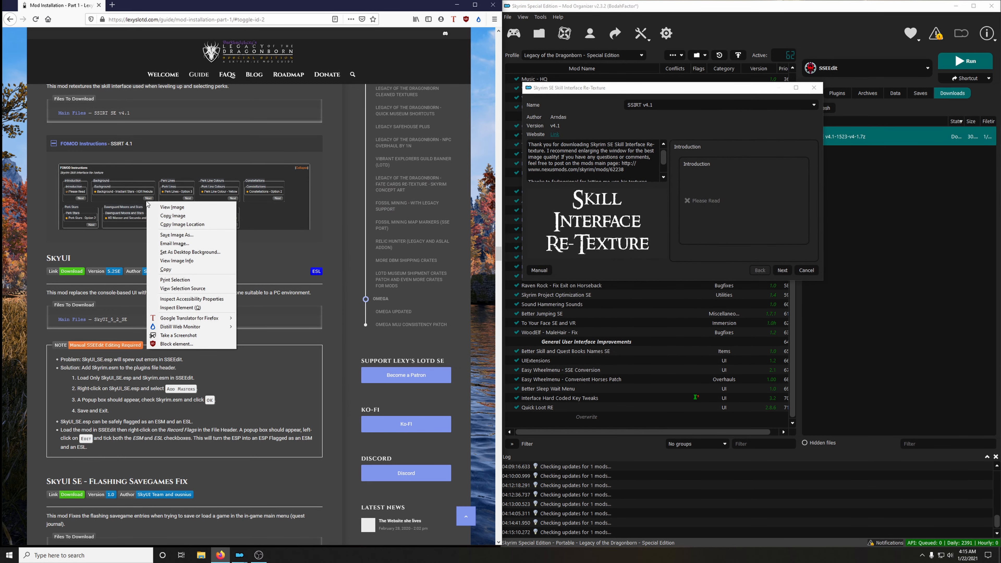
click(168, 207)
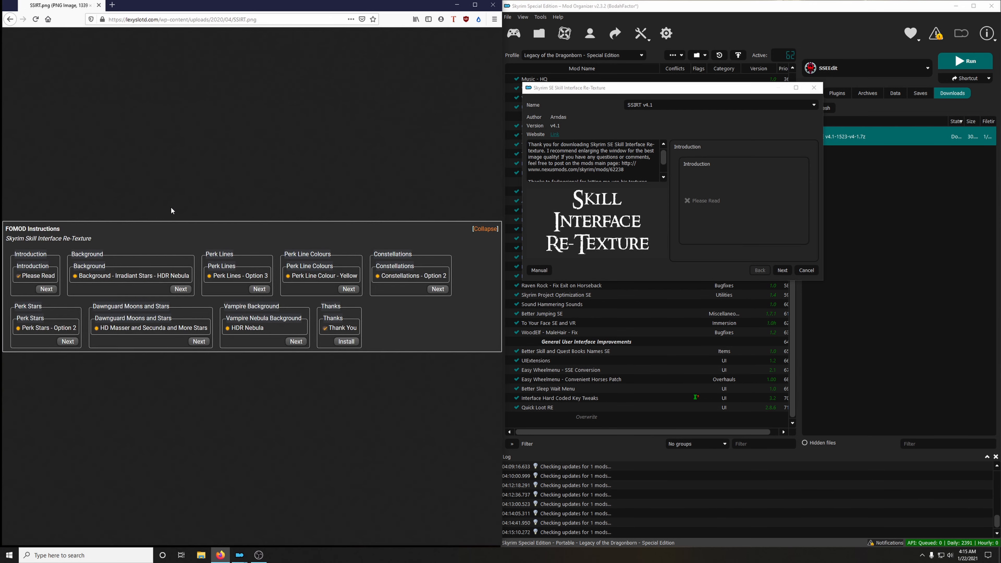
Choose the Irradiant Stars - HDR Nebula background and Perk Lines - Option 3 in the SSIRT installer.
click(707, 238)
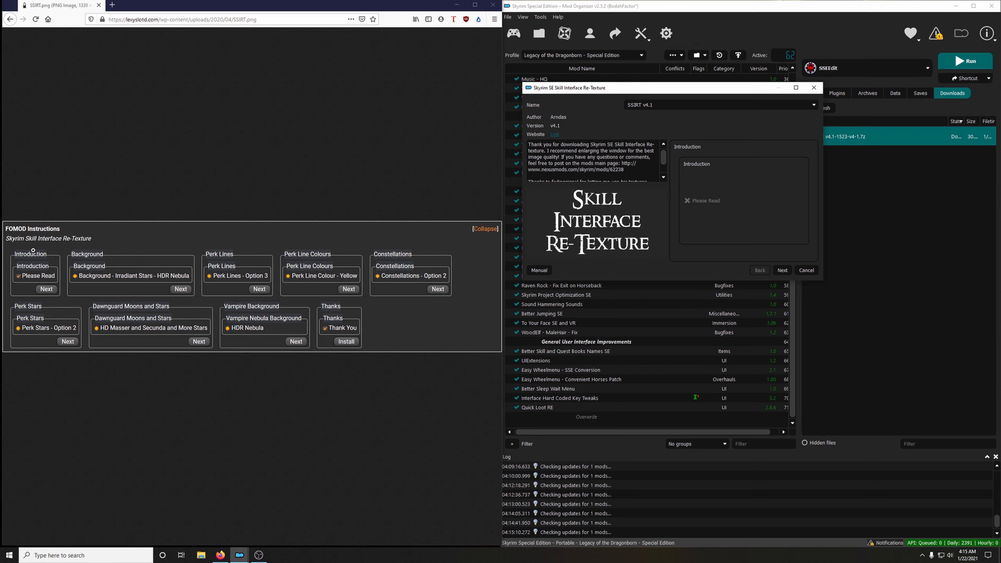
click(782, 270)
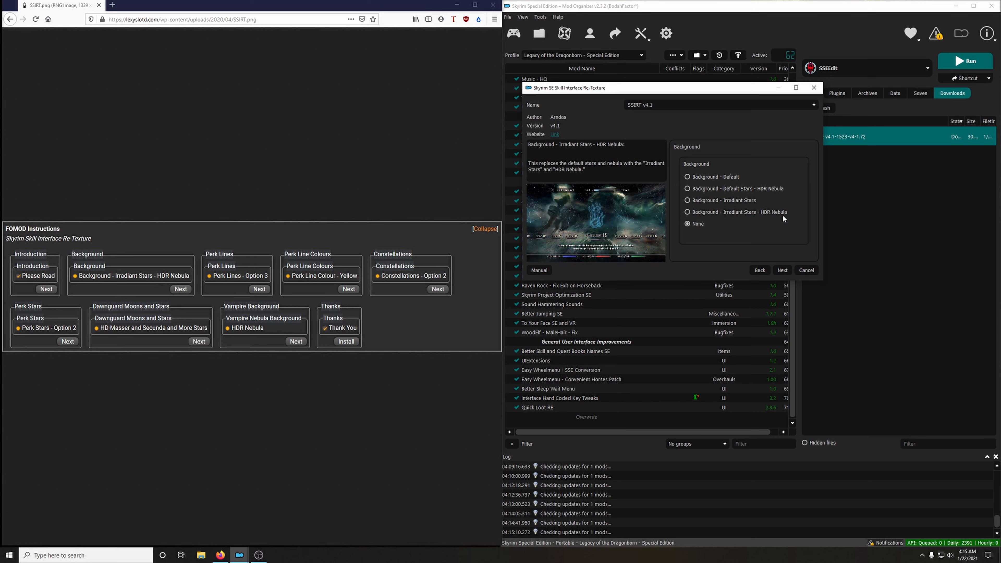
click(783, 270)
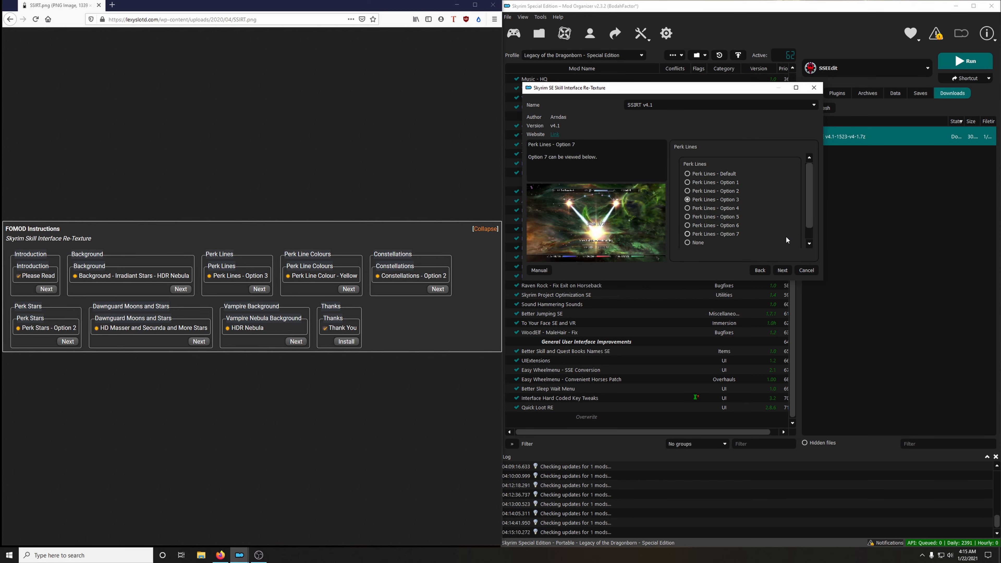
click(782, 271)
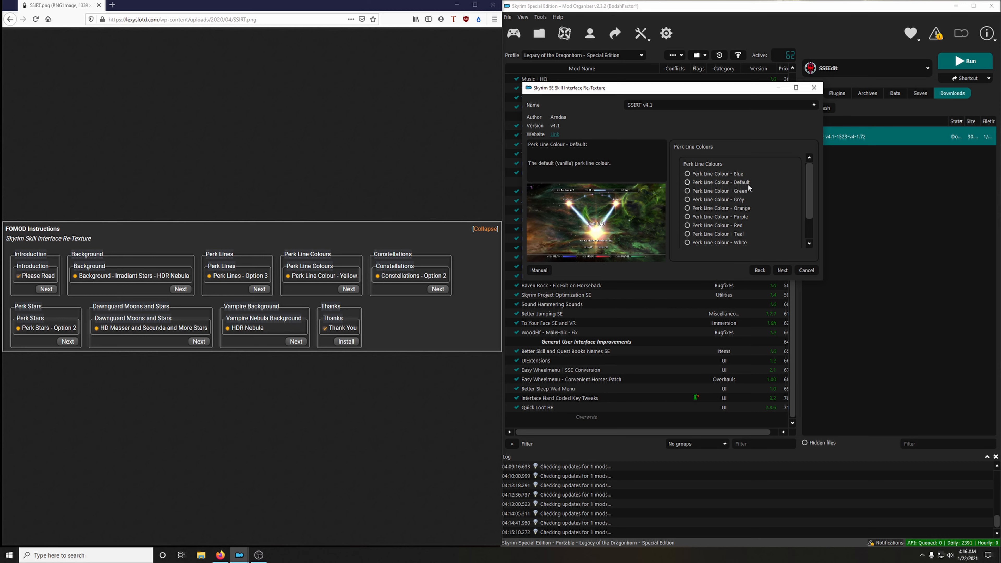
Choose the yellow perk line colour and Constellations - Option 2 in the SSIRT installer.
scroll(734, 240, down, 1)
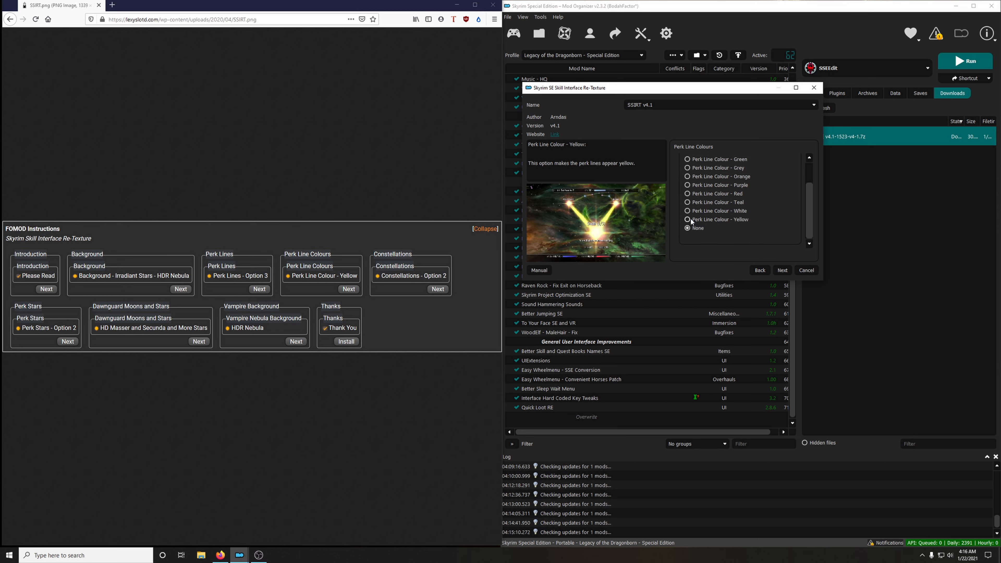
click(782, 271)
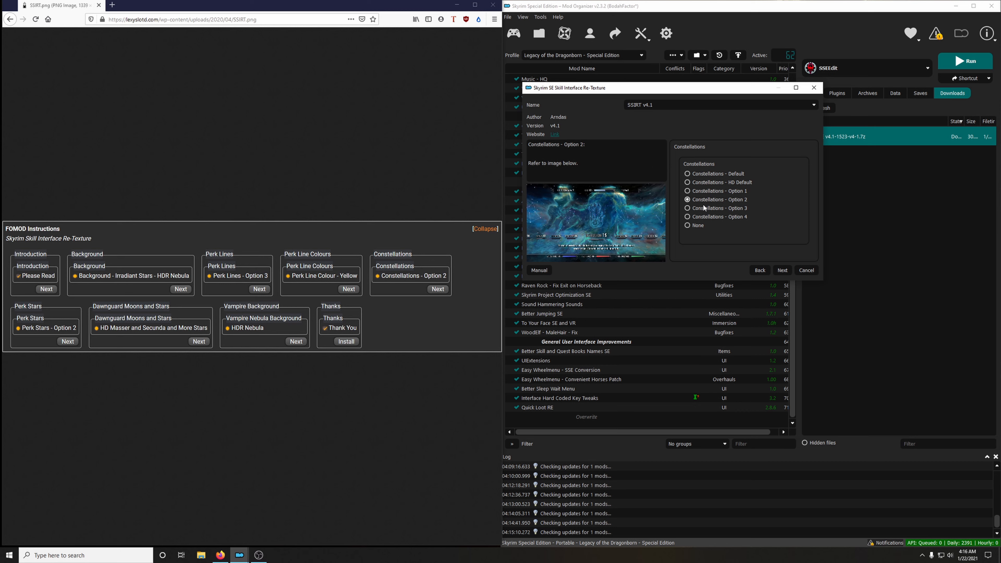
click(782, 271)
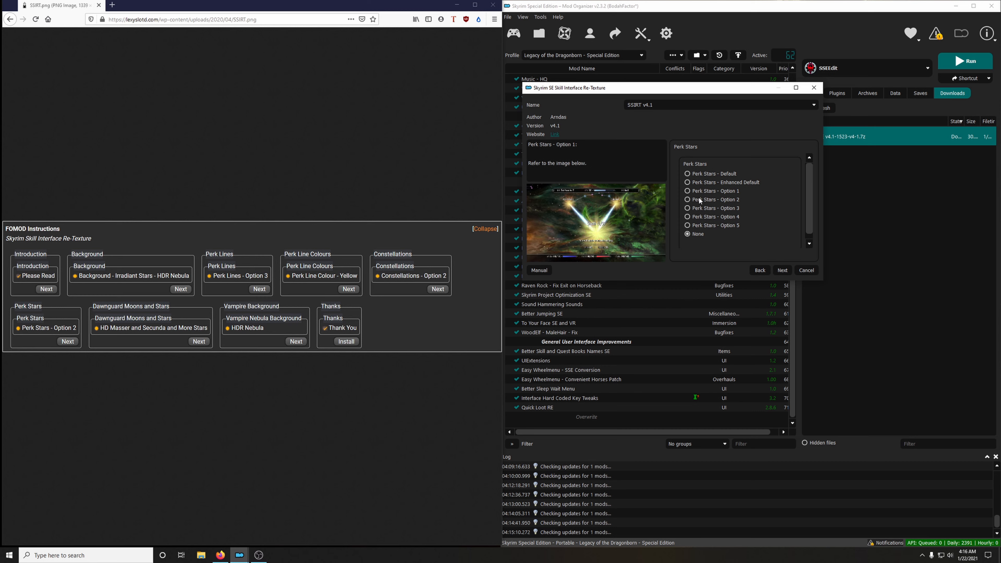
Choose Perk Stars - Option 2, enlarge and reposition the installer window, and proceed to the Dawnguard moons and stars options.
click(705, 199)
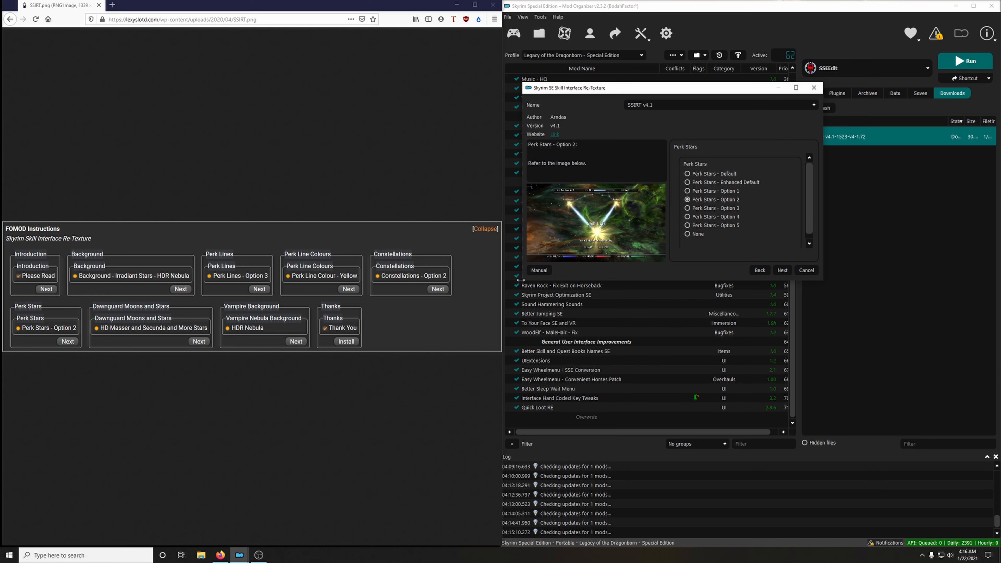
drag(520, 280, 209, 423)
drag(489, 92, 658, 50)
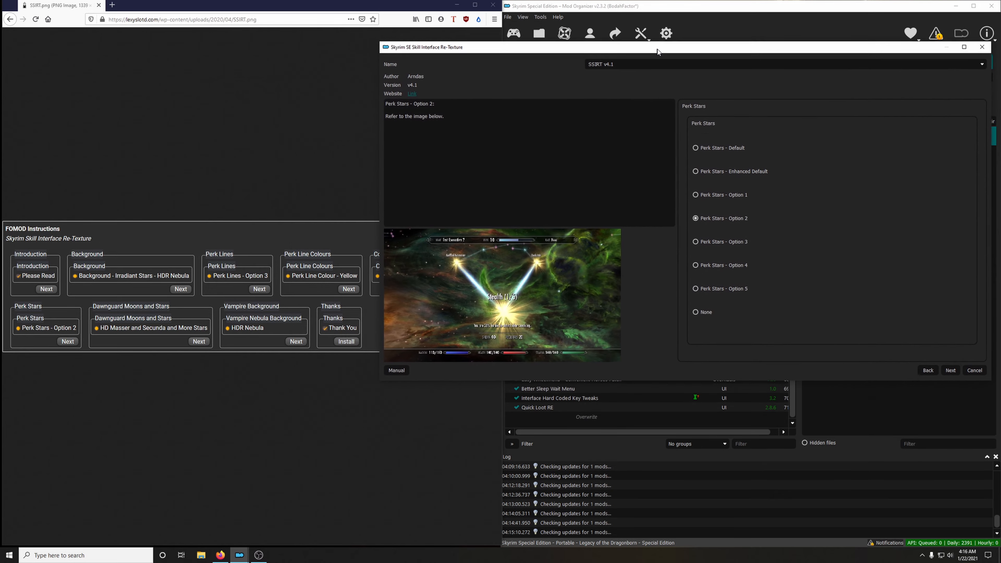
drag(380, 377, 493, 292)
click(953, 285)
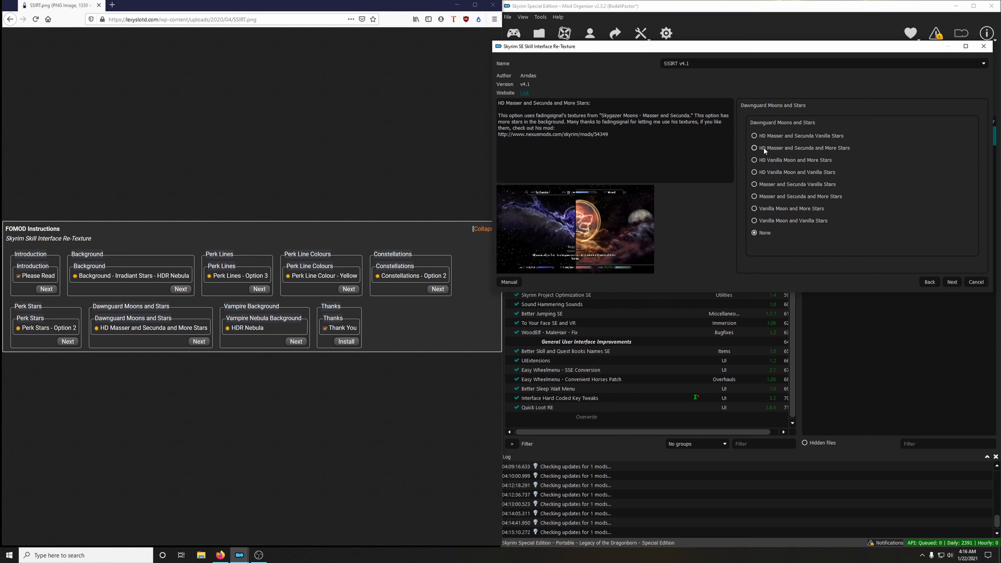
Choose HD Masser and Secunda and More Stars with the HDR Nebula vampire background, and install SSIRT v4.1.
click(781, 147)
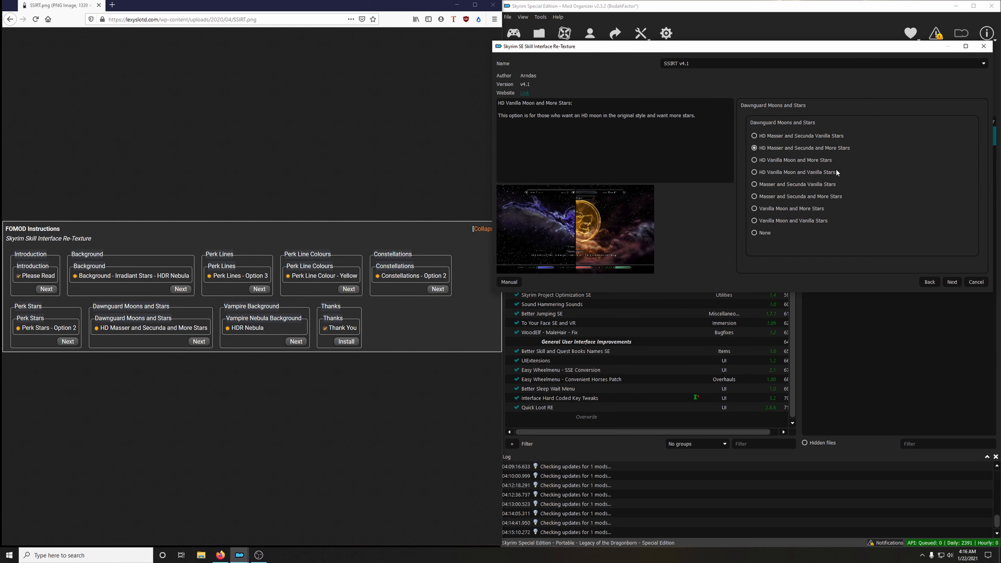
click(951, 282)
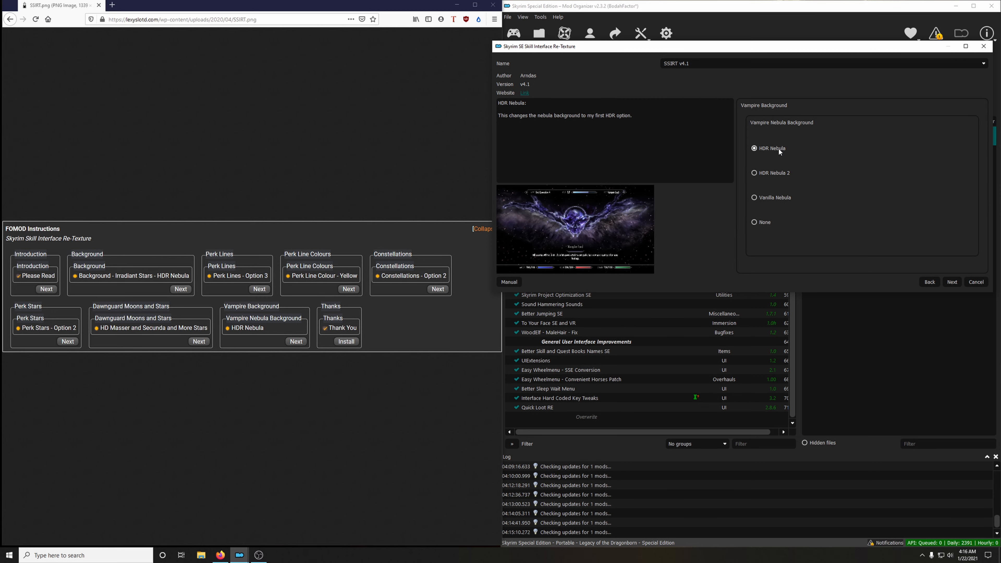
click(952, 282)
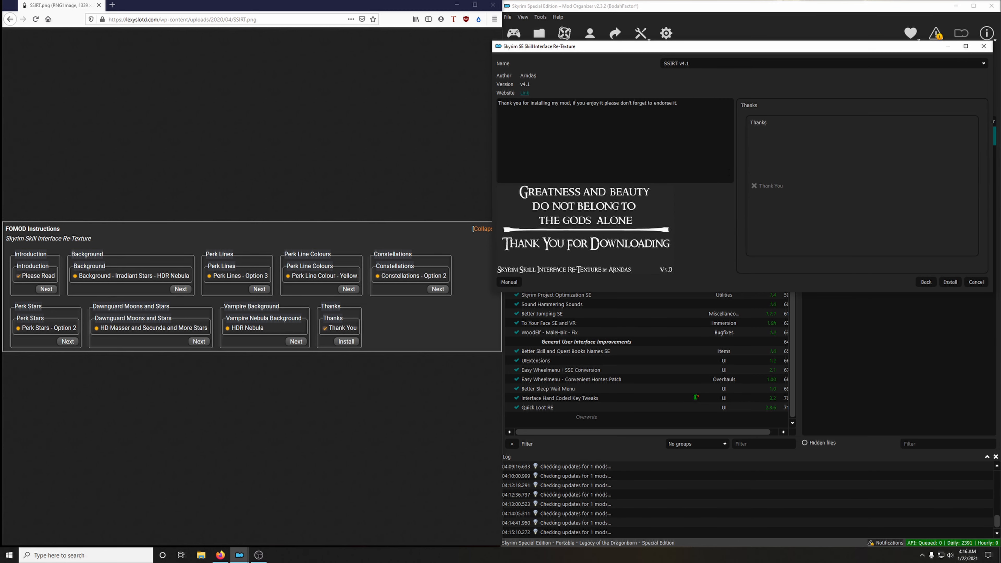
click(950, 282)
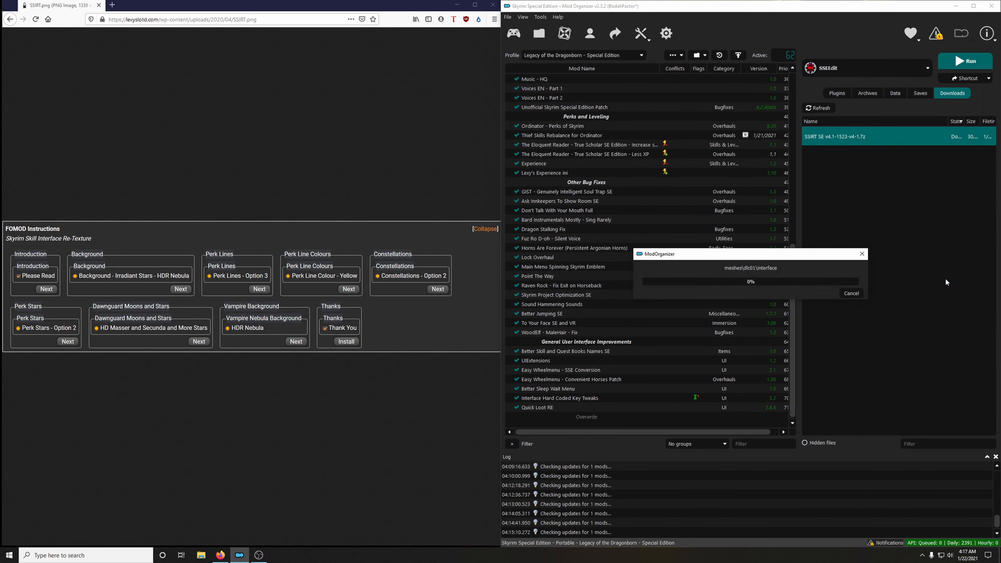
Return from the instructions image to the guide page and enable the SSIRT v4.1 mod.
click(49, 21)
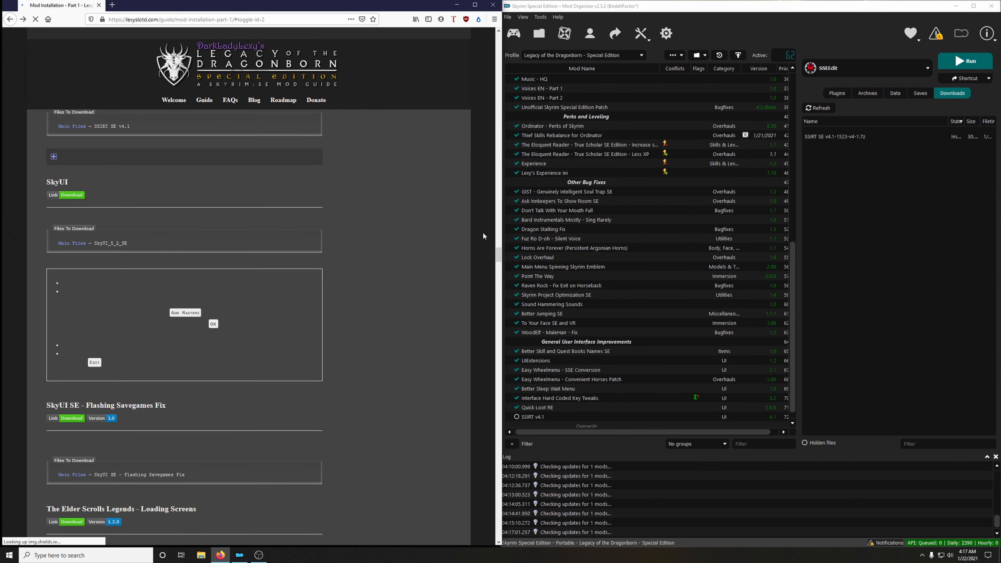
scroll(615, 361, down, 1)
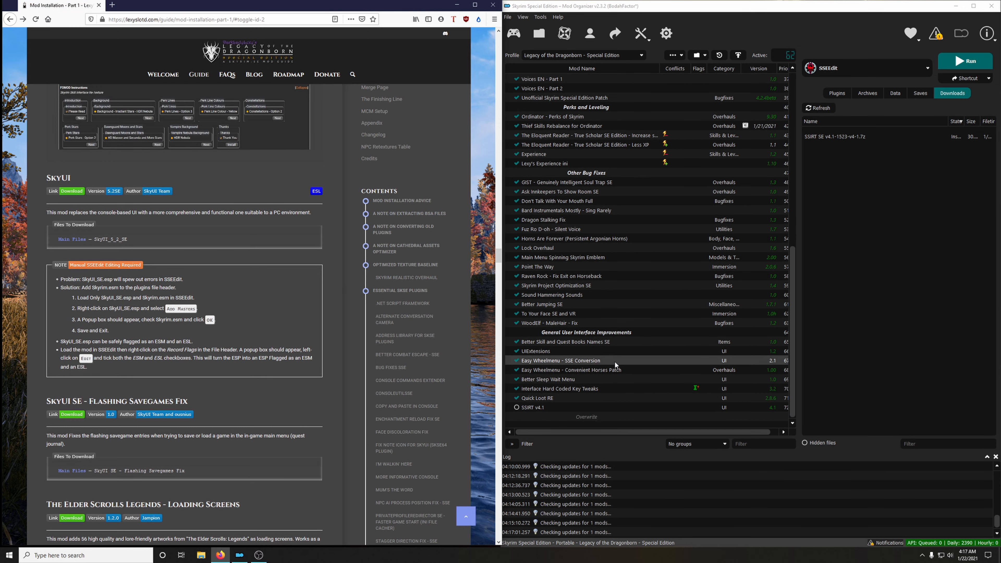
click(517, 408)
Download the SkyUI_5_2_SE main file from the guide's SkyUI link to the mod manager and close its mod page.
scroll(354, 325, up, 4)
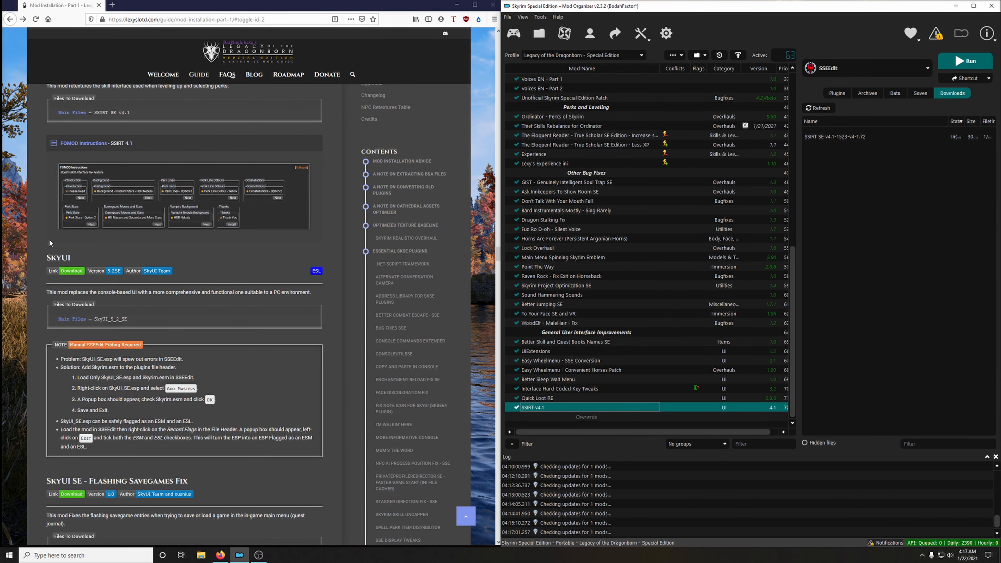
scroll(95, 226, down, 3)
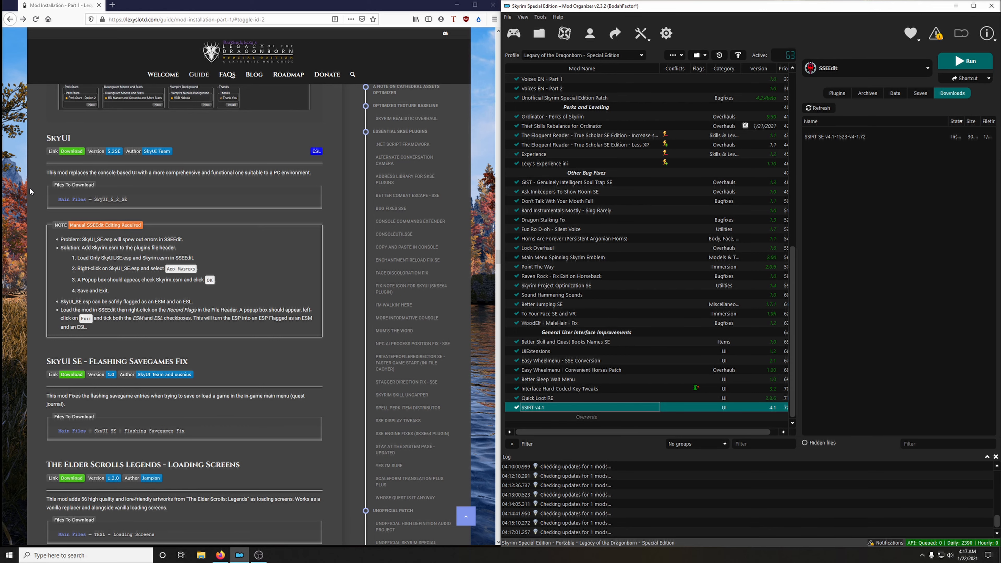
click(70, 153)
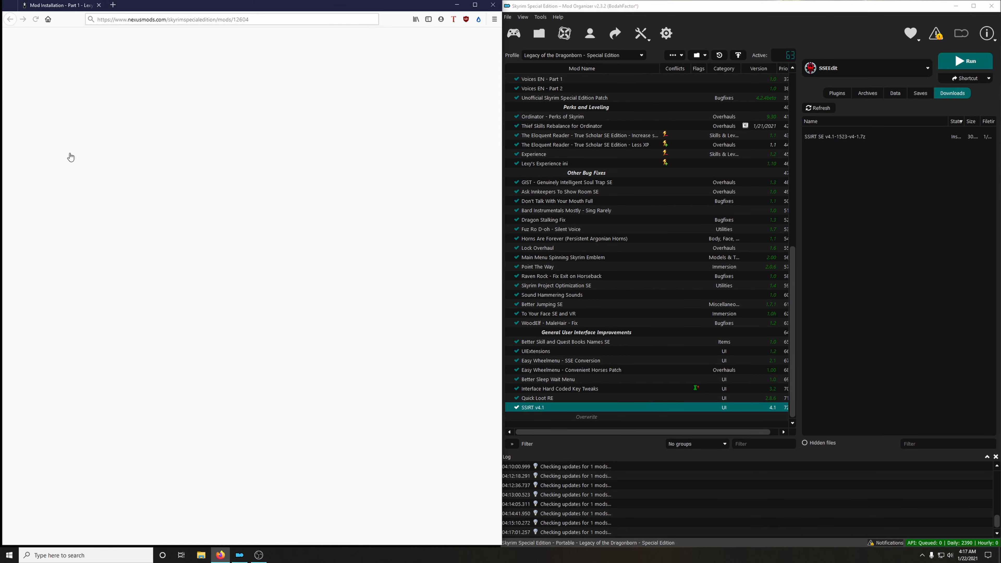
click(105, 262)
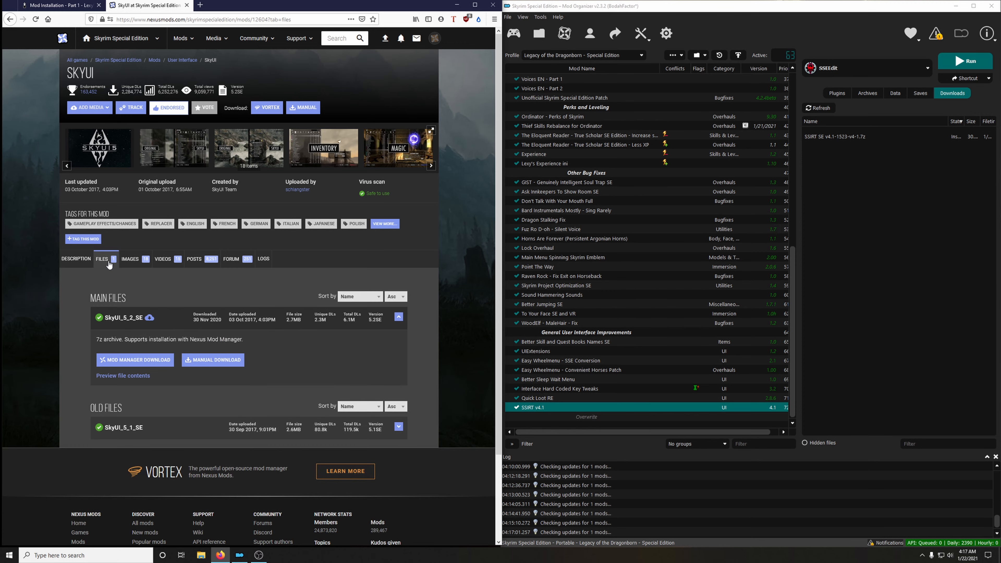
click(146, 361)
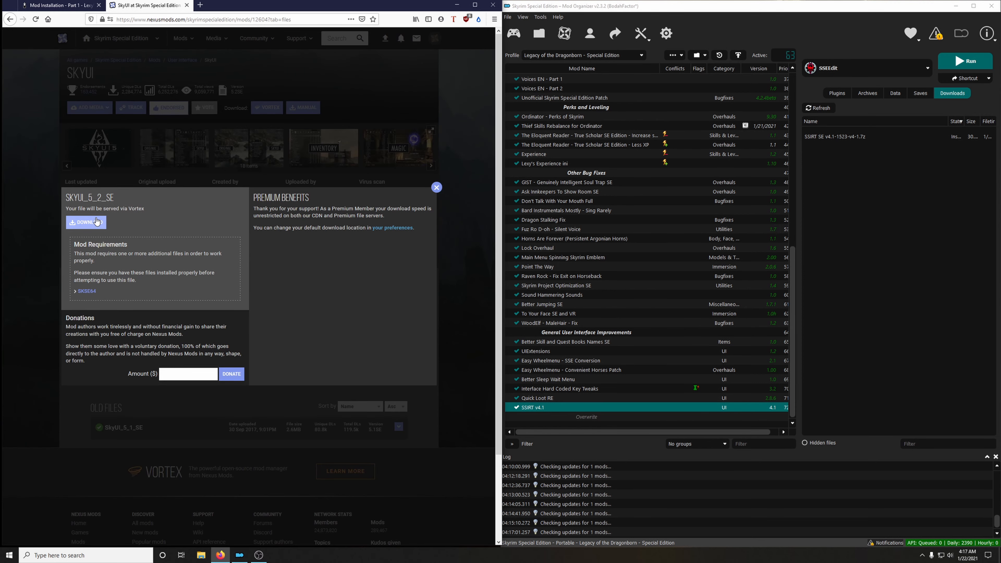
click(187, 5)
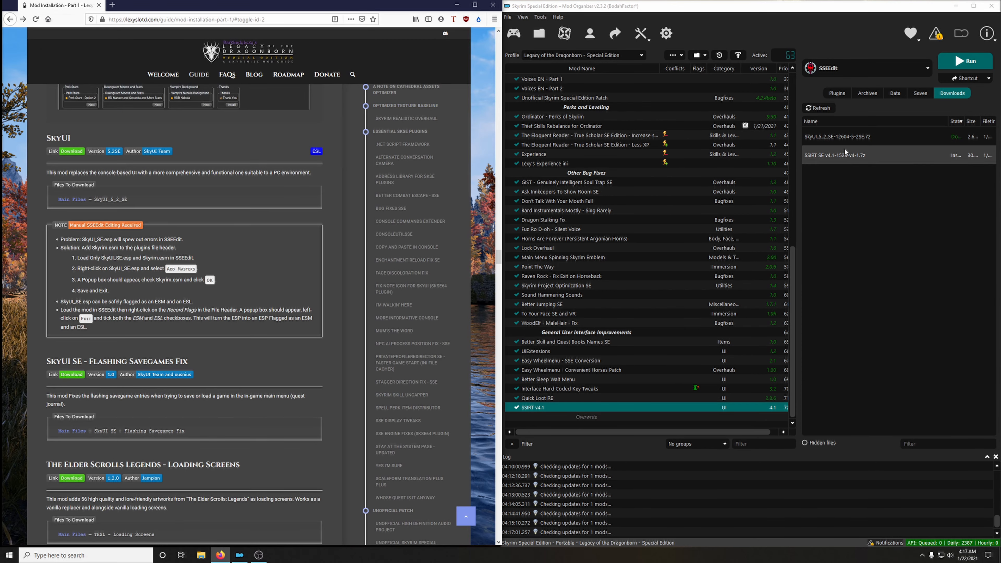
Install the SkyUI_5_2_SE archive under the name SkyUI without extracting its BSA, and enable the mod.
double_click(839, 136)
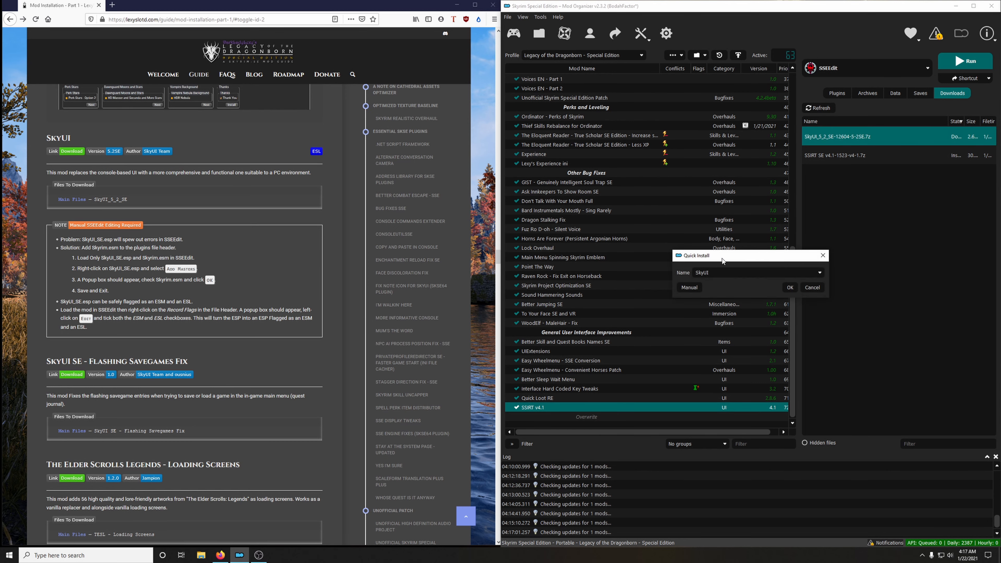
click(789, 289)
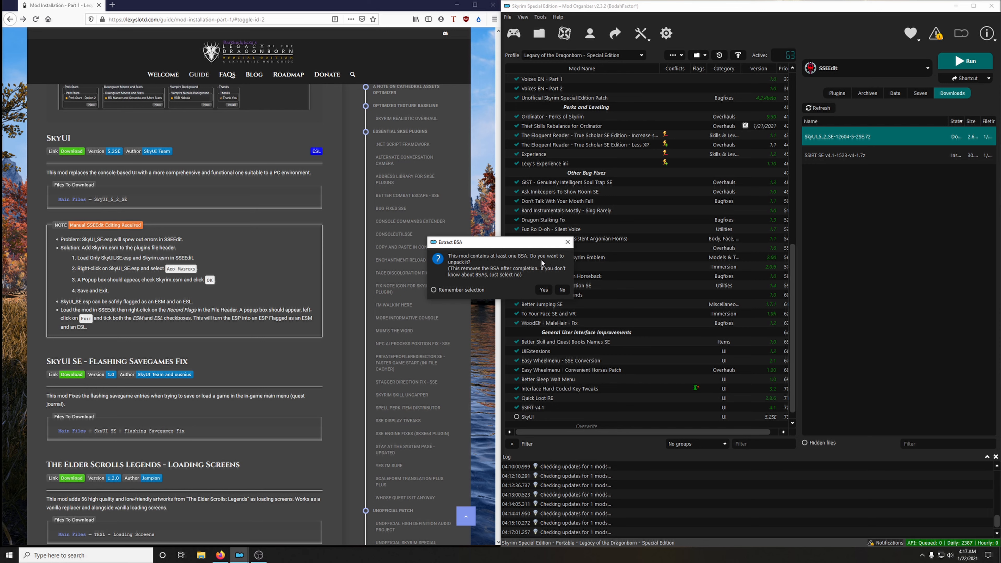
click(562, 290)
click(516, 407)
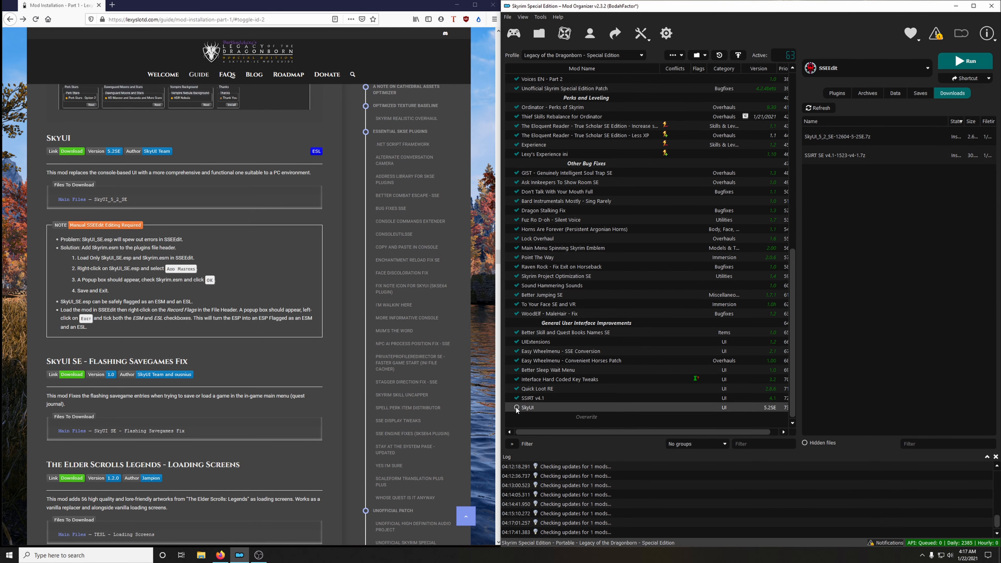
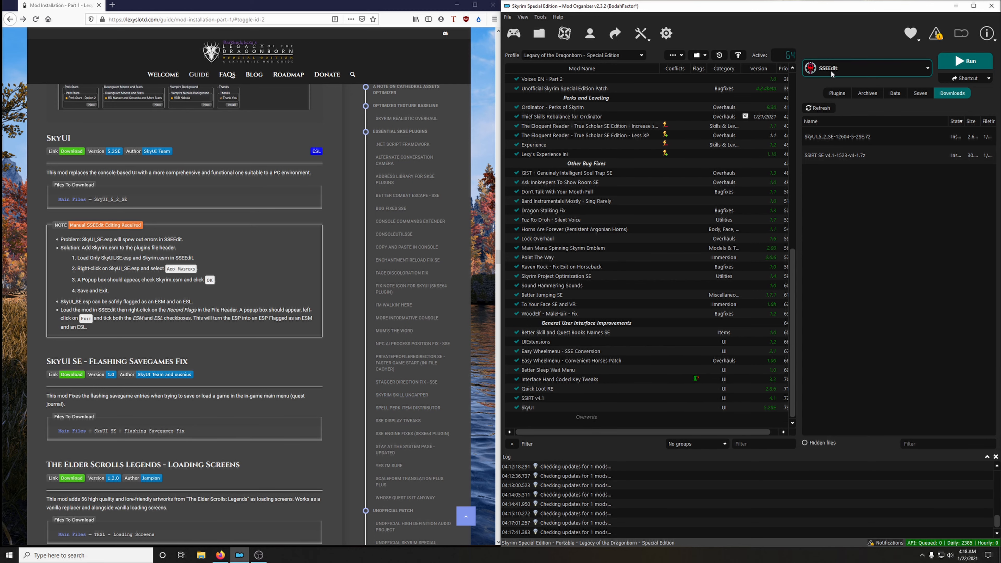
Launch SSEEdit from the mod manager and load only Skyrim.esm and SkyUI_SE.esp.
click(948, 65)
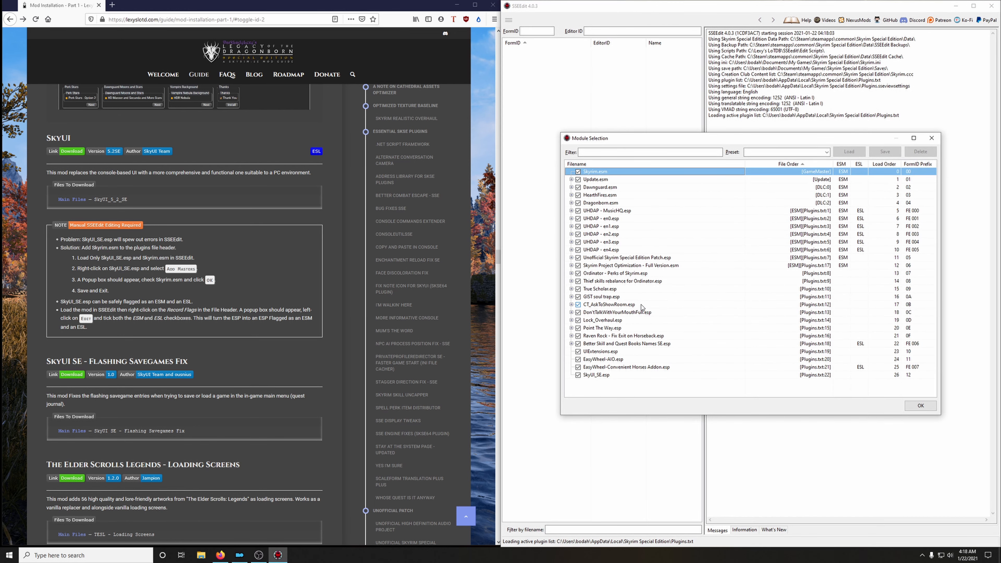
right_click(628, 288)
click(648, 303)
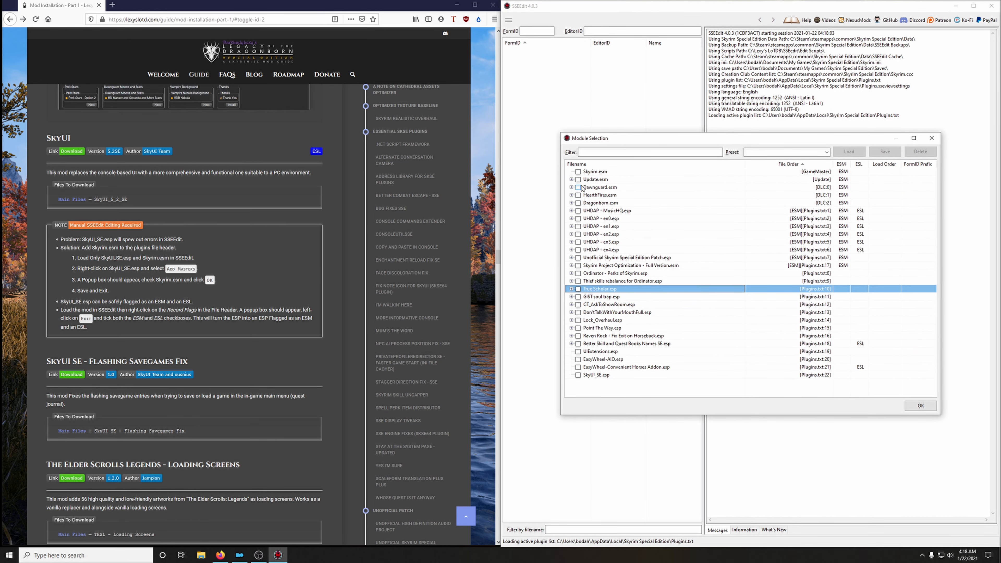
click(578, 172)
click(578, 375)
click(920, 406)
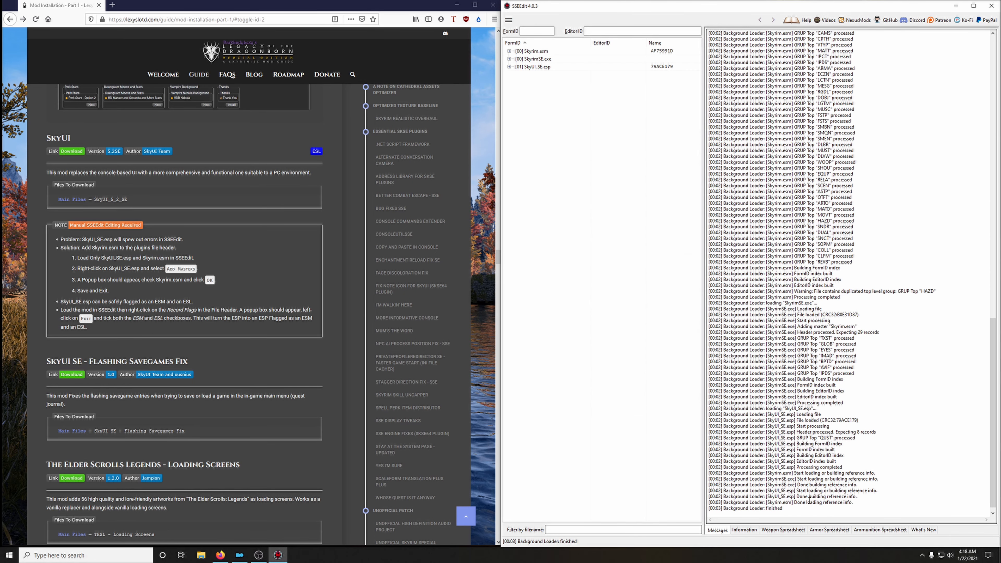
Add Skyrim.esm as a master to SkyUI_SE.esp, accepting the module editing warning.
right_click(530, 67)
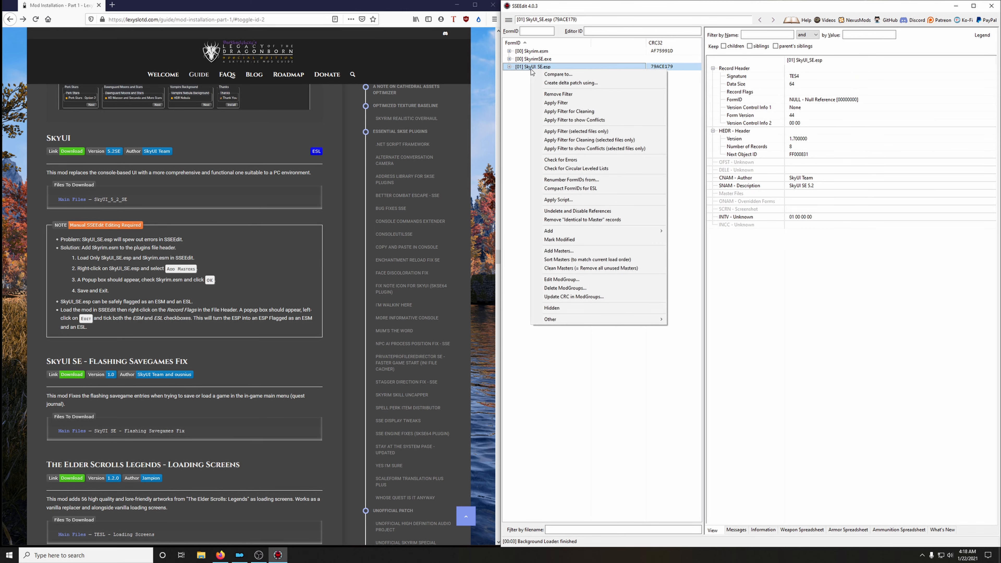
click(557, 251)
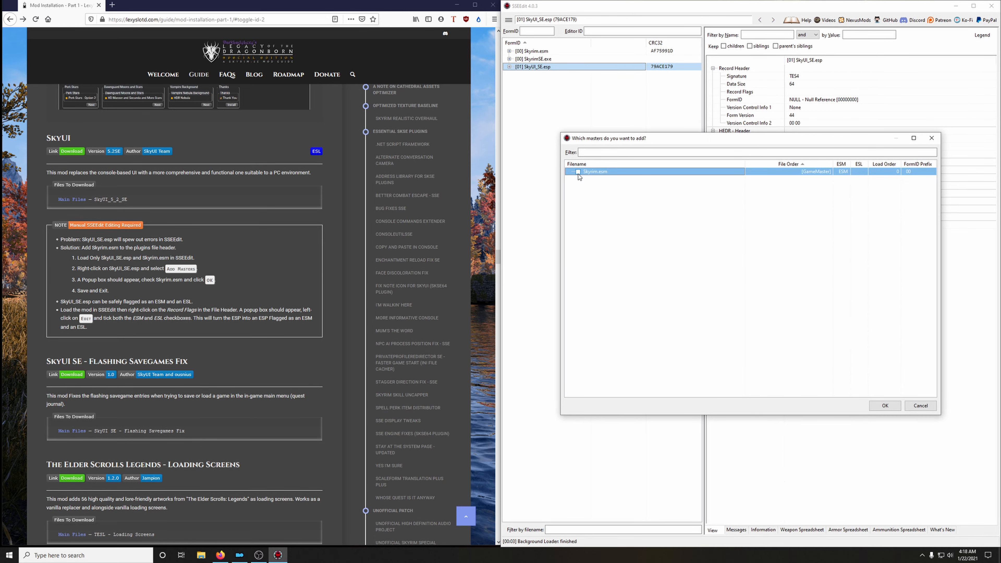
click(578, 173)
click(889, 409)
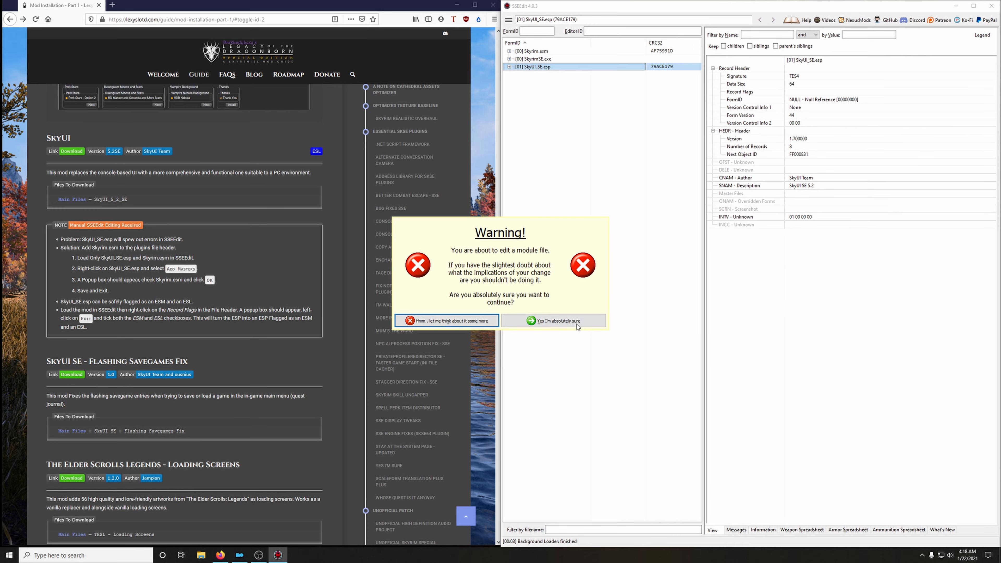
click(572, 323)
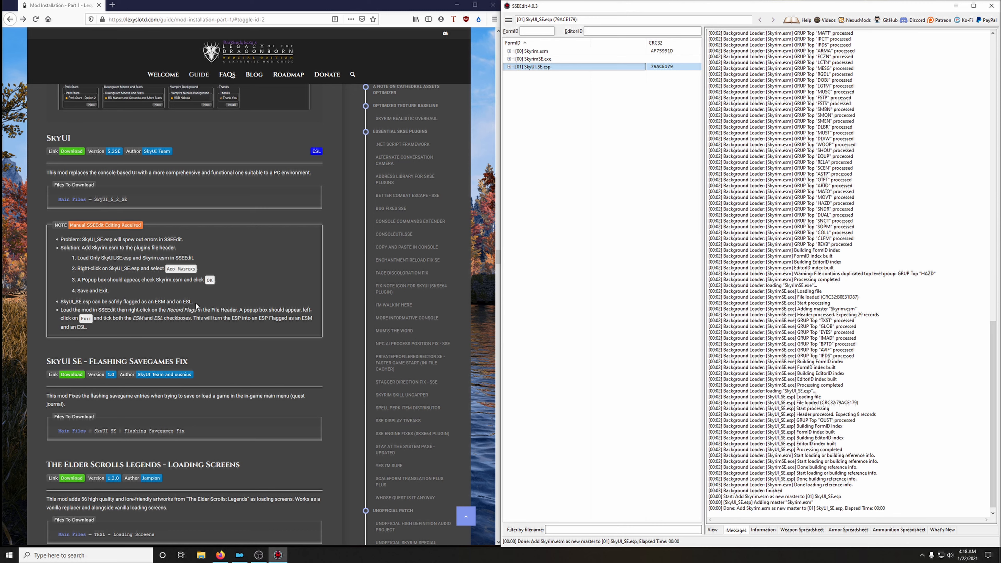
Set the ESM and ESL record flags in SkyUI_SE.esp's file header, and exit SSEEdit saving the plugin without a backup.
click(509, 66)
click(535, 75)
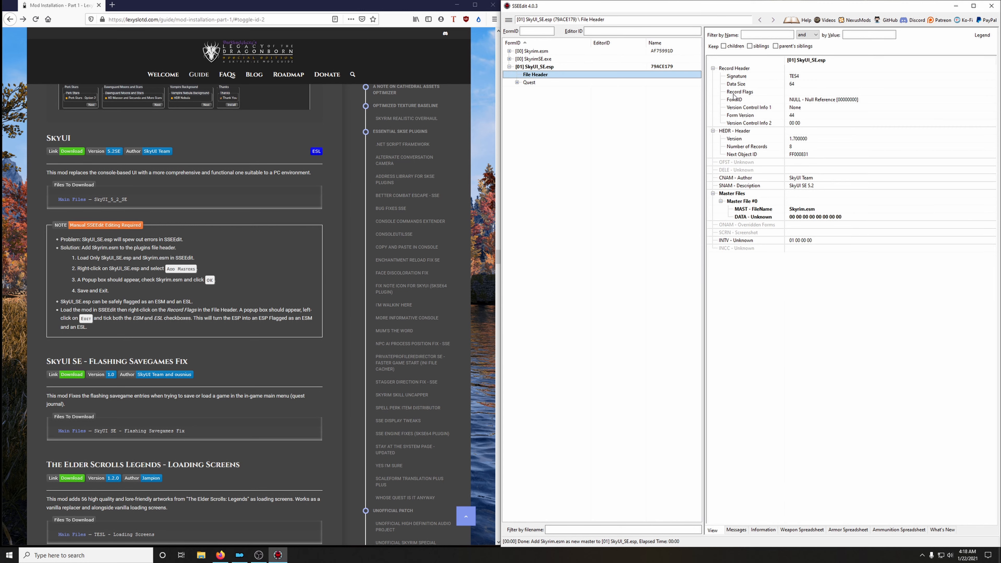
right_click(801, 94)
click(814, 97)
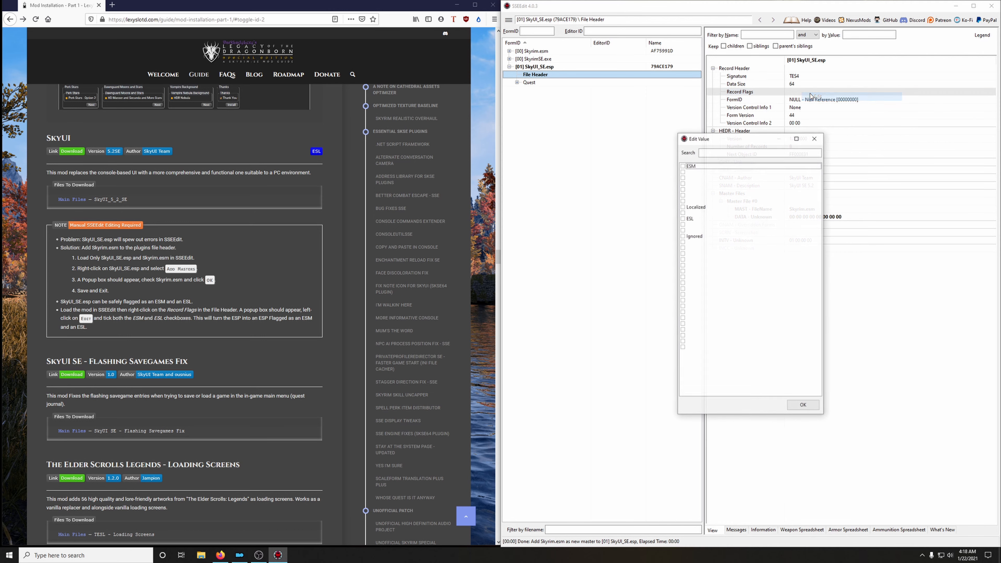
click(682, 166)
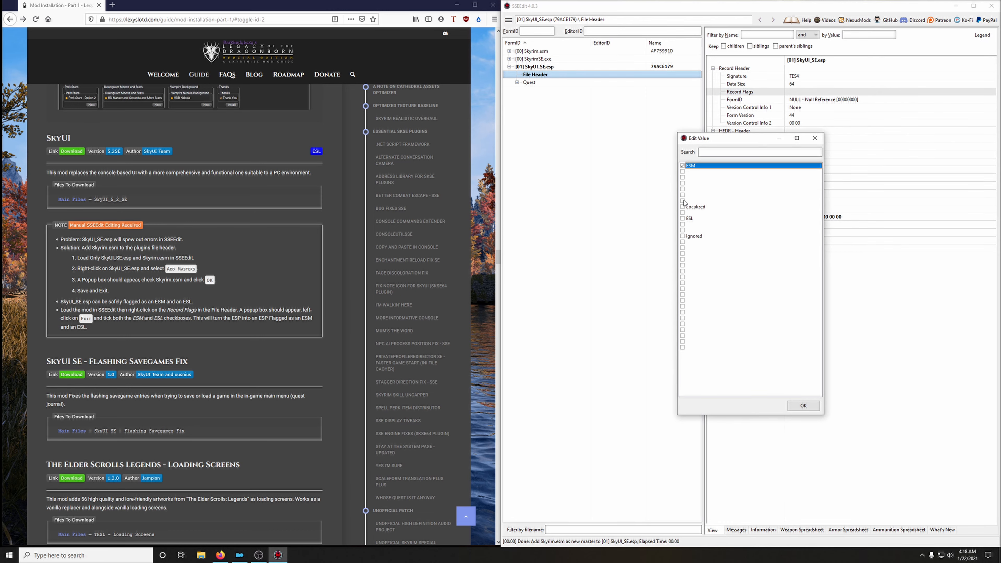
click(683, 219)
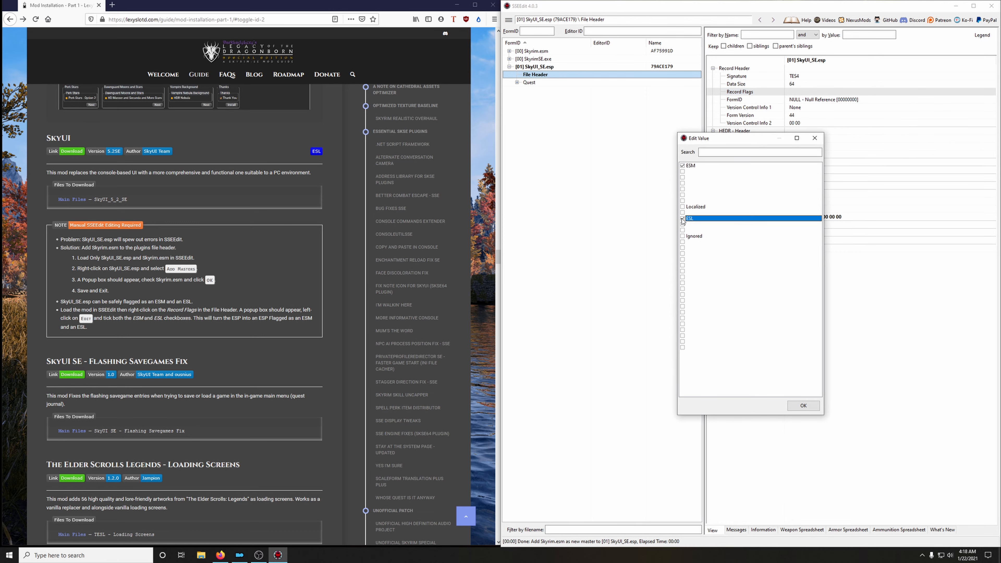
click(801, 407)
click(992, 5)
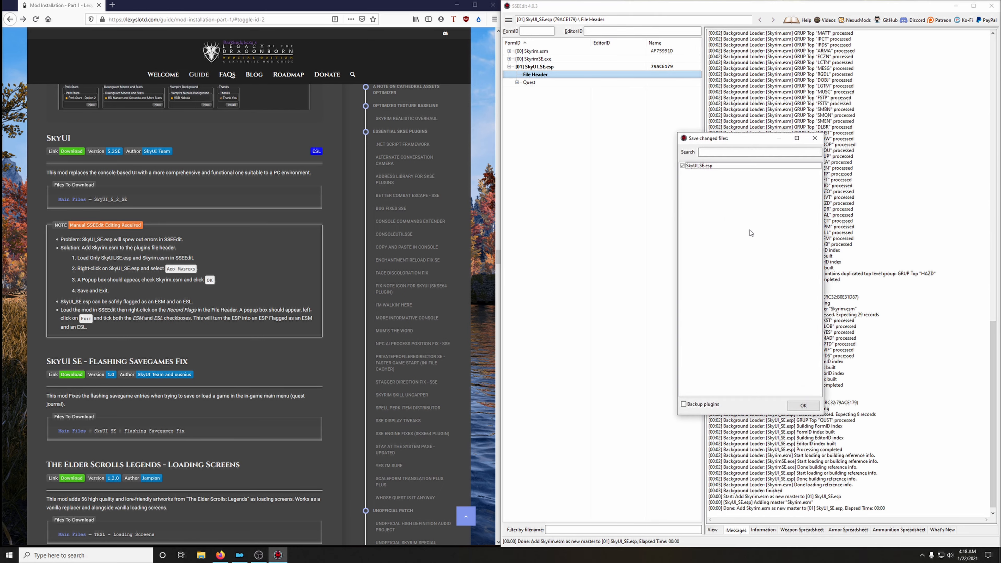
click(798, 404)
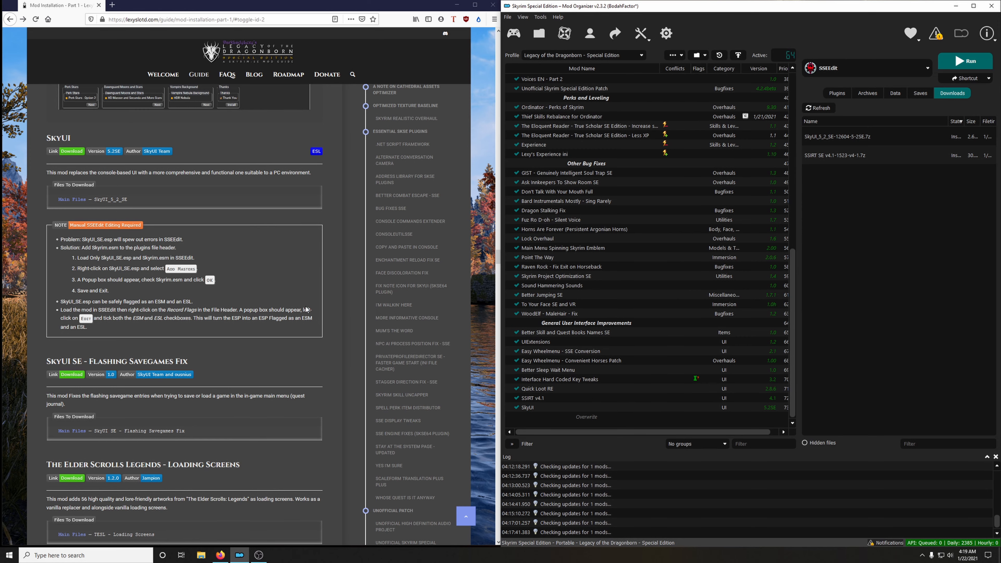
Download the SkyUI SE - Flashing Savegames Fix main file from the guide's link to the mod manager and close its mod page.
scroll(311, 316, down, 5)
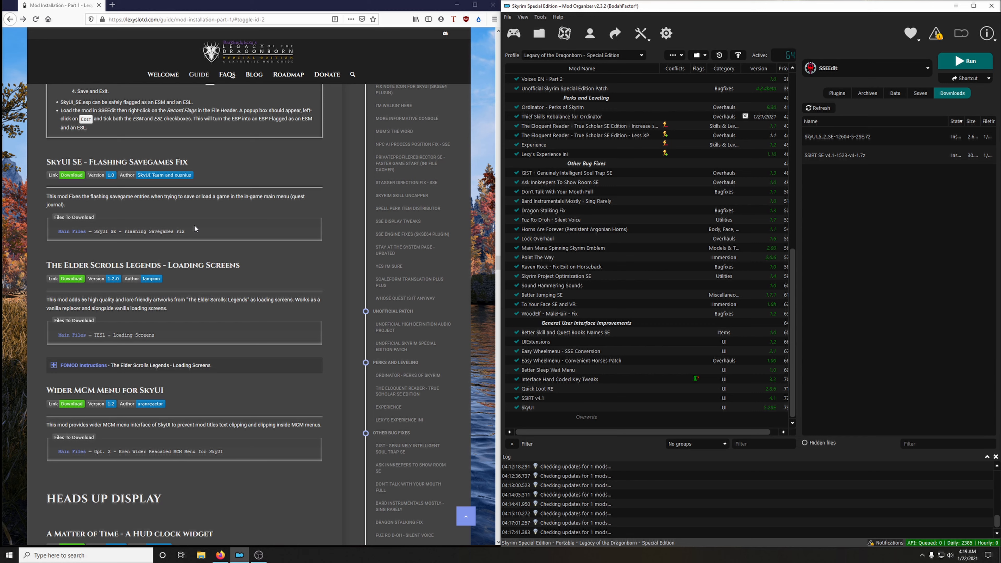
click(73, 175)
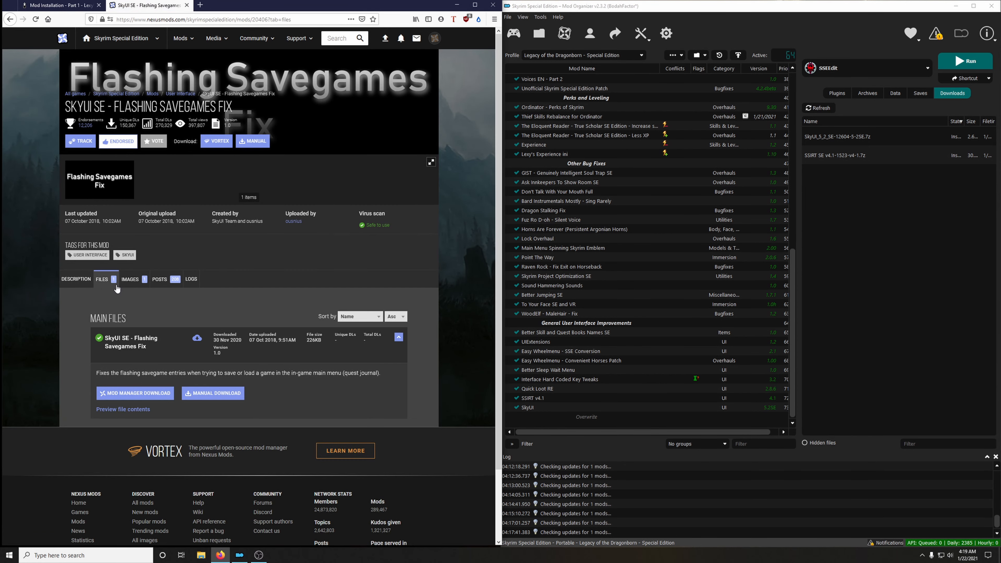
click(168, 393)
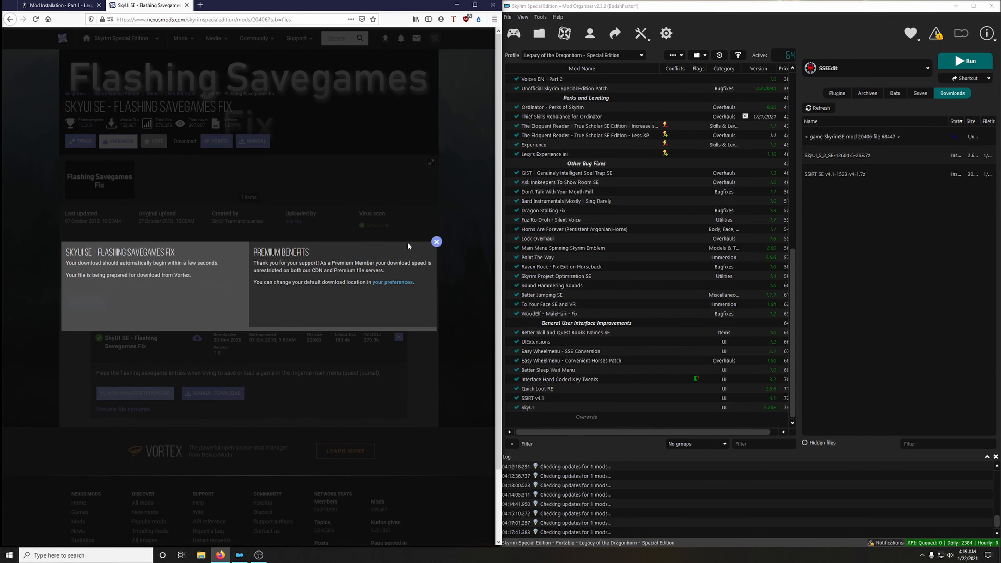
click(187, 5)
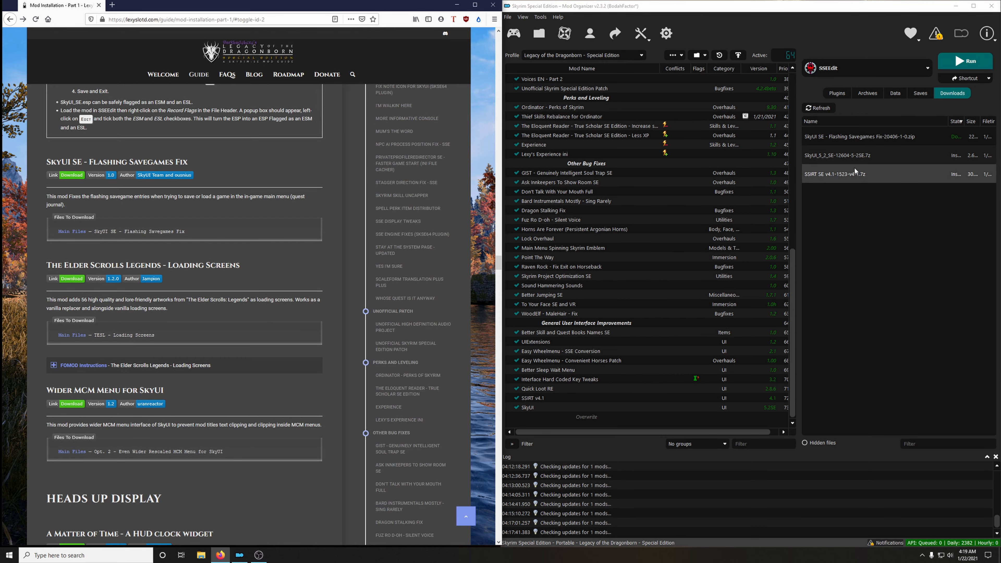
Install the downloaded SkyUI SE - Flashing Savegames Fix archive under its suggested name and enable the mod.
double_click(851, 136)
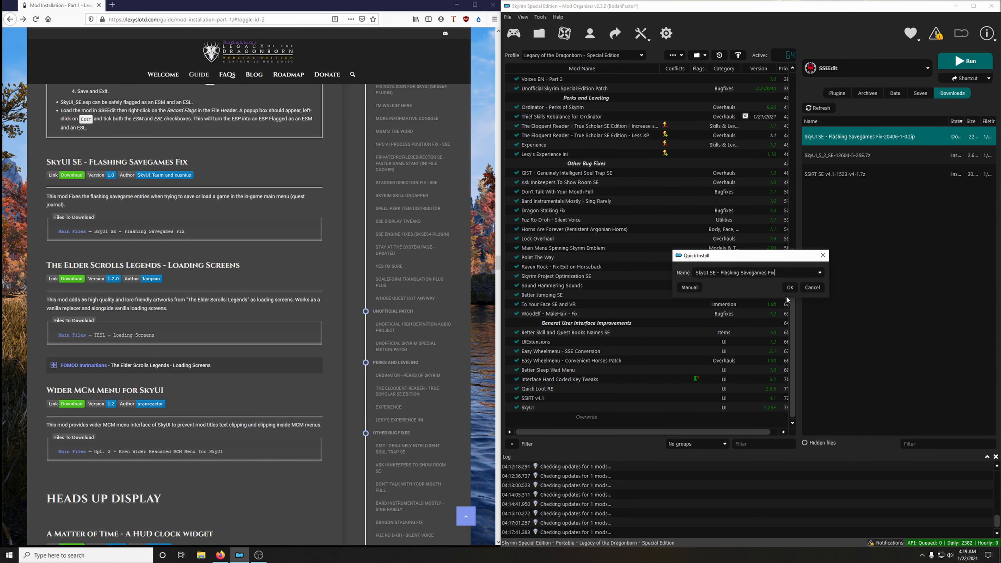
click(788, 288)
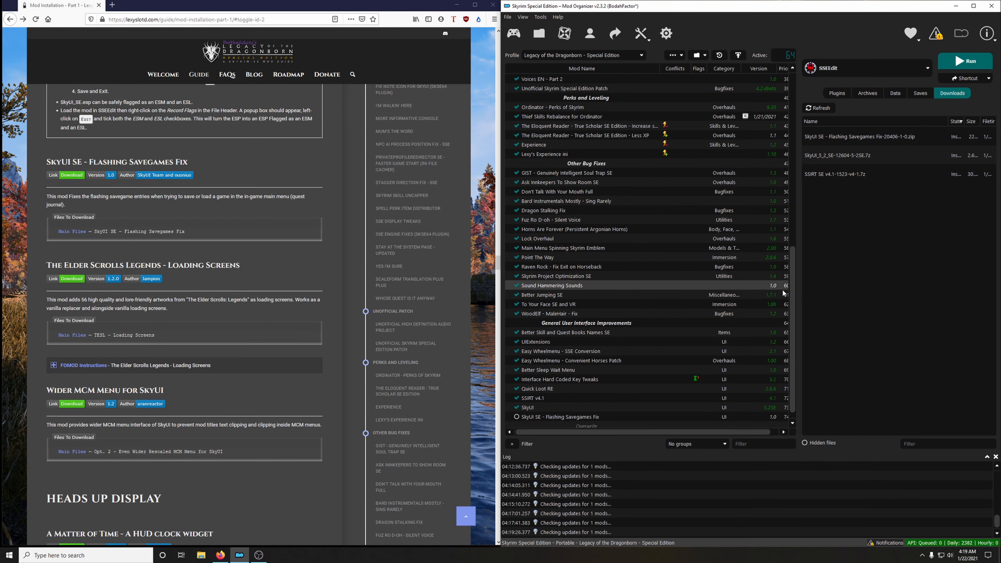
click(516, 417)
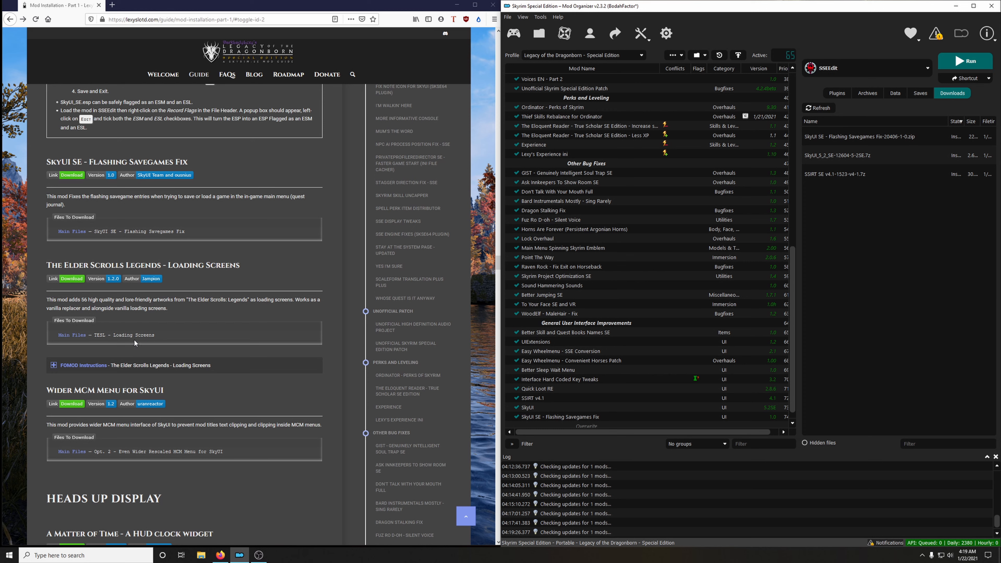
Download the TESL - Loading Screens main file from the guide's link to the mod manager and close its mod page.
click(72, 280)
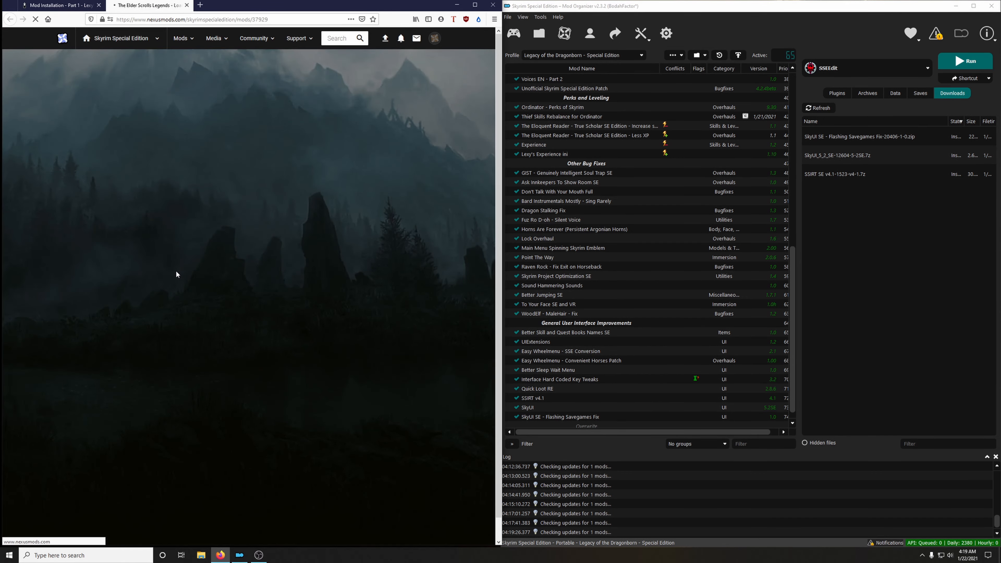
click(102, 279)
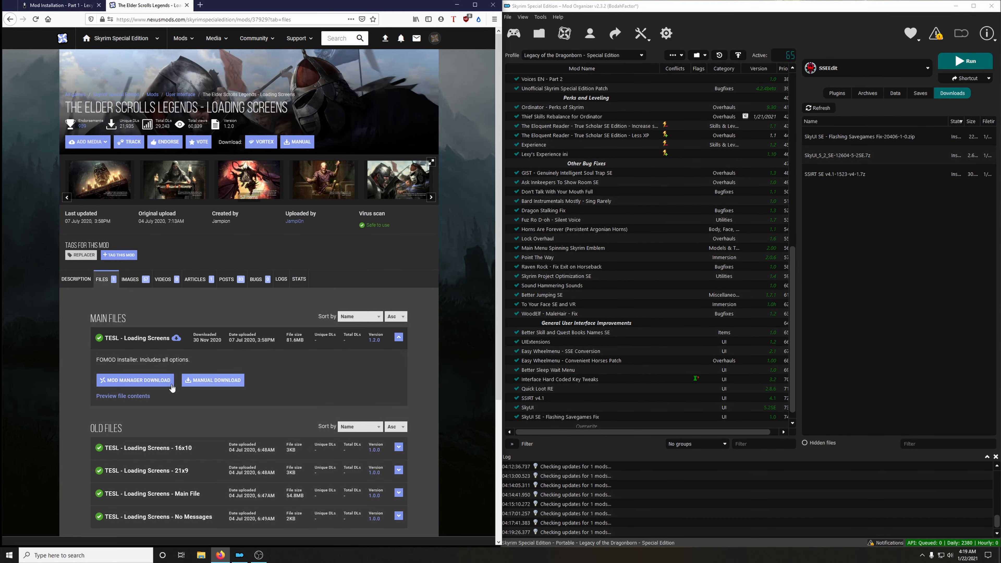
click(153, 381)
key(ctrl+w)
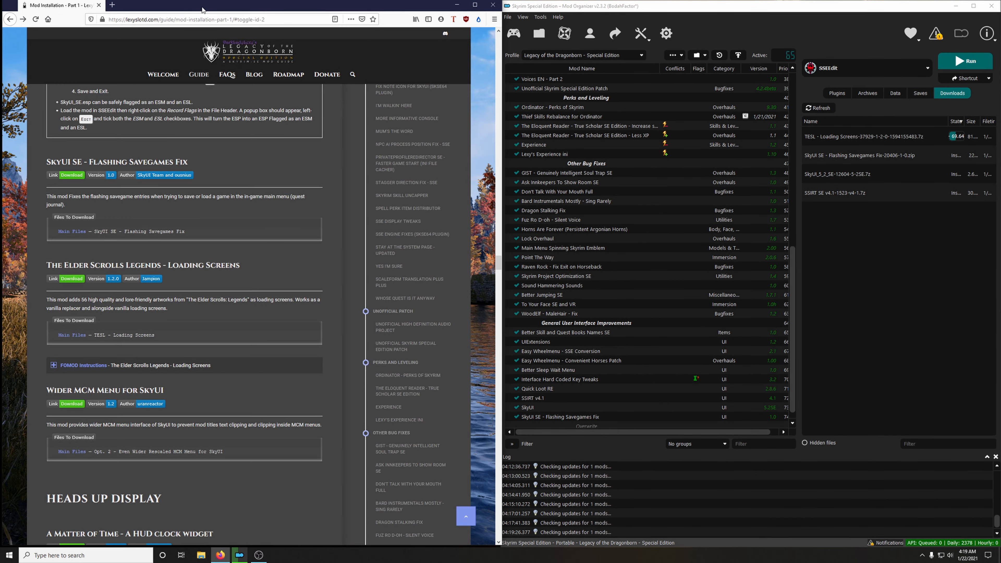
Start installing the TESL - Loading Screens archive, open the guide's FOMOD instructions beside it, and accept the 16x9 aspect ratio.
double_click(961, 137)
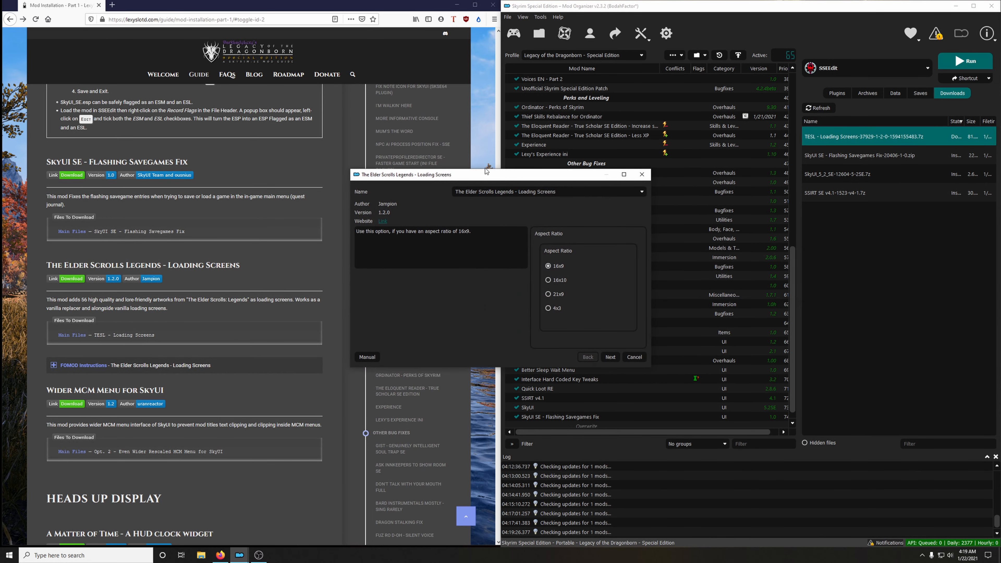
drag(484, 177, 716, 156)
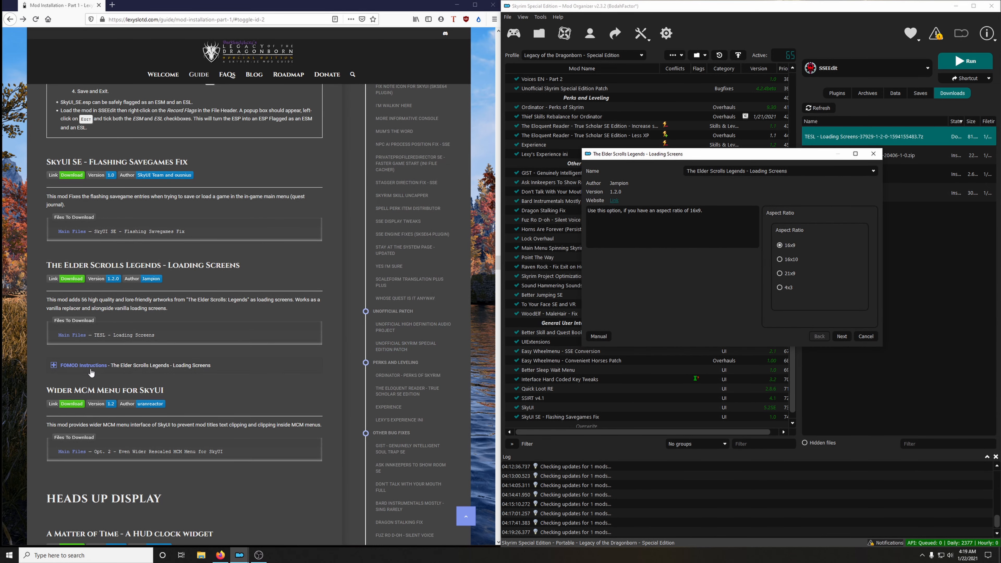
click(101, 368)
scroll(157, 355, down, 5)
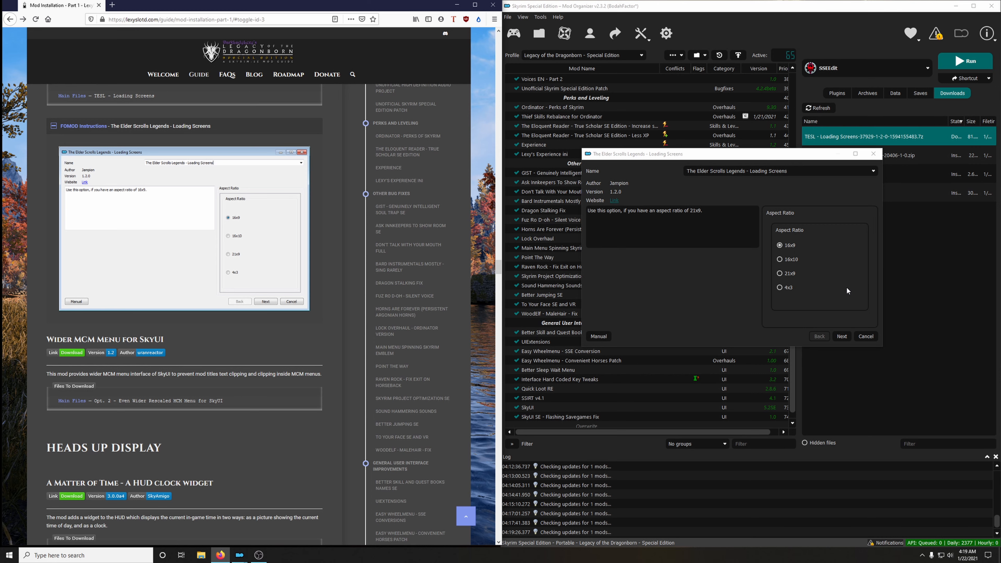
click(843, 336)
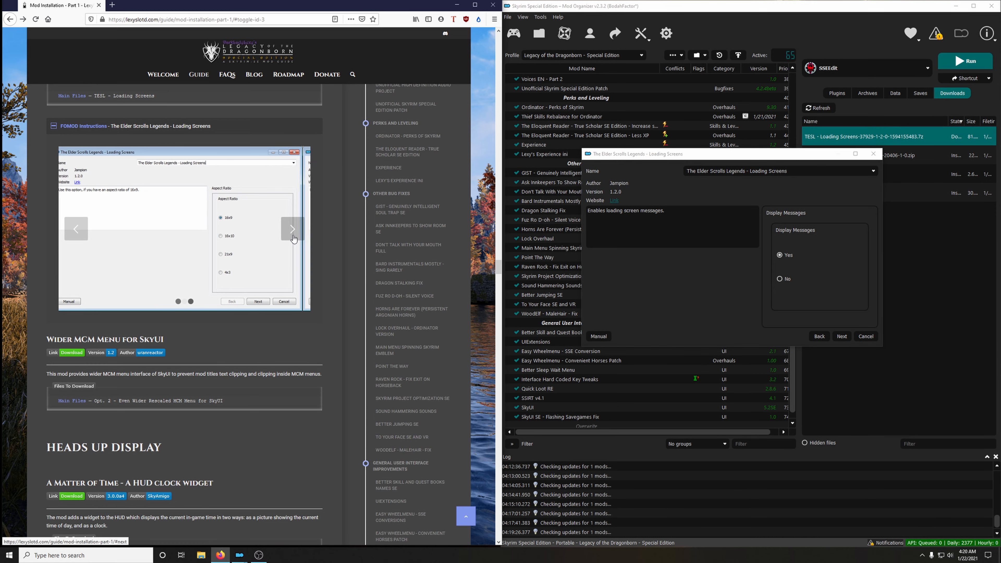
Following the instruction images, install the loading screens with display messages Yes and 50% frequency, collapse the instructions, and enable the mod.
click(293, 228)
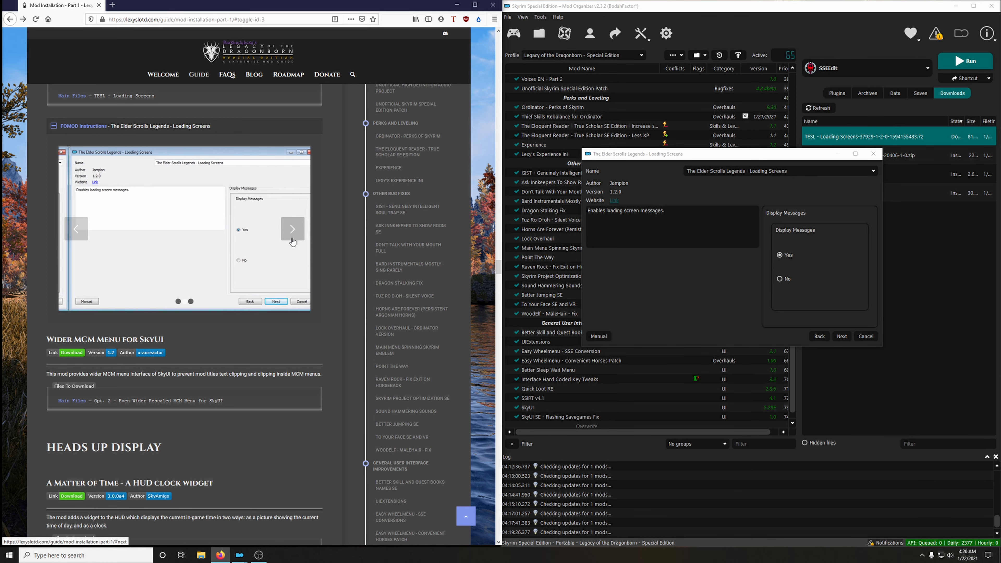
click(842, 338)
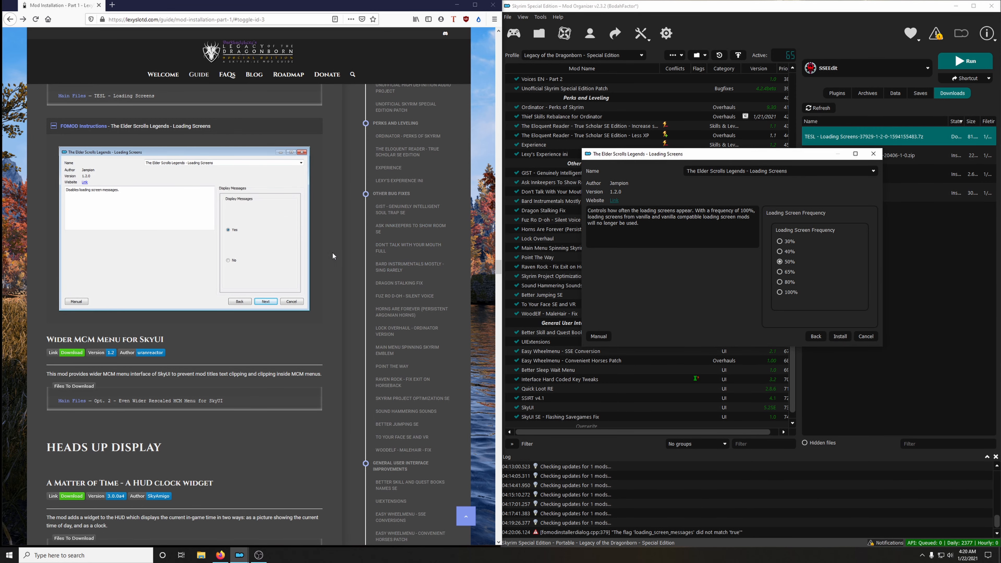
click(292, 228)
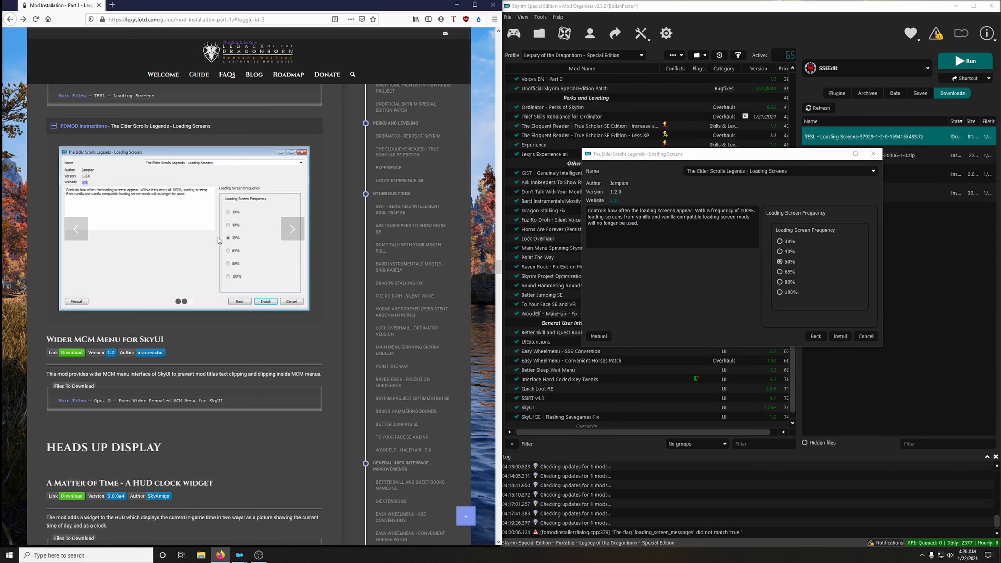
click(839, 337)
click(150, 126)
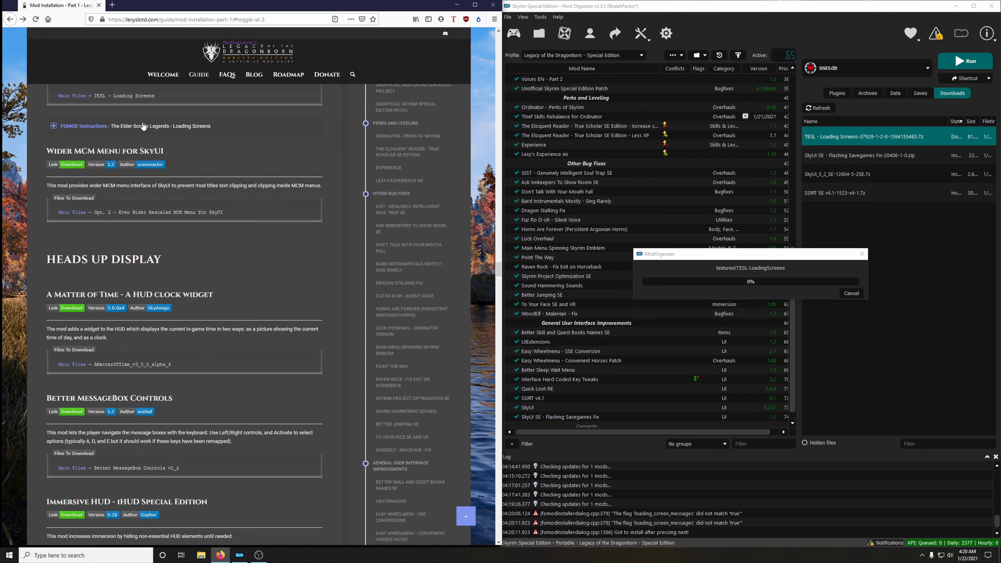
click(516, 408)
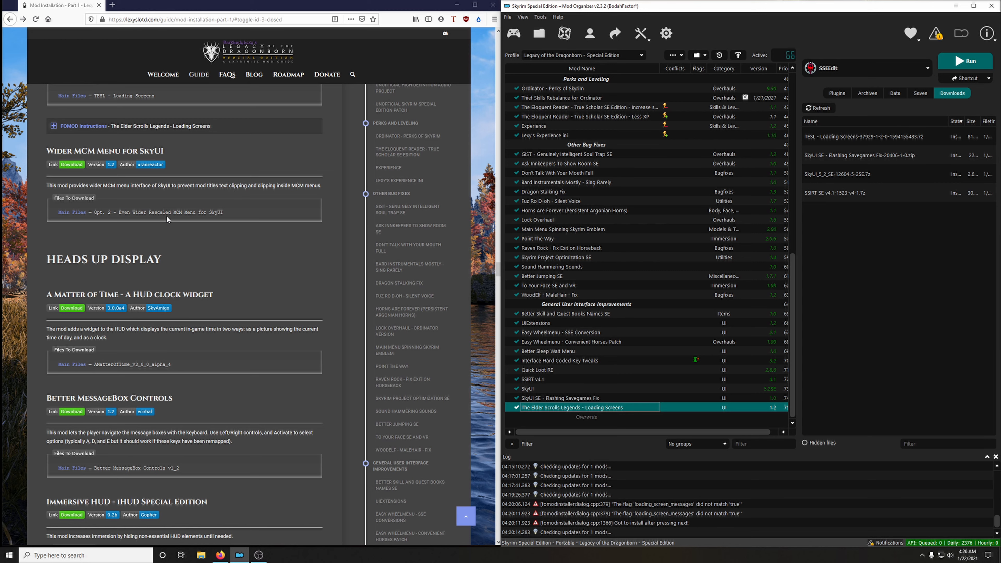
Download the guide's Opt. 2 - Even Wider Rescaled MCM Menu for SkyUI file and install it as an enabled mod.
click(76, 166)
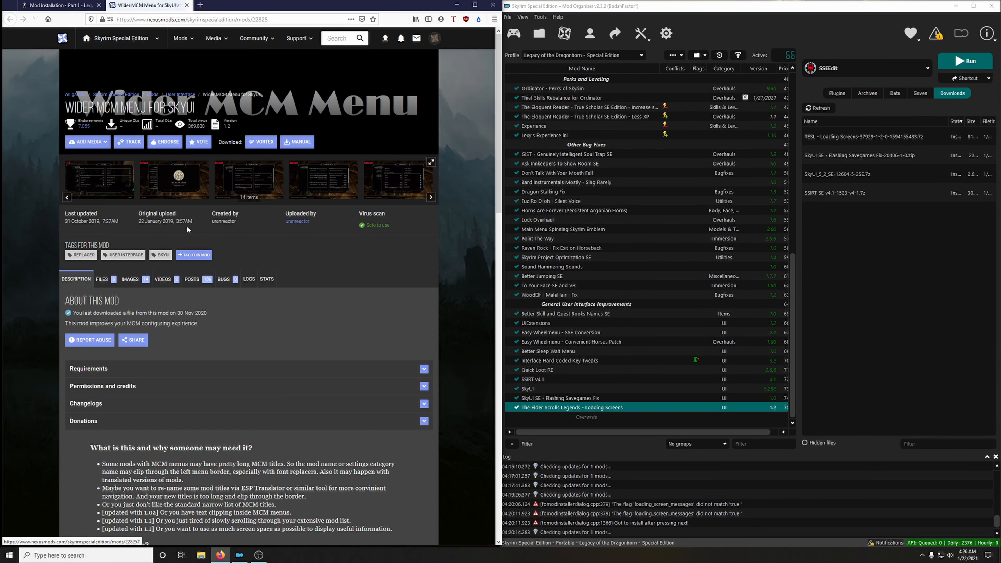
click(102, 279)
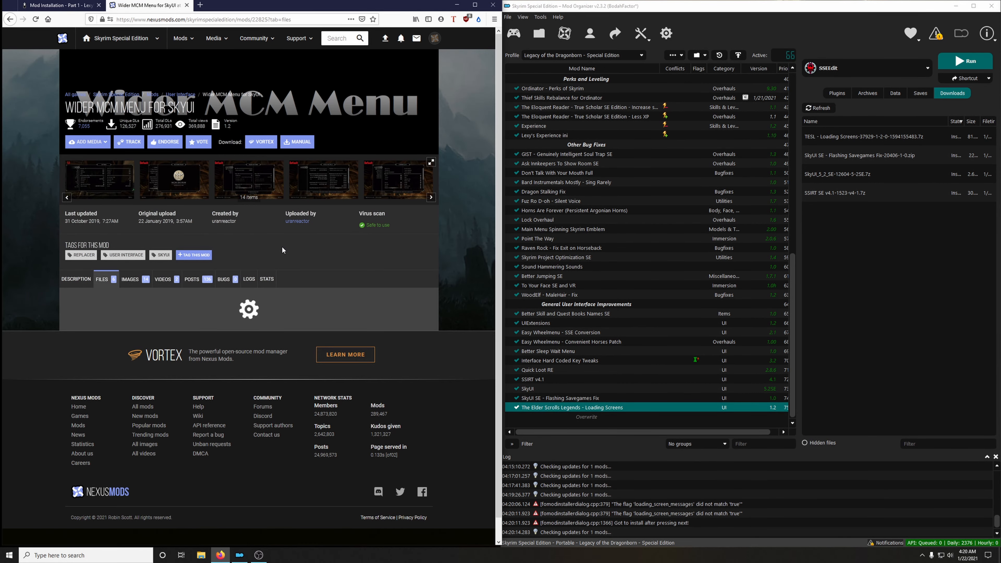
scroll(277, 259, down, 5)
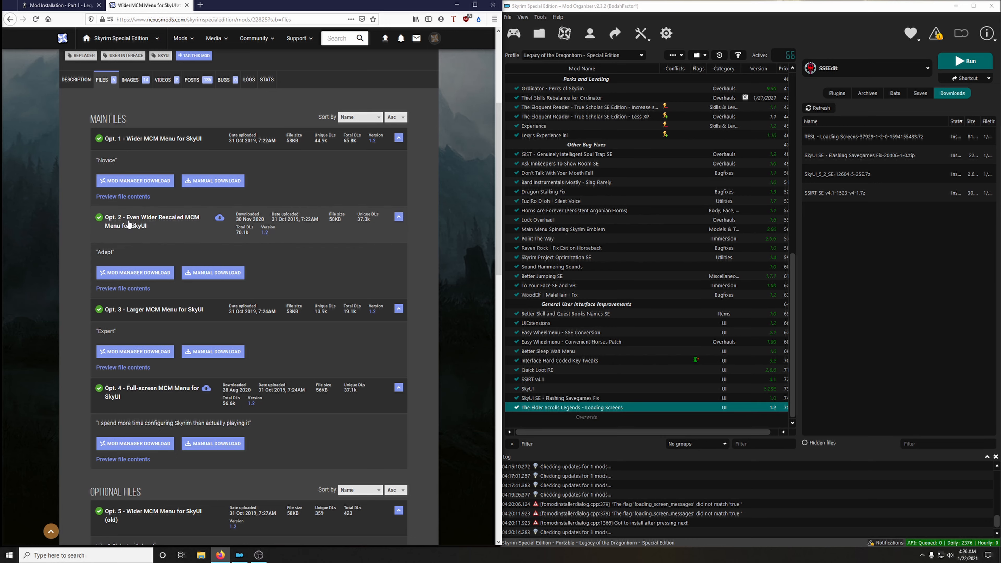
click(141, 279)
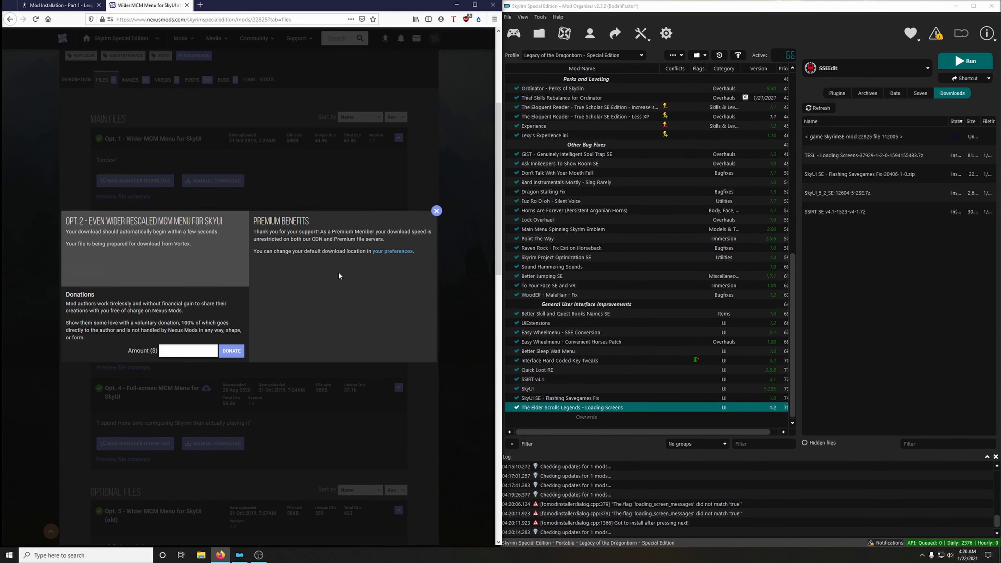
click(187, 5)
double_click(849, 139)
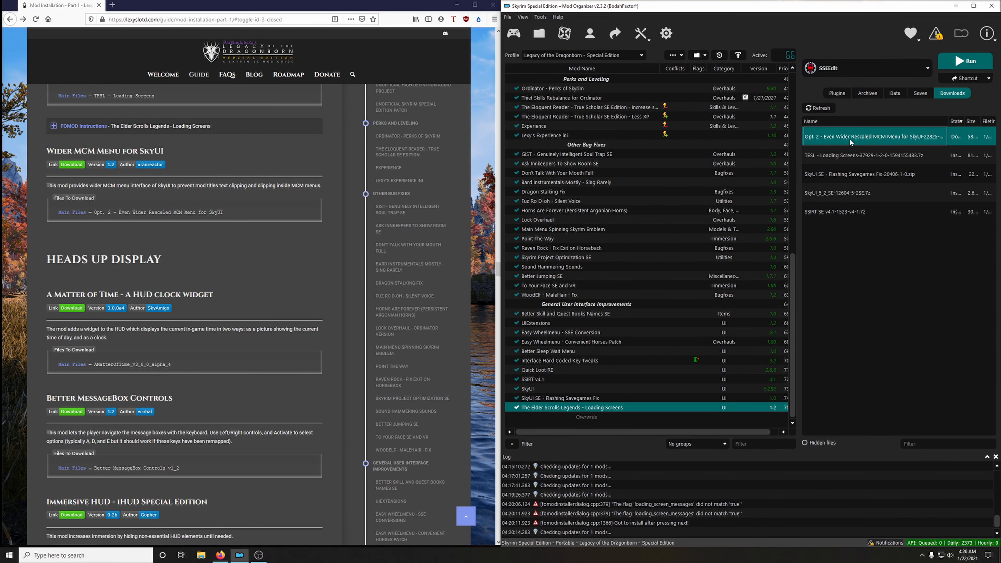
click(809, 289)
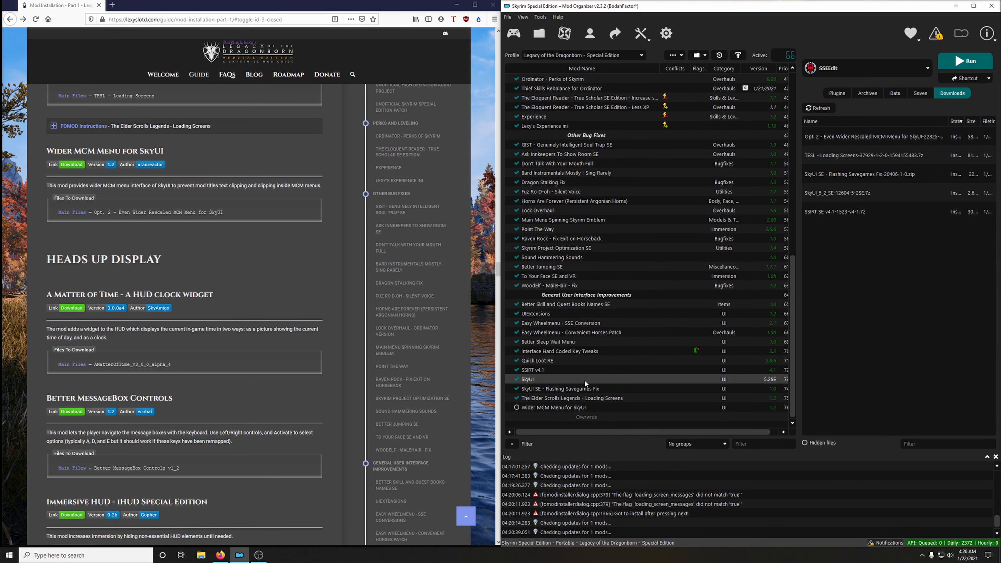
Create a mod list separator named Heads Up Display, copying the name from the guide's section heading.
scroll(209, 329, down, 2)
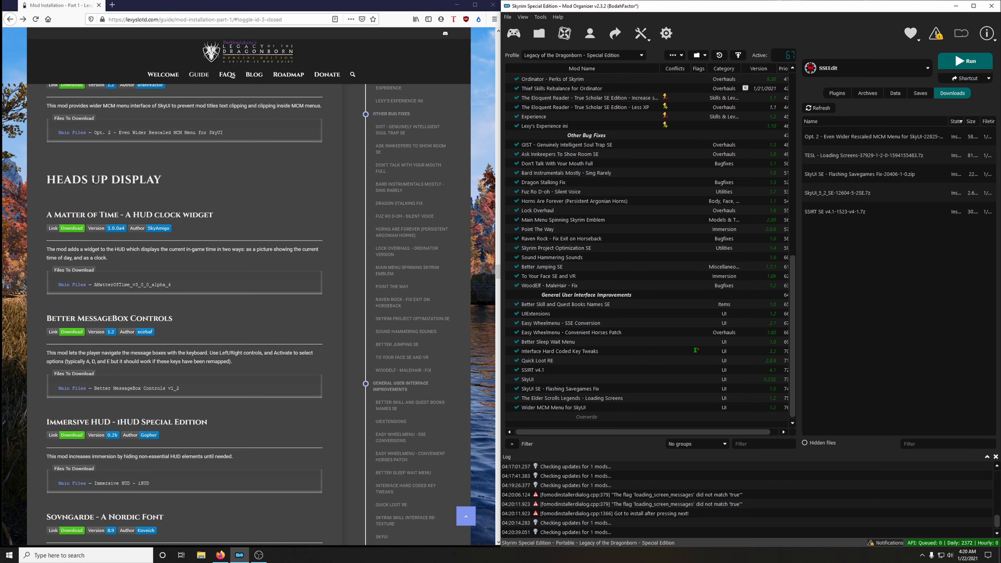
drag(47, 179, 161, 180)
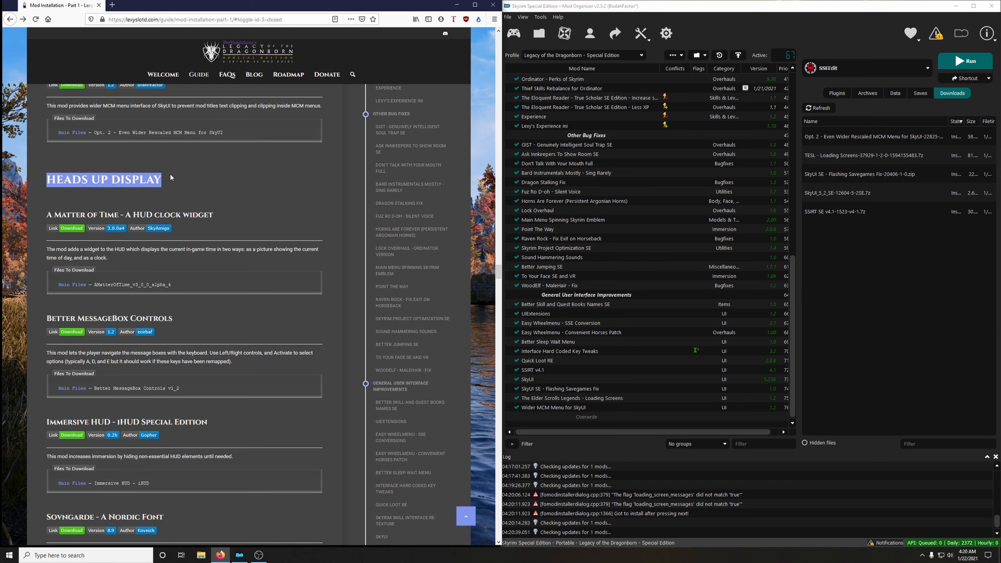
right_click(138, 180)
click(150, 186)
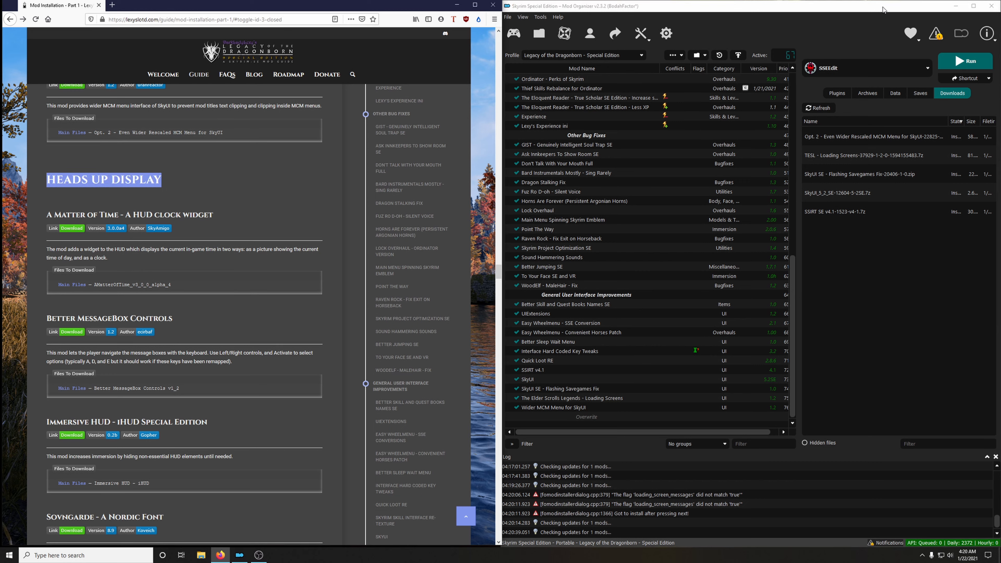
click(674, 54)
click(683, 94)
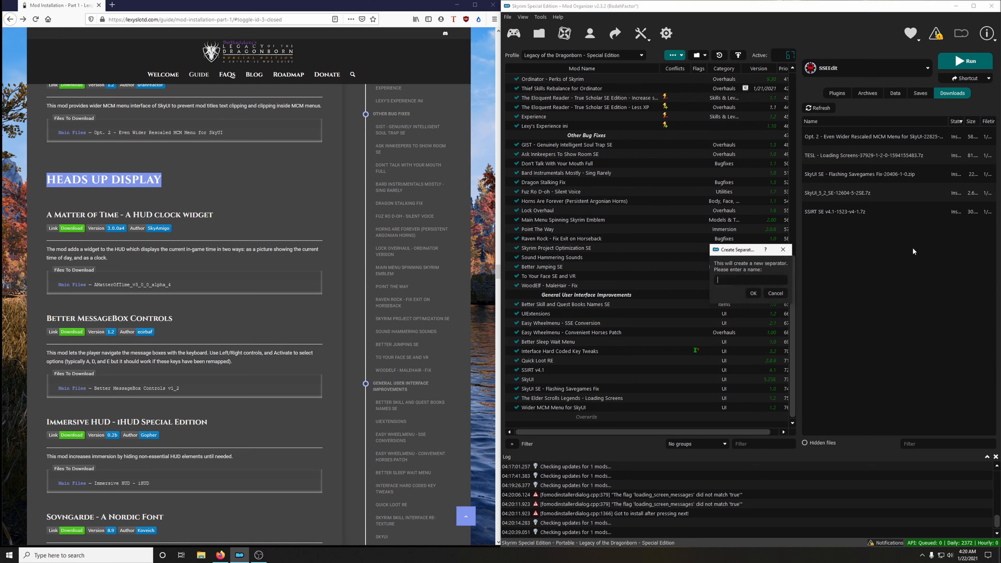
right_click(743, 280)
click(759, 333)
click(755, 292)
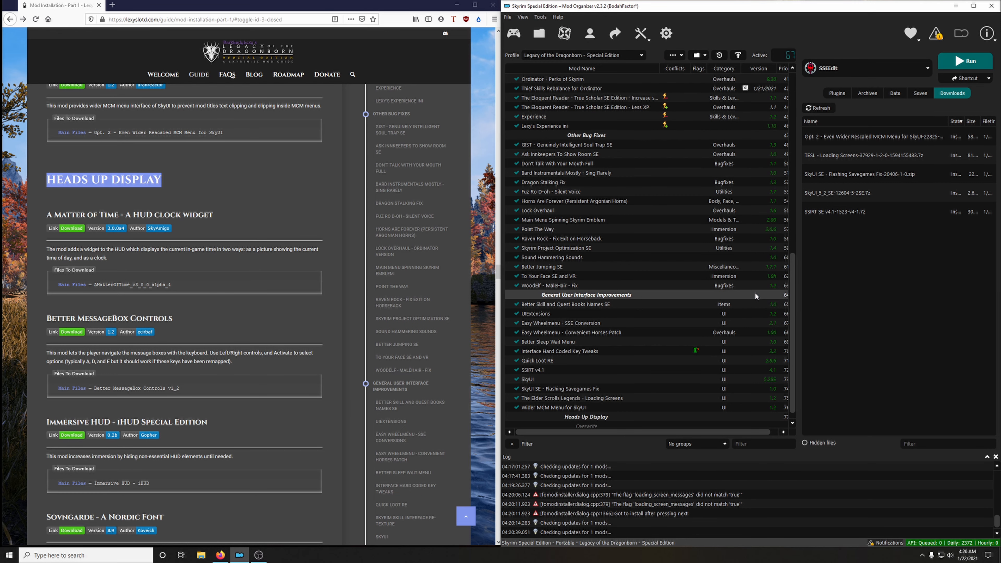
click(201, 227)
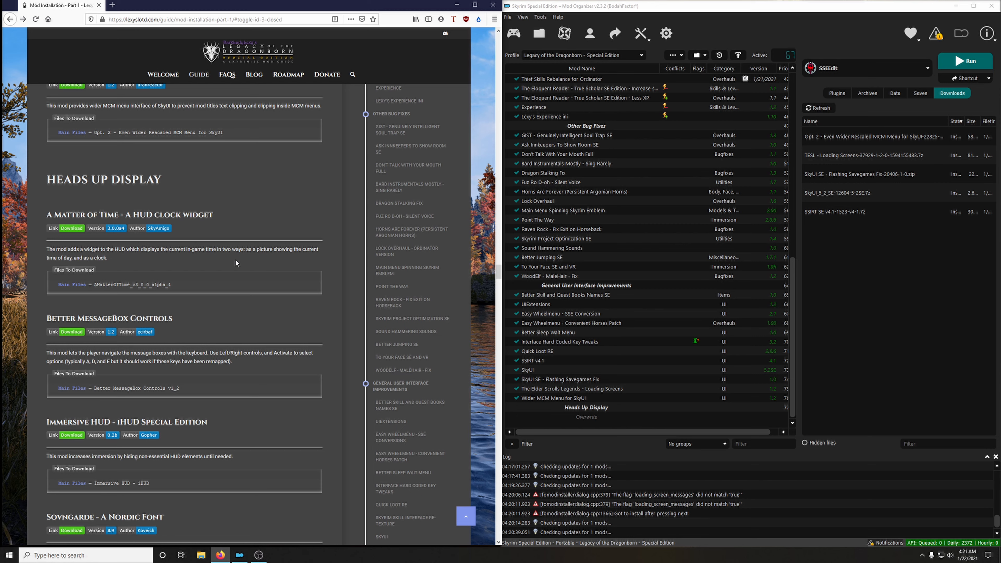
Download the AMatterOfTime_v3_0_0_alpha_4 main file from the guide's link to the mod manager and close its mod page.
scroll(141, 263, down, 2)
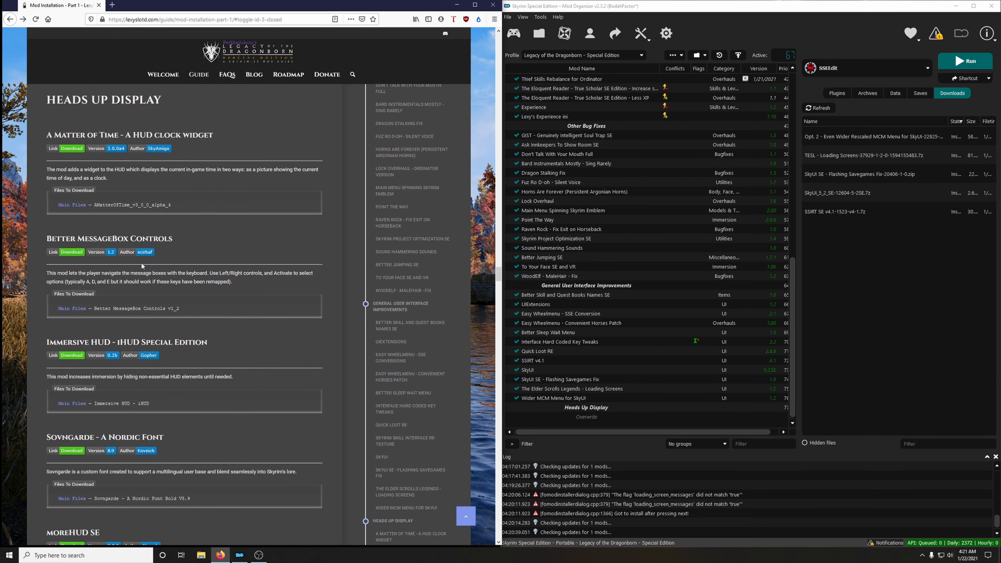
click(71, 148)
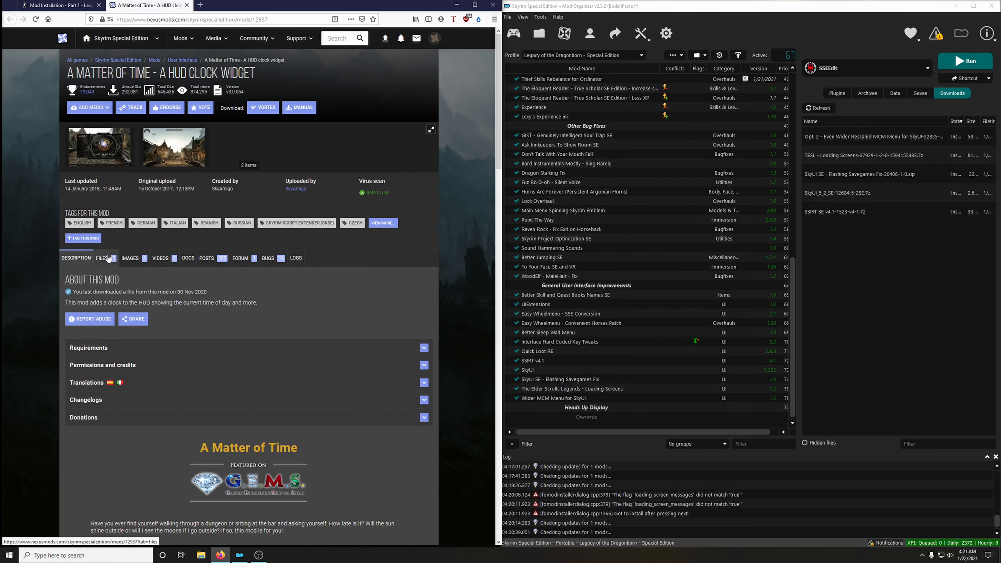
click(108, 259)
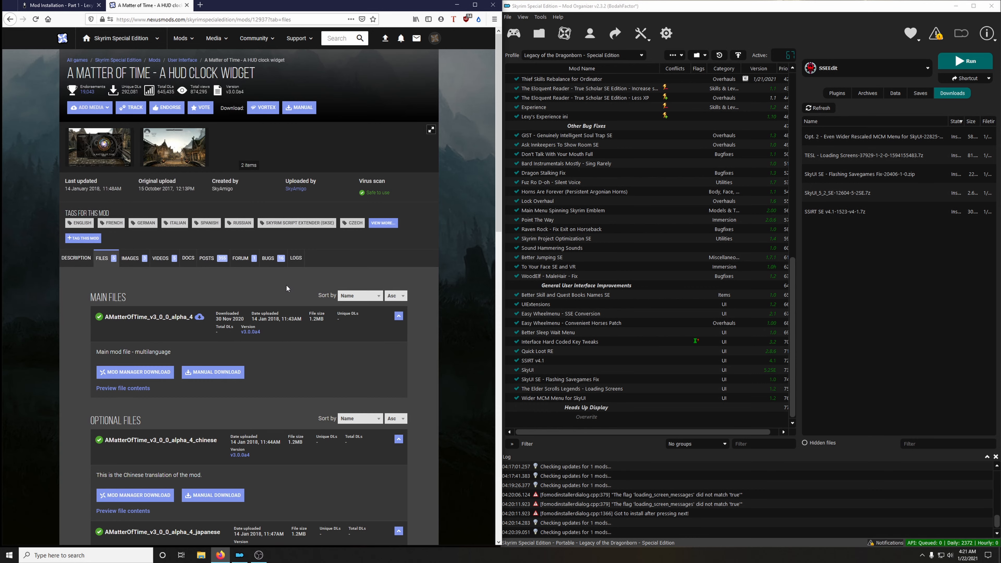
scroll(159, 257, down, 2)
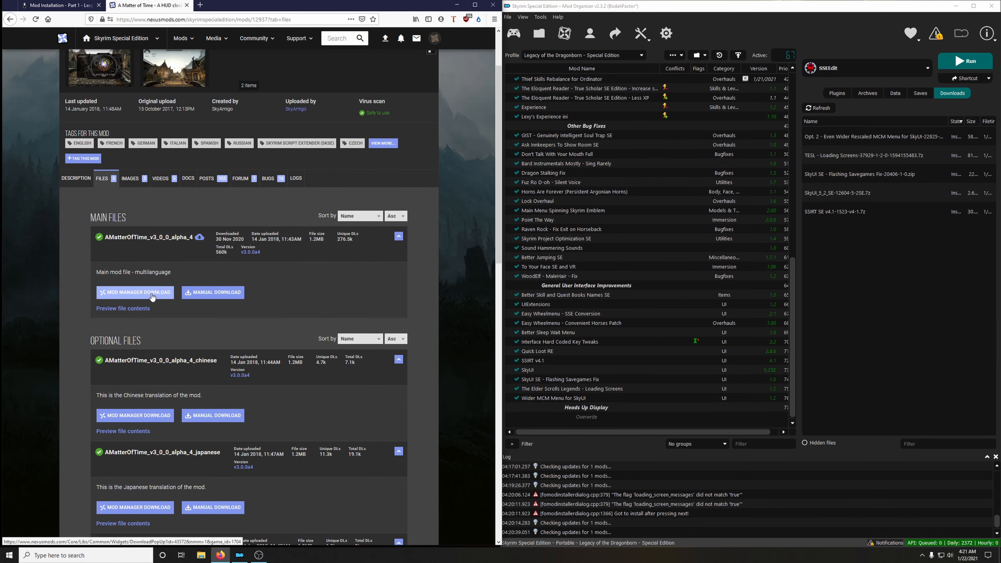
click(135, 292)
click(87, 222)
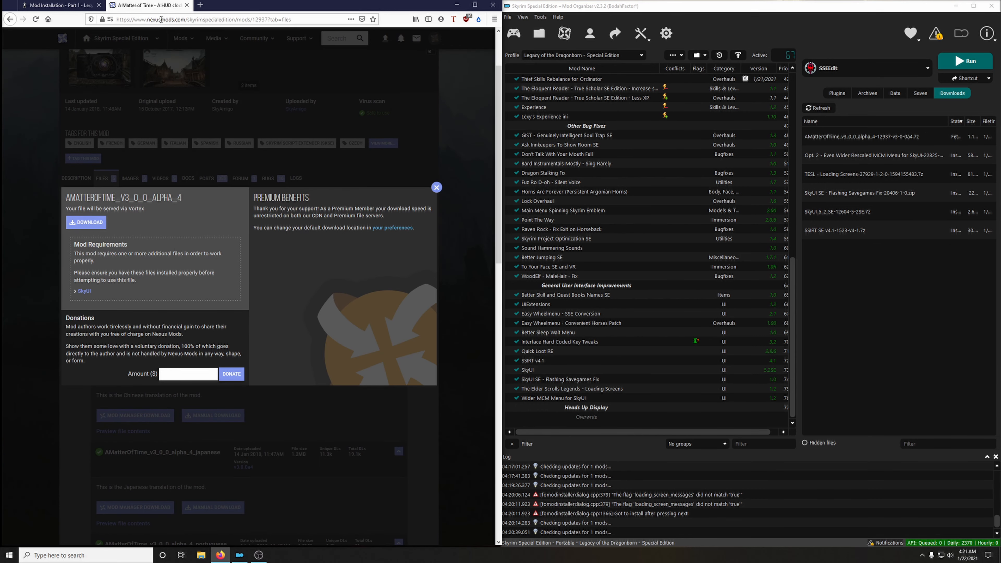
click(187, 5)
Install the A Matter of Time archive under its suggested name without unpacking the BSA, and enable the mod.
double_click(850, 138)
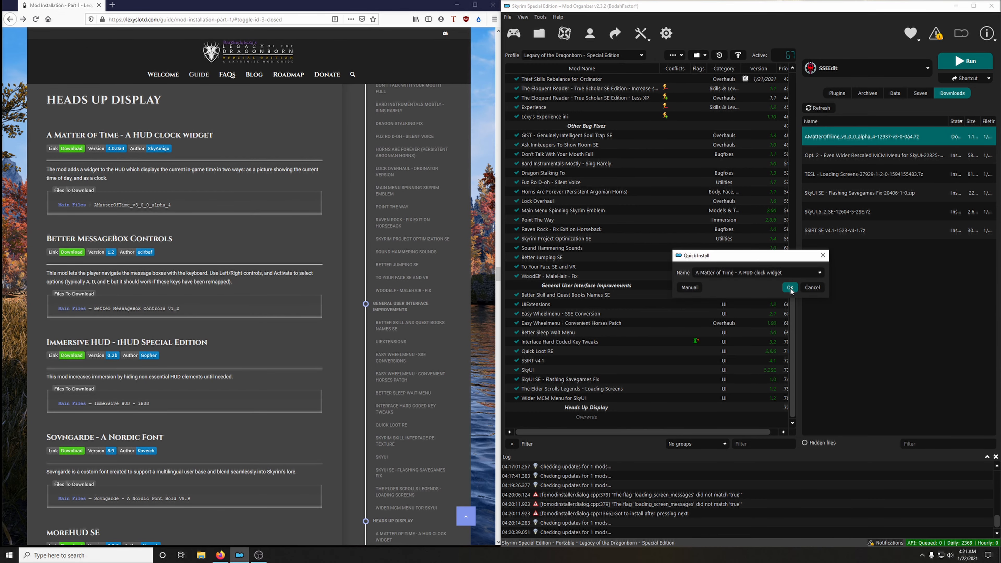
click(789, 287)
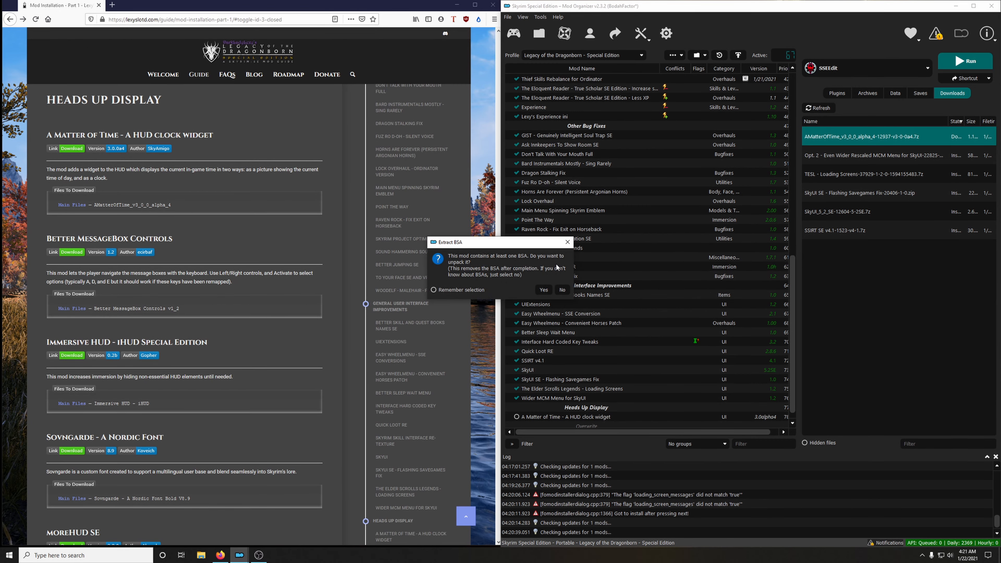
click(566, 293)
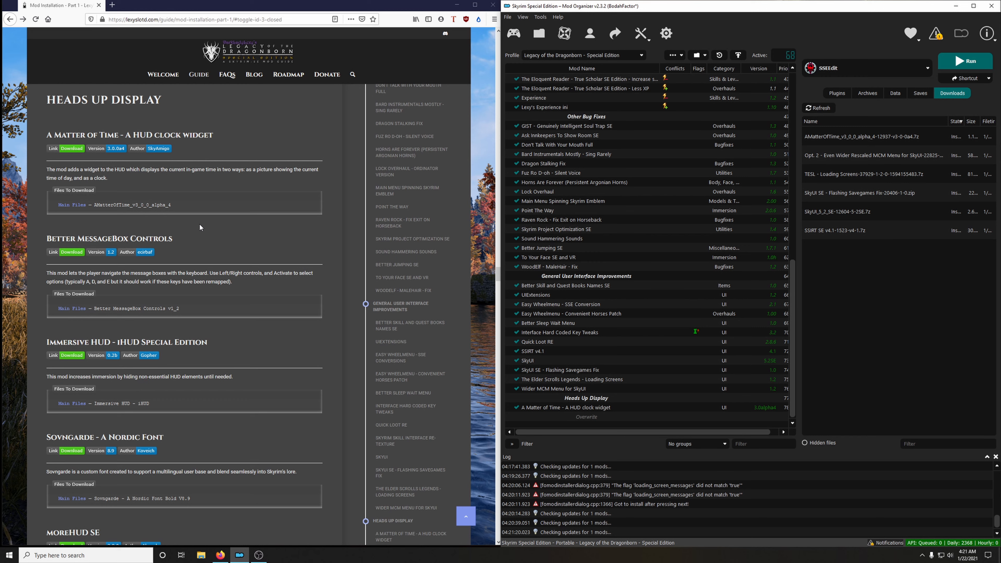
Download the Better MessageBox Controls v1_2 main file from the guide's link to the mod manager and close its mod page.
click(72, 252)
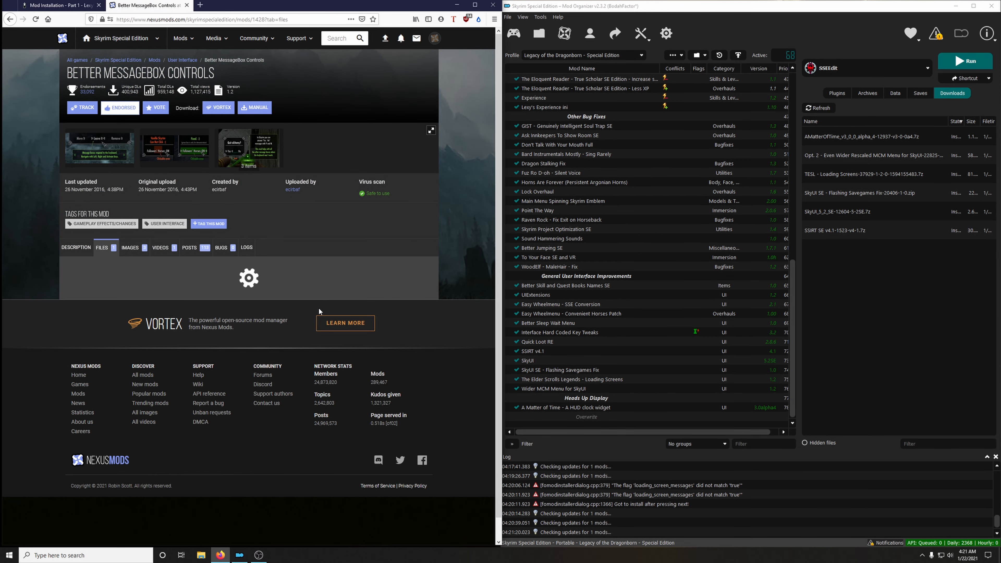
click(167, 361)
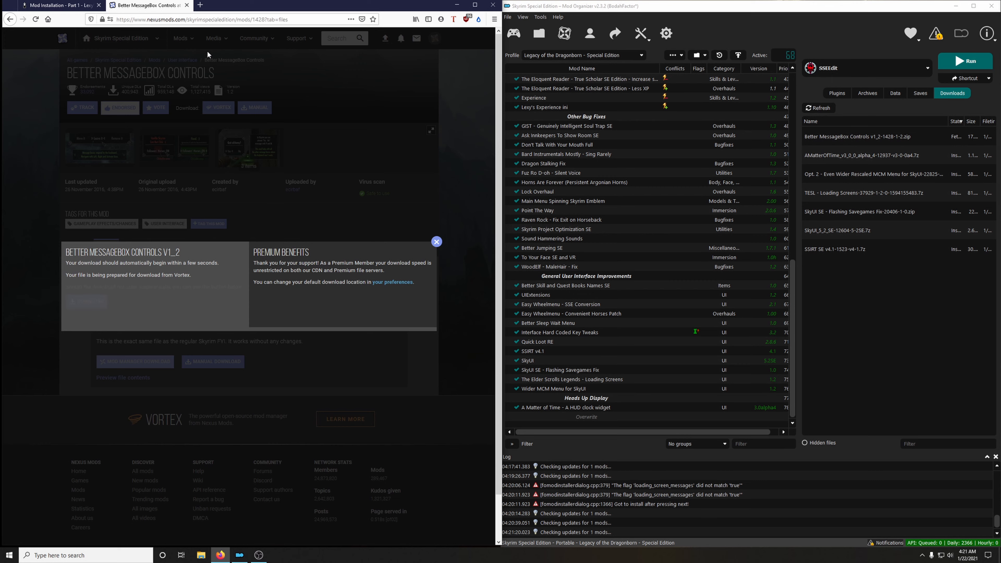
click(187, 4)
Install the Better MessageBox Controls archive under its suggested name and enable the mod.
double_click(871, 136)
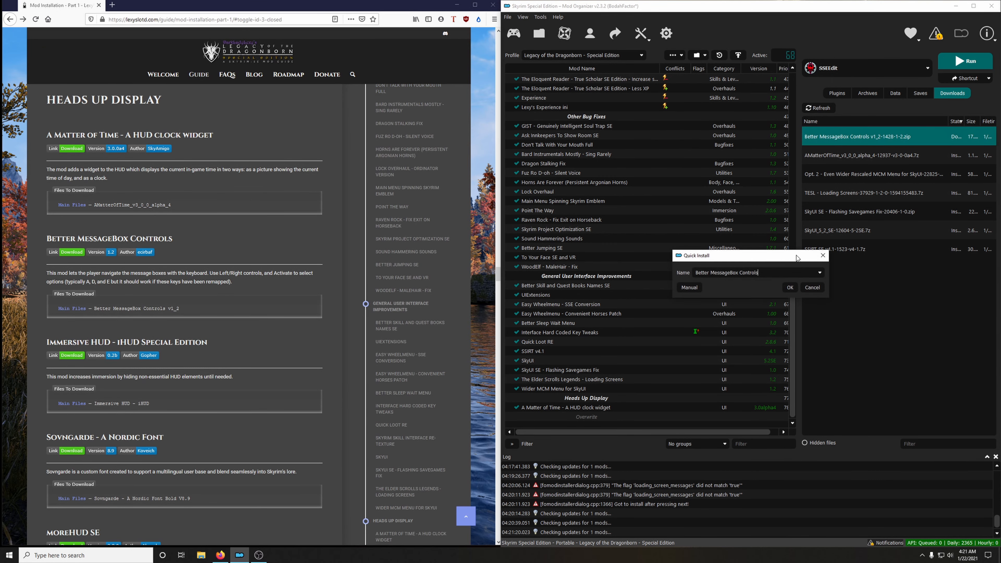
click(790, 287)
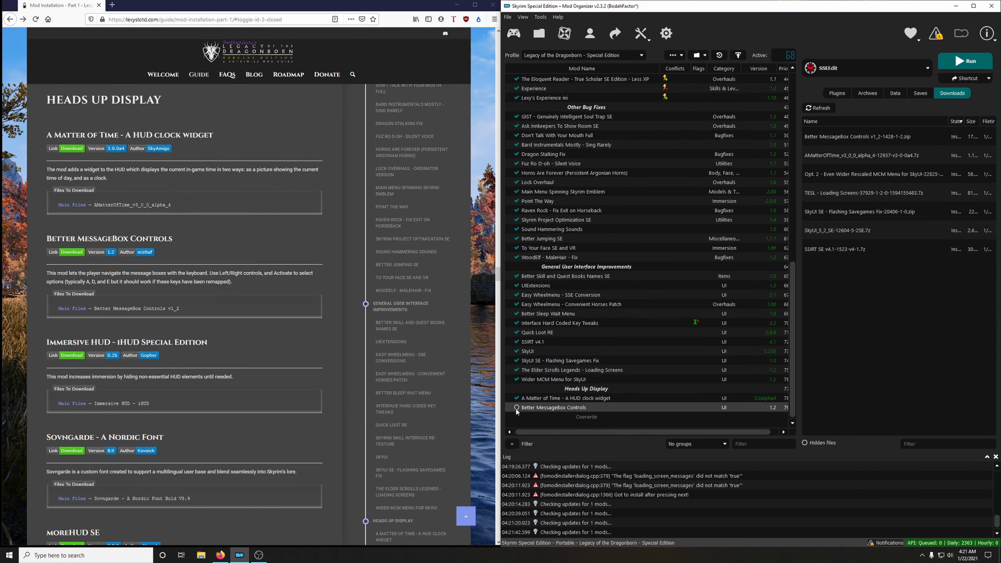
click(516, 407)
Download the Immersive HUD - iHUD main file from the guide's link to the mod manager and close its mod page.
scroll(119, 266, down, 3)
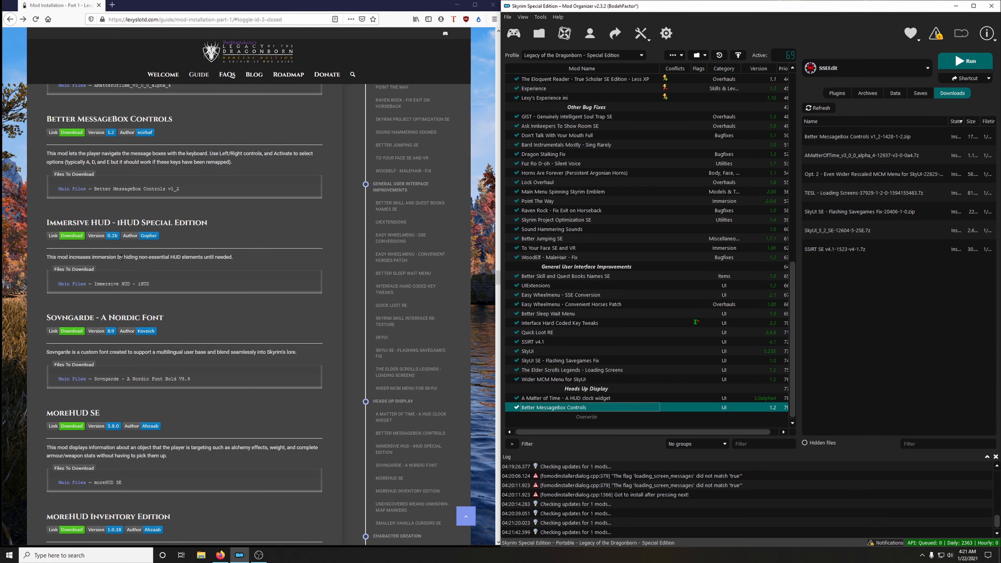
click(72, 235)
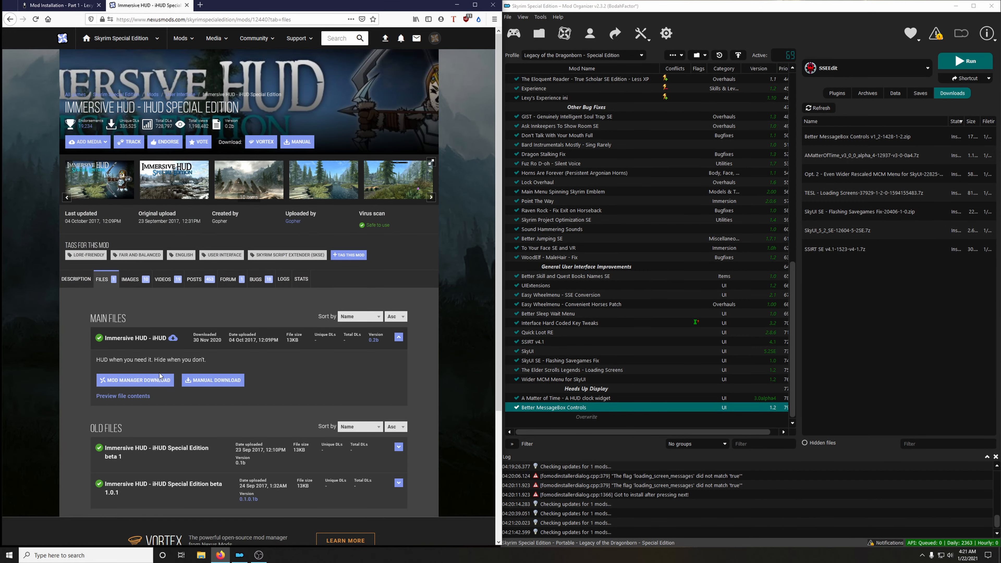
click(134, 380)
click(87, 253)
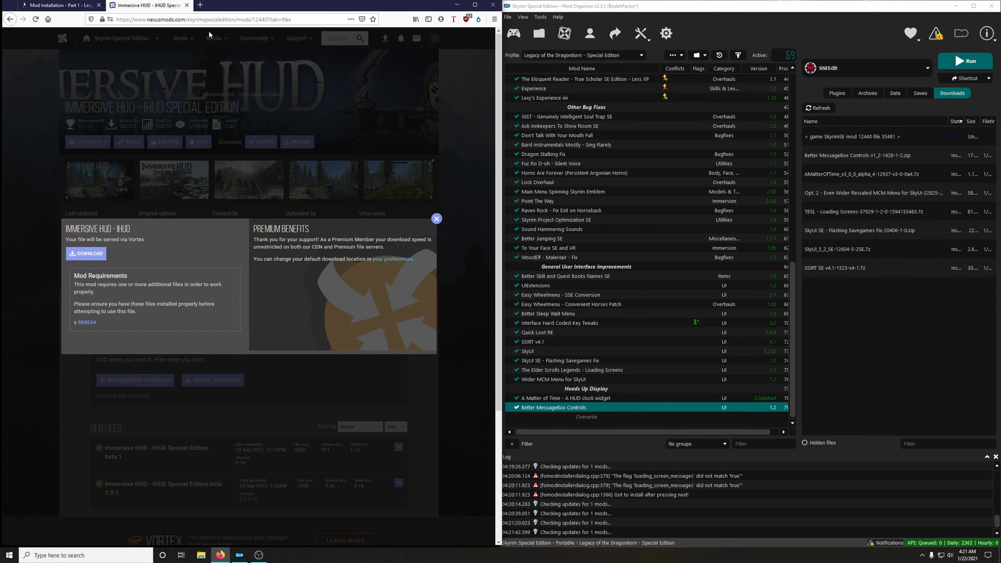
click(187, 6)
Install the Immersive HUD archive under its suggested name without unpacking the BSA, and enable the mod.
double_click(844, 137)
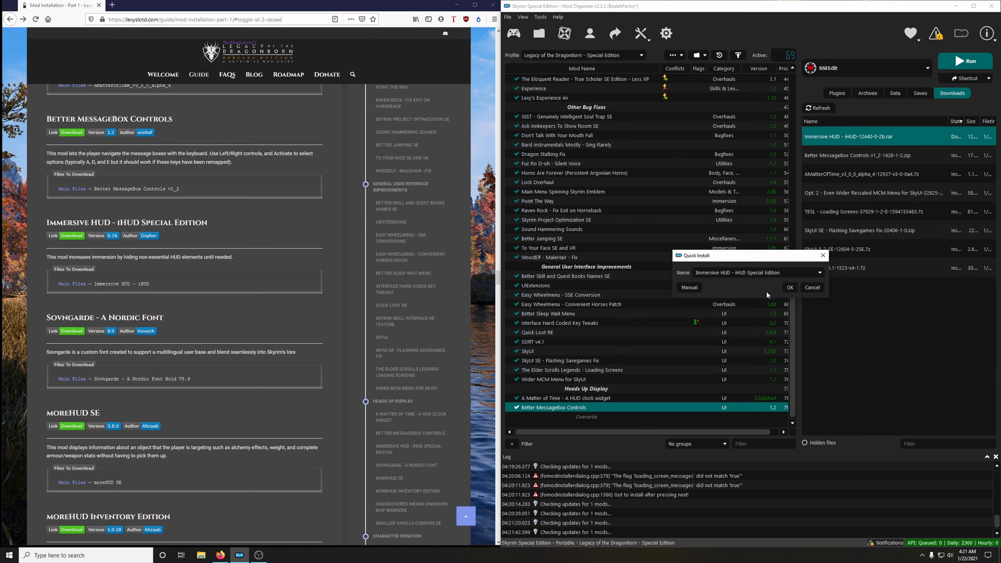
click(786, 286)
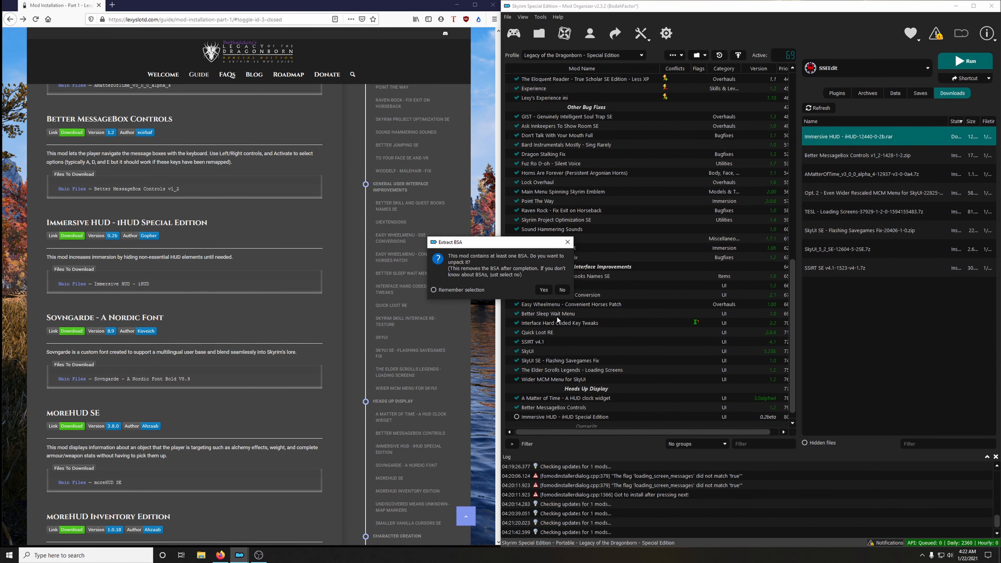
click(562, 290)
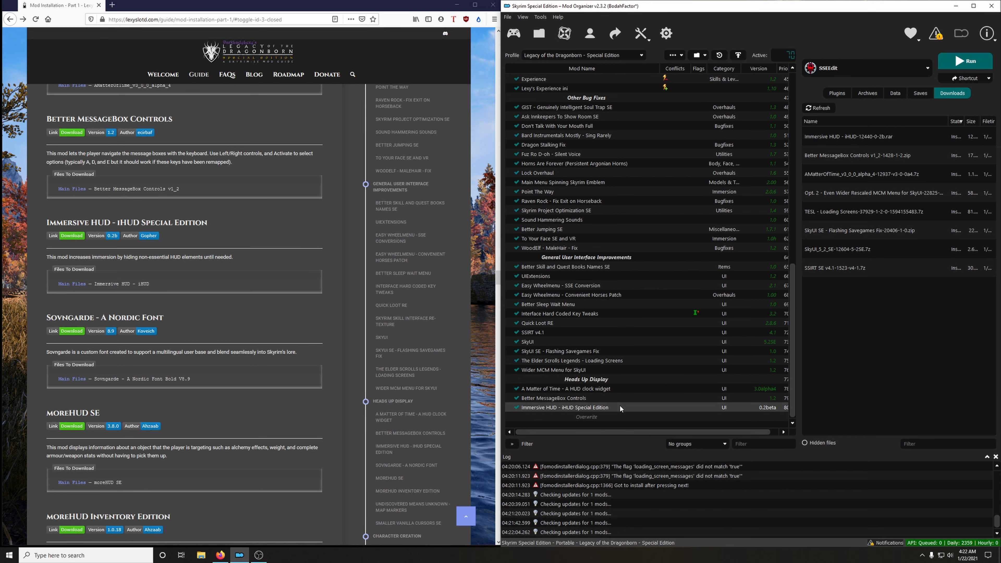
Download the Sovngarde - A Nordic Font Bold V8.9 main file from the guide's link to the mod manager and close its mod page.
scroll(182, 280, down, 3)
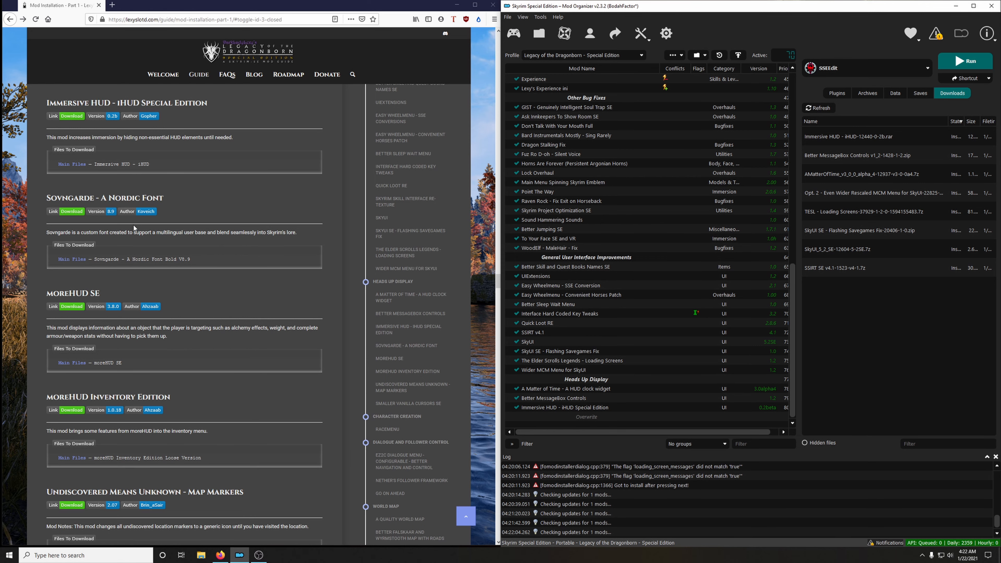
click(71, 212)
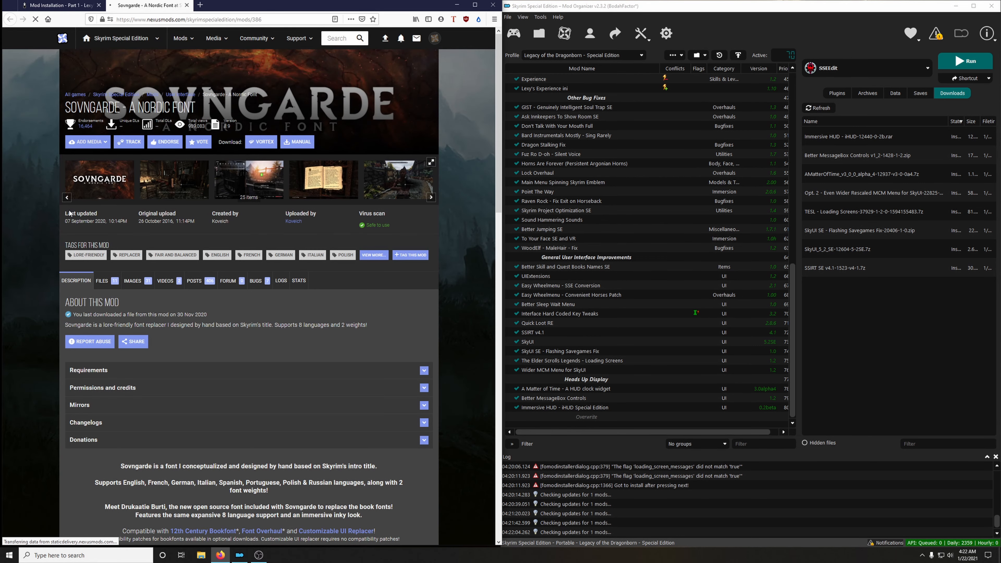
click(104, 281)
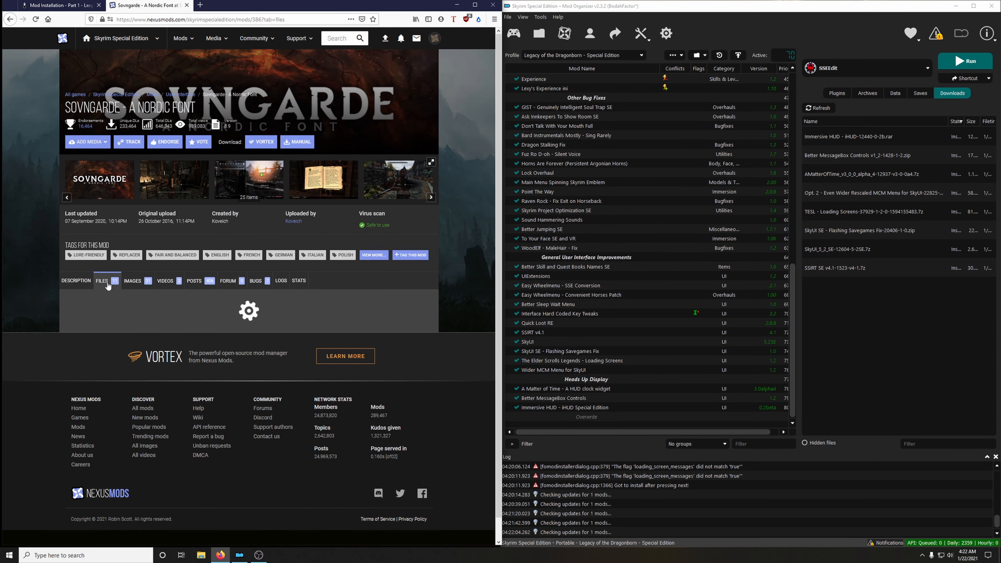
scroll(200, 209, down, 4)
click(61, 7)
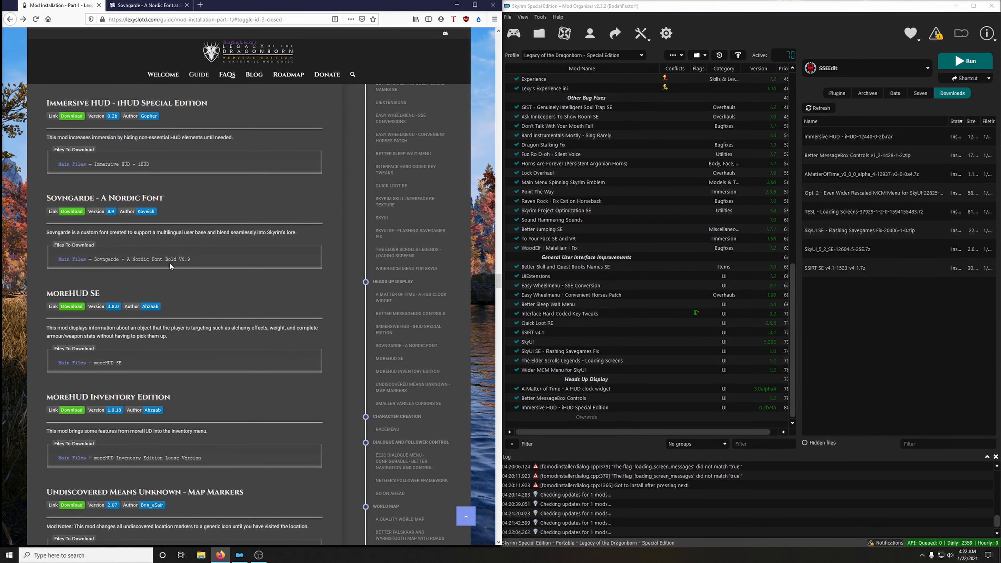
click(146, 6)
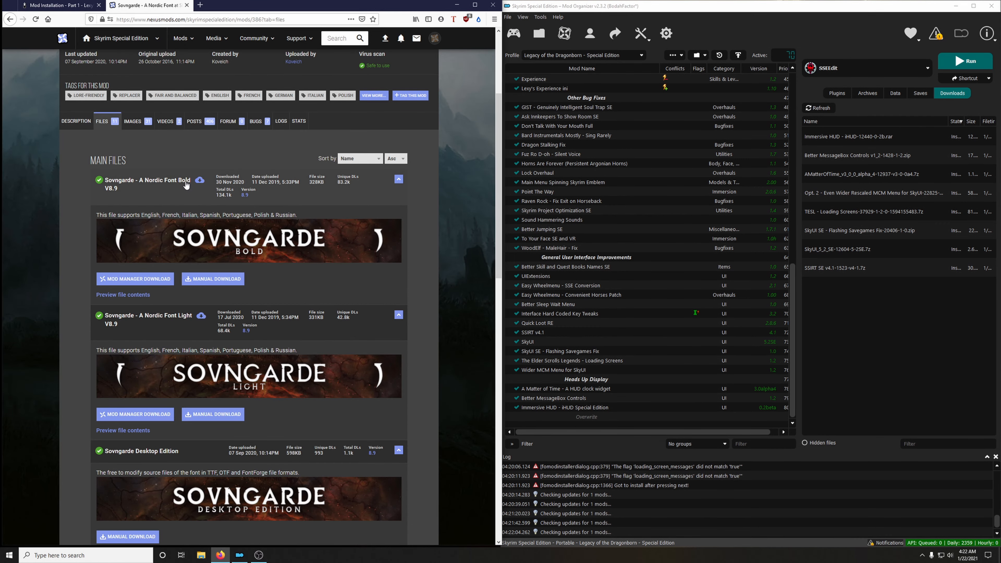
click(136, 278)
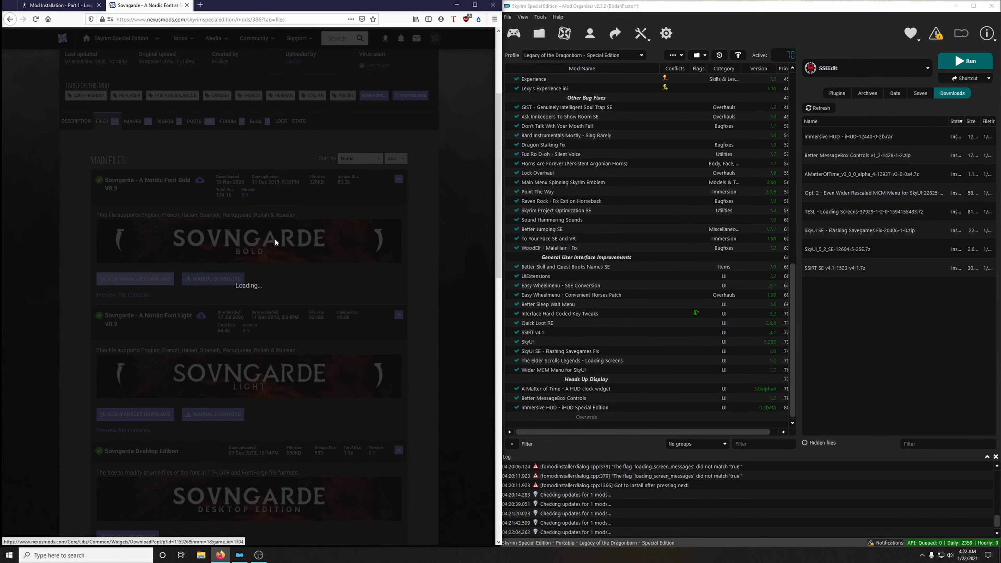
click(187, 5)
Install the downloaded Sovngarde archive as Sovngarde - A Nordic Font and enable the mod.
double_click(829, 139)
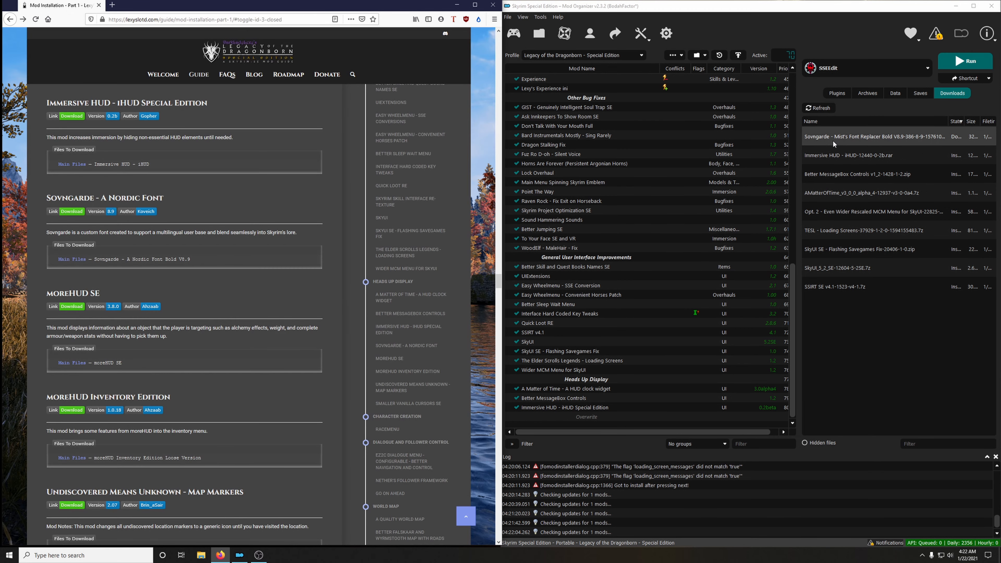
click(802, 287)
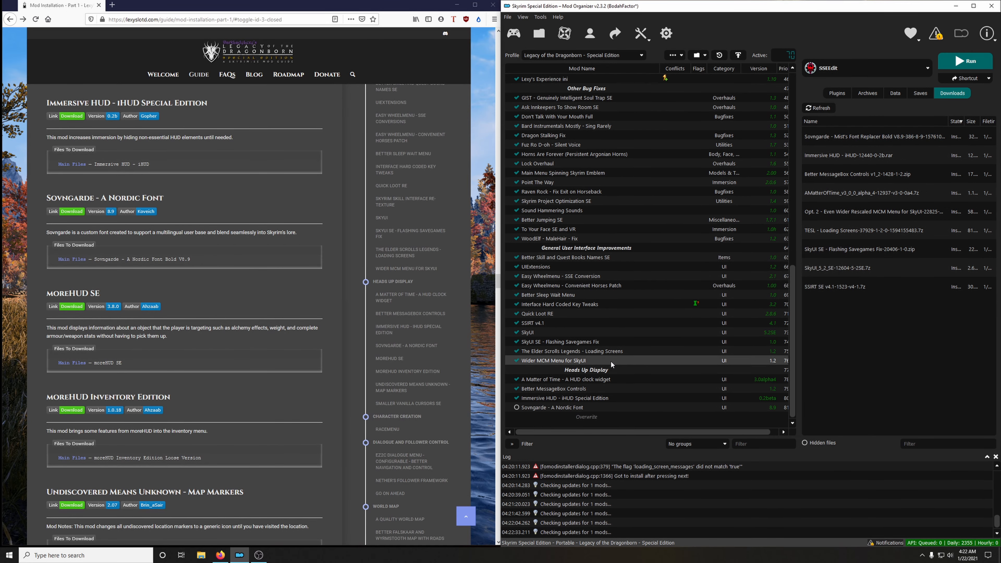
click(516, 407)
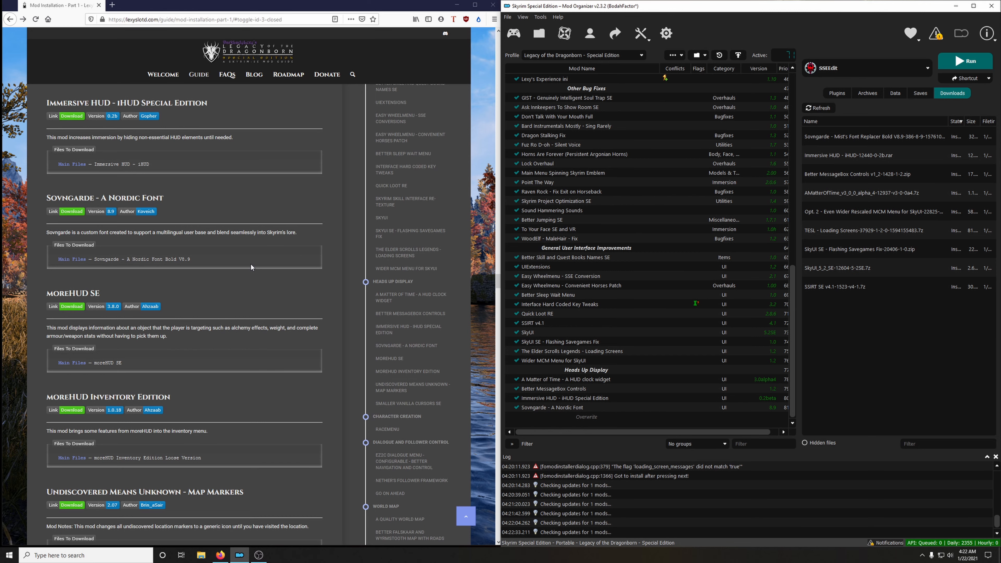
Download the moreHUD SE main file, not the Light Master version, from the guide's link to the mod manager and close its mod page.
scroll(247, 262, down, 3)
click(73, 158)
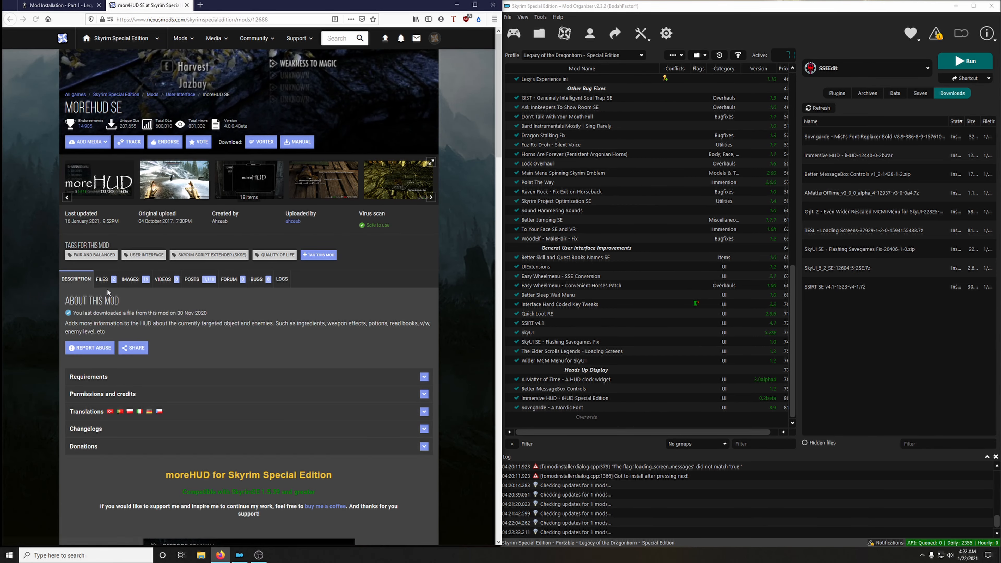
click(105, 281)
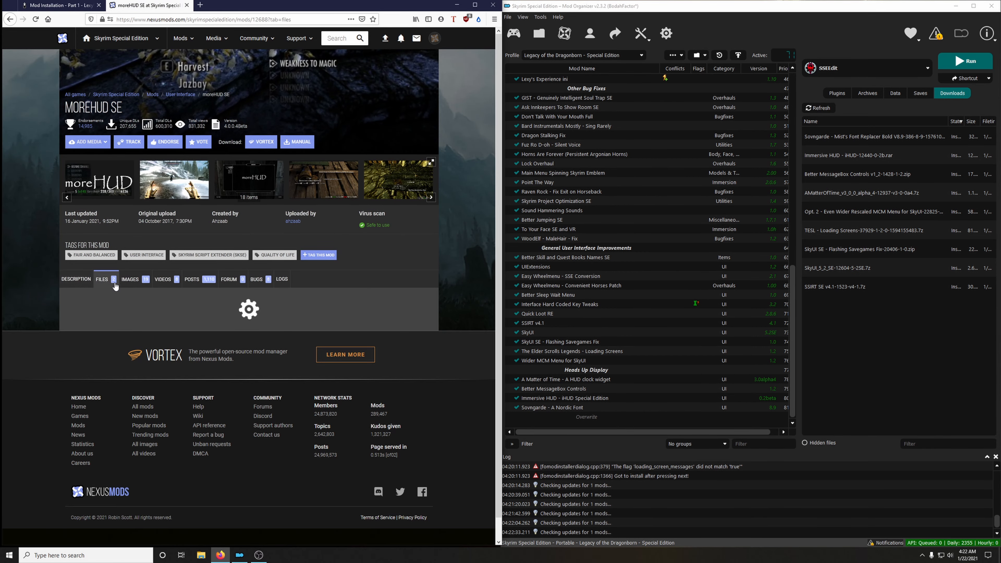
scroll(350, 285, down, 2)
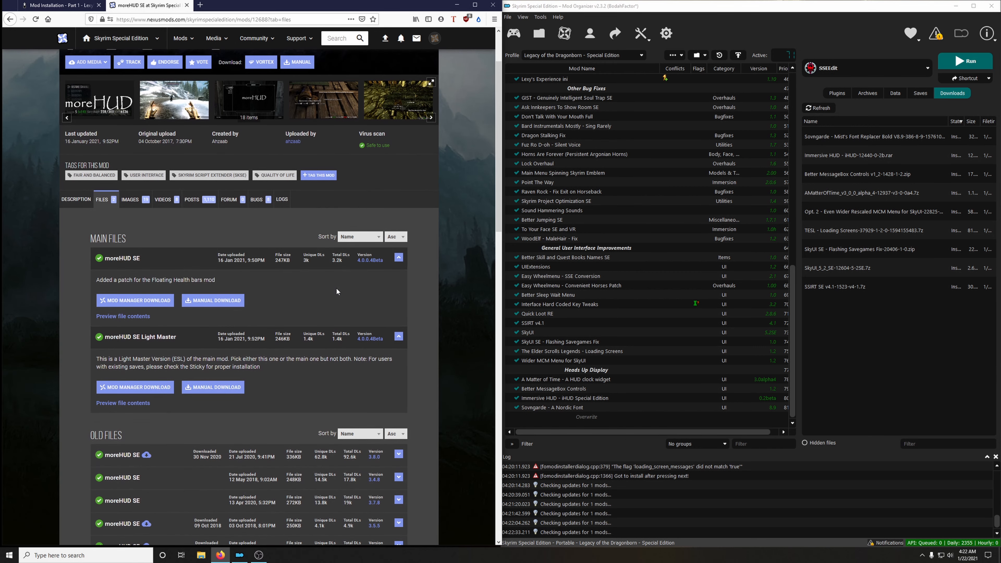
click(149, 303)
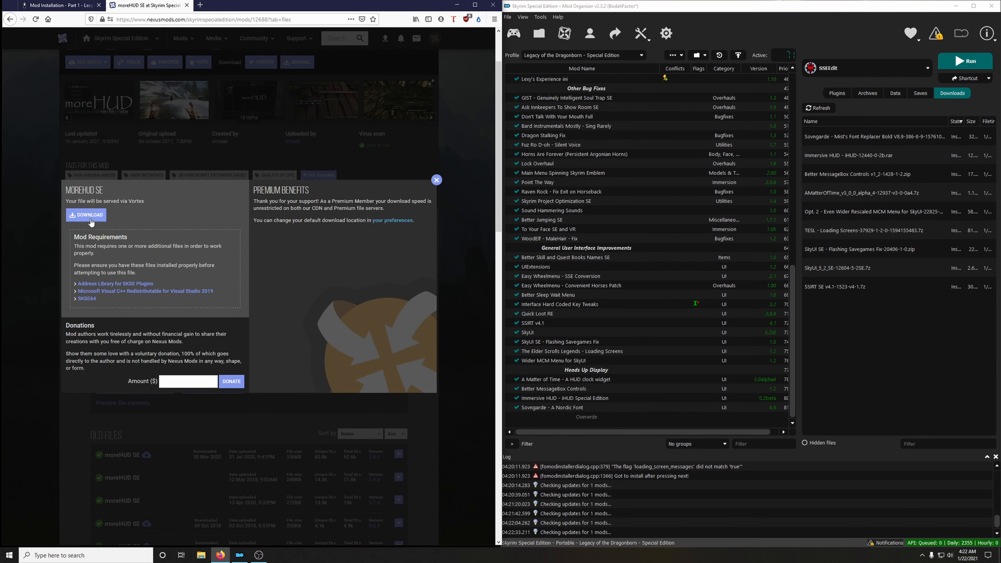
click(90, 215)
click(187, 4)
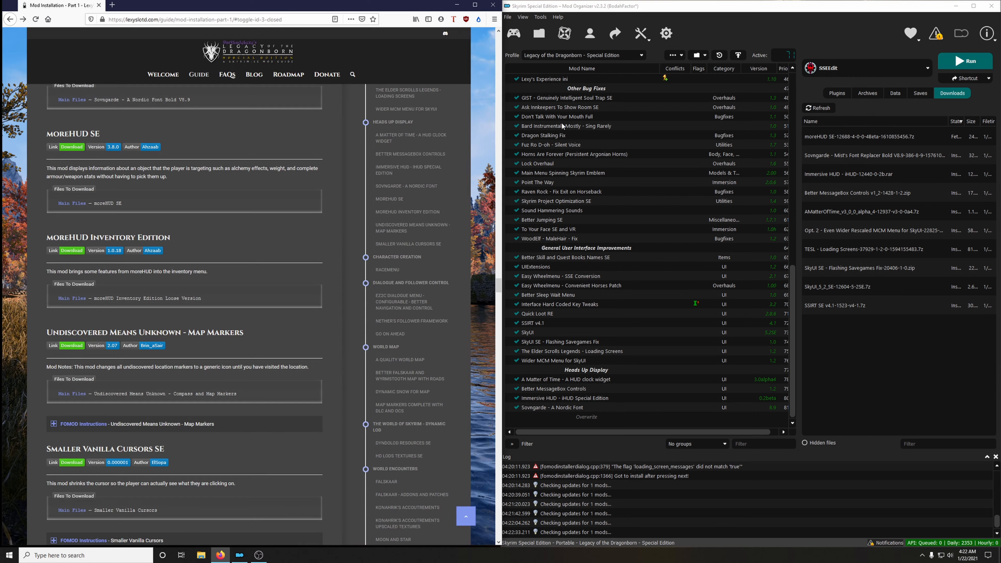
Install the moreHUD SE archive under its suggested name without unpacking the BSA, and enable the mod.
double_click(837, 136)
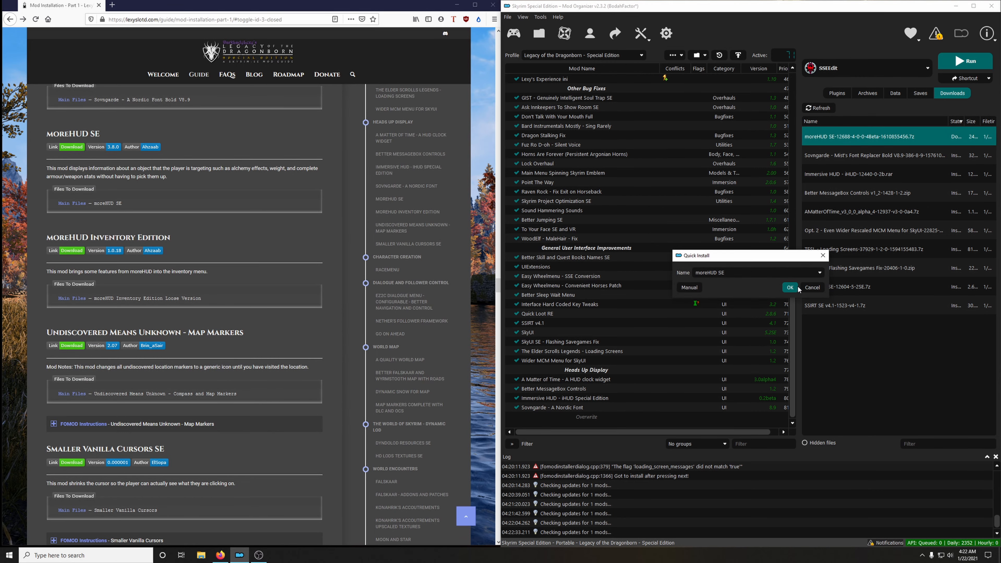
click(808, 287)
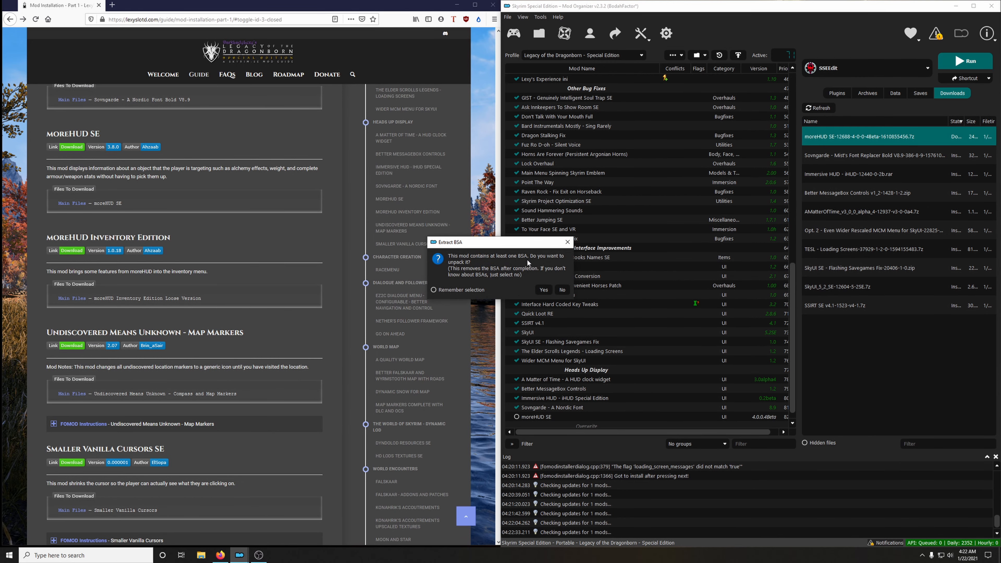
click(560, 292)
click(517, 407)
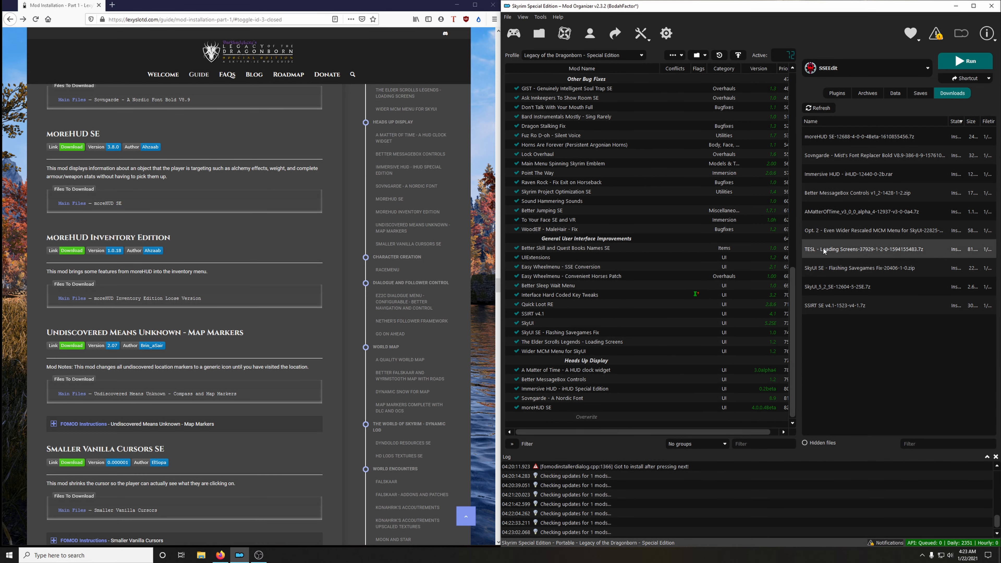
Delete all installed downloads from the downloads list and from disk.
right_click(824, 252)
click(867, 318)
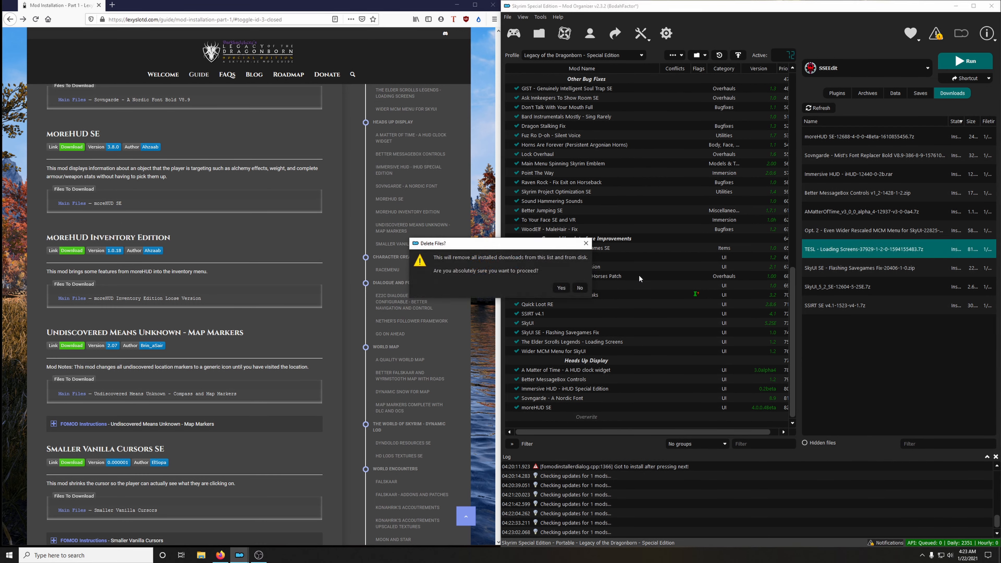
click(561, 288)
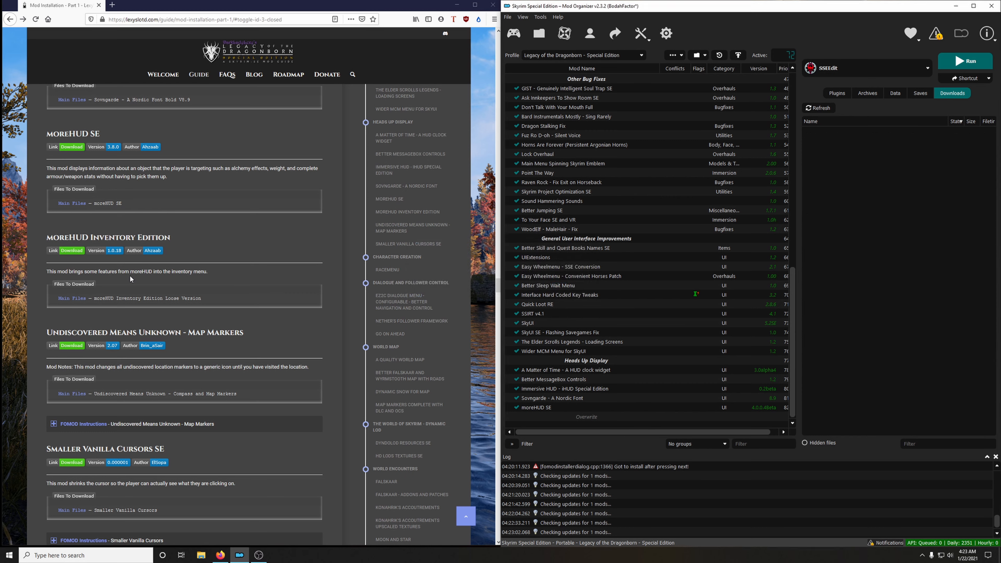
Download the moreHUD Inventory Edition Loose Version main file from the guide's link to the mod manager and close its mod page.
click(72, 251)
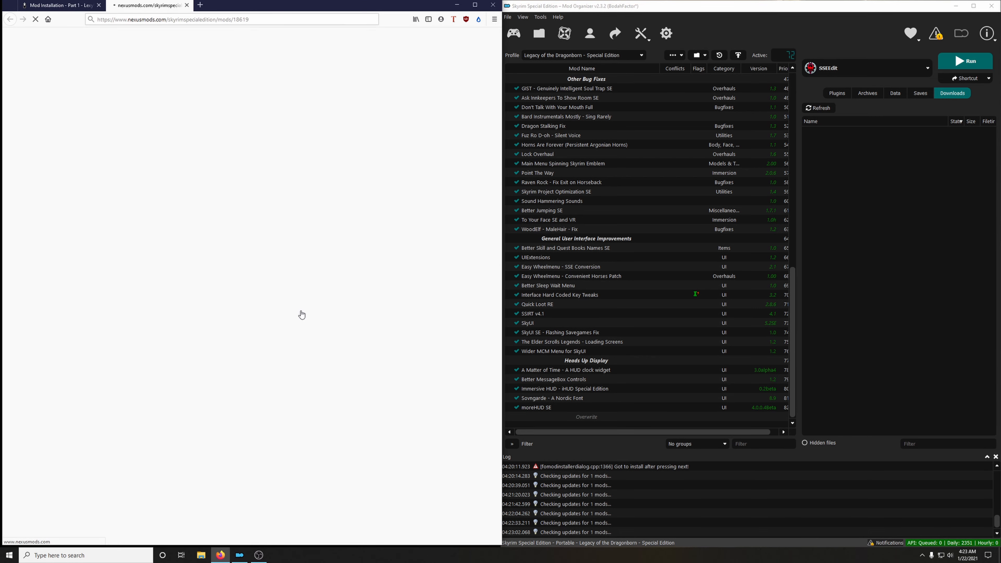
click(103, 279)
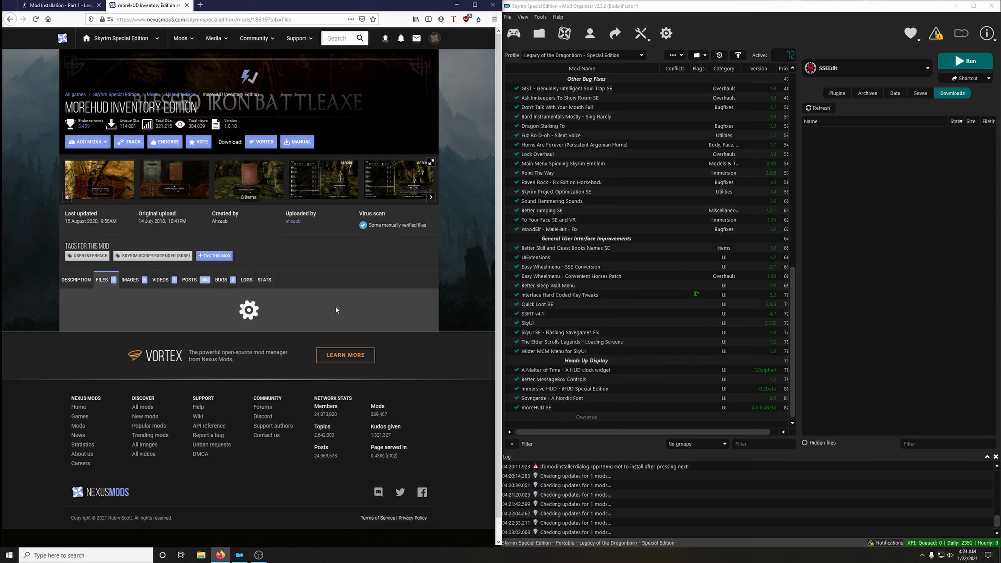
scroll(331, 311, down, 3)
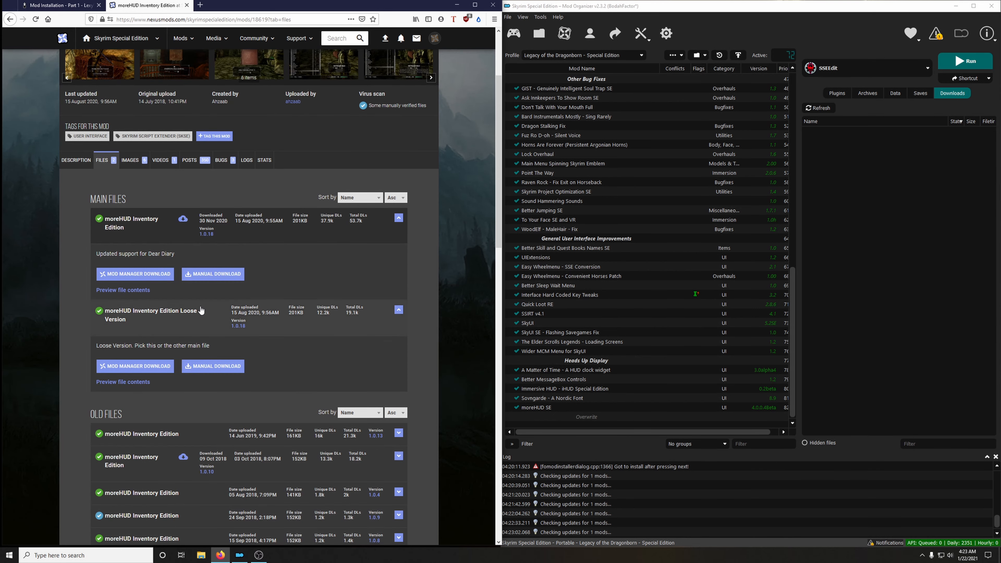
click(140, 366)
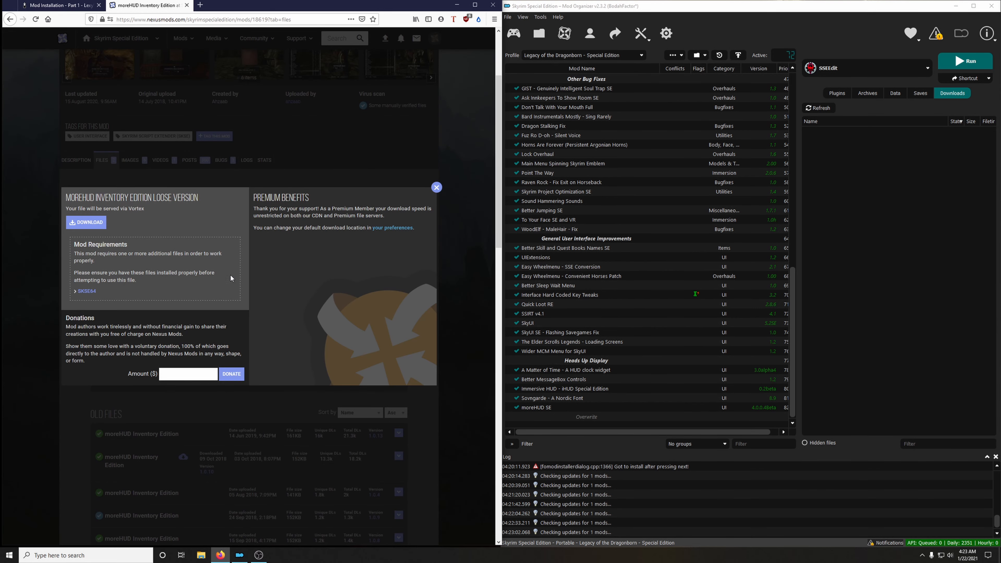
click(186, 5)
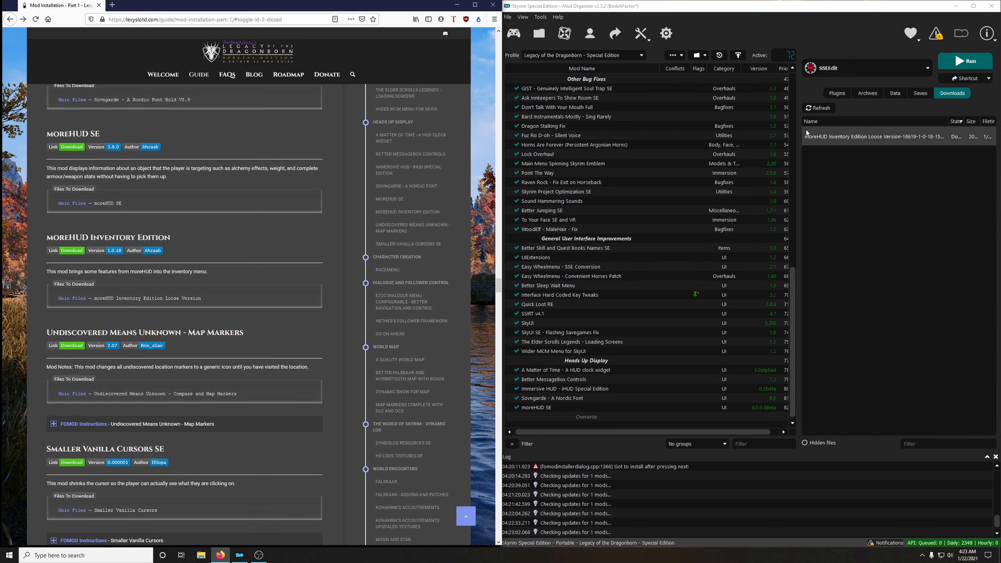
Install the loose-version archive as moreHUD Inventory Edition, enable the mod and endorse it.
double_click(847, 139)
click(825, 286)
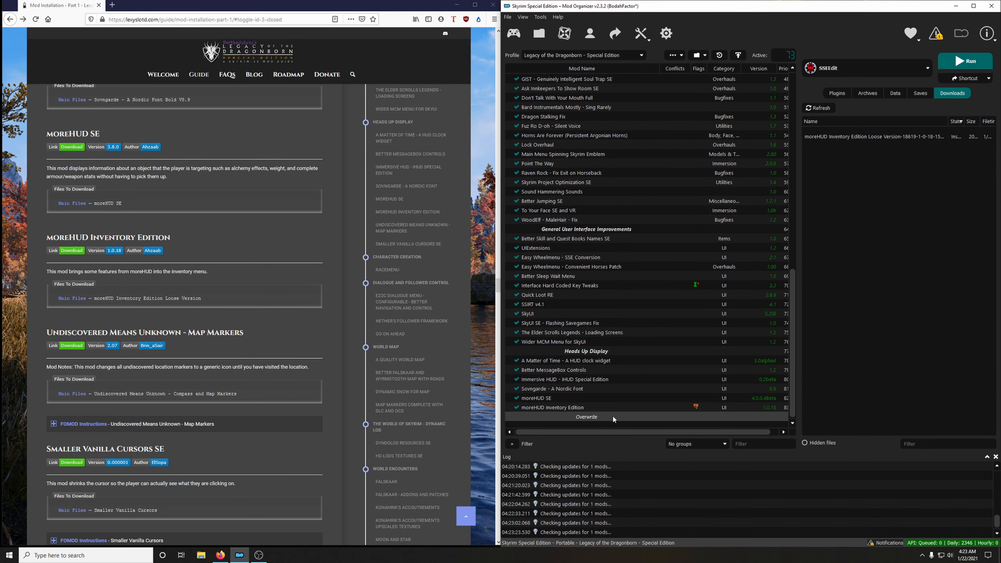
right_click(693, 406)
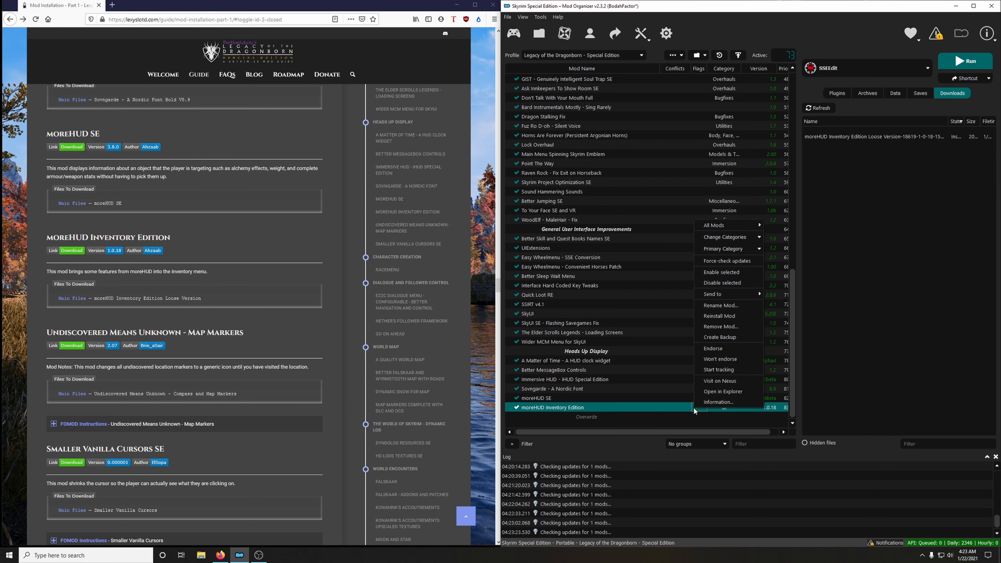
click(720, 350)
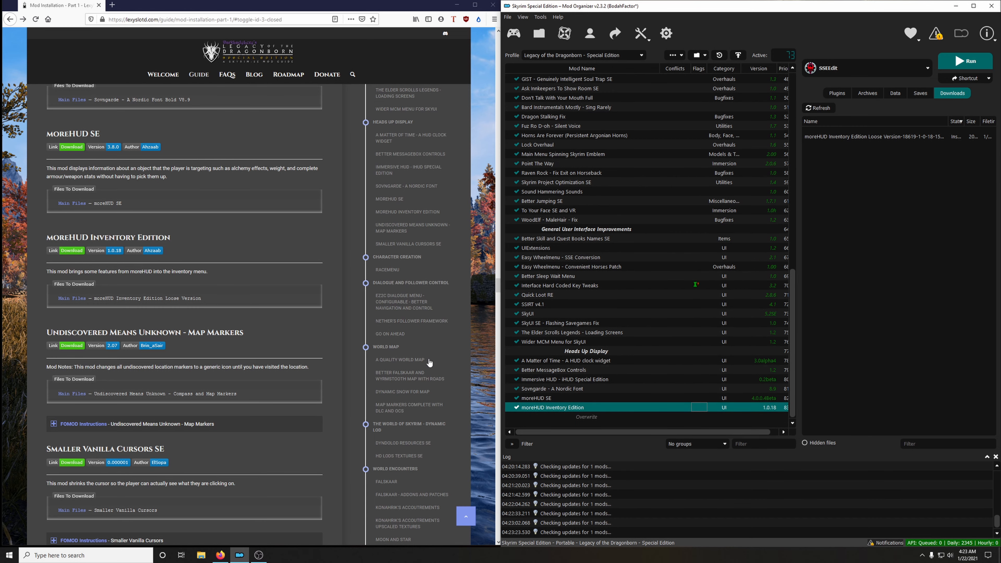
Download the Undiscovered Means Unknown - Compass and Map Markers main file from the guide's link to the mod manager and close its mod page.
scroll(286, 350, down, 3)
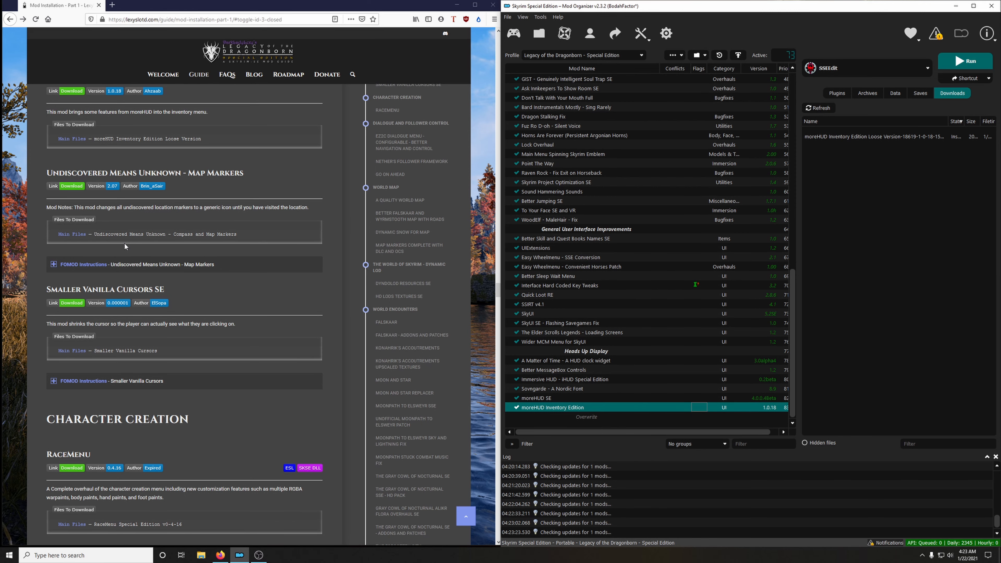
click(66, 186)
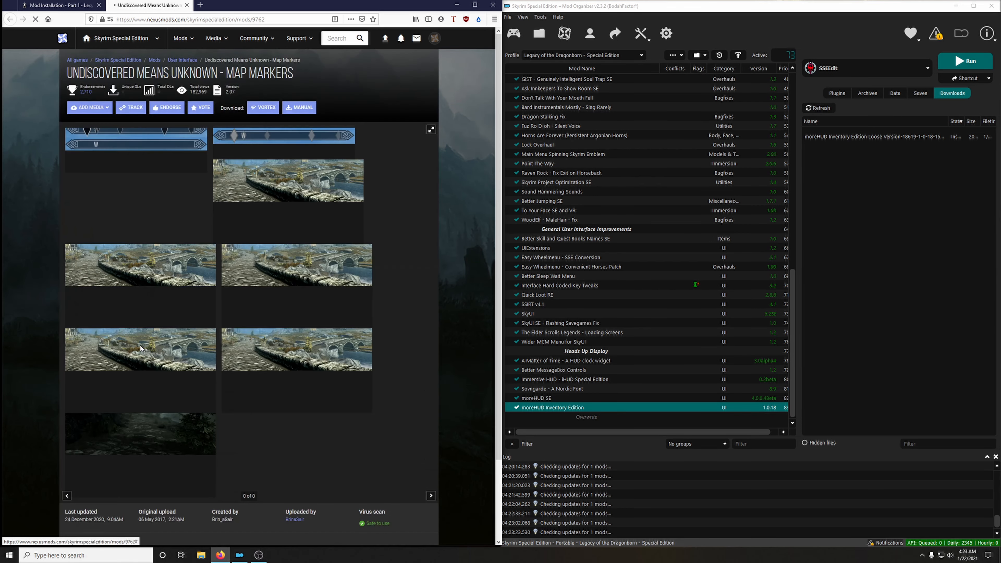
click(103, 247)
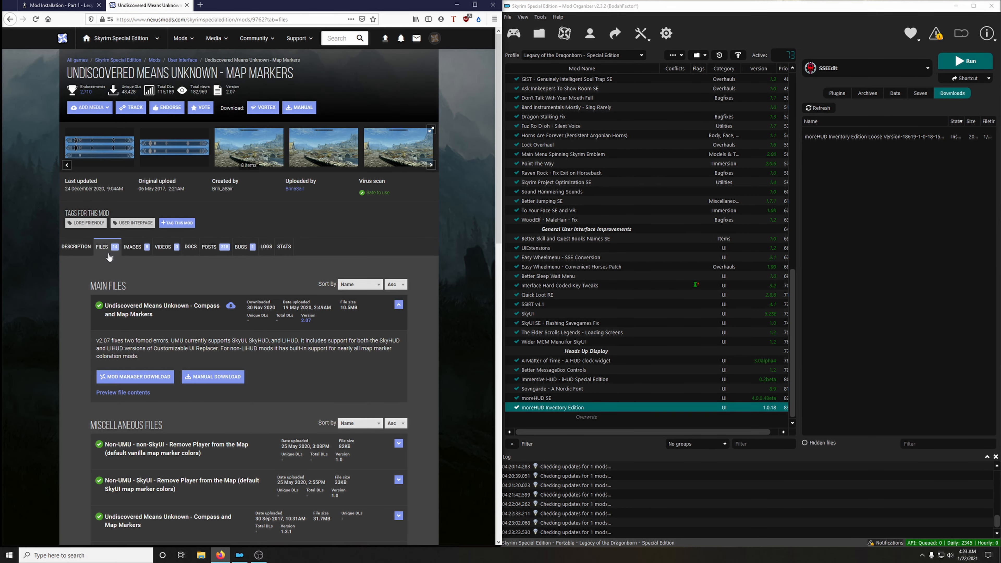
scroll(189, 376, down, 4)
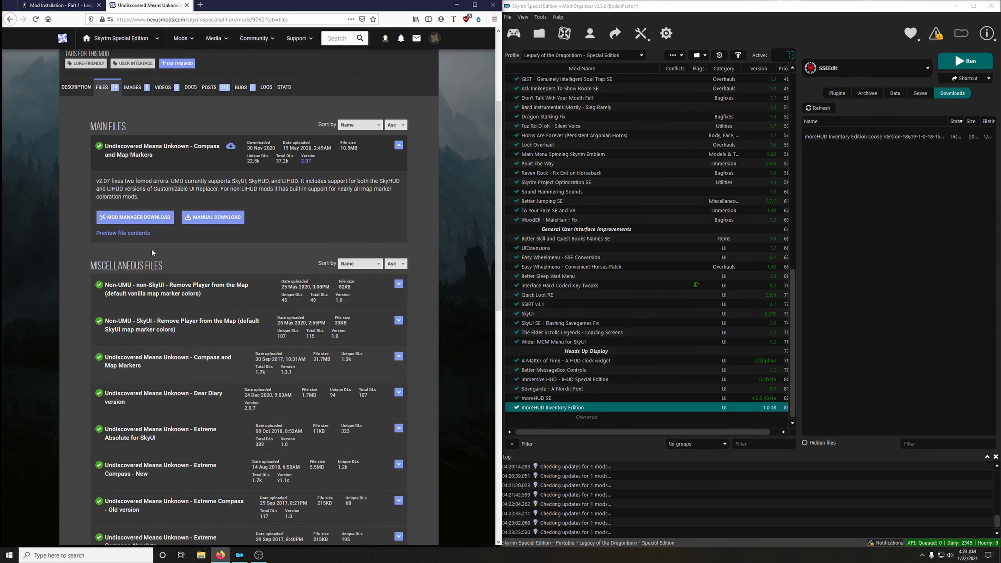
click(135, 216)
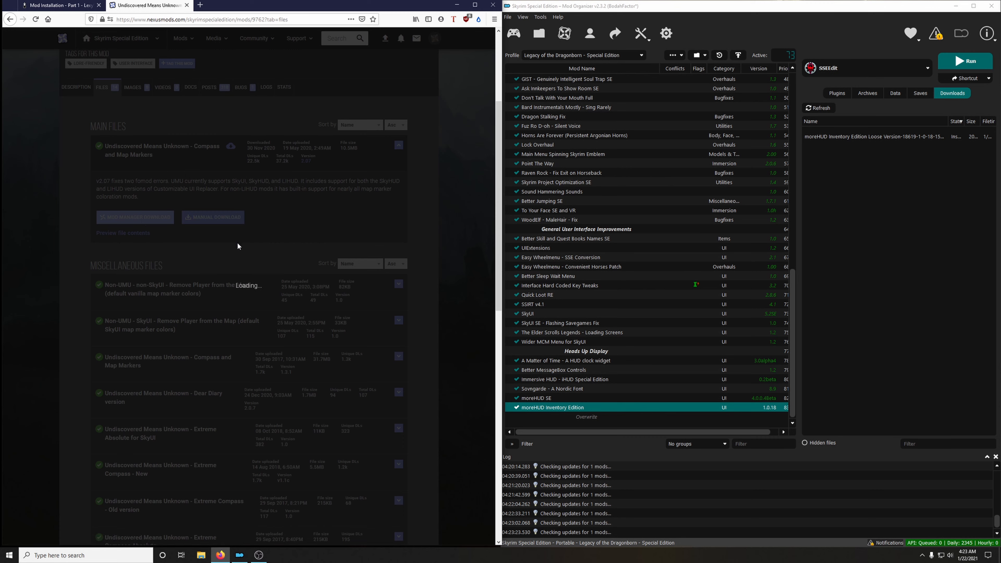
click(186, 5)
Start installing the Undiscovered Means Unknown archive and open the guide's FOMOD instructions image for it beside the installer.
double_click(847, 137)
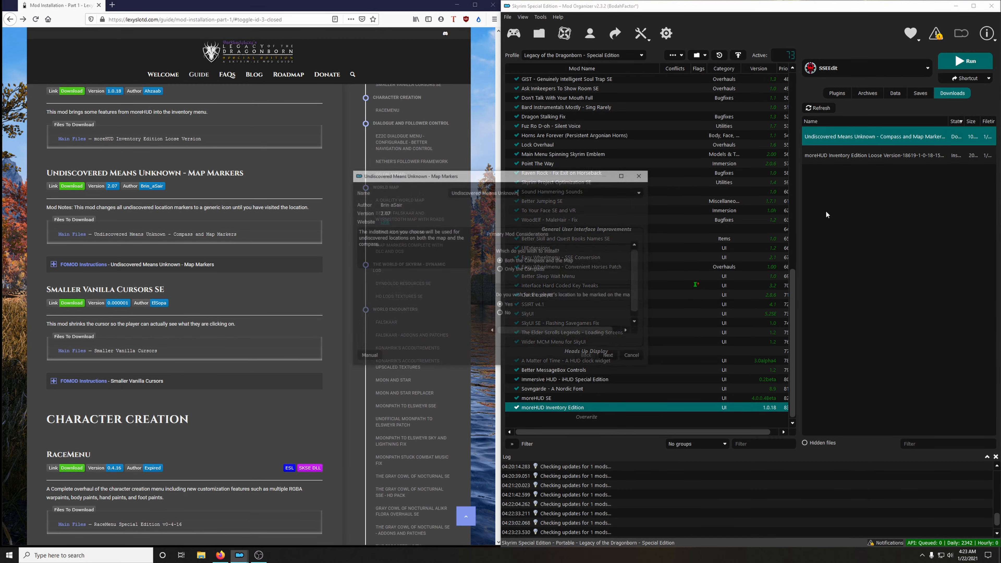
drag(541, 176, 729, 158)
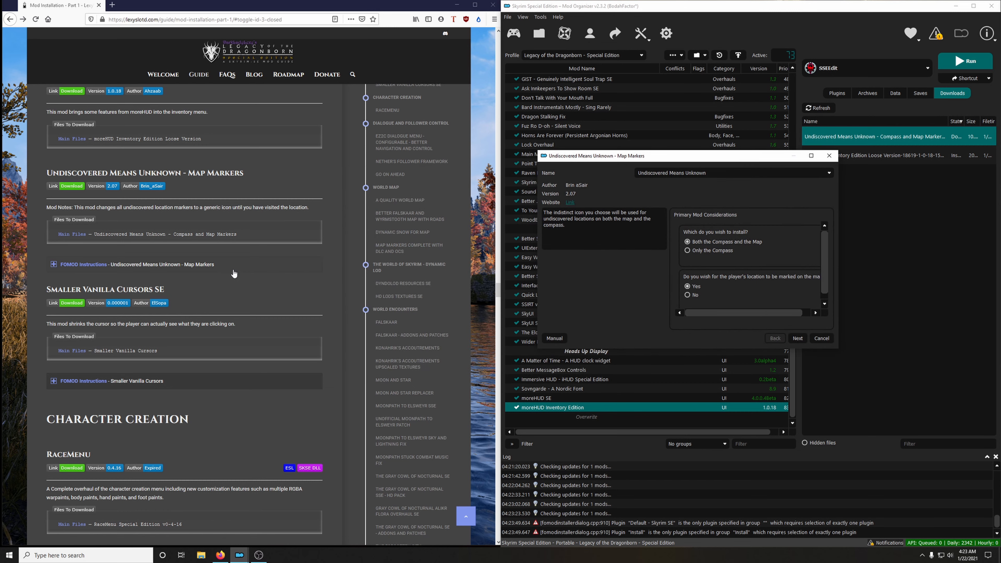
click(98, 268)
scroll(131, 253, down, 2)
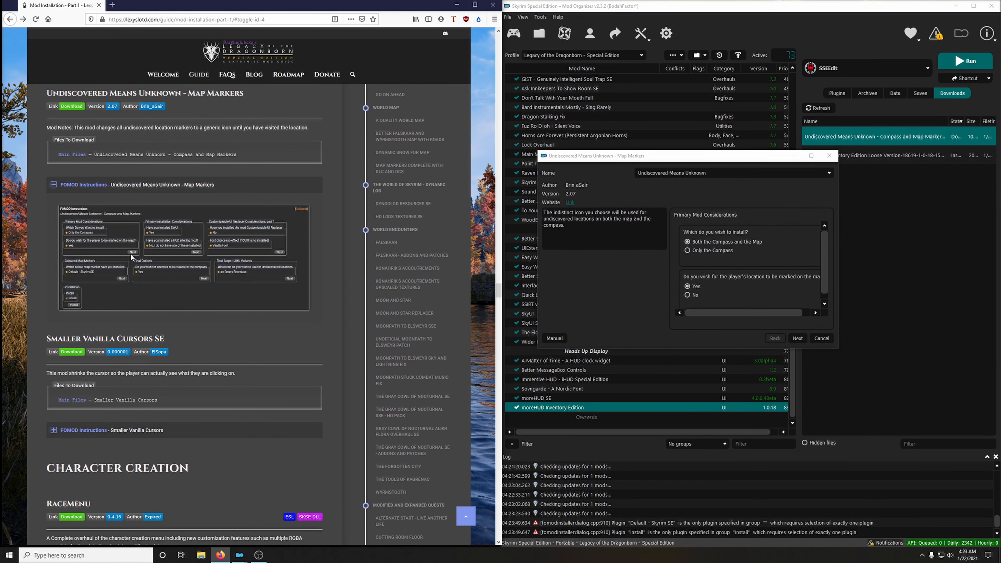
right_click(134, 243)
click(141, 247)
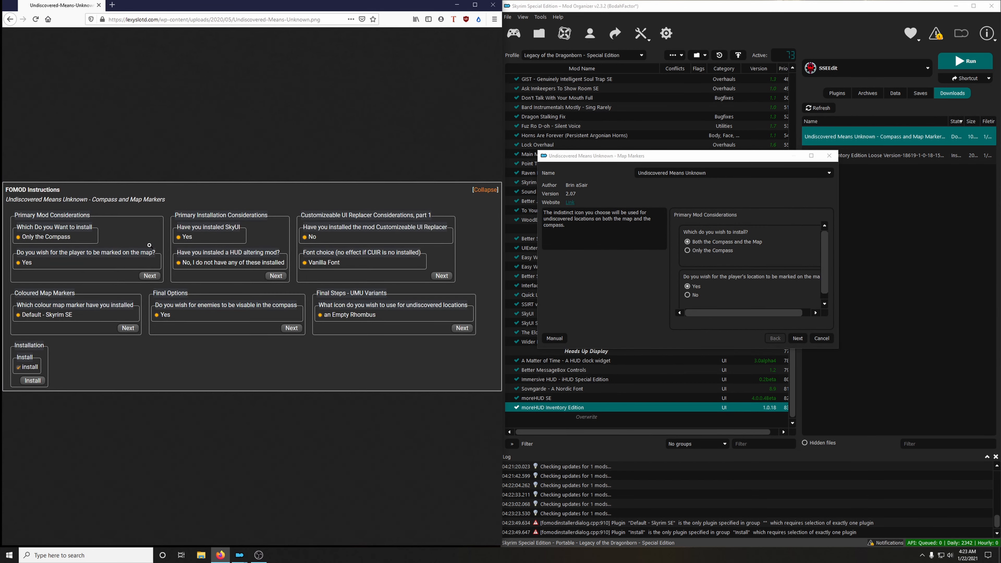
Choose Only the Compass, player marked on map, SkyUI installed, no HUD-altering mod, no Customizeable UI Replacer and Vanilla Font in the installer.
click(706, 173)
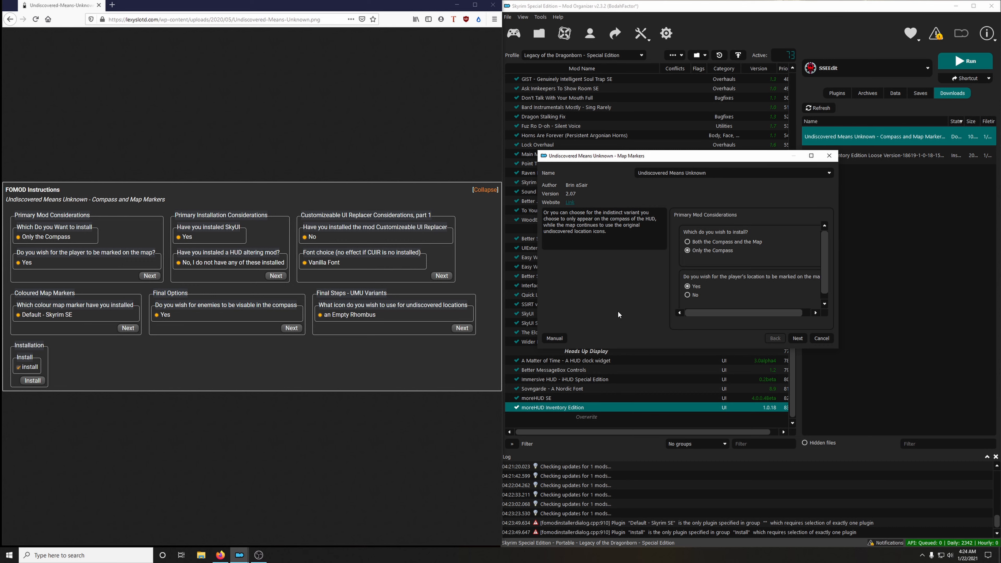
click(802, 336)
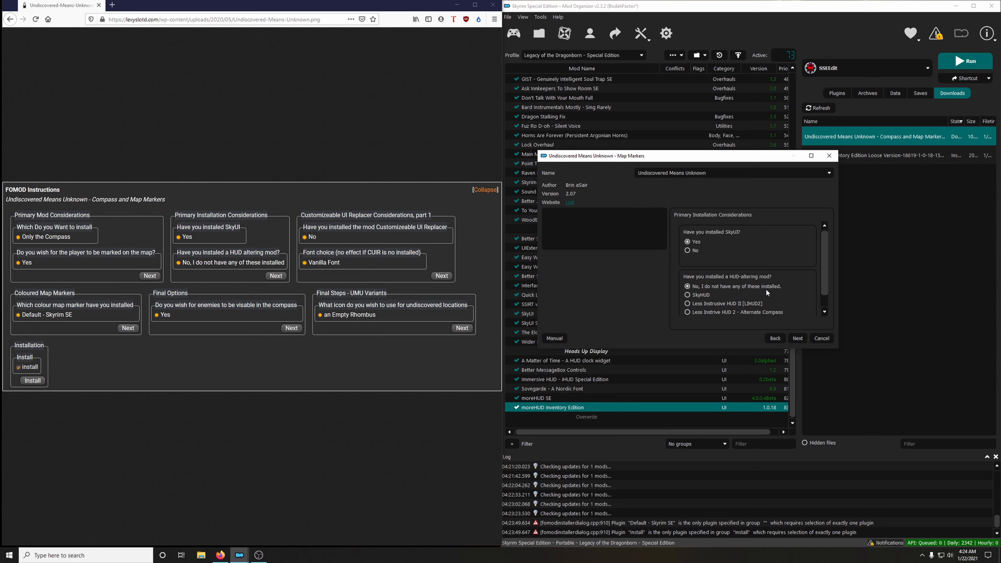
click(797, 338)
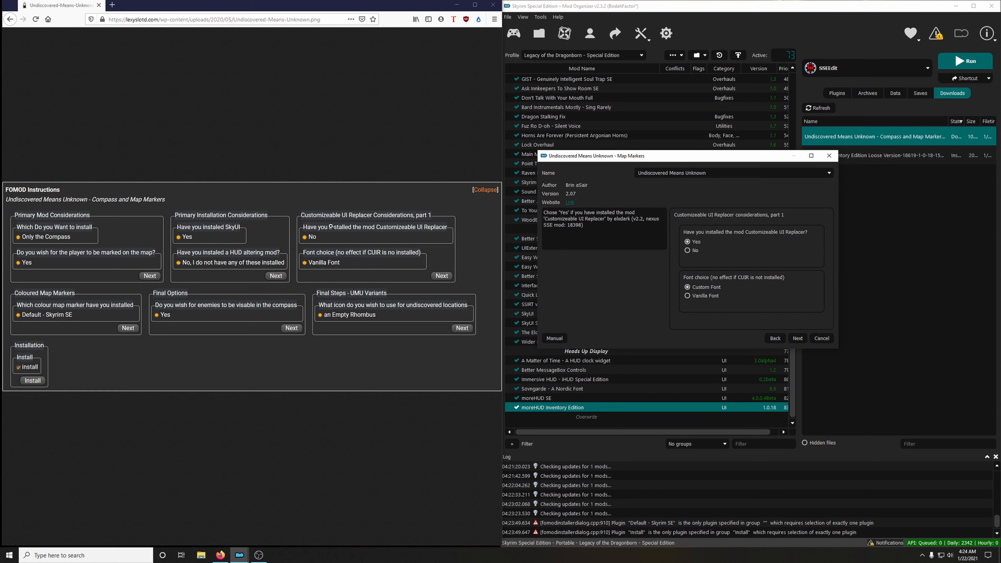
click(689, 252)
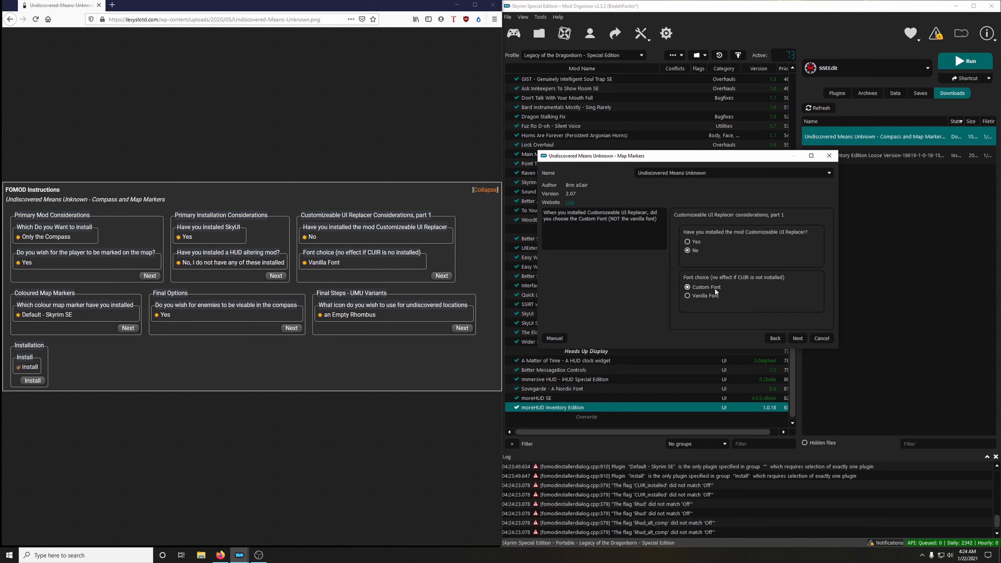
click(705, 298)
click(797, 337)
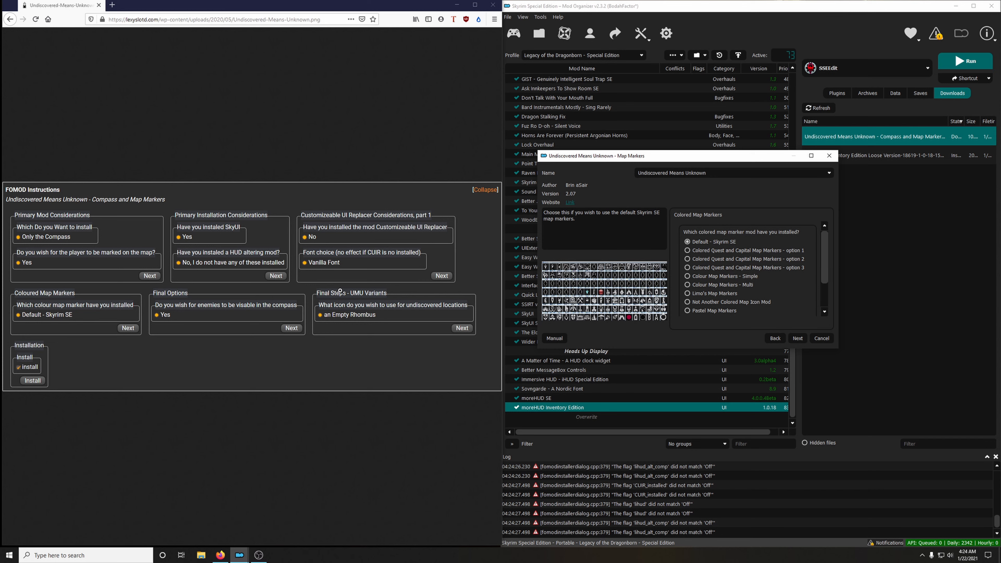
Finish installing Undiscovered Means Unknown with Default - Skyrim SE markers, enemies visible in the compass and an Empty Rhombus icon, and enable the mod.
click(796, 338)
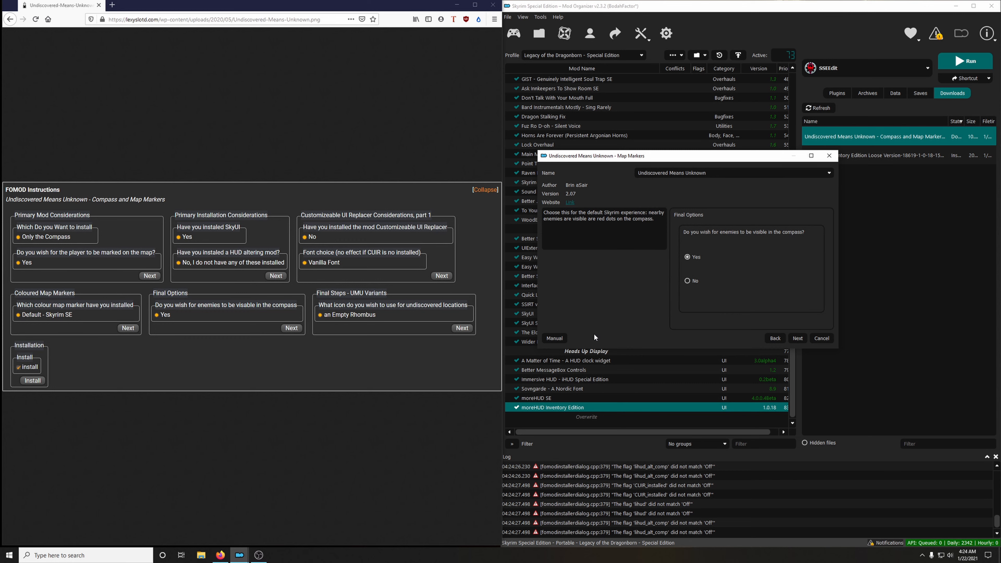
click(799, 338)
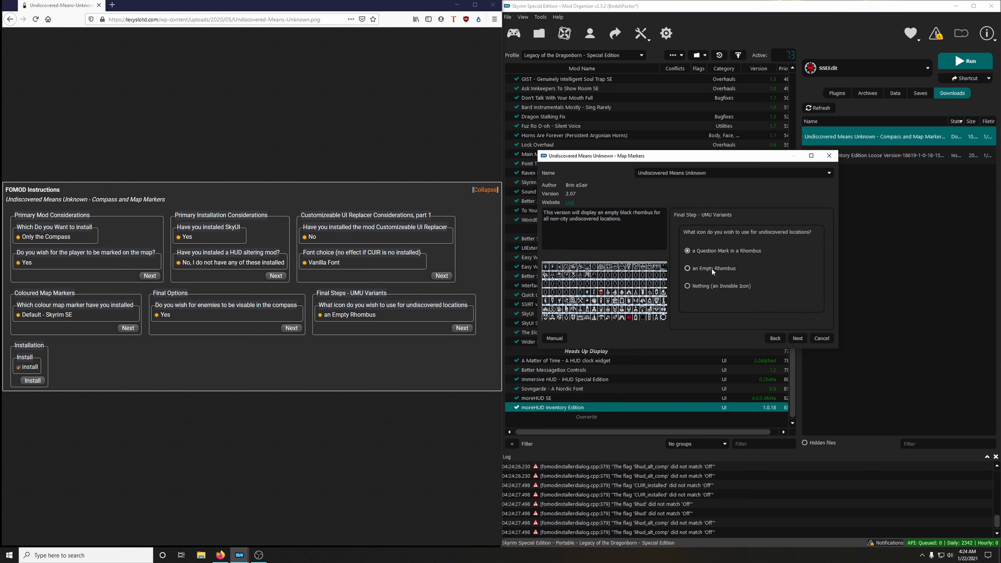
click(798, 339)
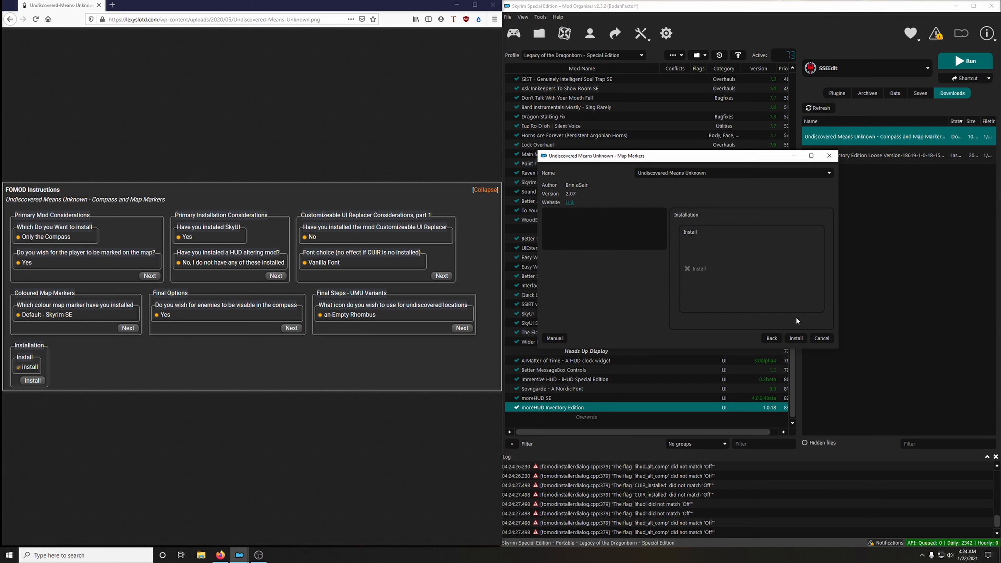
click(796, 338)
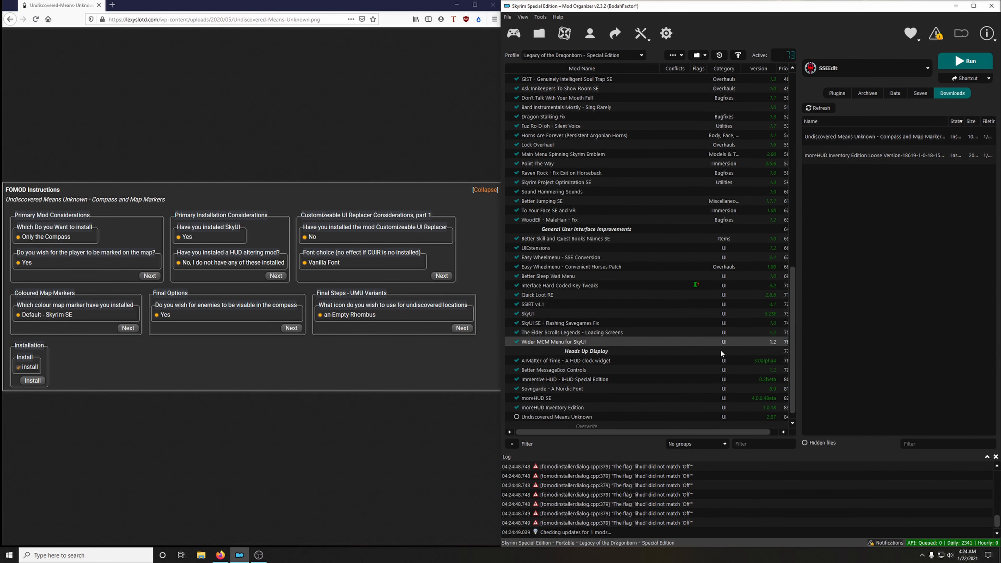
click(516, 408)
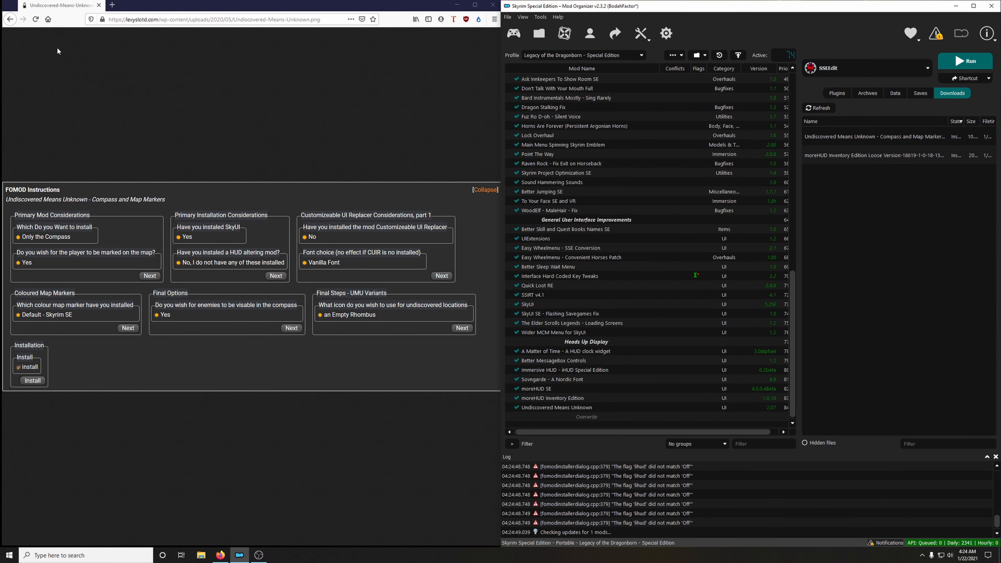
Return to the guide page and collapse the FOMOD instructions for Undiscovered Means Unknown.
click(10, 20)
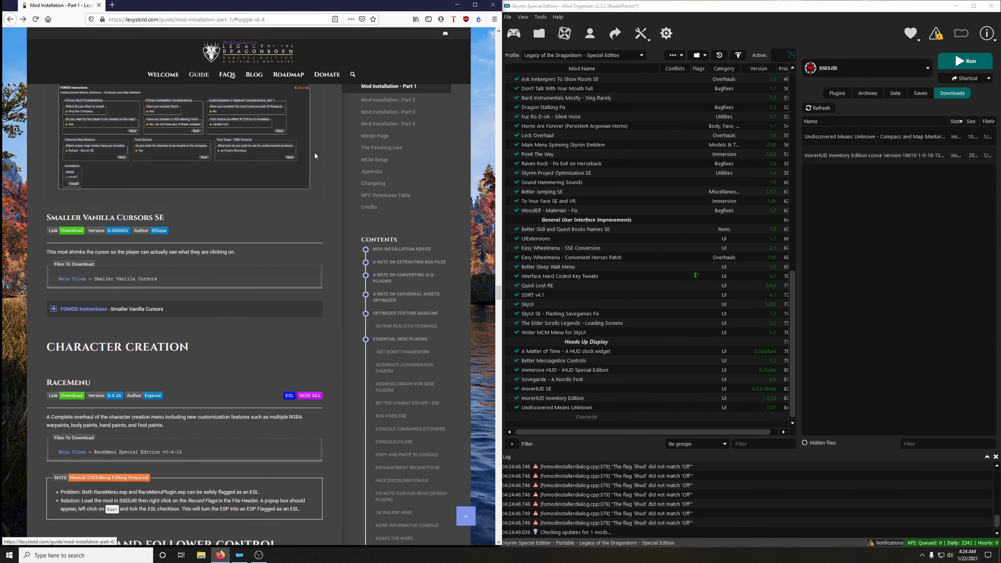
click(84, 110)
scroll(115, 141, down, 2)
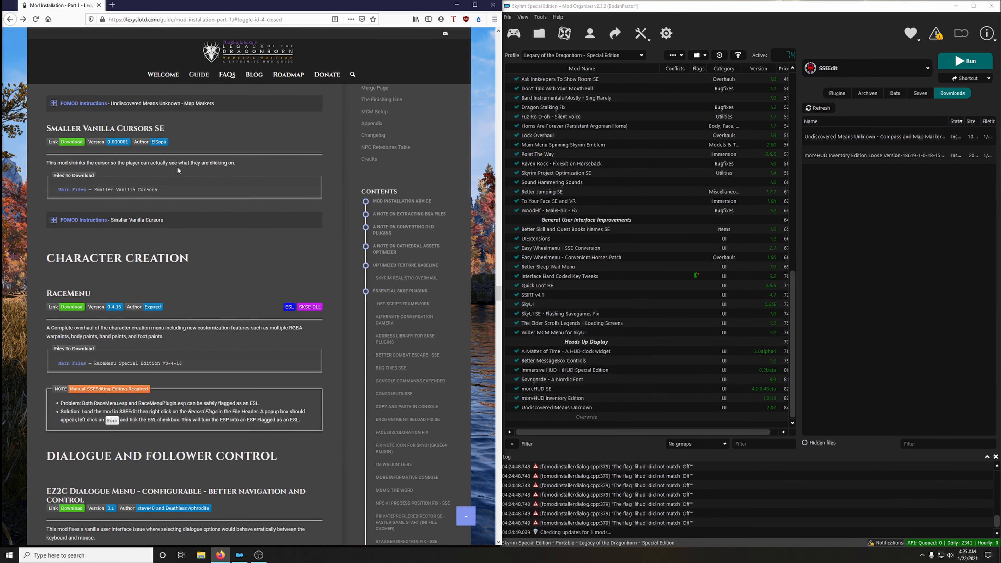
Download the Smaller Vanilla Cursors main file from the guide's link to the mod manager and close its mod page.
click(71, 145)
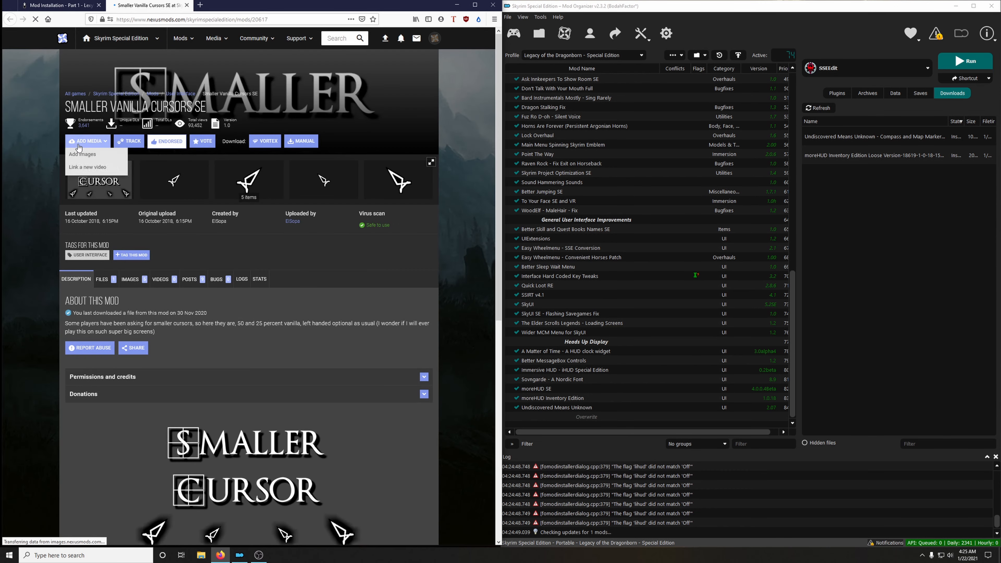
click(102, 279)
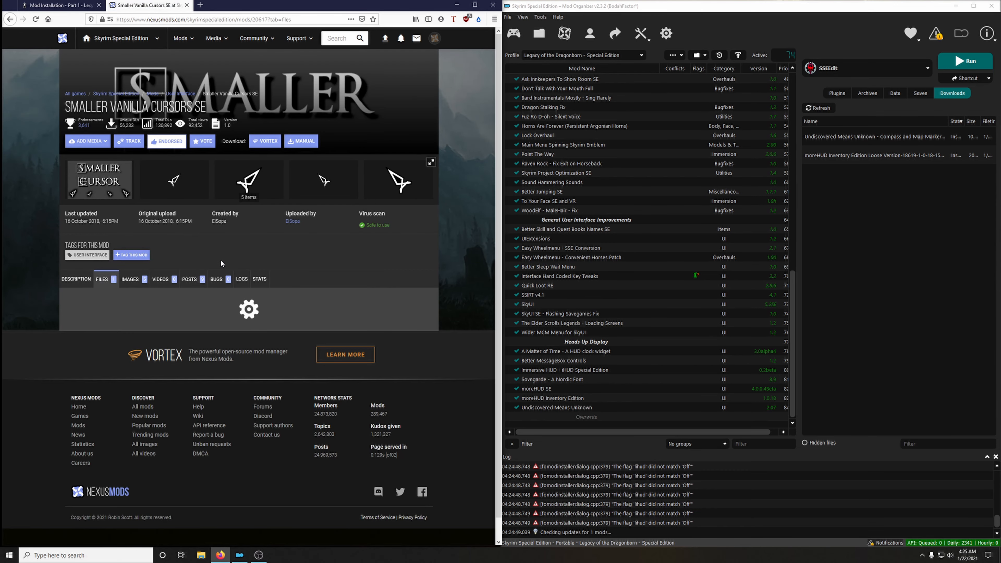
scroll(141, 316, down, 2)
click(141, 314)
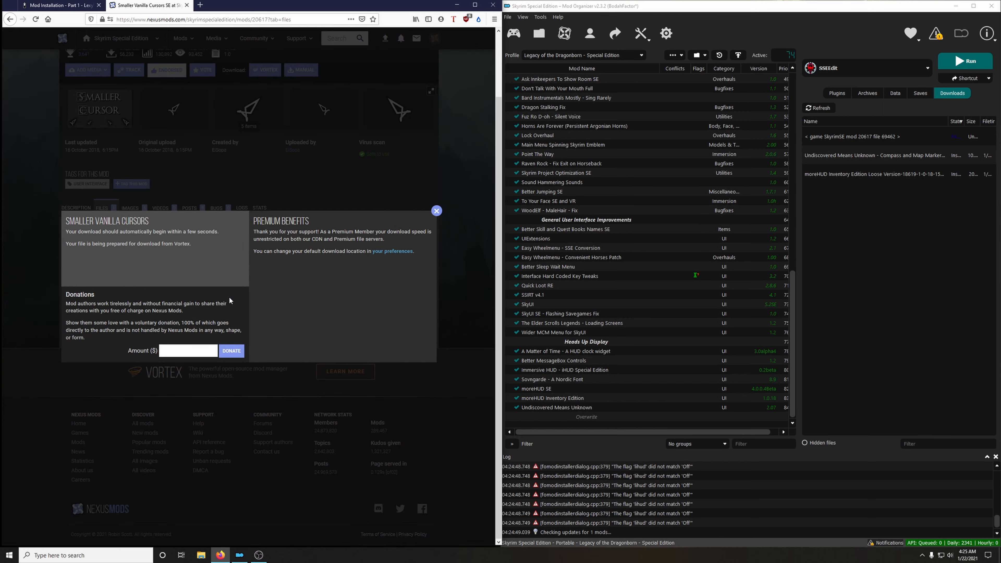
click(187, 4)
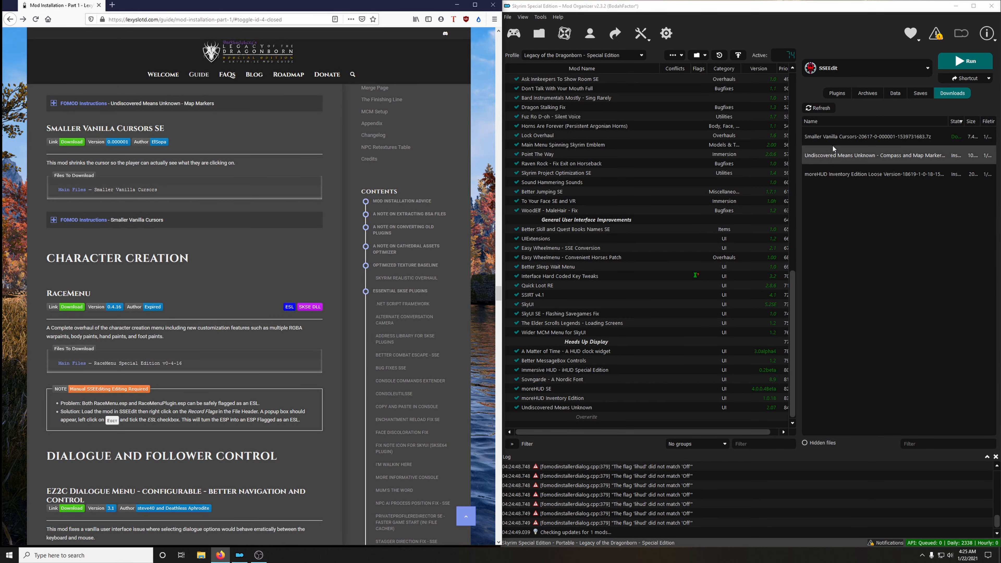
Install Smaller Vanilla Cursors with the Right option as shown in the guide's FOMOD instructions, and enable the mod.
double_click(830, 136)
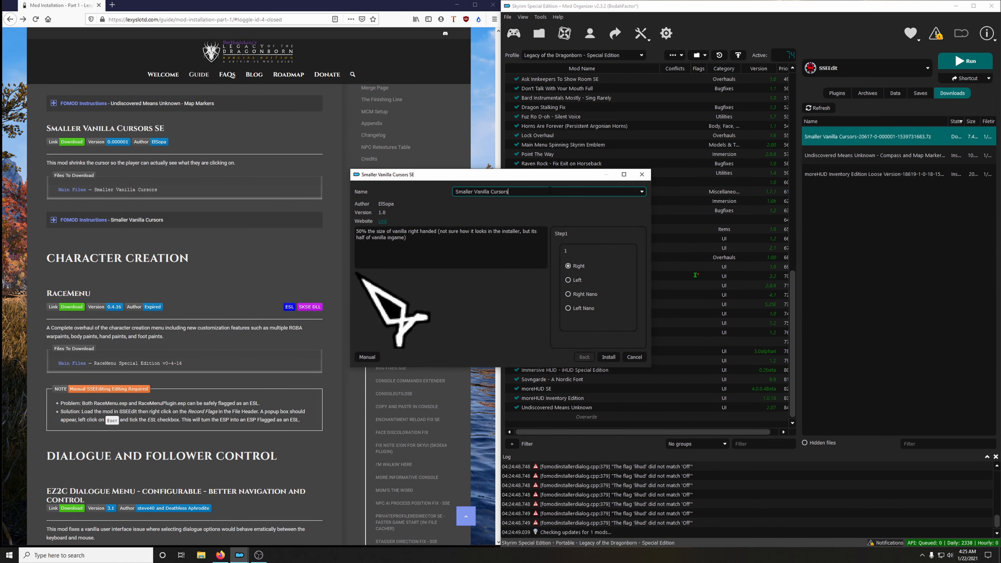
drag(545, 176, 696, 131)
click(128, 224)
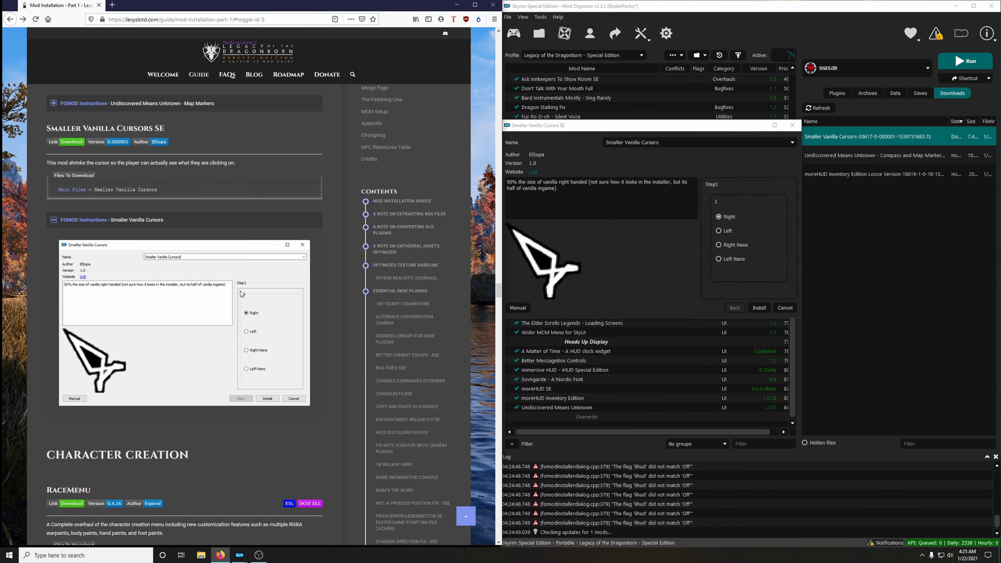
click(757, 309)
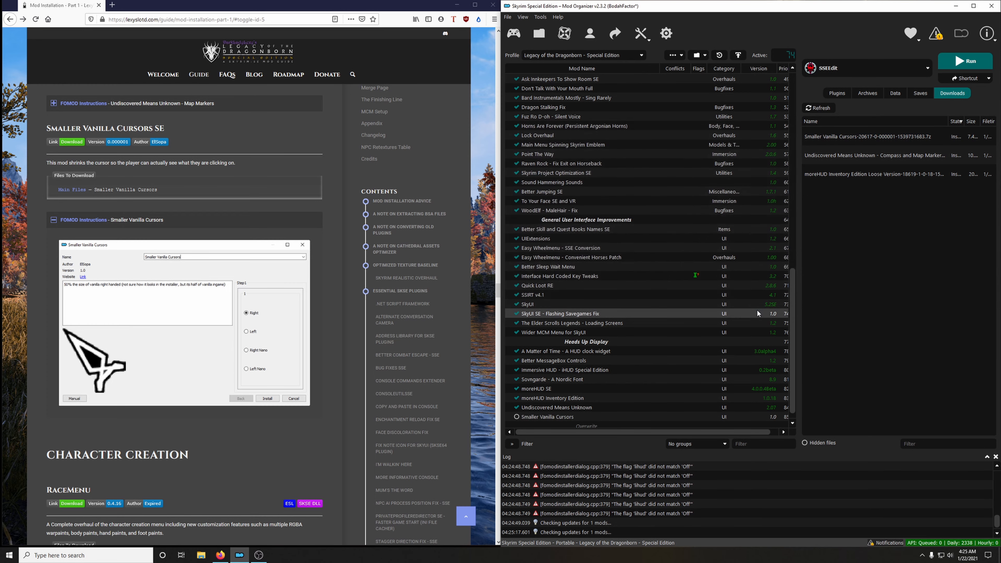
click(119, 225)
scroll(528, 410, down, 1)
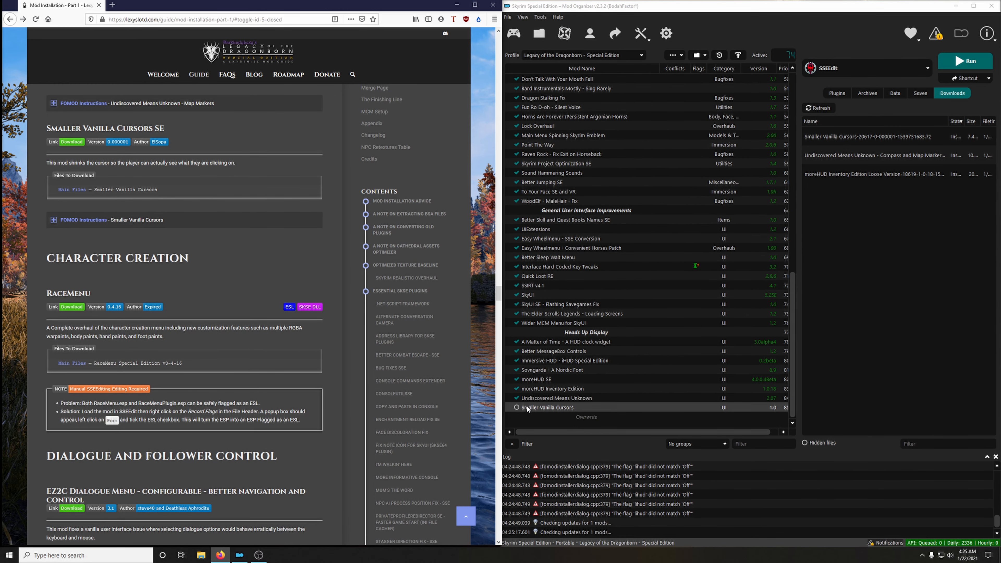
click(516, 407)
Create a separator named Character Creation in the mod list, using the section heading copied from the guide.
scroll(286, 338, down, 3)
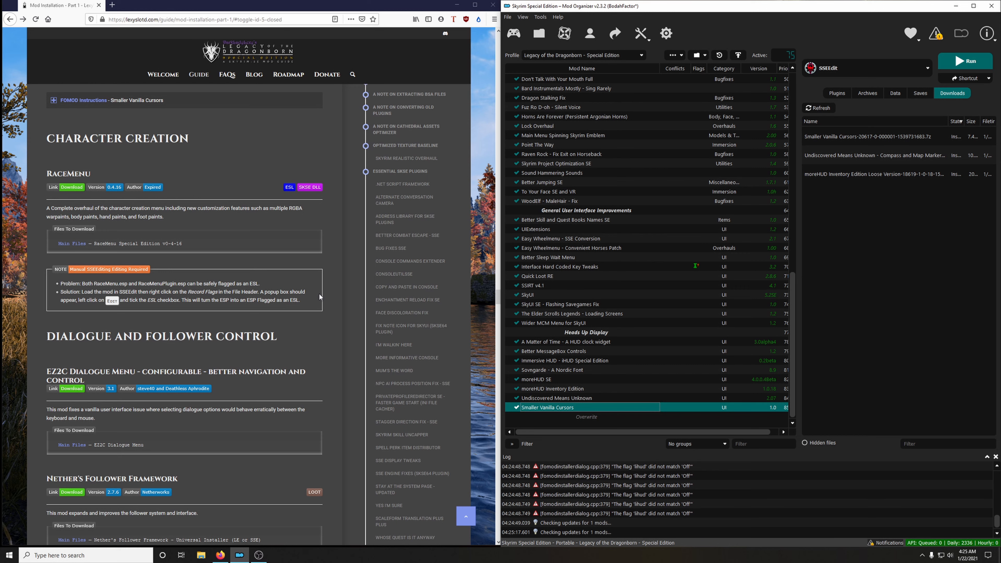
drag(52, 141, 169, 138)
right_click(154, 138)
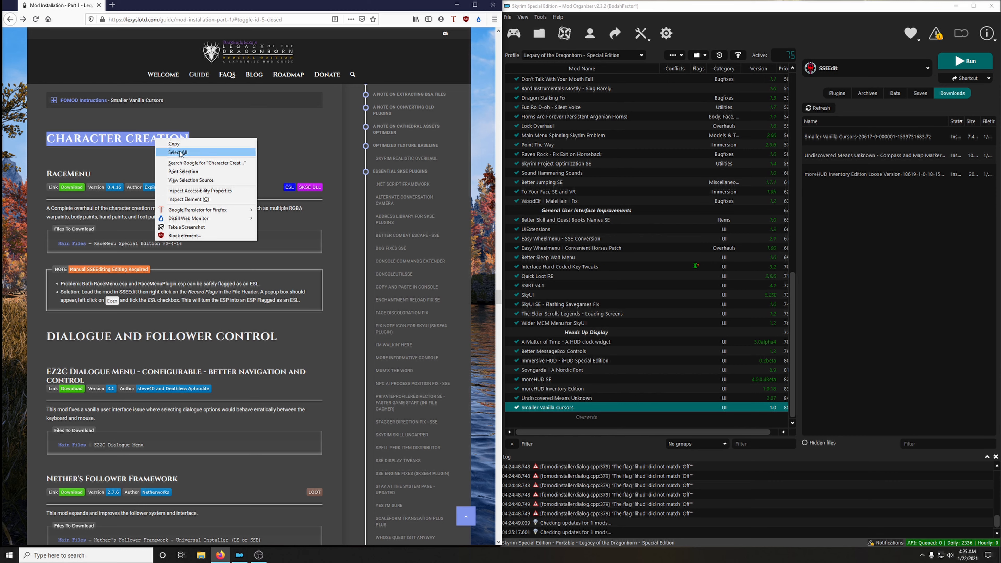
click(173, 153)
click(671, 55)
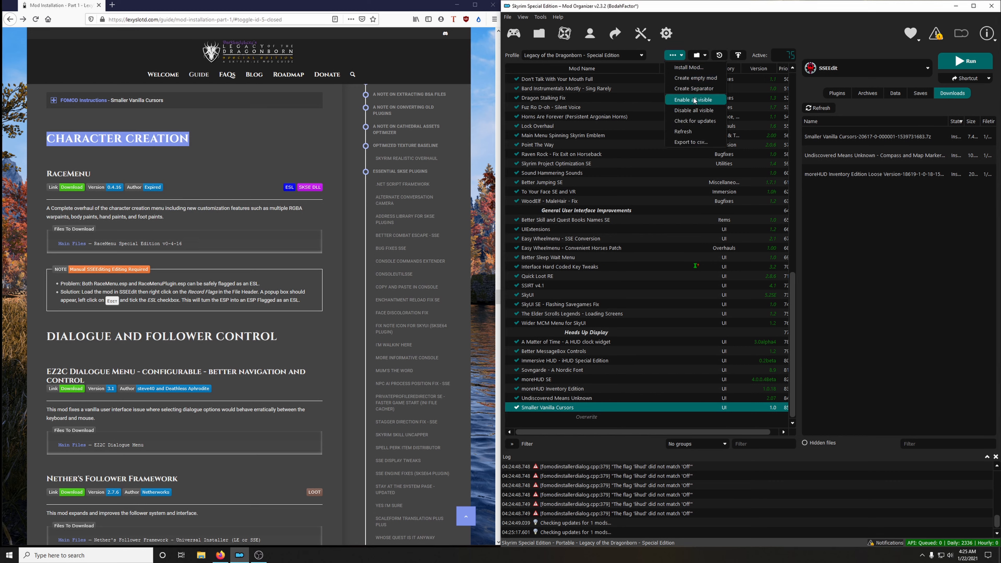
click(696, 88)
right_click(741, 279)
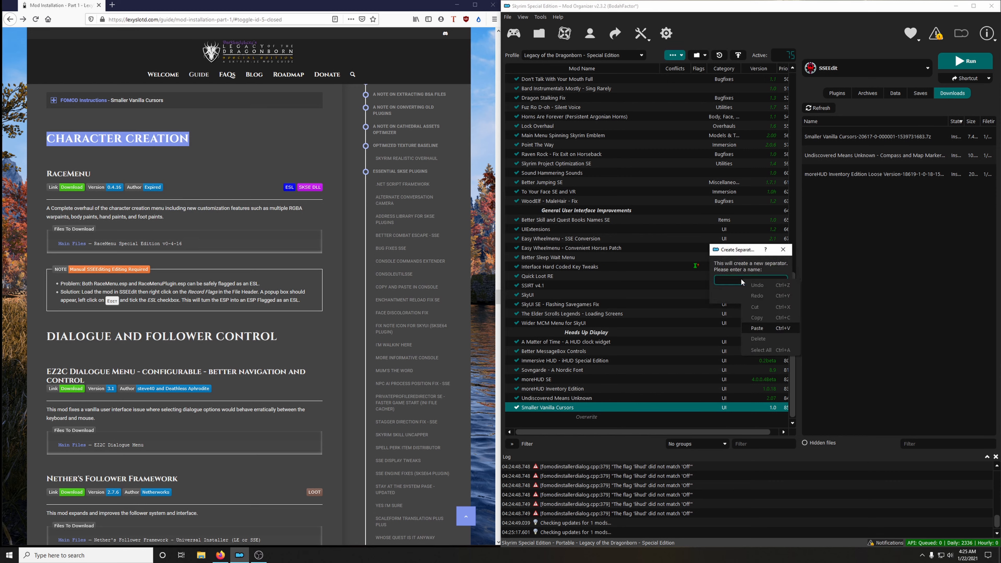
click(766, 330)
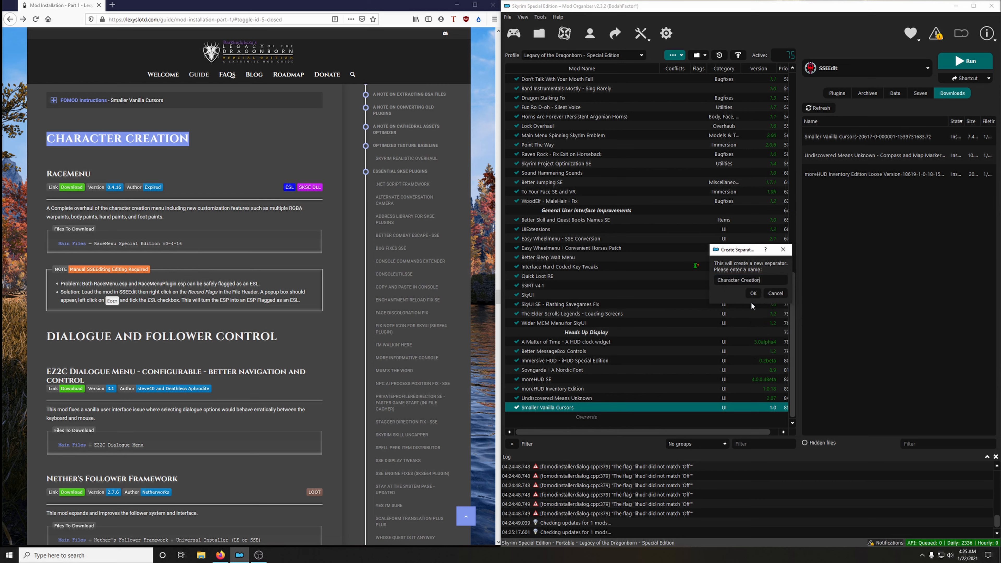
click(750, 293)
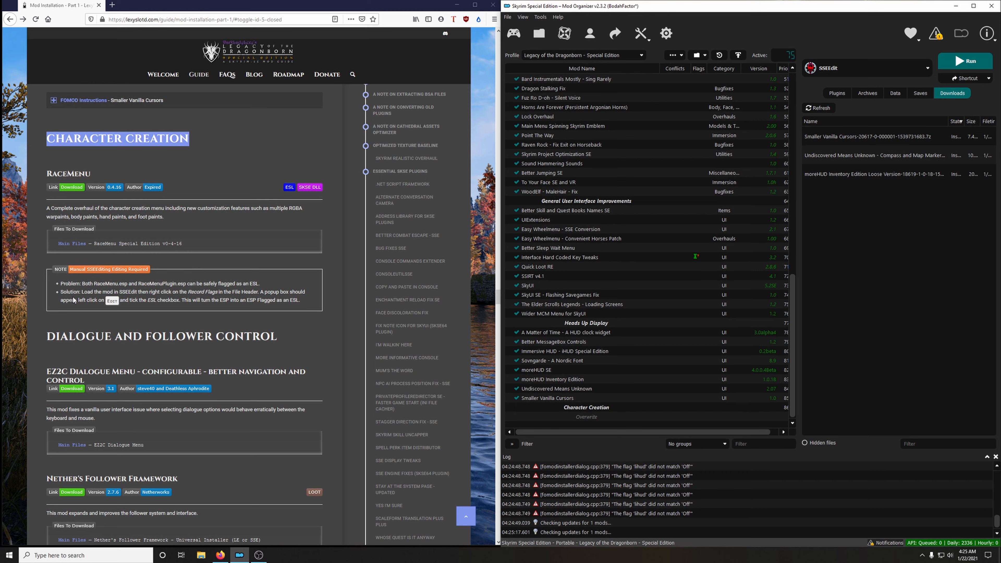
Download the RaceMenu Special Edition v0-4-16 main file from the guide's link to the mod manager and close its mod page.
click(71, 187)
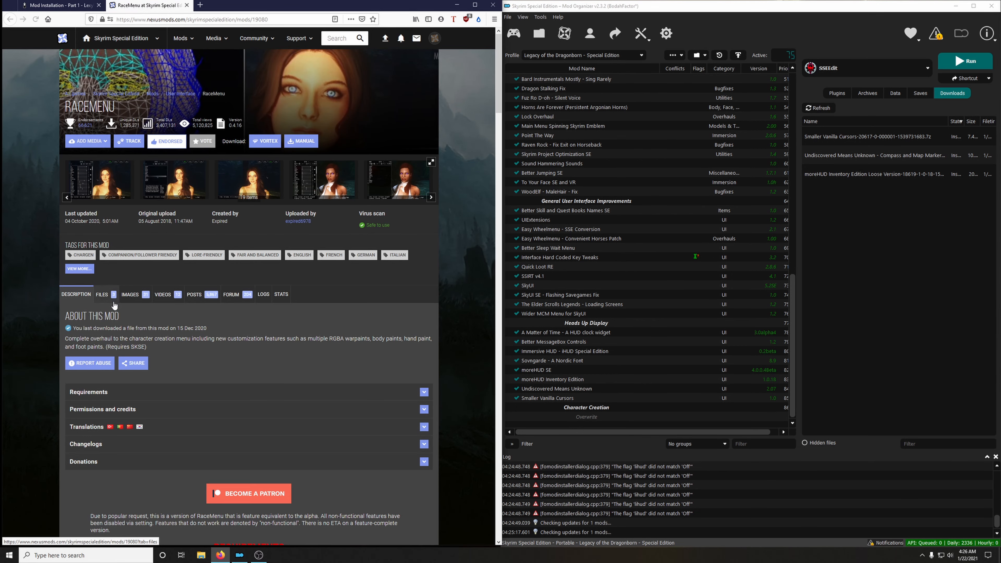
click(112, 301)
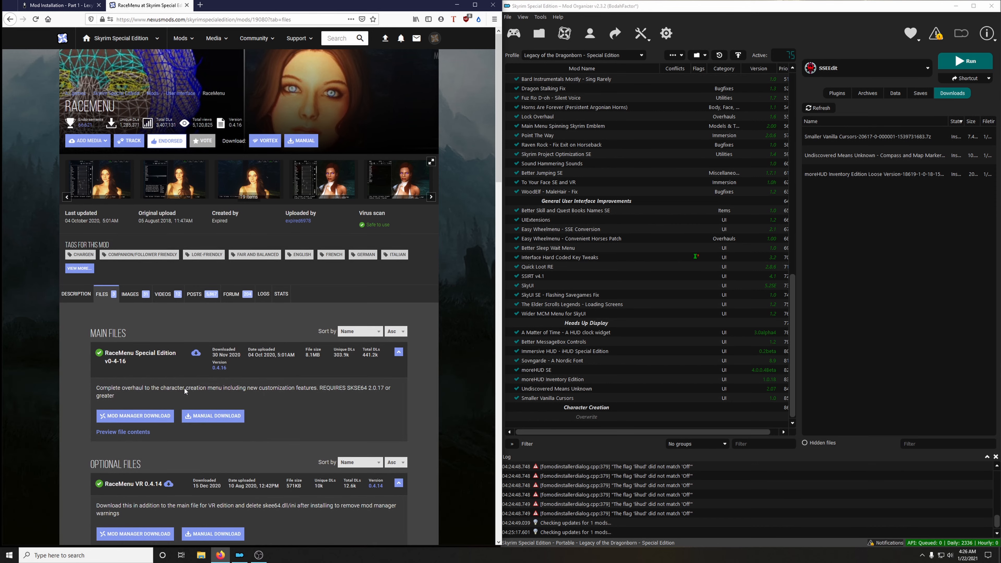
scroll(150, 339, down, 2)
click(153, 342)
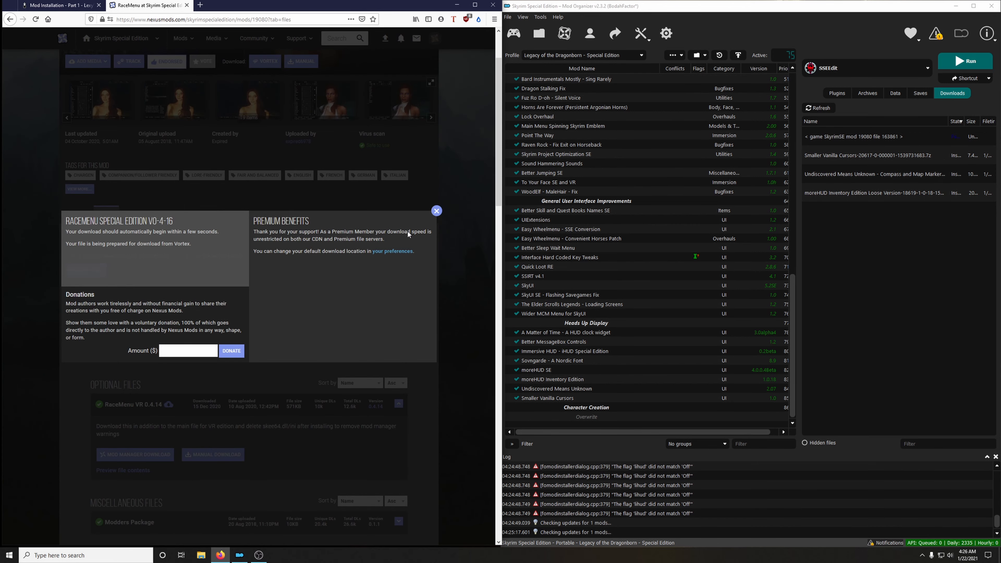
click(438, 211)
scroll(388, 272, down, 3)
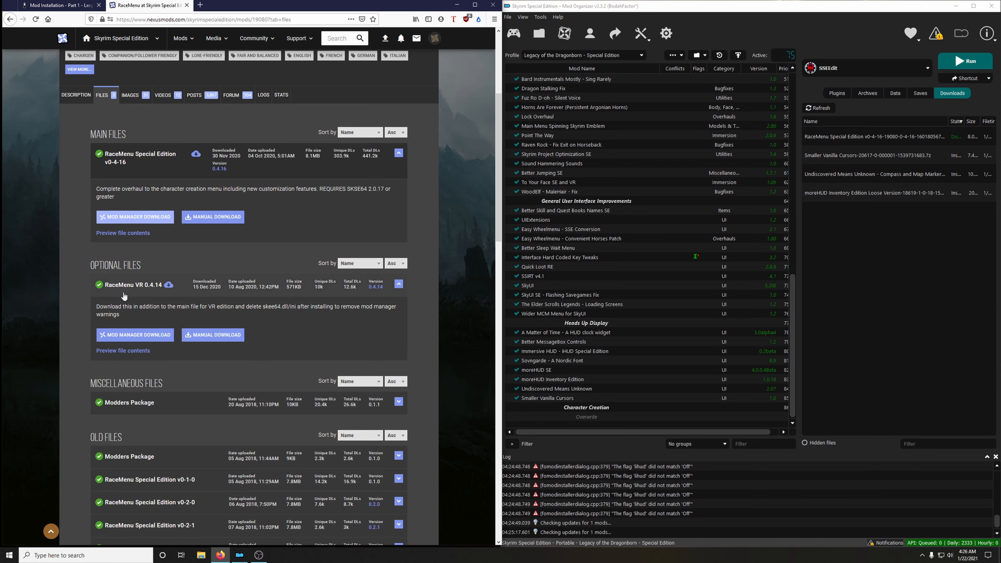
scroll(206, 35, up, 4)
click(187, 5)
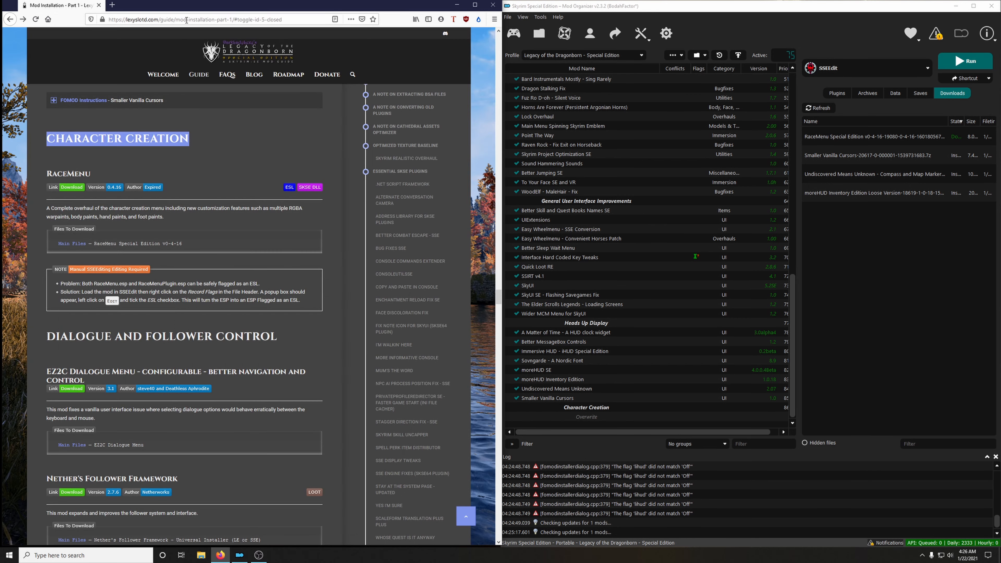
Install the downloaded RaceMenu Special Edition v0-4-16 without unpacking its BSA, and enable the RaceMenu mod.
double_click(850, 135)
click(798, 289)
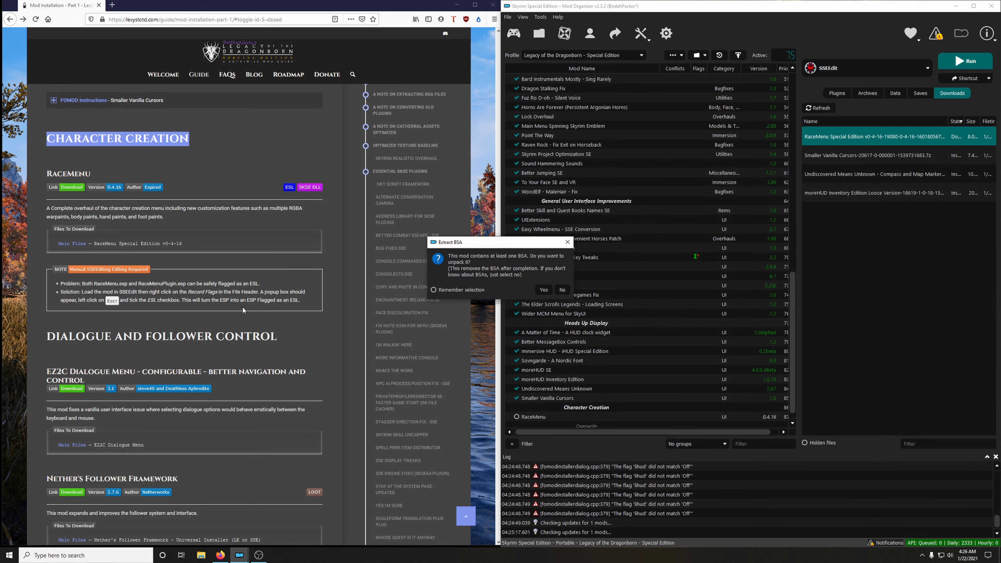
click(562, 289)
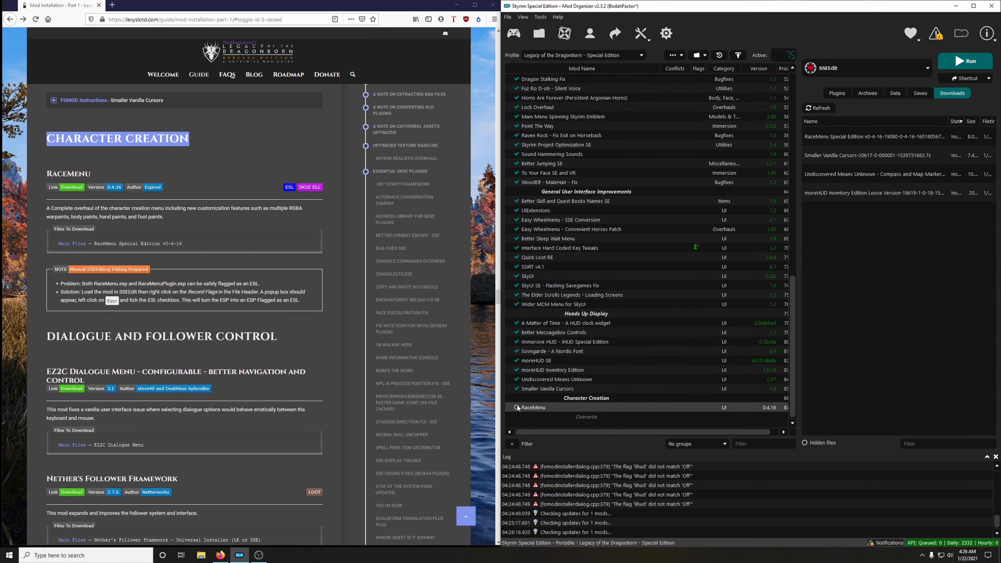
click(516, 407)
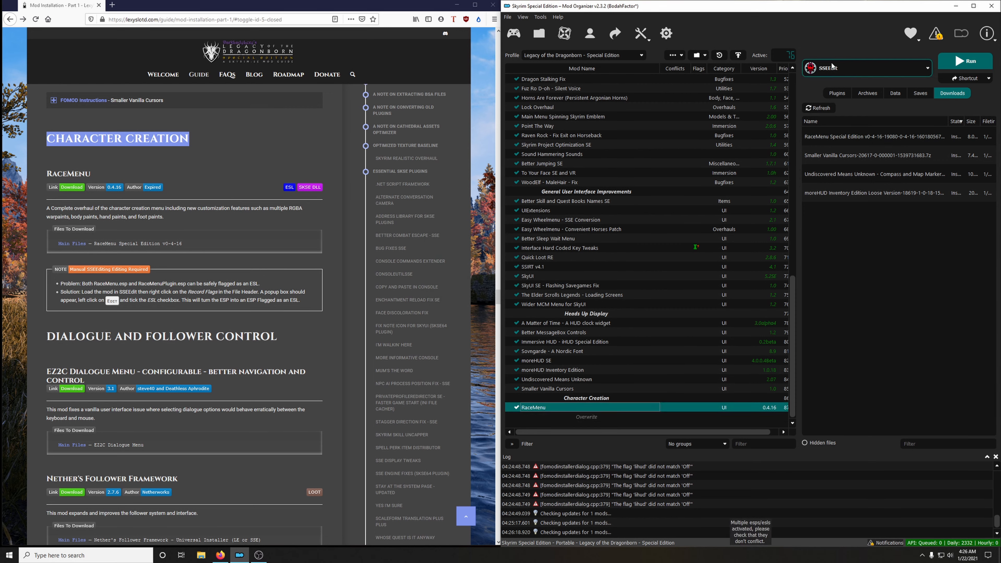
Launch SSEEdit from the mod manager and load only the RaceMenu.esp and RaceMenuPlugin.esp plugins.
click(965, 60)
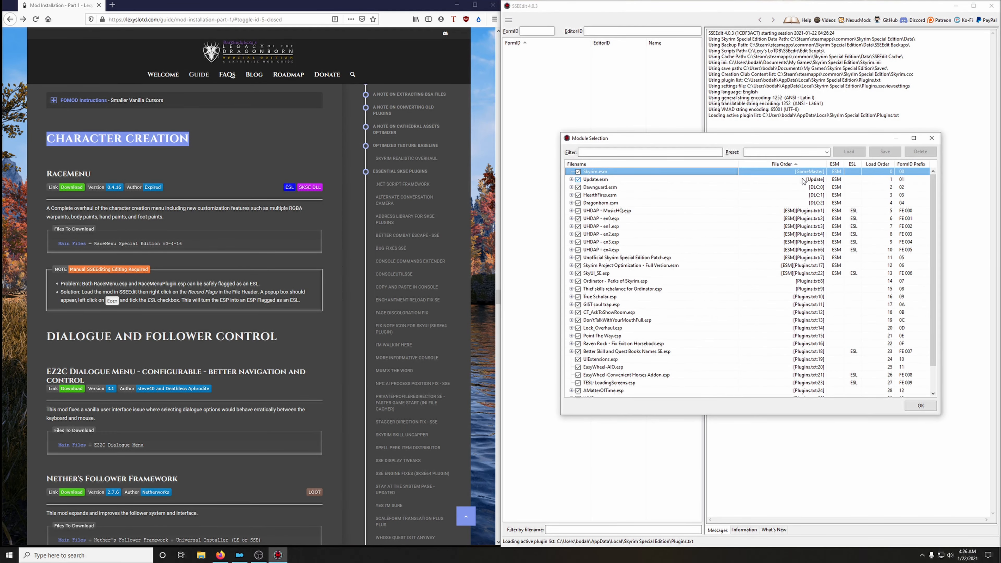
right_click(659, 305)
click(675, 327)
scroll(675, 325, down, 1)
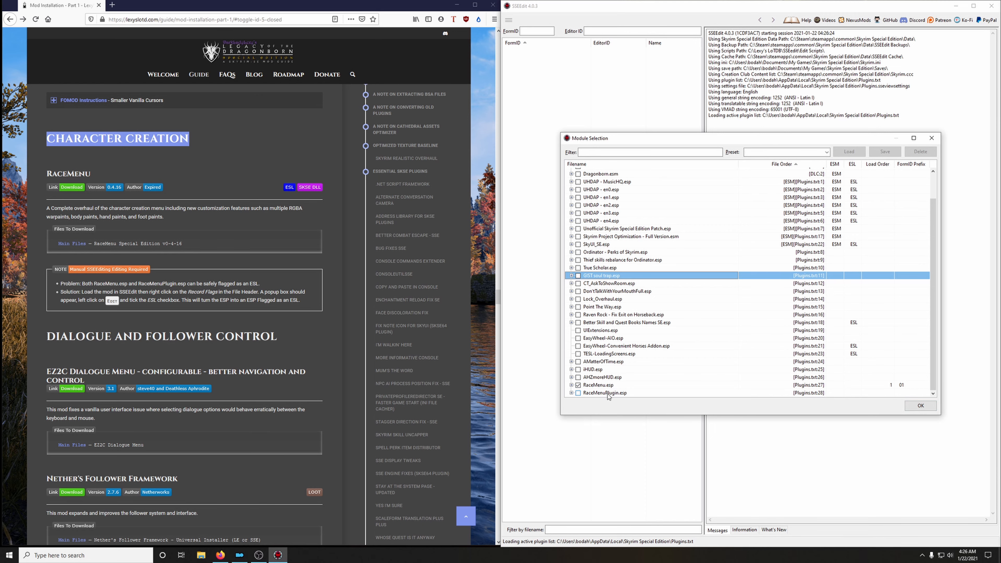
click(578, 393)
click(920, 405)
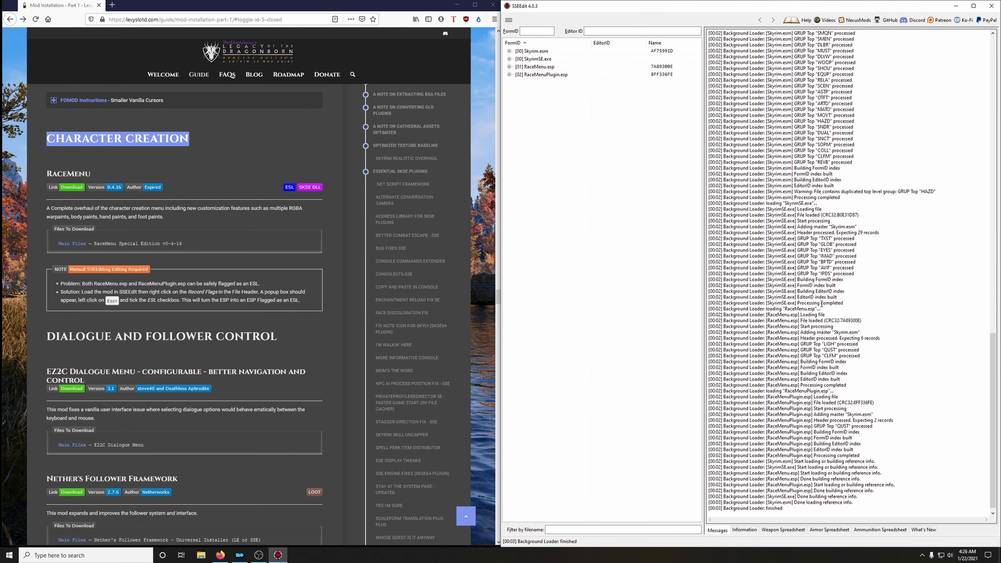
Flag RaceMenu.esp as ESL in the Record Flags of its File Header, accepting the module editing warning.
click(508, 67)
click(527, 75)
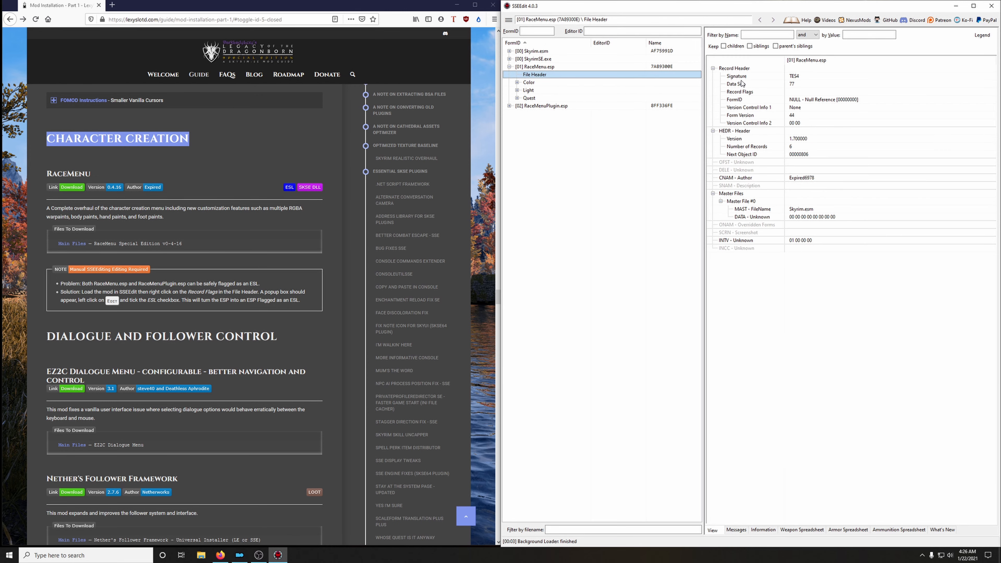
right_click(801, 94)
click(819, 96)
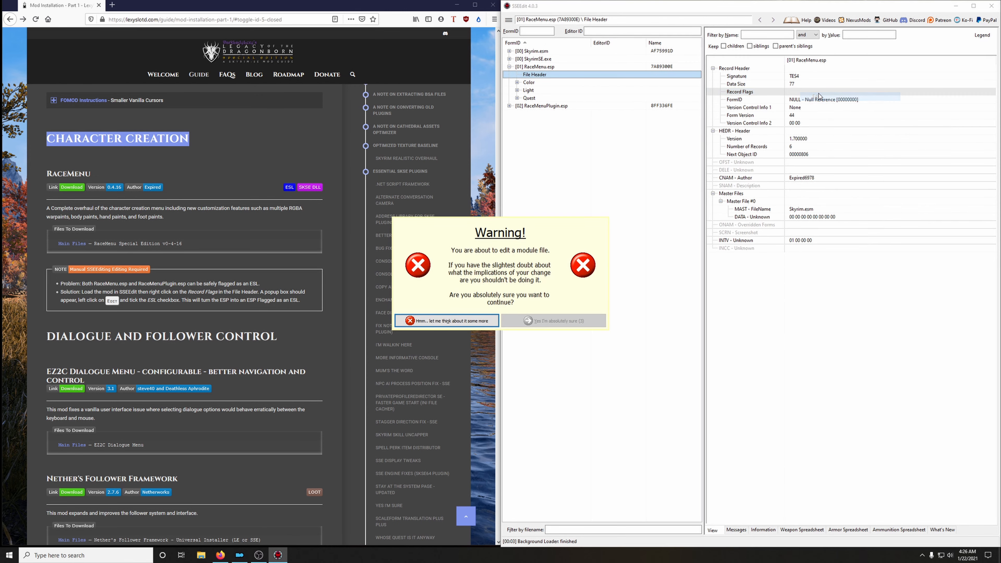
click(553, 322)
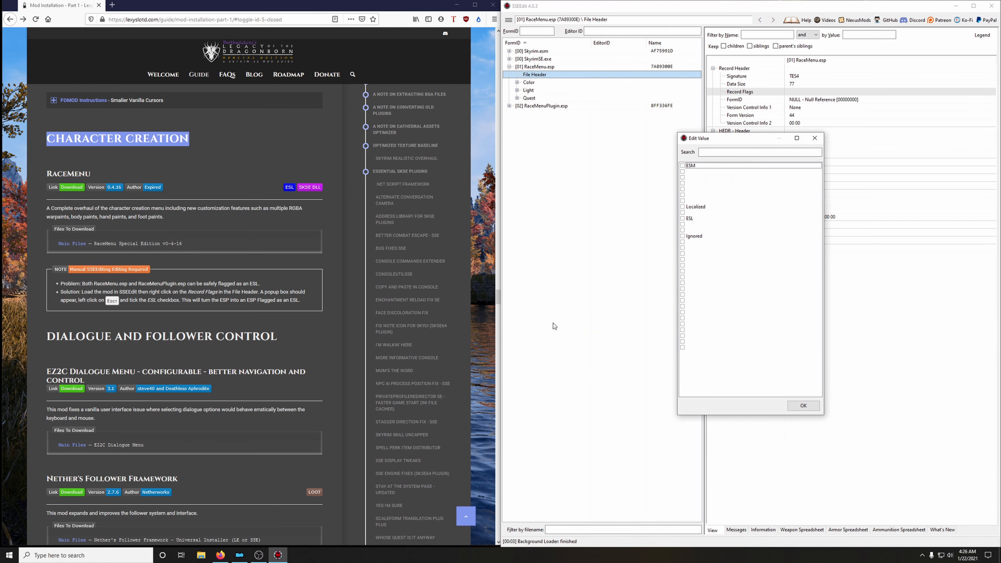
click(682, 218)
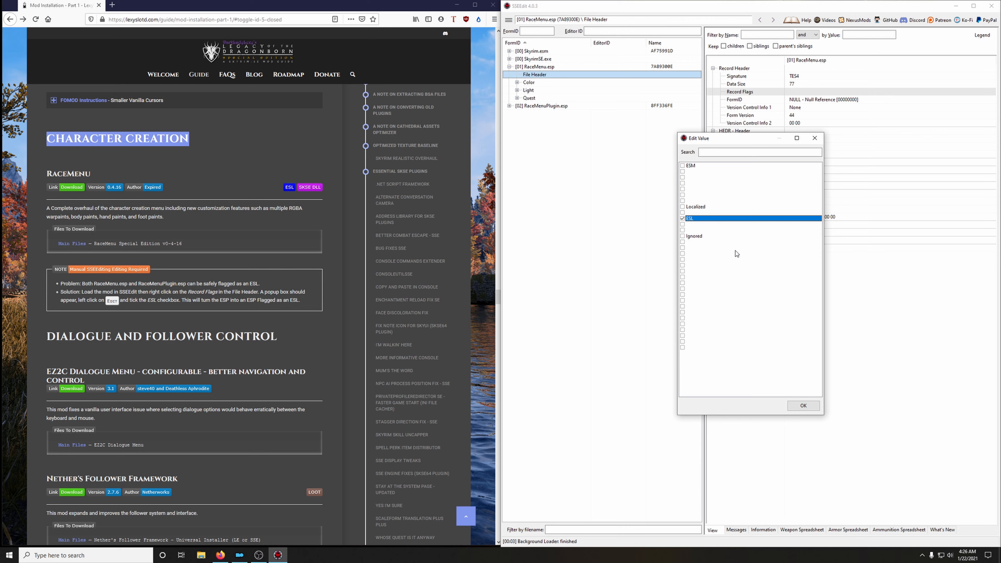
click(802, 406)
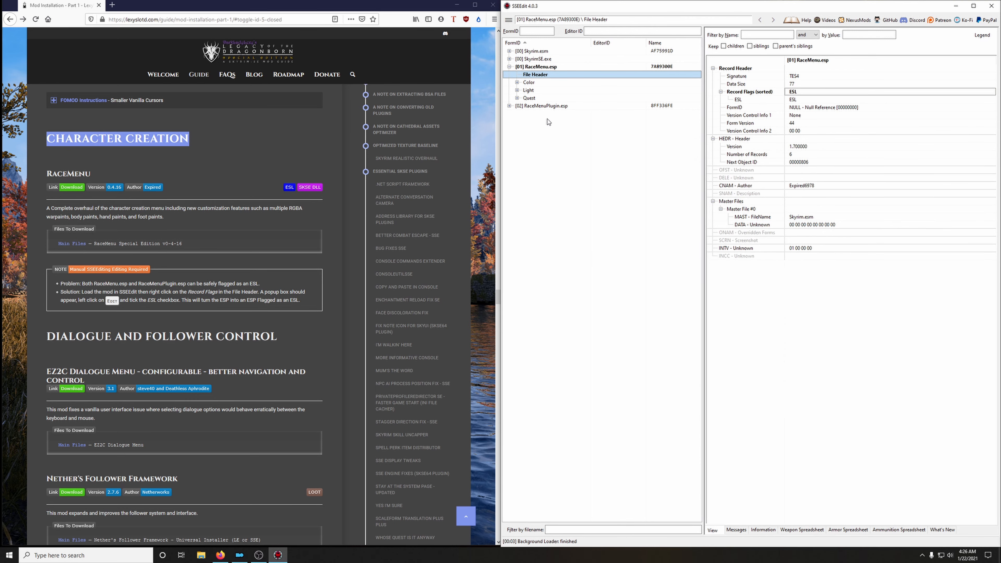
Flag RaceMenuPlugin.esp as ESL in its File Header's Record Flags, and close SSEEdit saving both changed plugins.
click(509, 106)
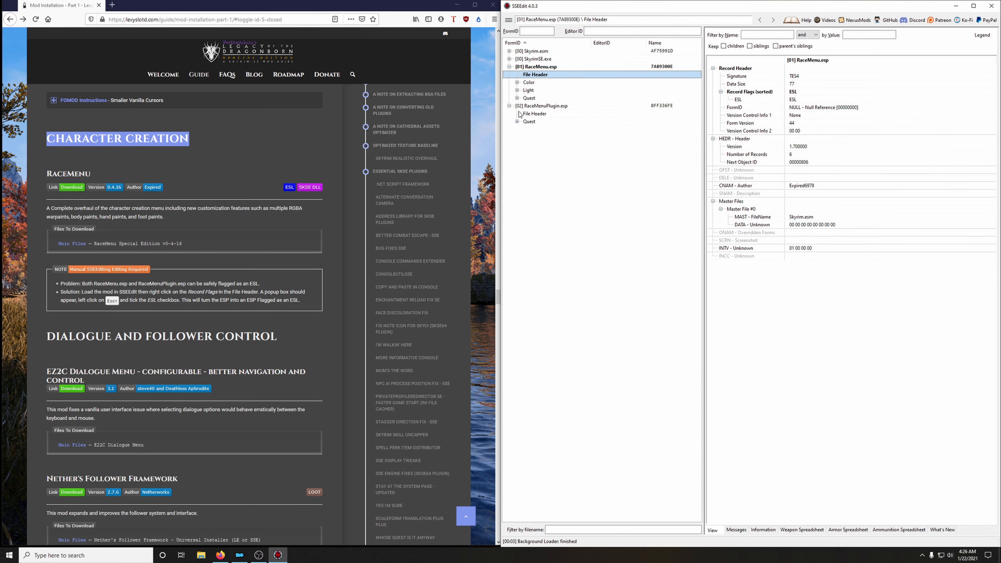
click(528, 115)
right_click(794, 92)
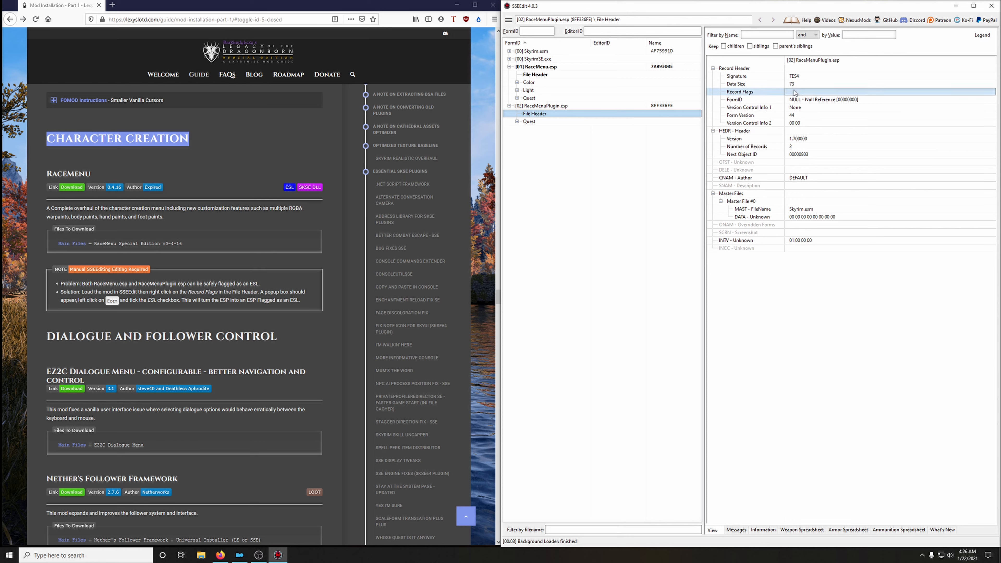
click(816, 95)
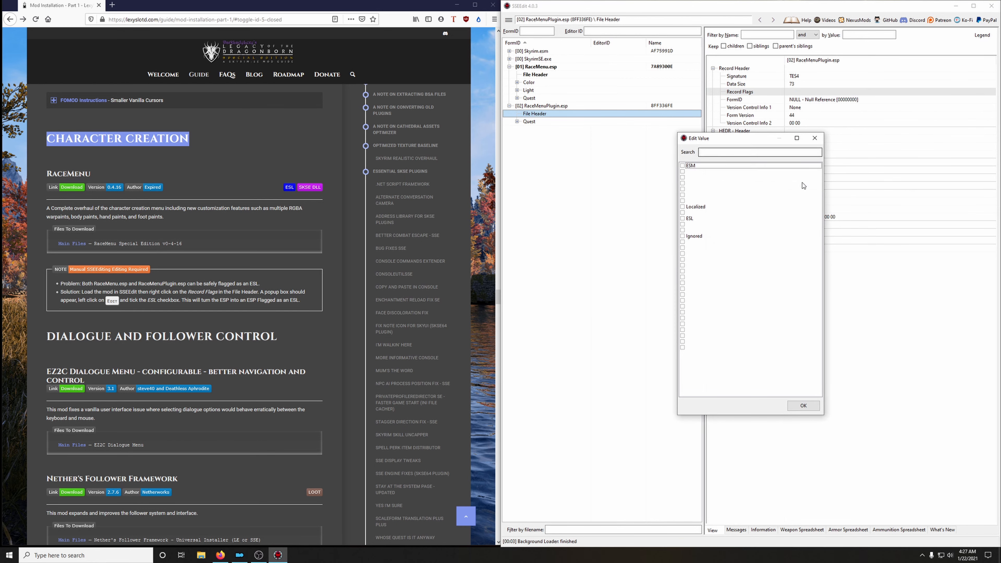
click(683, 219)
click(804, 406)
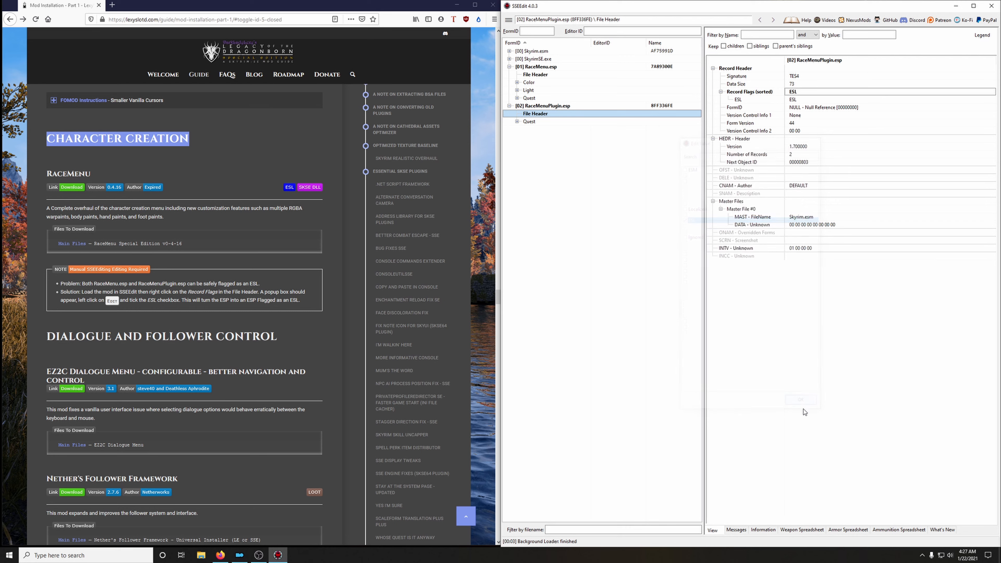
click(991, 6)
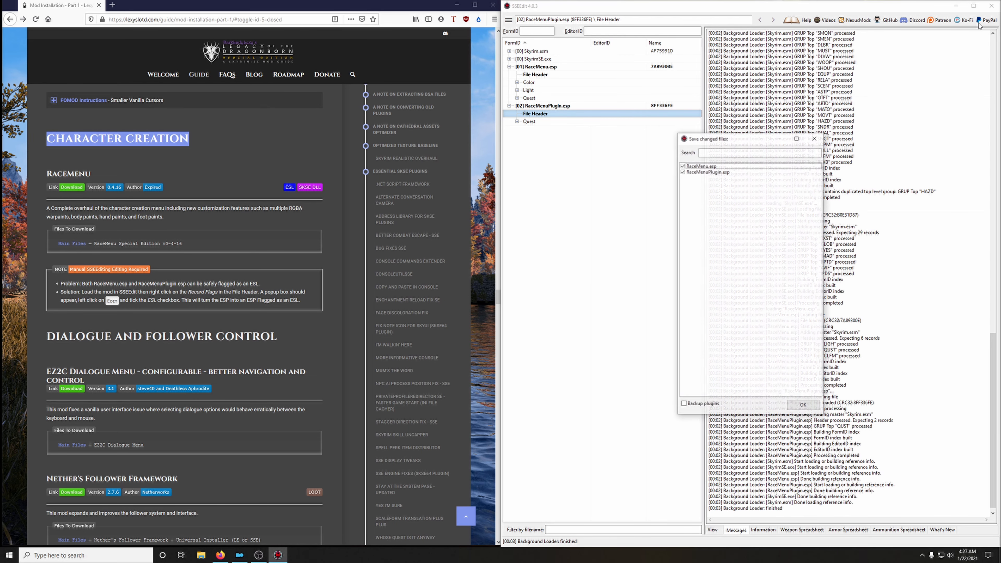
click(810, 403)
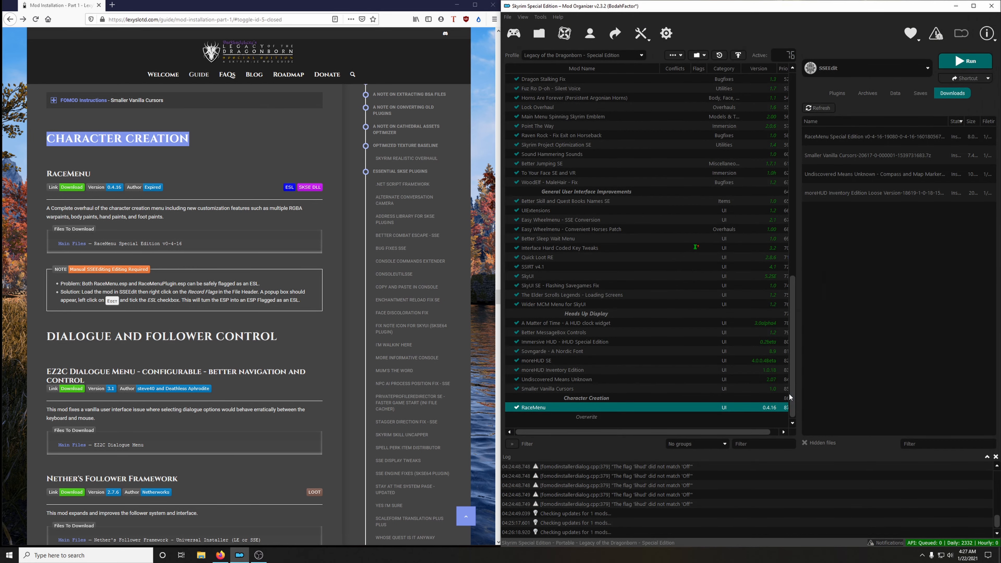
Examine the SSEEdit Cache files in the Overwrite folder and the contents of the SSEedit Cache mod's folder.
right_click(587, 418)
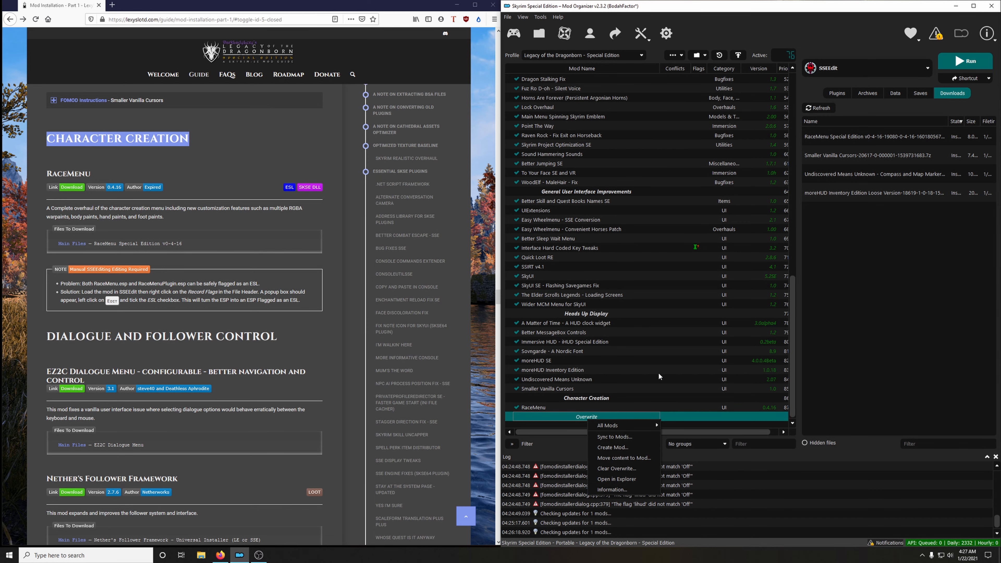
click(619, 482)
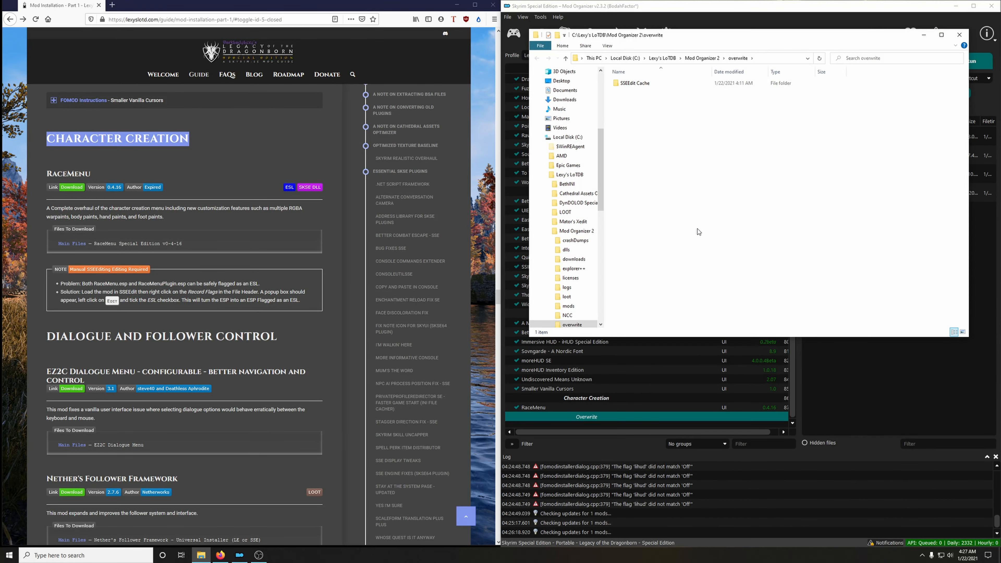
double_click(633, 83)
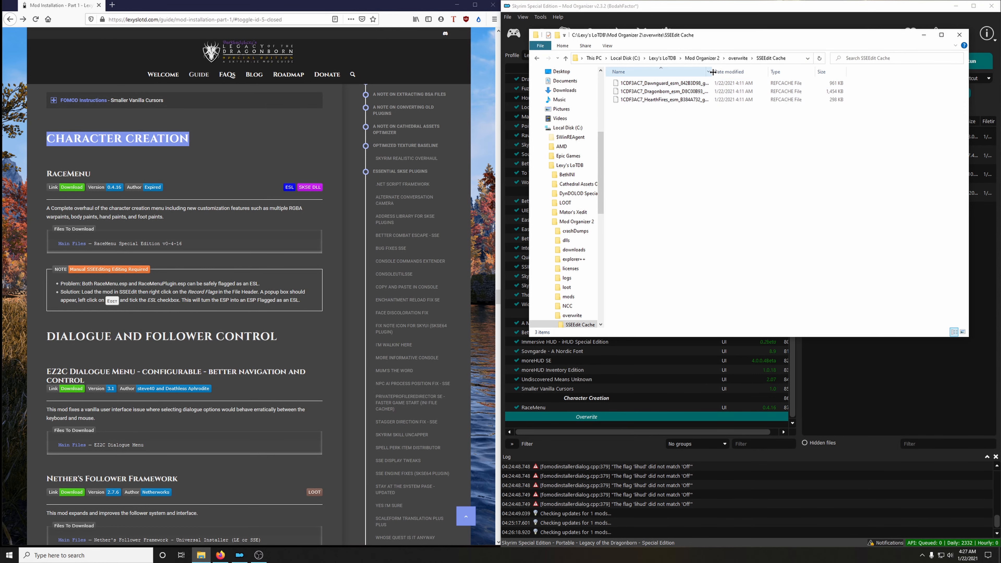
drag(711, 71, 801, 71)
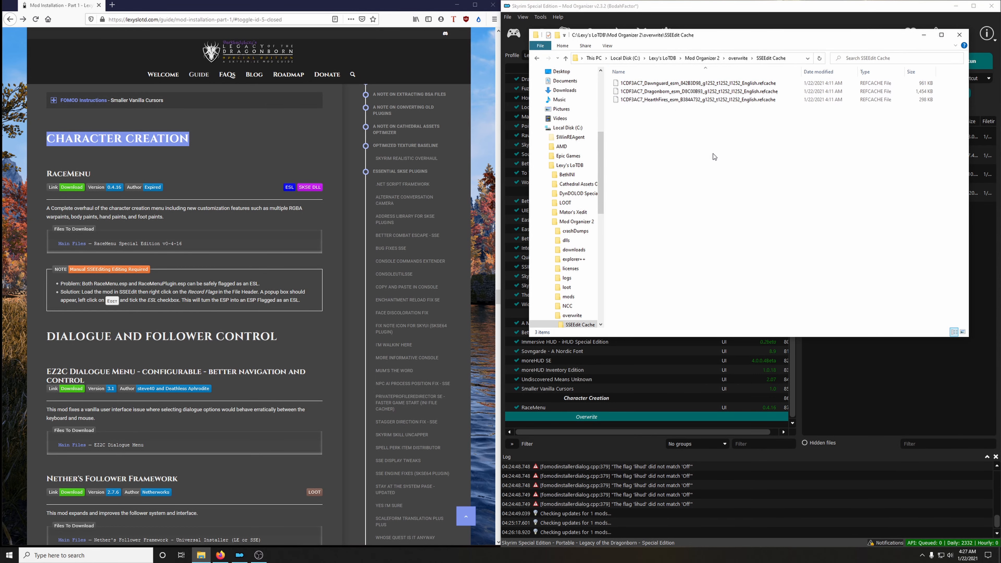
click(960, 35)
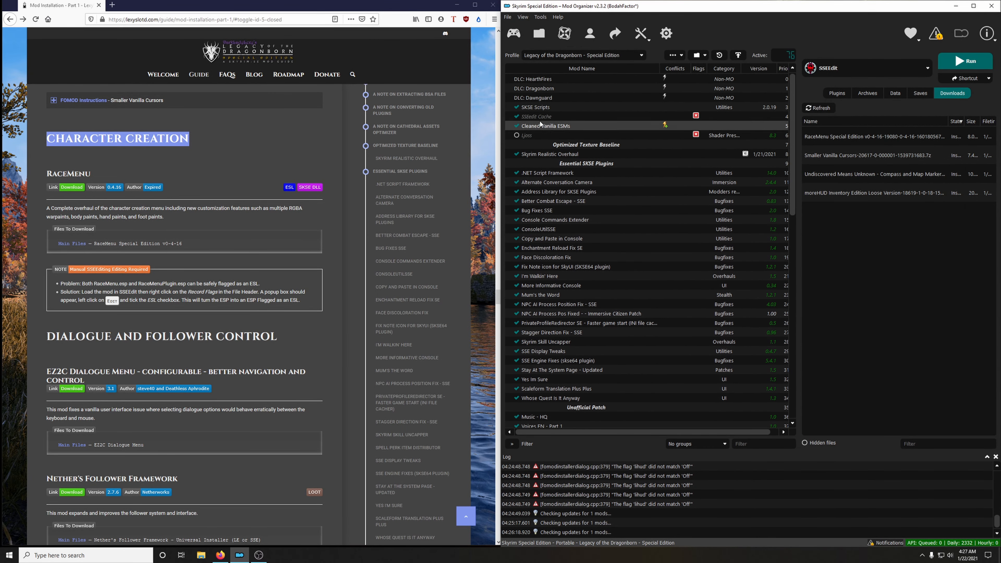
click(543, 119)
right_click(544, 119)
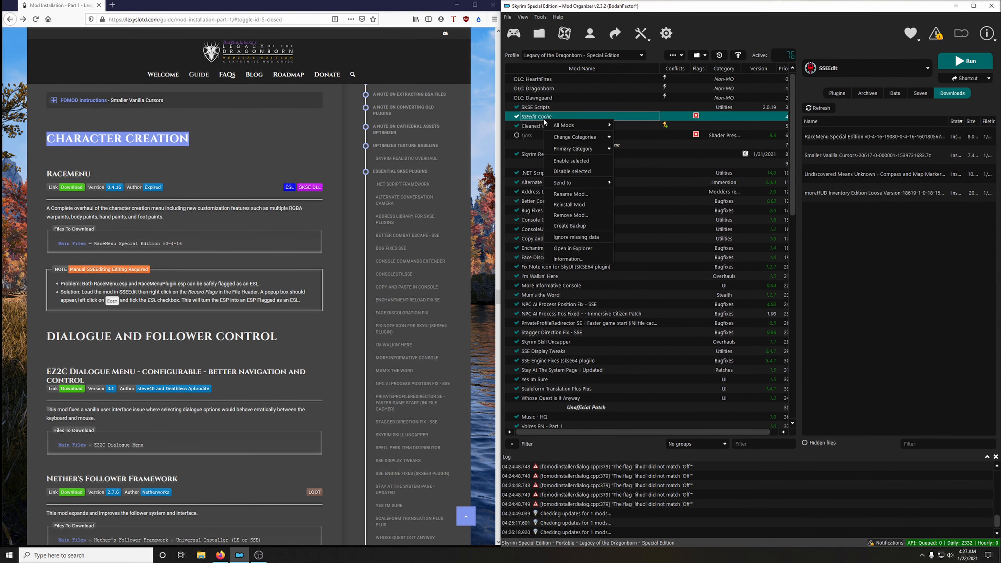
click(579, 249)
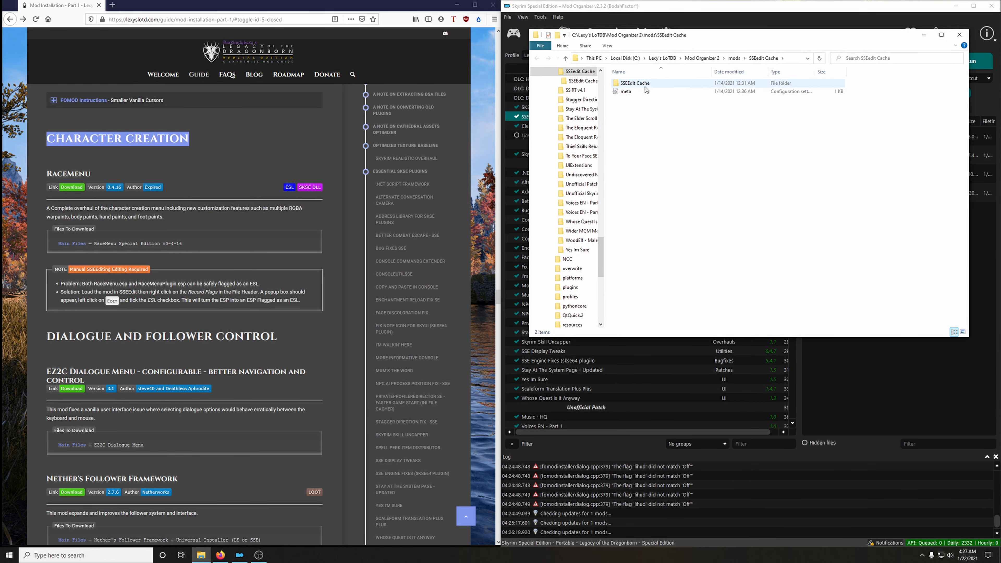
click(960, 35)
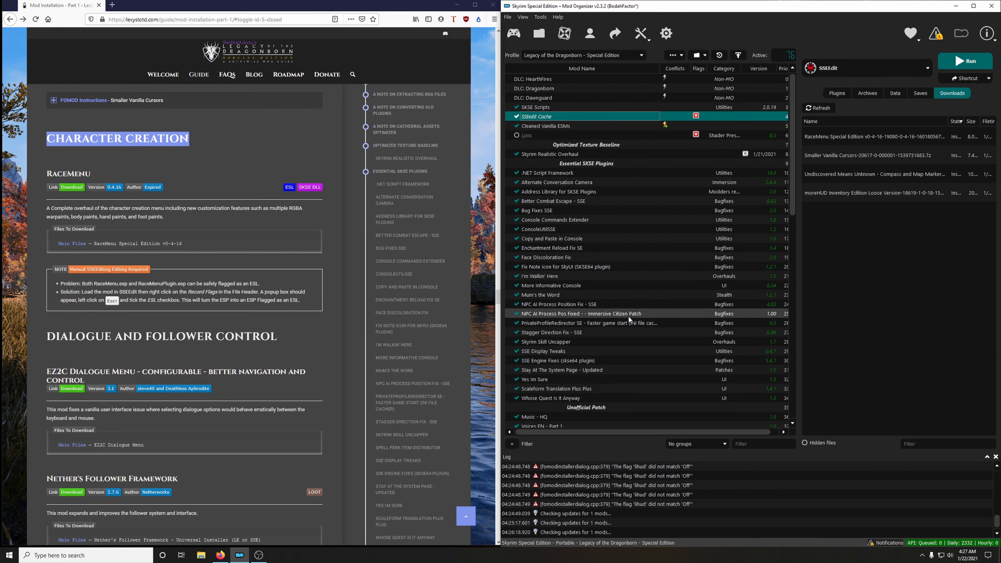
Move the SSEEdit Cache folder from the Overwrite folder into the SSEedit Cache mod's folder.
scroll(629, 320, down, 15)
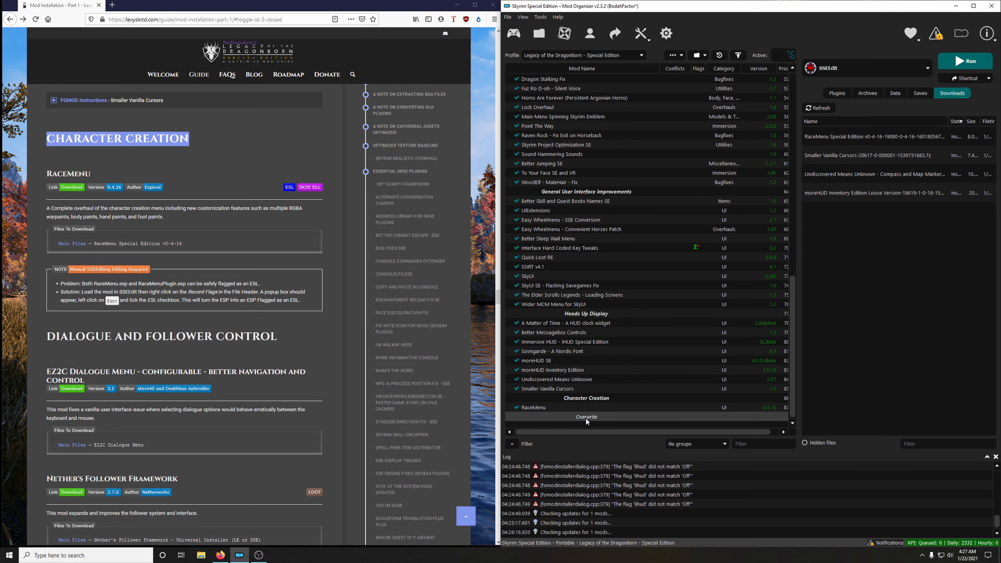
right_click(587, 417)
click(623, 439)
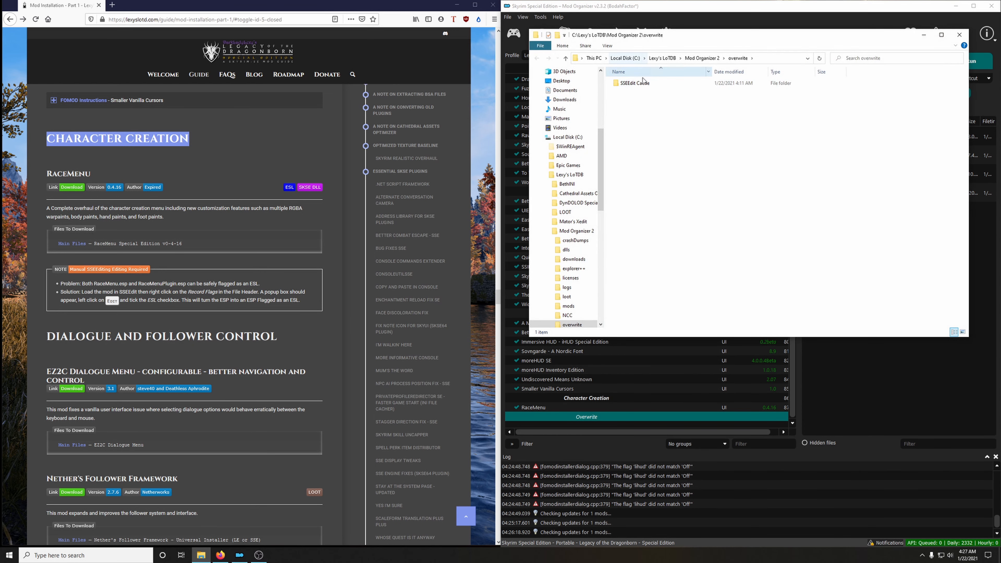
right_click(642, 86)
click(659, 212)
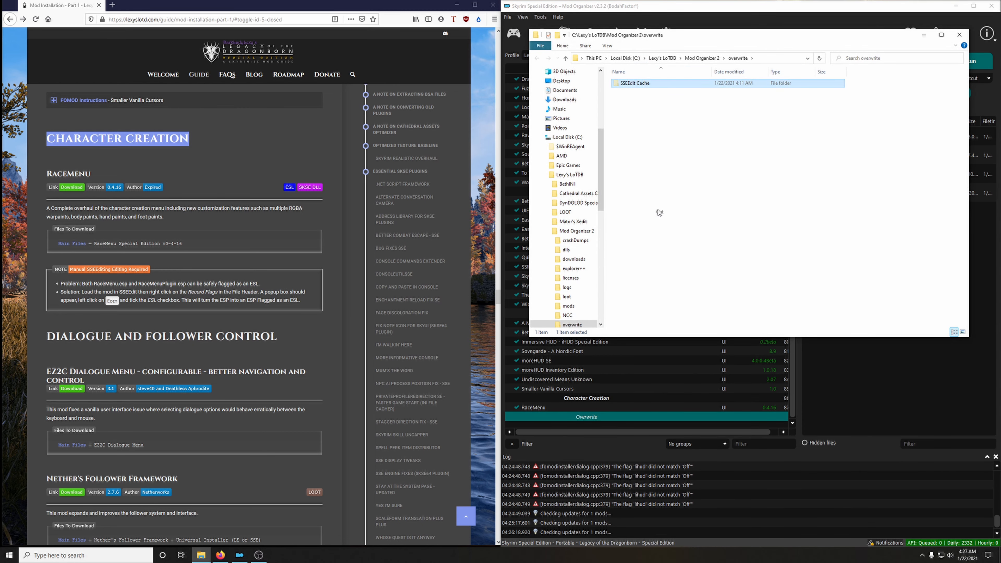
click(960, 34)
scroll(685, 267, up, 15)
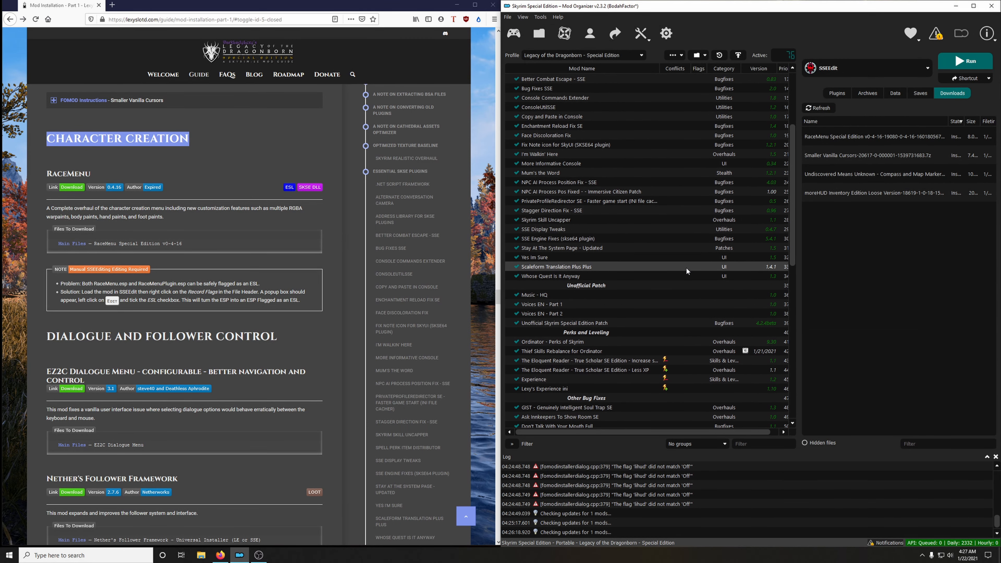
right_click(552, 117)
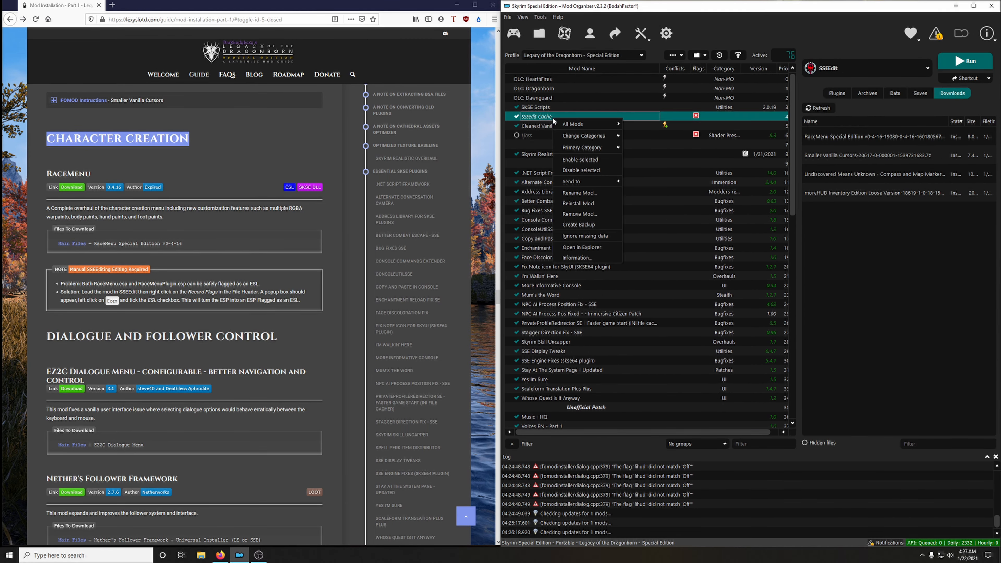
click(595, 247)
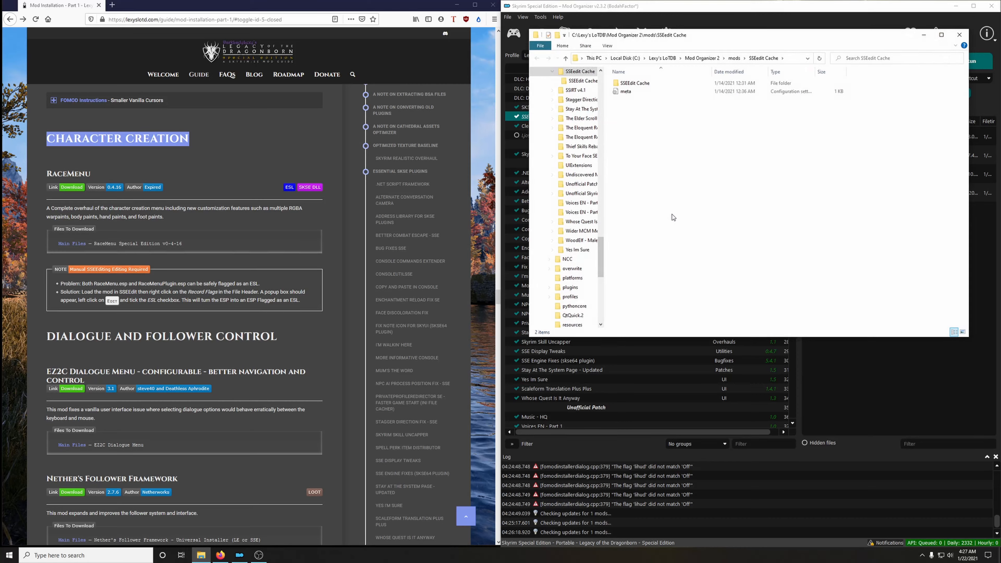
right_click(669, 185)
click(707, 240)
click(959, 34)
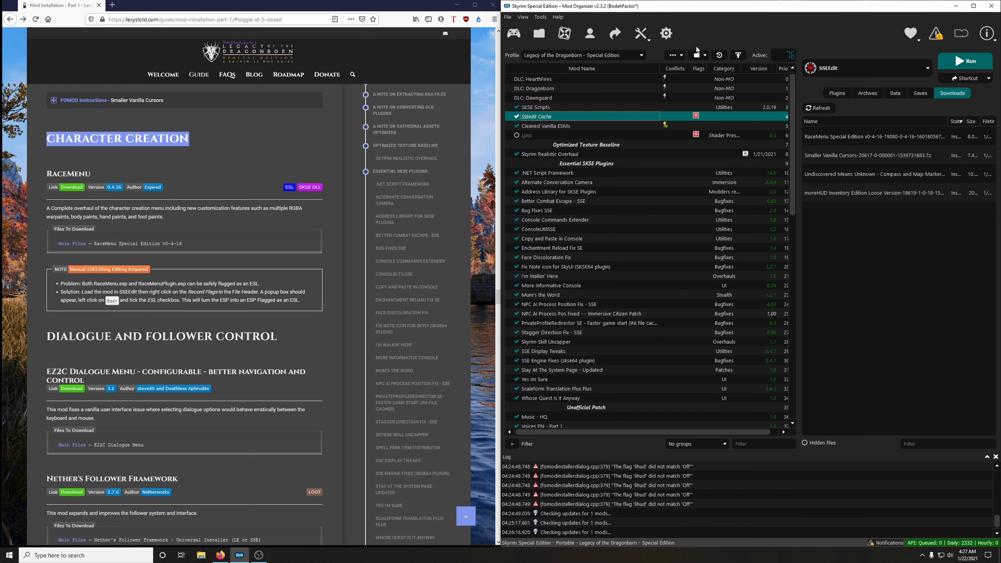
Refresh the mod list and check the Overwrite entry.
click(675, 59)
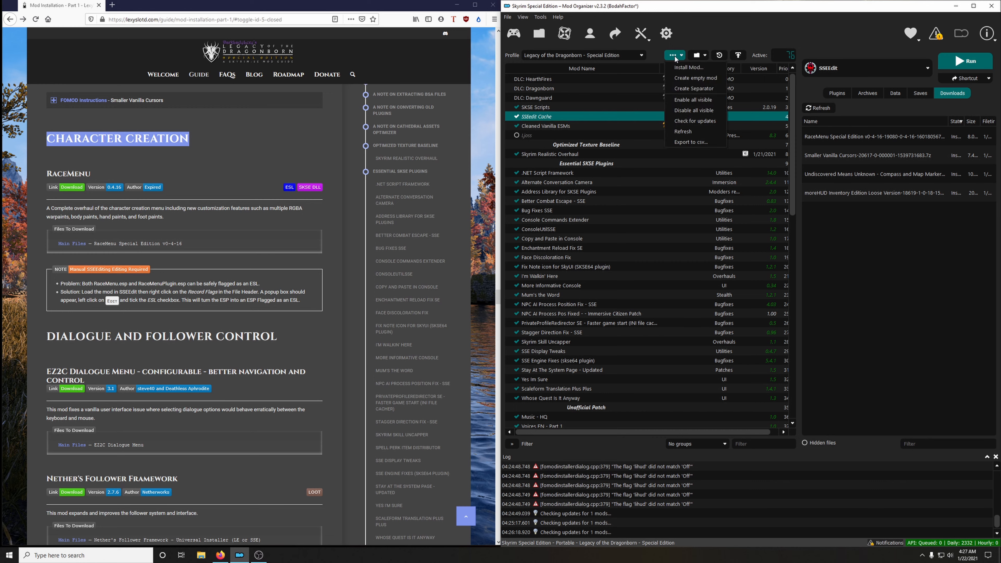
click(679, 133)
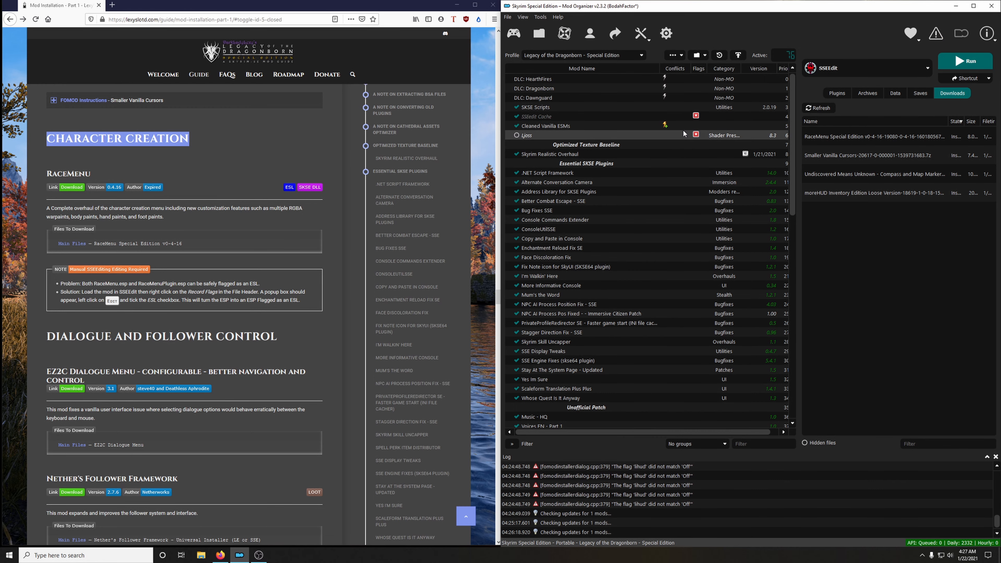
scroll(671, 331, down, 9)
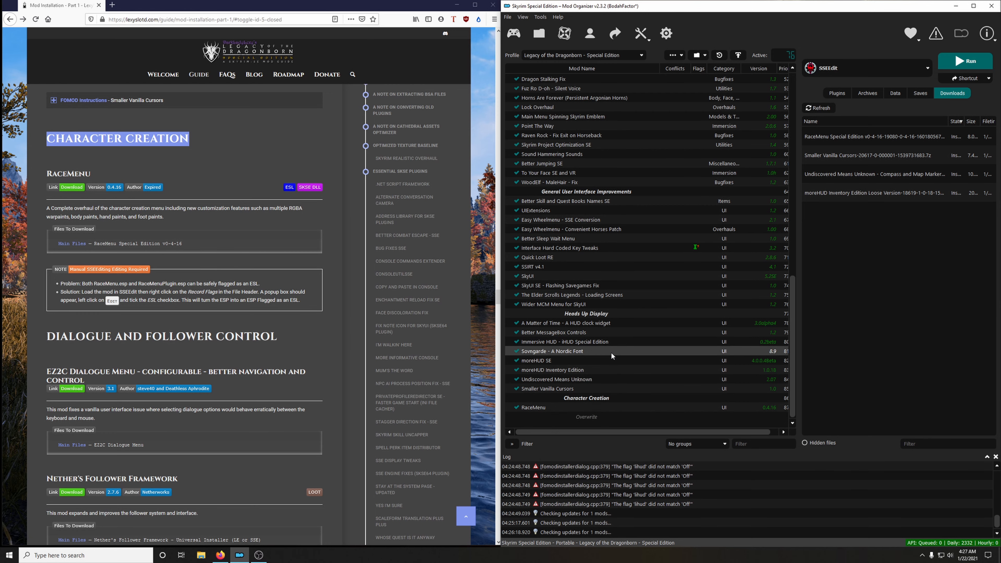
Create a separator named Dialogue and Follower Control at the end of the mod list, copying the name from the guide's heading.
scroll(306, 324, down, 5)
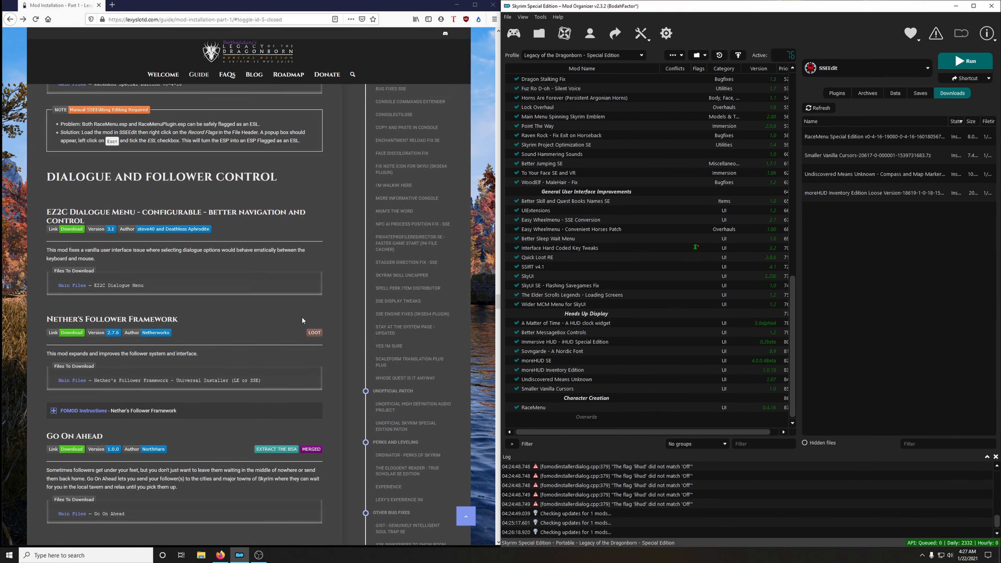
scroll(303, 318, down, 1)
scroll(306, 318, up, 1)
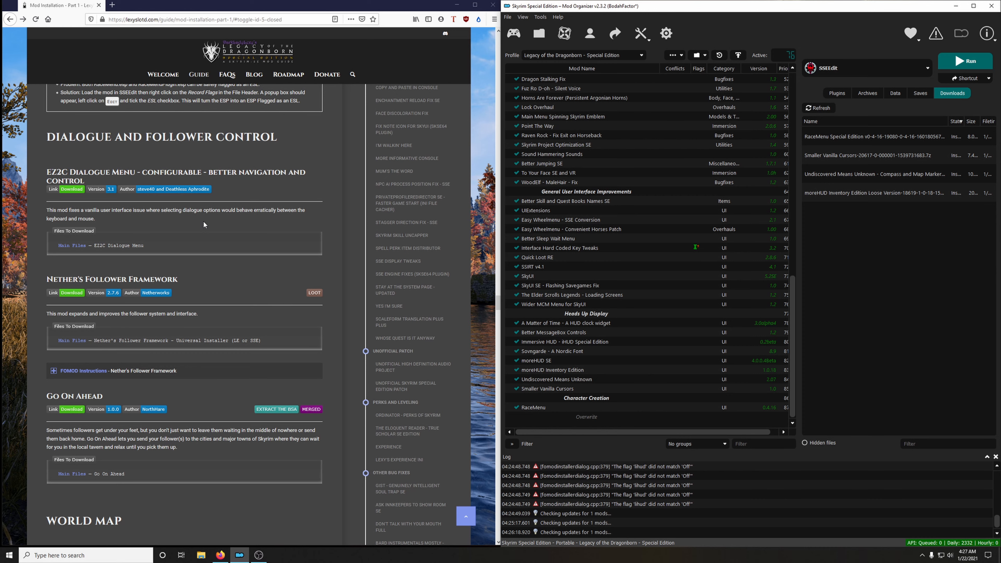
scroll(212, 237, up, 2)
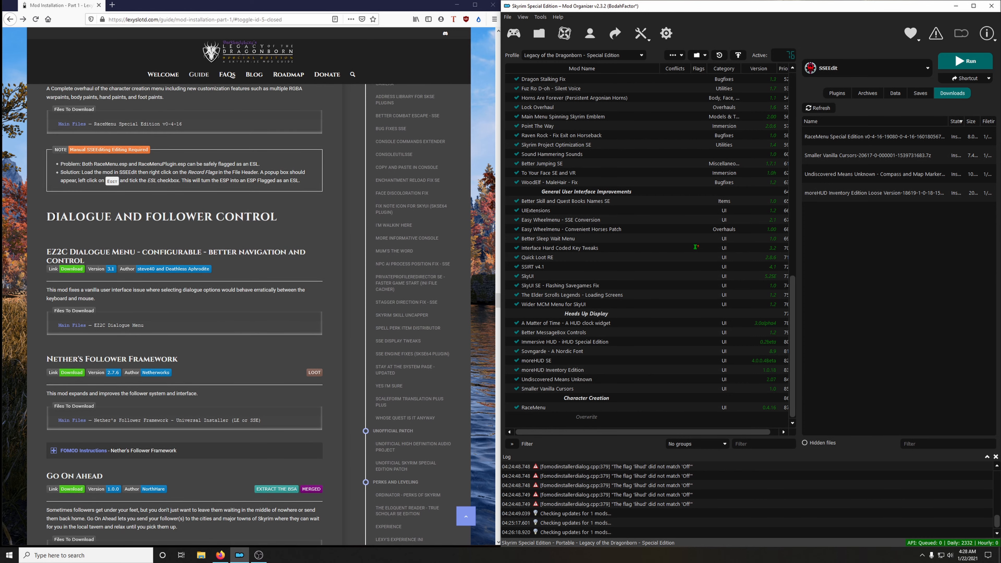
drag(52, 216, 278, 216)
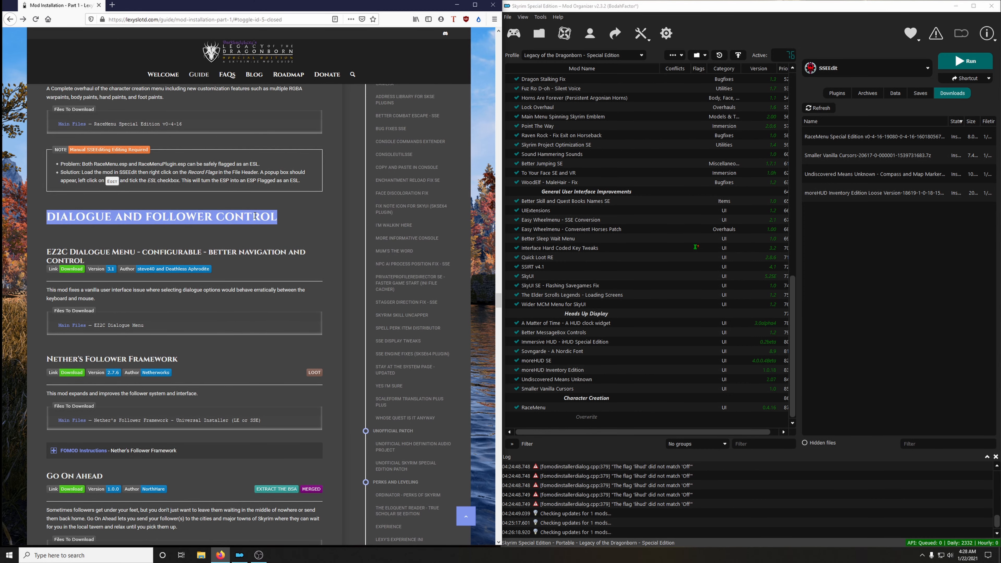
right_click(255, 216)
click(268, 221)
click(675, 55)
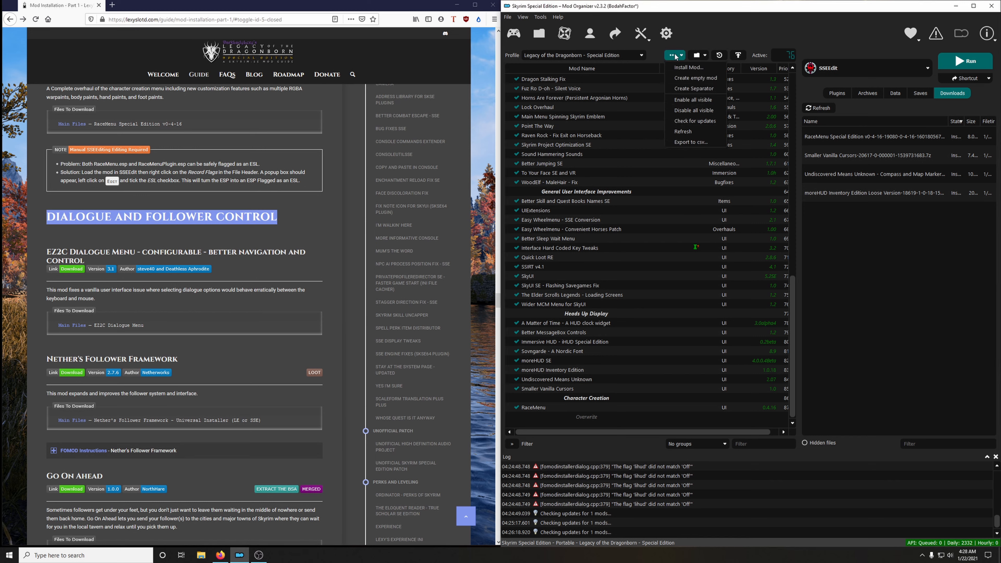
click(684, 89)
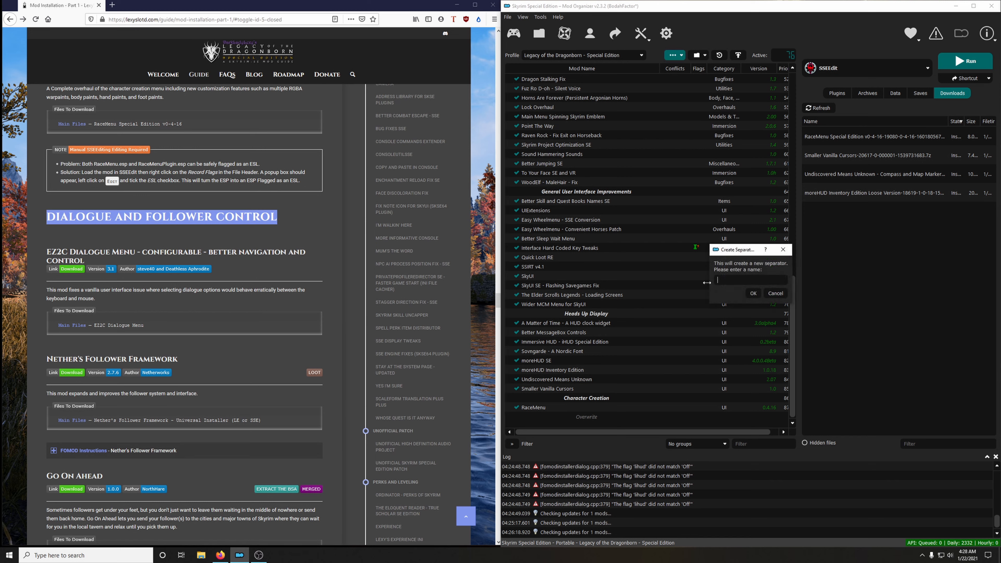
right_click(743, 283)
click(755, 332)
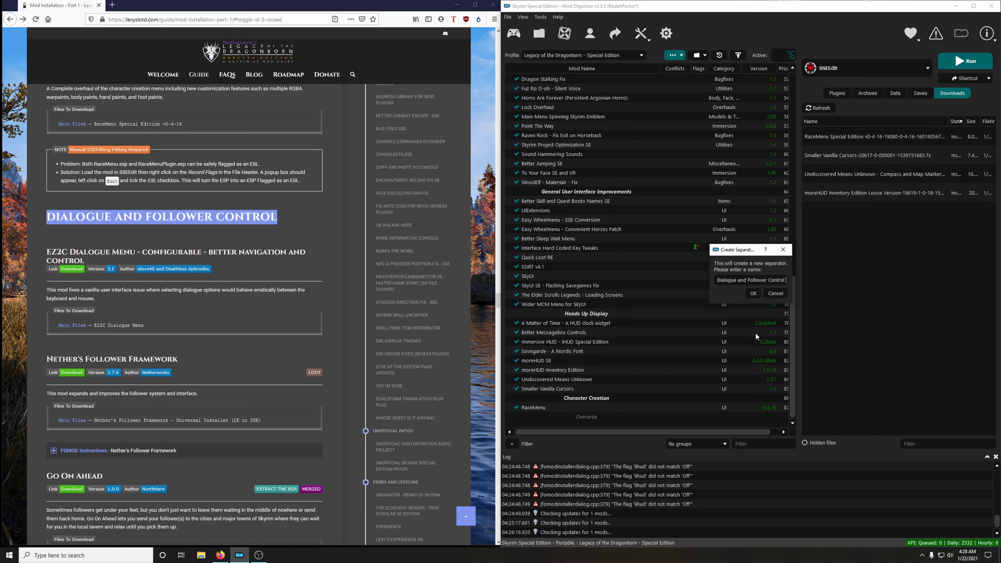
click(754, 294)
click(112, 243)
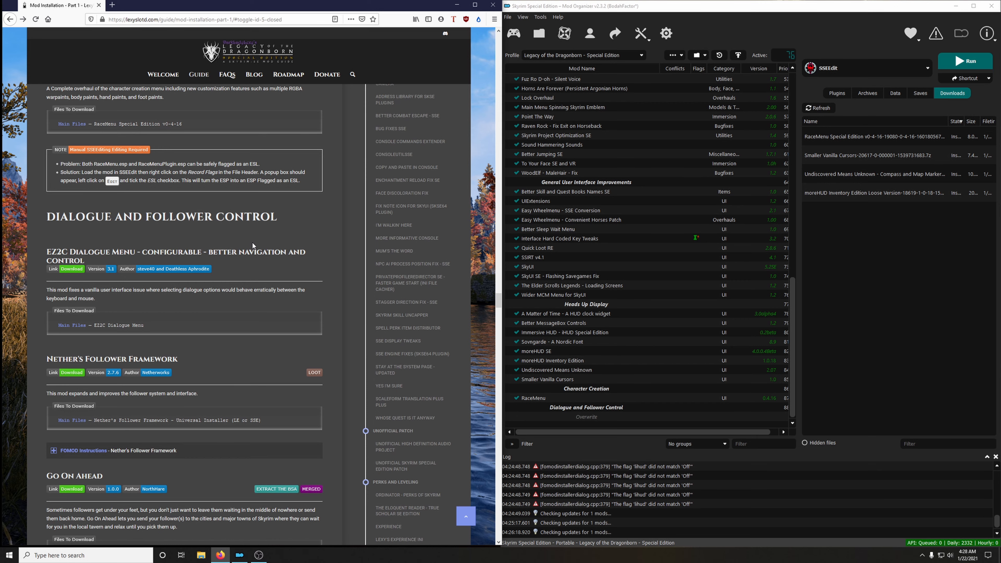
Download the EZ2C Dialogue Menu main file for the mod manager from its Nexus page, and close that page.
click(76, 273)
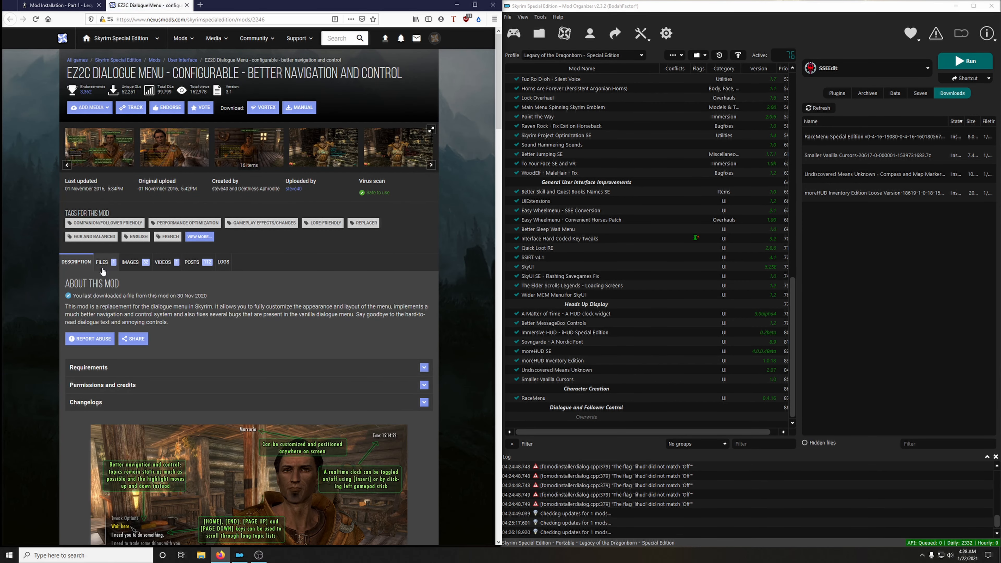
click(110, 264)
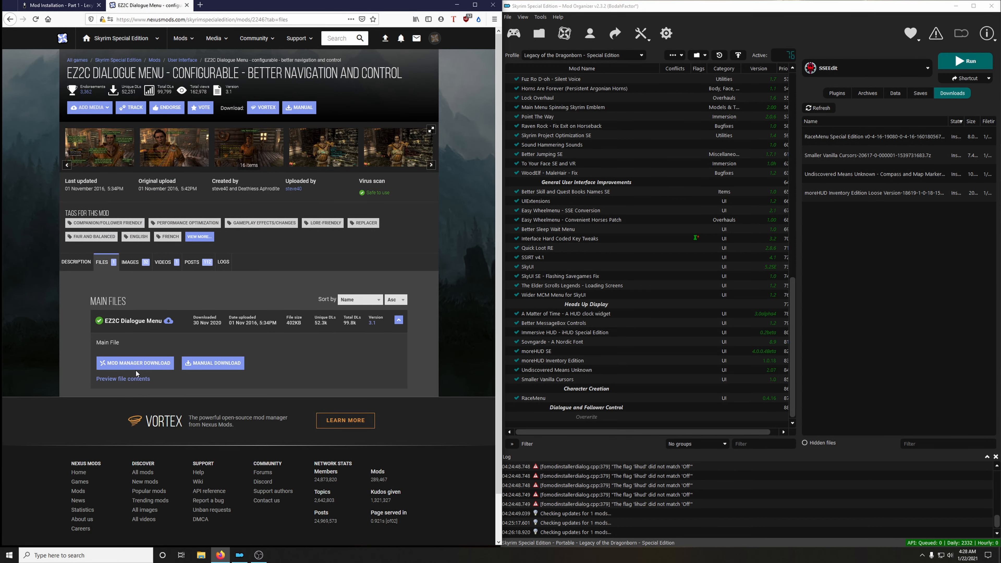
click(136, 369)
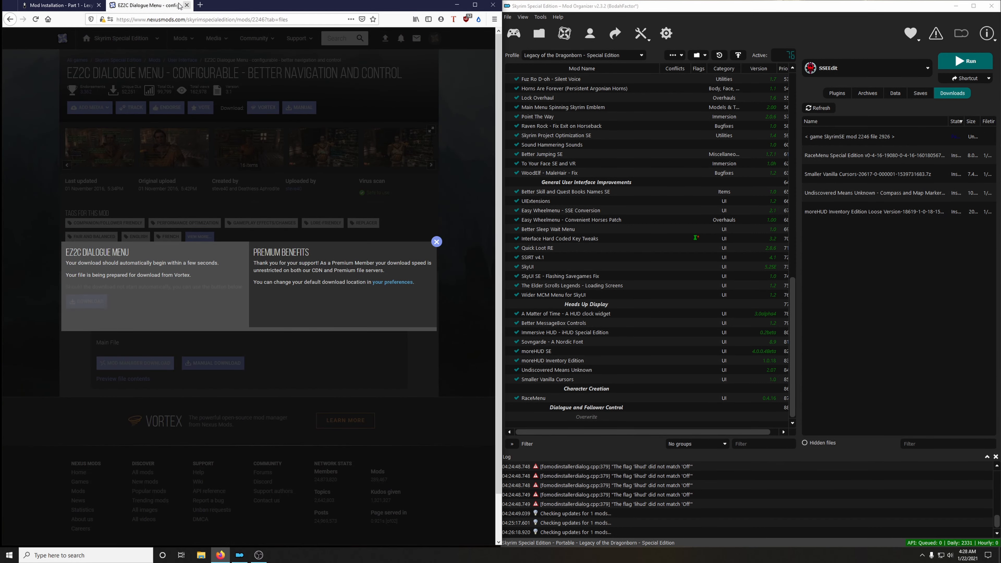
click(187, 5)
Install the downloaded EZ2C Dialogue Menu archive under its suggested name and enable the mod.
double_click(855, 137)
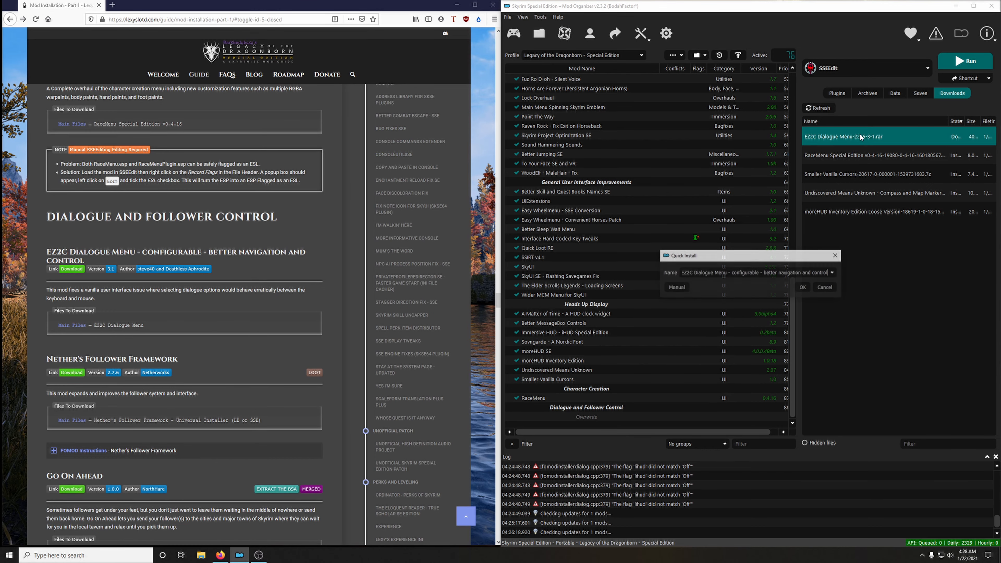
click(801, 287)
scroll(593, 414, down, 1)
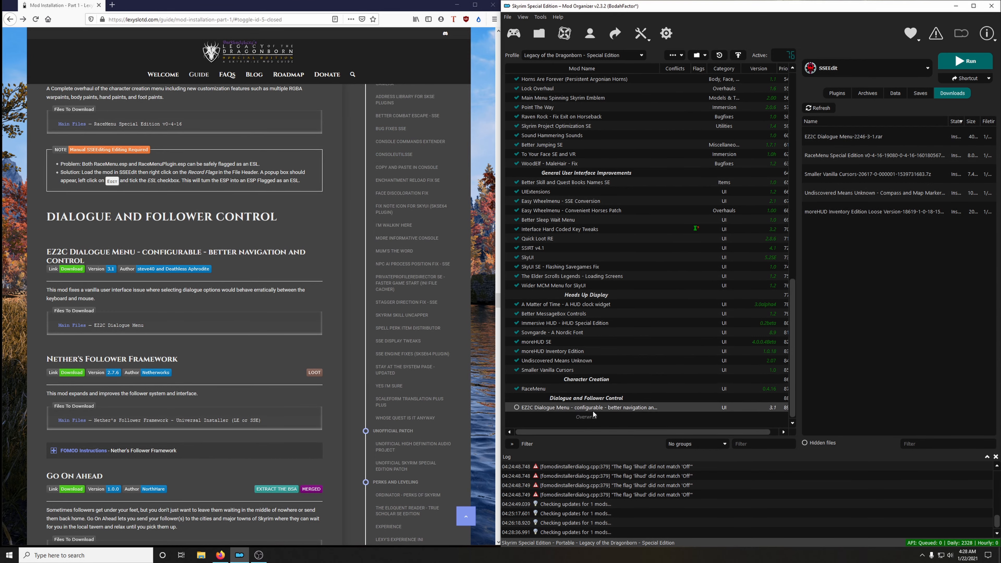
click(517, 408)
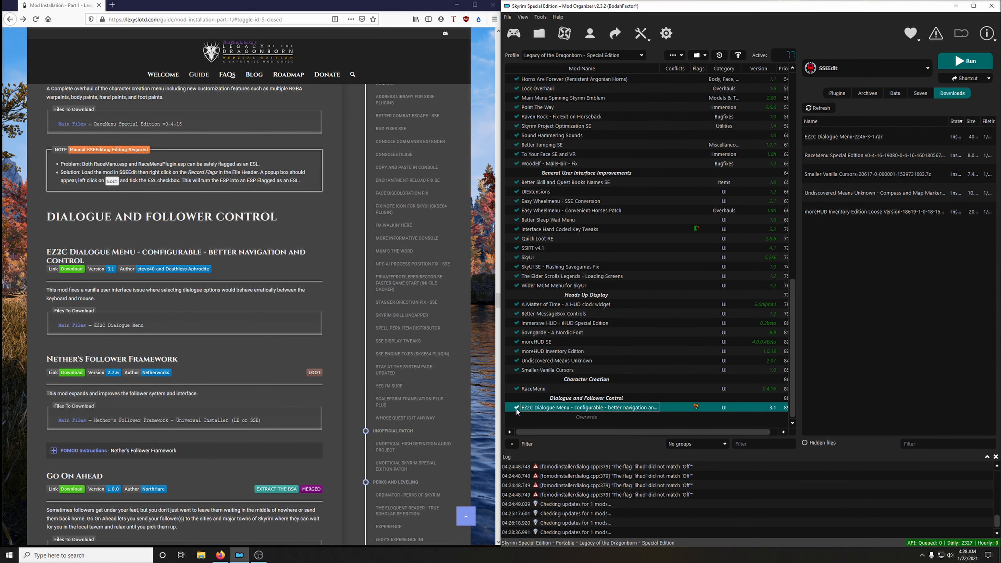
click(676, 406)
Download the Nether's Follower Framework - Universal Installer (LE or SSE) main file for the mod manager, checking the file name against the guide.
scroll(224, 335, down, 4)
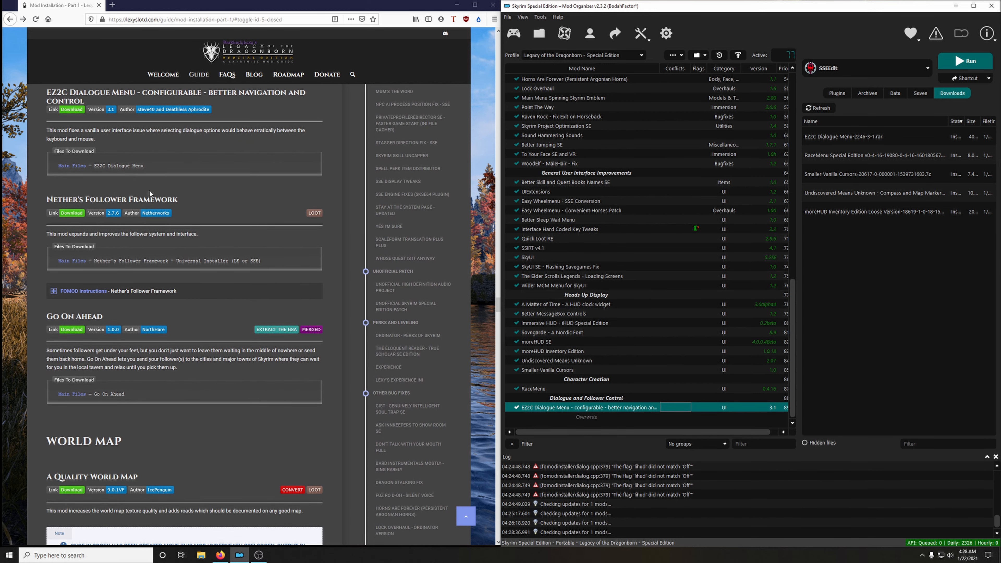
click(71, 213)
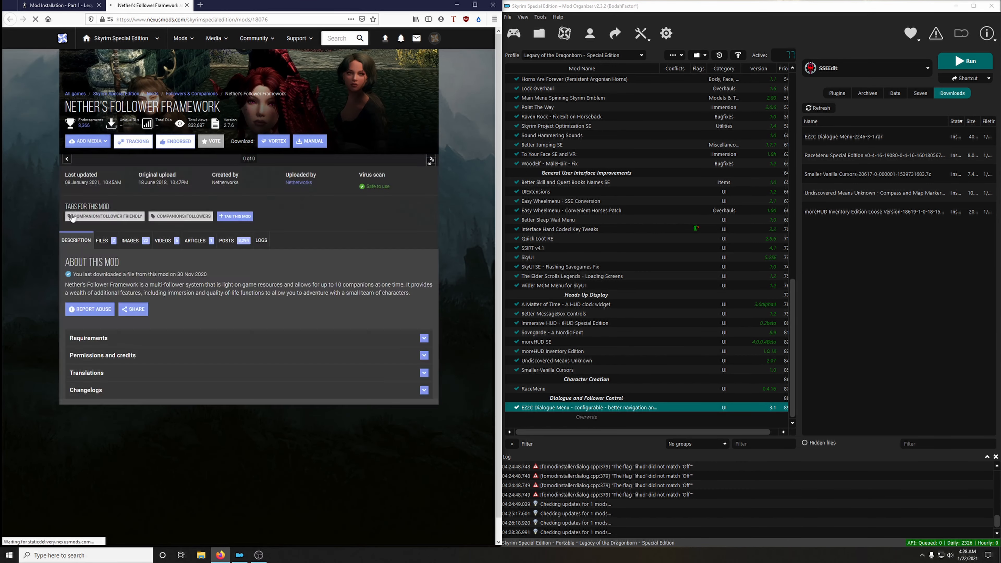
click(114, 282)
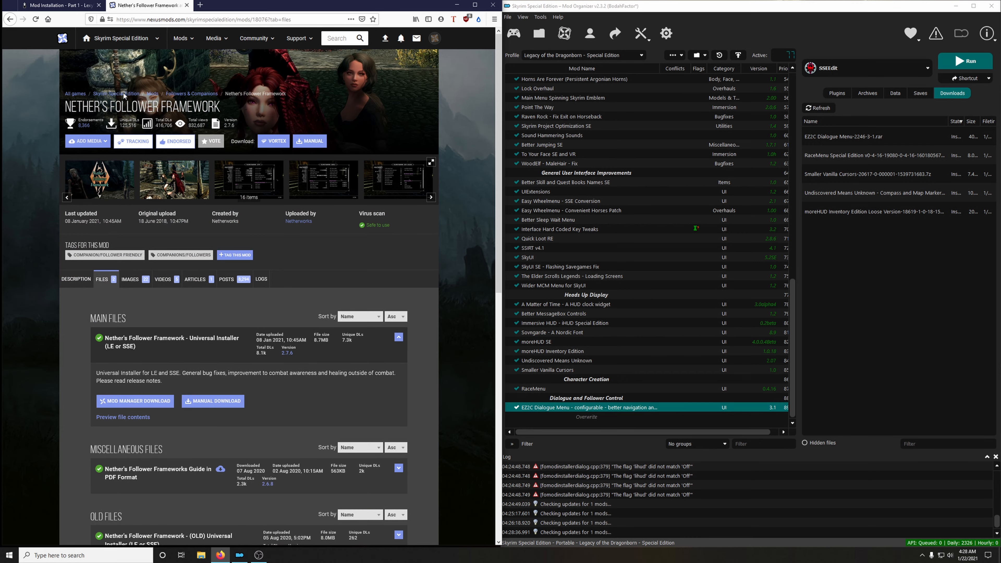
scroll(134, 236, down, 3)
key(ctrl+Tab)
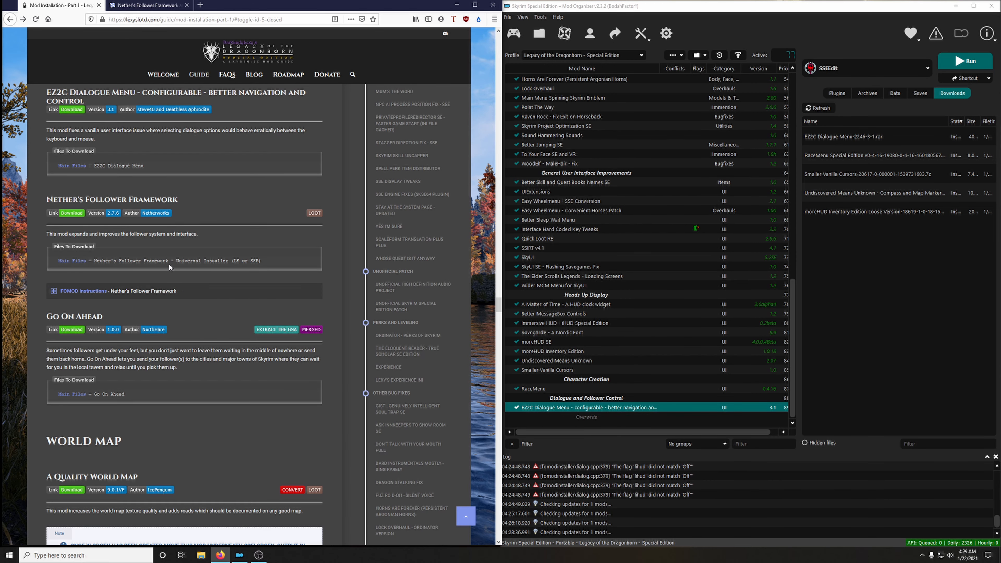
click(148, 5)
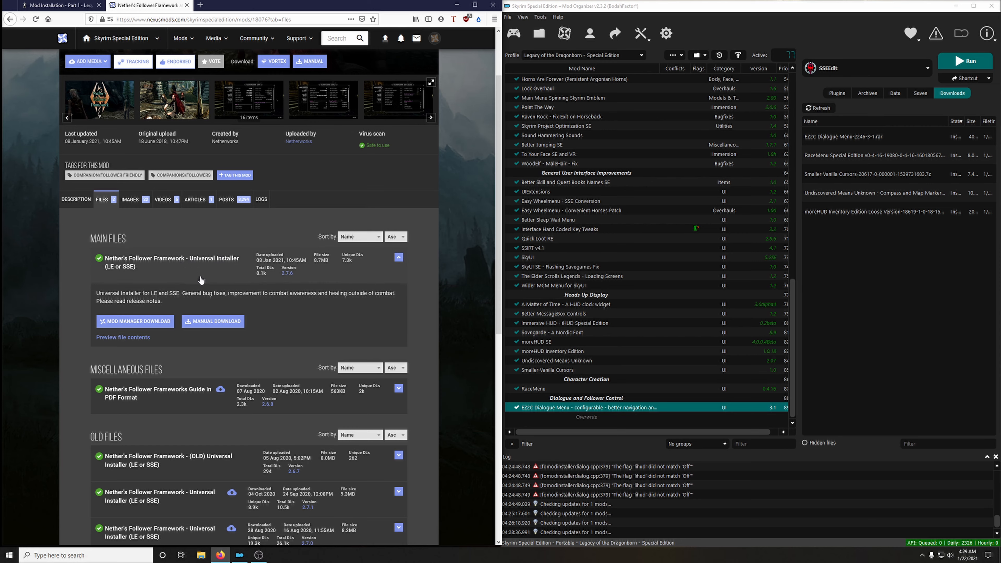
click(156, 322)
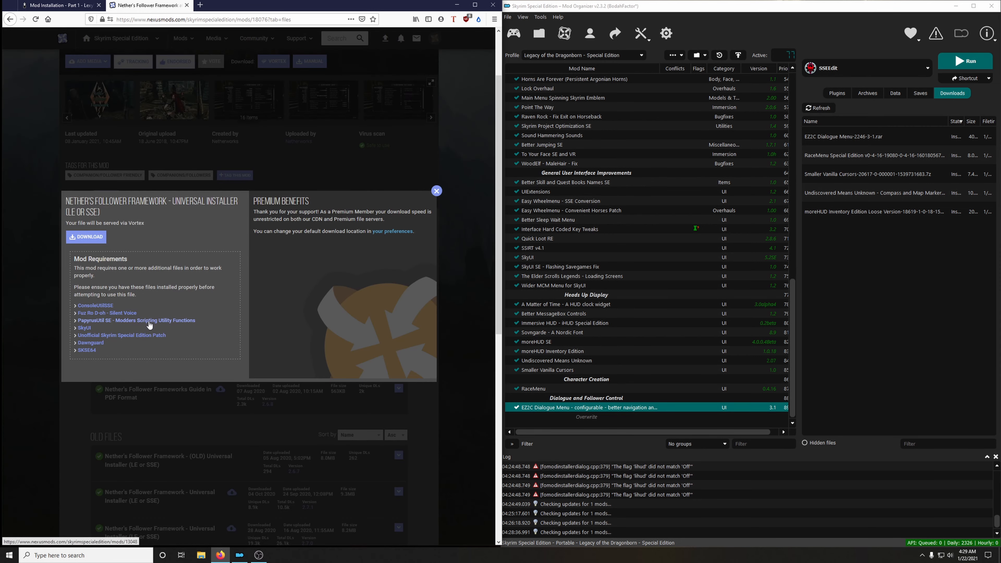
click(97, 239)
click(436, 191)
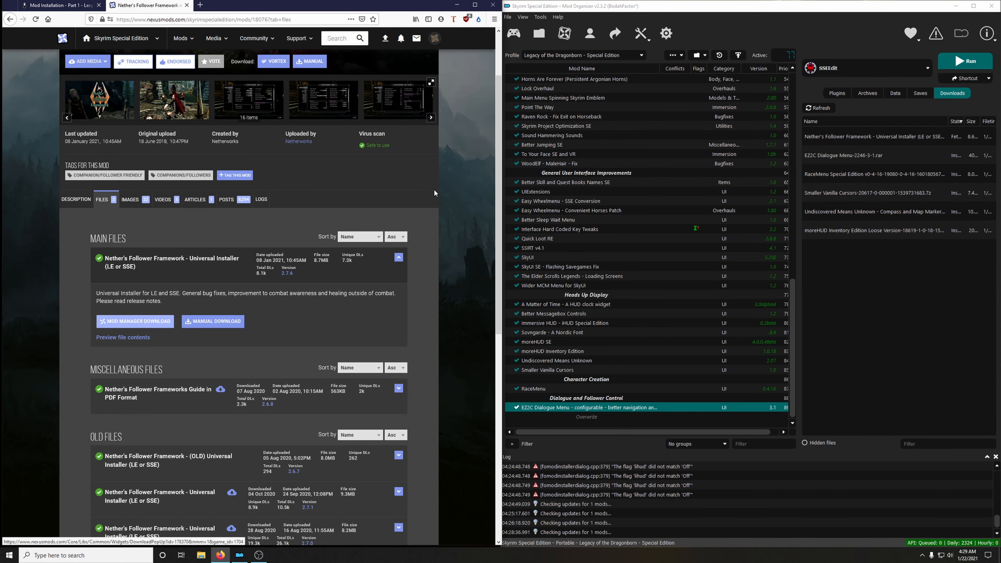
scroll(423, 246, down, 1)
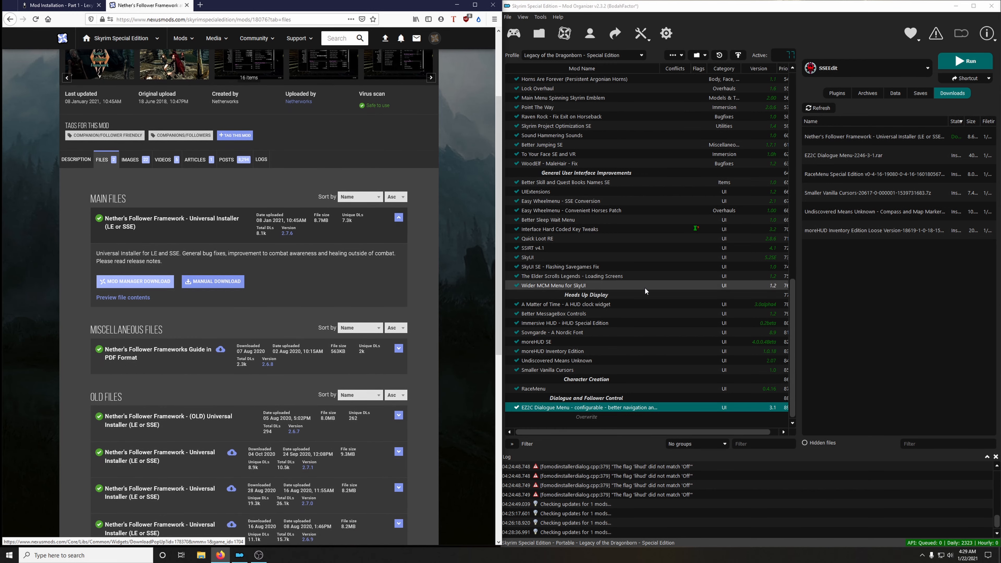
Start installing Nether's Follower Framework for Skyrim Special Edition, with the guide's FOMOD instructions for it expanded.
double_click(852, 141)
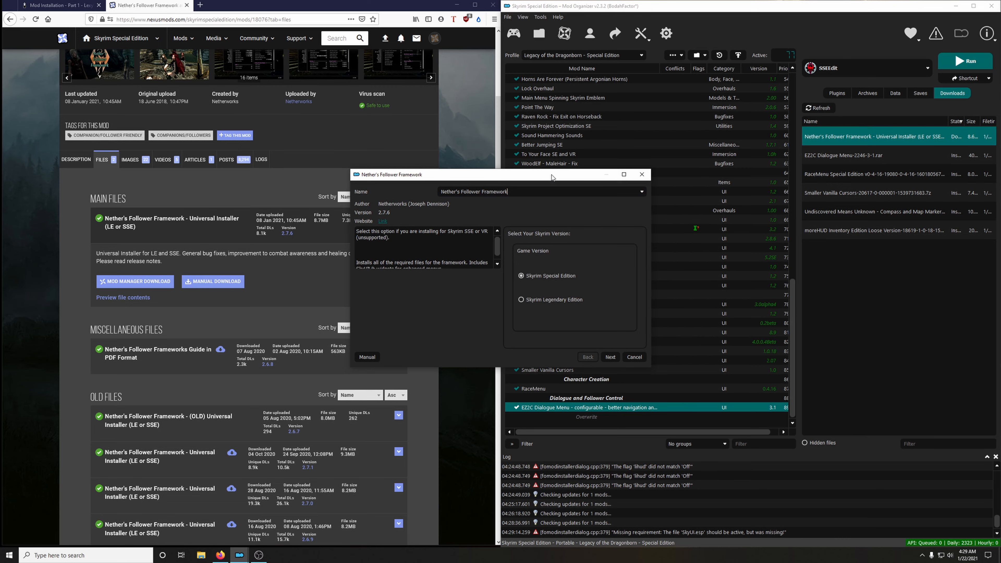
drag(561, 178, 773, 124)
click(186, 5)
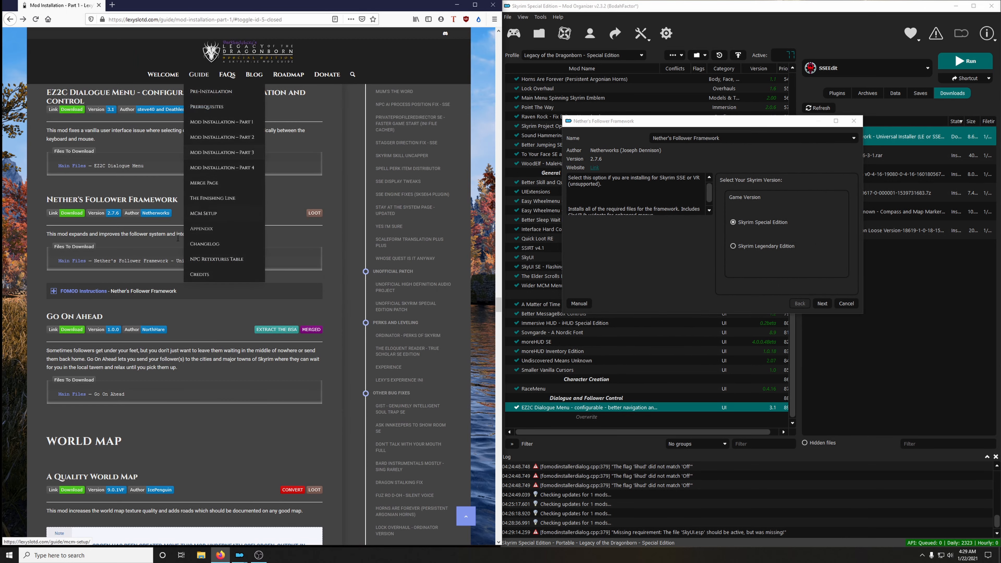
click(90, 291)
scroll(142, 266, down, 3)
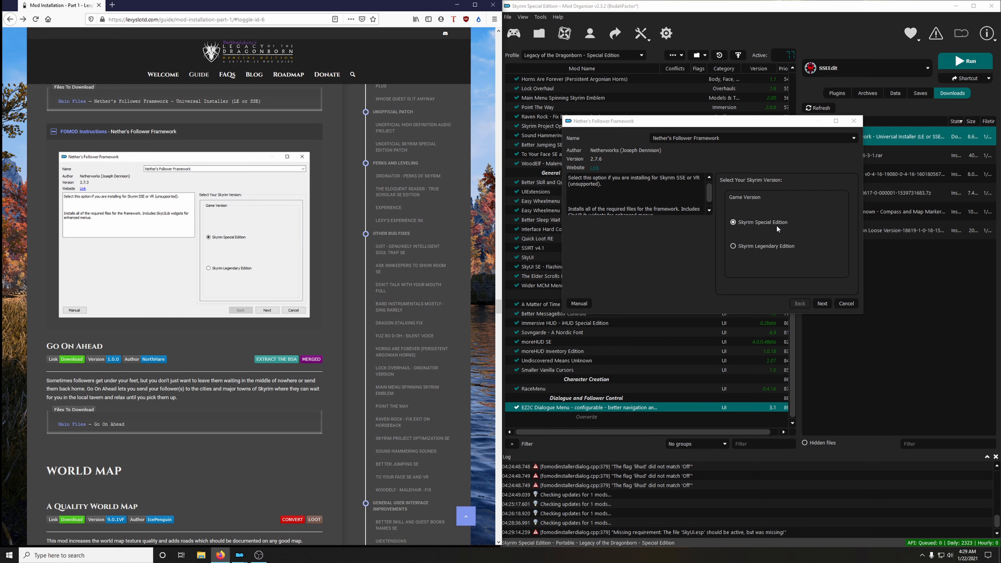
click(822, 303)
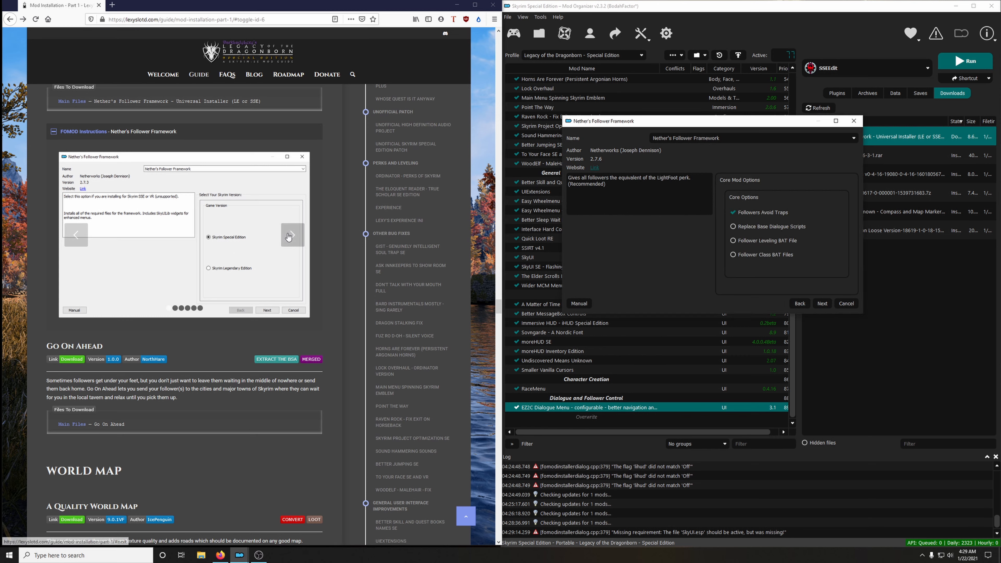
Keep only Followers Avoid Traps among the core options and leave Install Dummy Scripts off, following the guide's images.
click(289, 236)
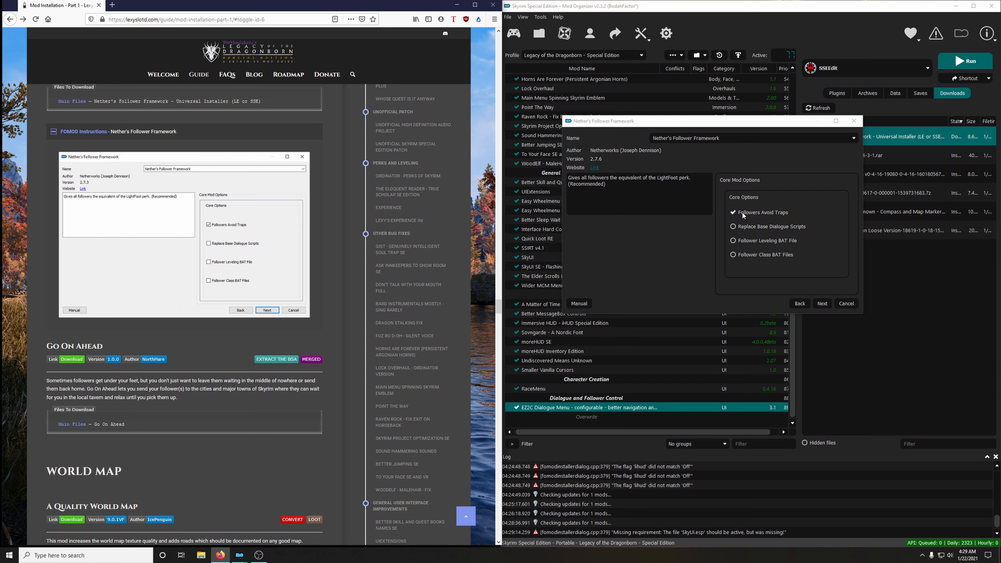
click(823, 304)
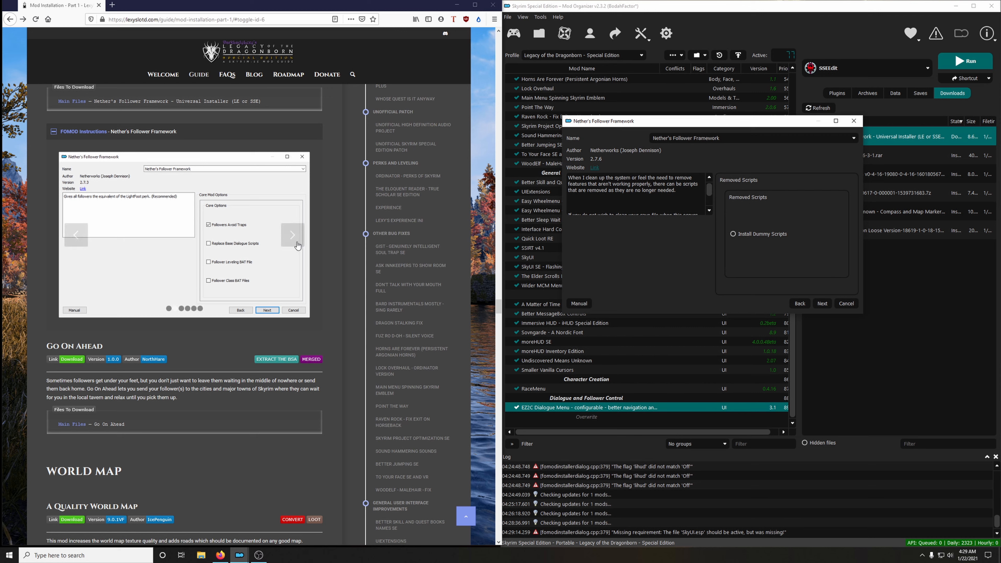
click(293, 234)
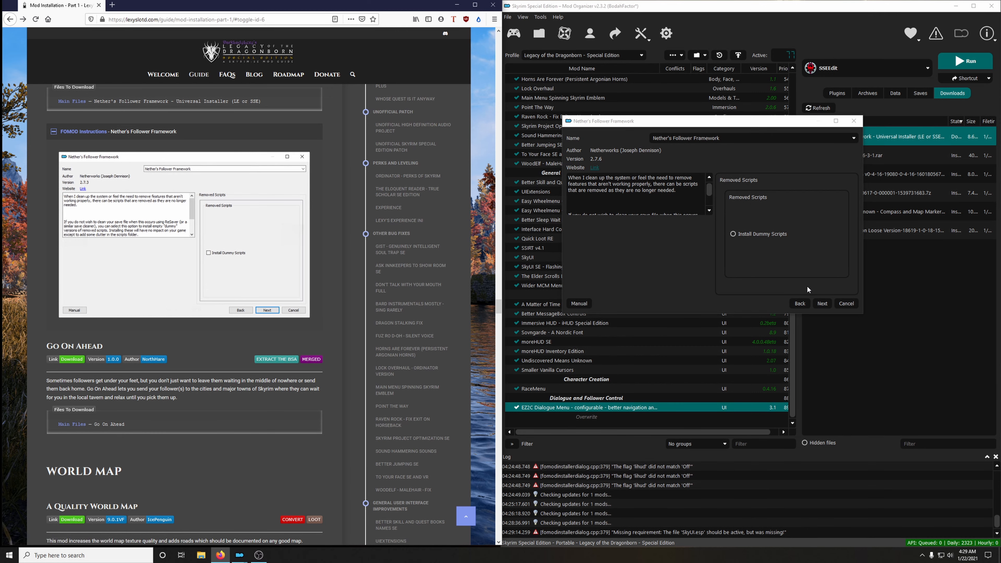
click(822, 304)
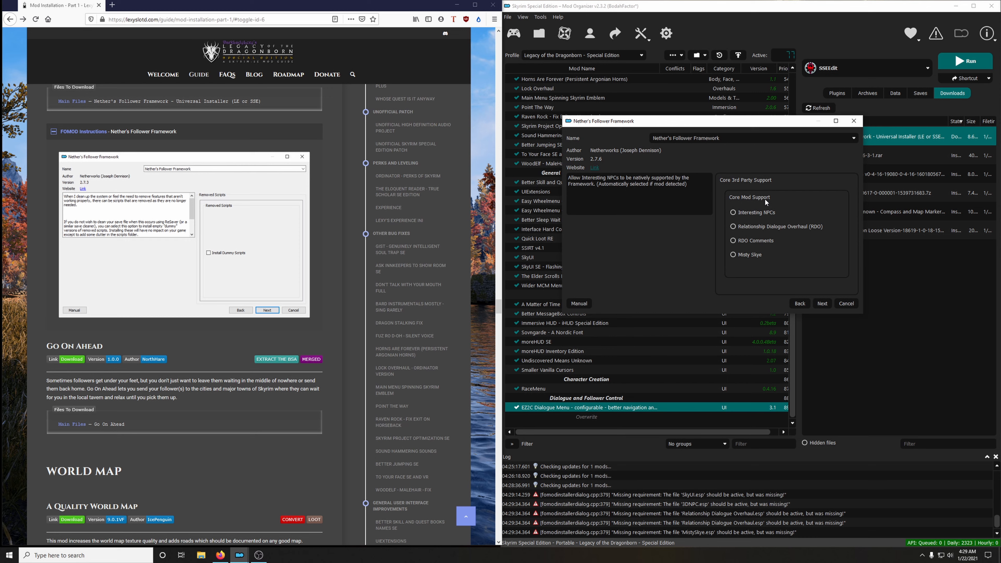
Enable the Interesting NPCs and RDO Comments support options for the framework, as the guide shows.
click(294, 237)
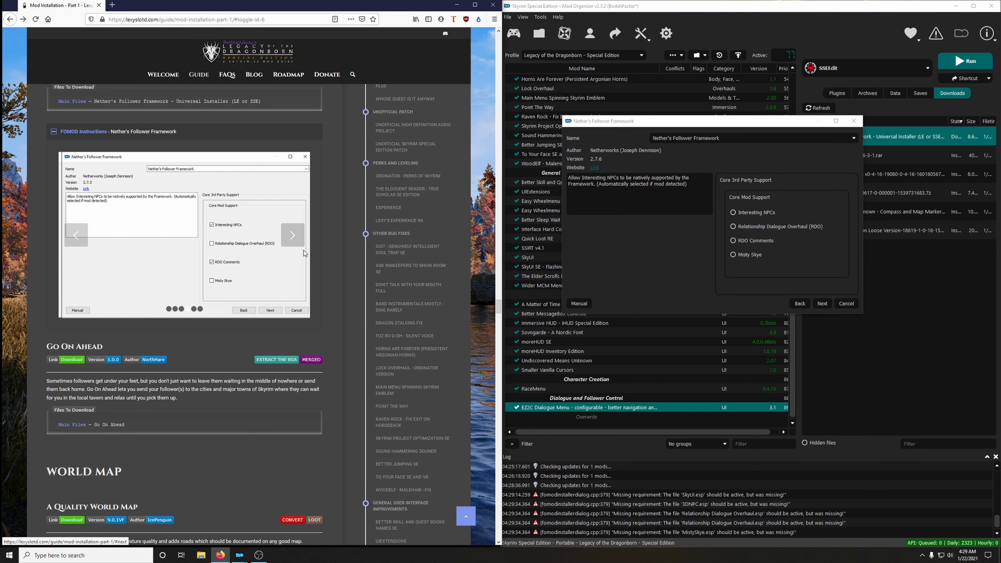
click(756, 212)
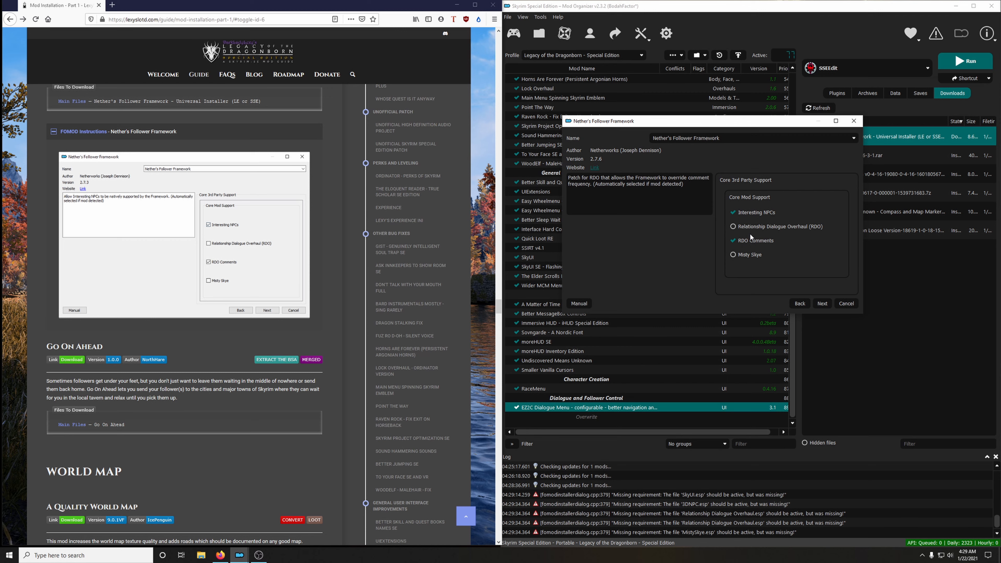
click(822, 303)
Enable Friendly Fire in the Spell Perk Item Distributor options and install the framework without any No Team Magic Damage add-ons.
click(289, 234)
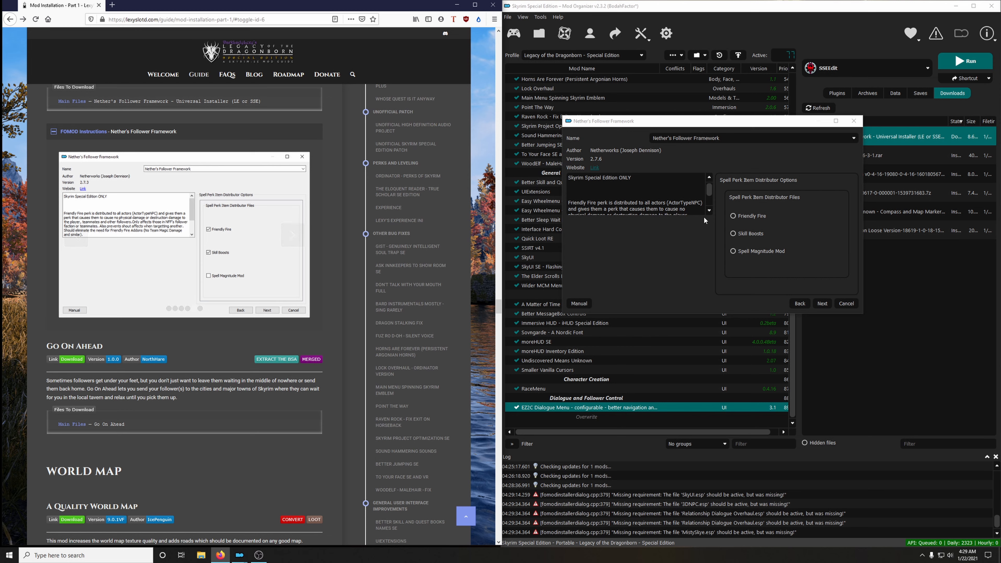
click(761, 216)
click(822, 303)
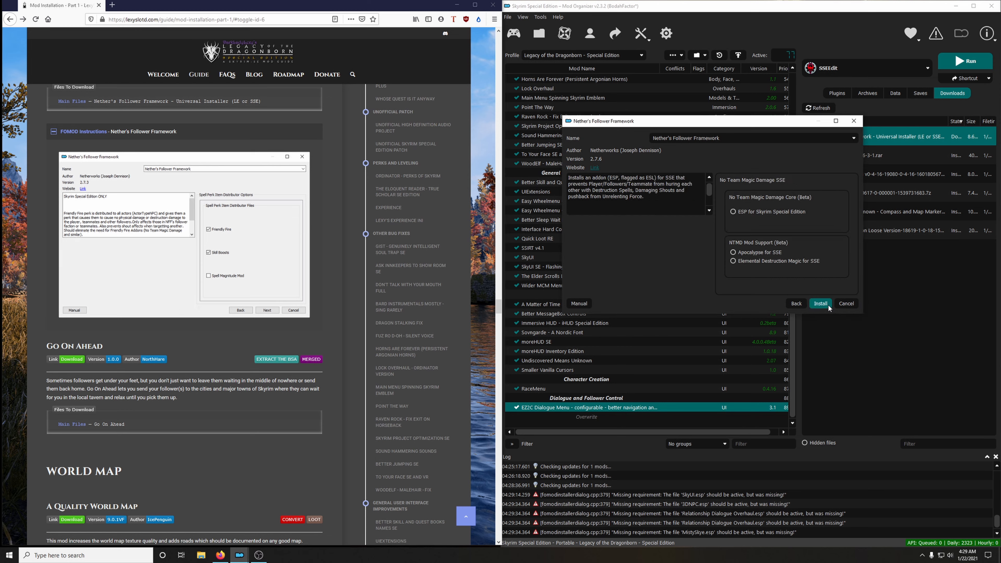
click(292, 235)
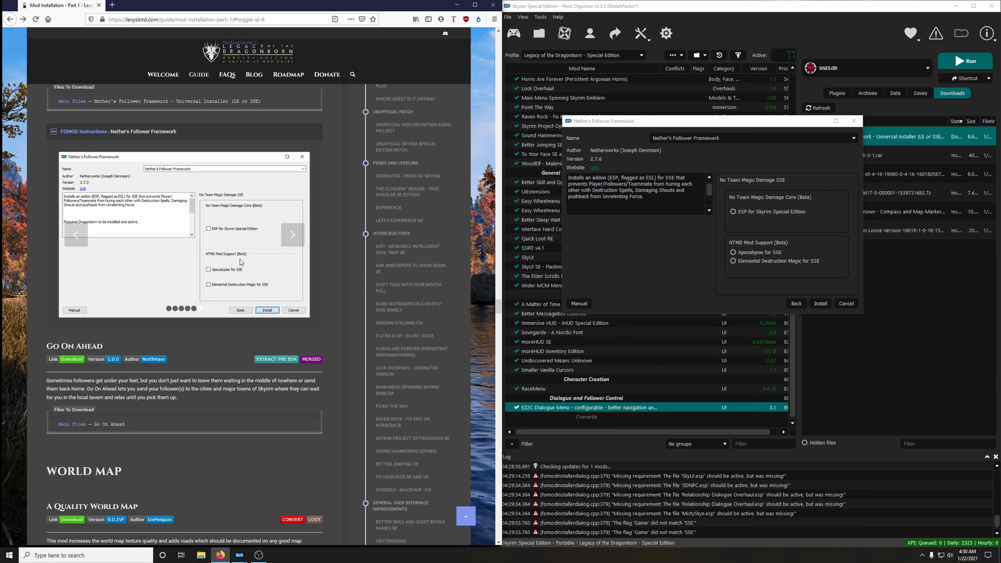
click(820, 303)
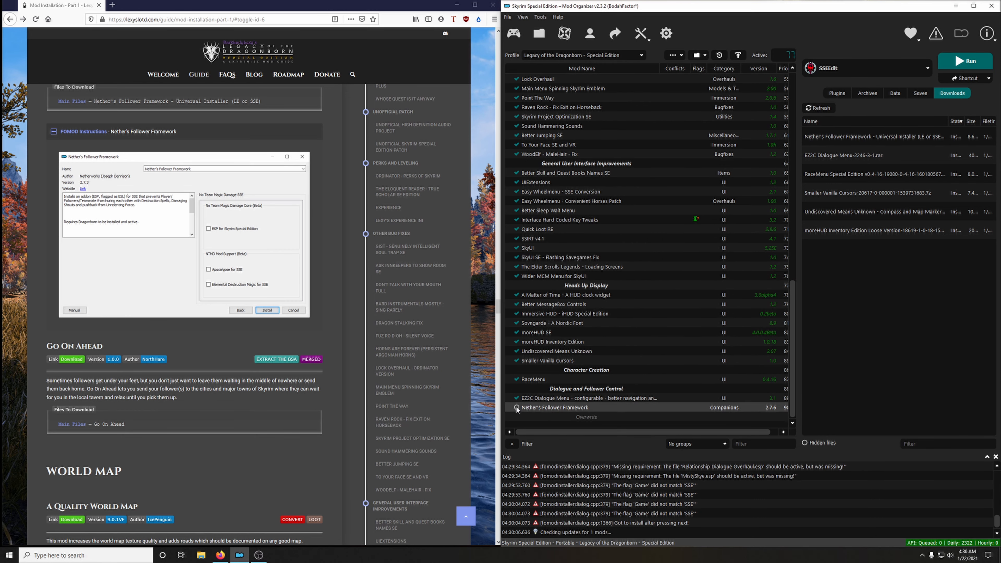
Enable Nether's Follower Framework in the mod list and collapse its FOMOD instructions in the guide.
click(517, 407)
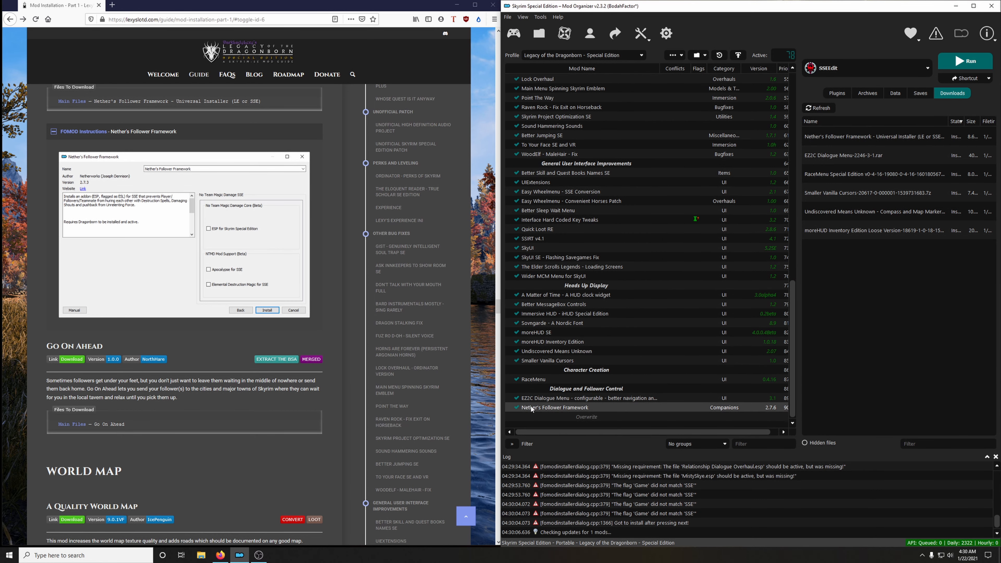
click(71, 134)
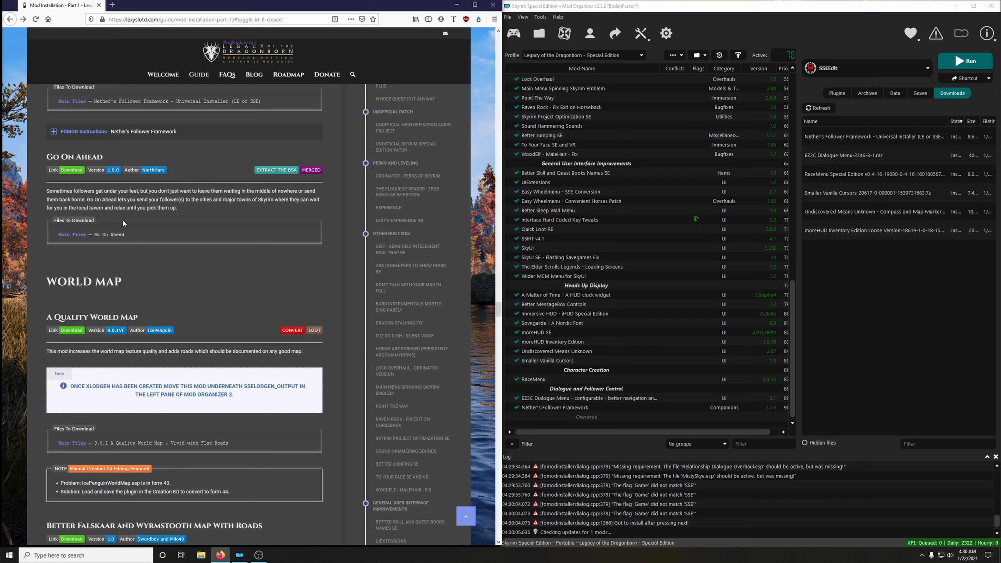
Download the Go On Ahead main file to the mod manager from its Nexus page and close that page.
click(72, 170)
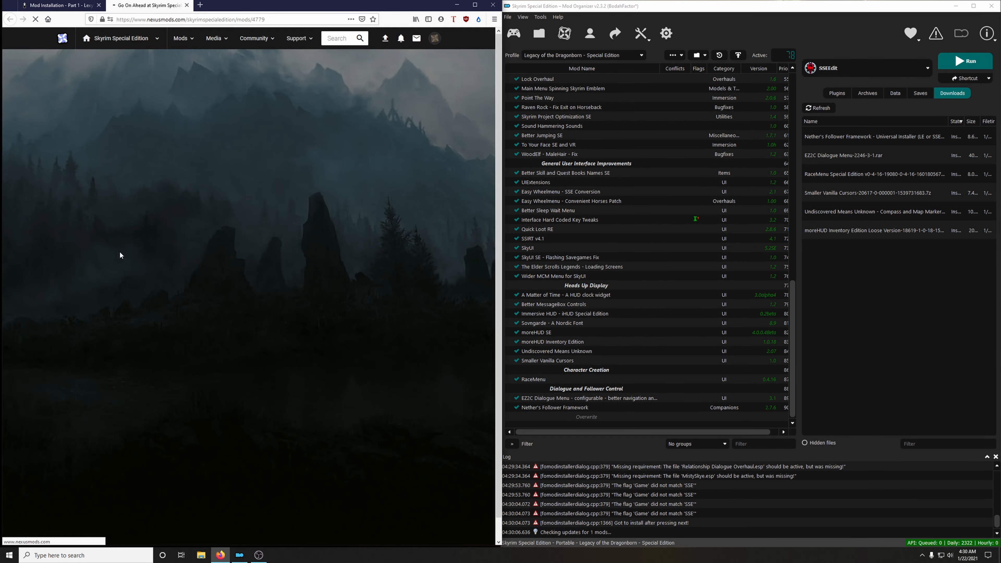
click(103, 248)
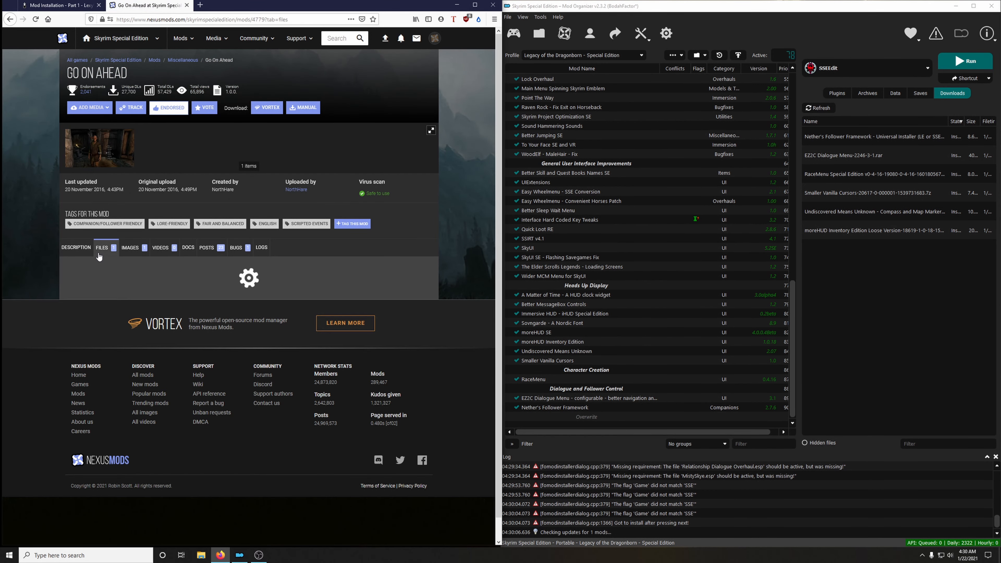
click(143, 340)
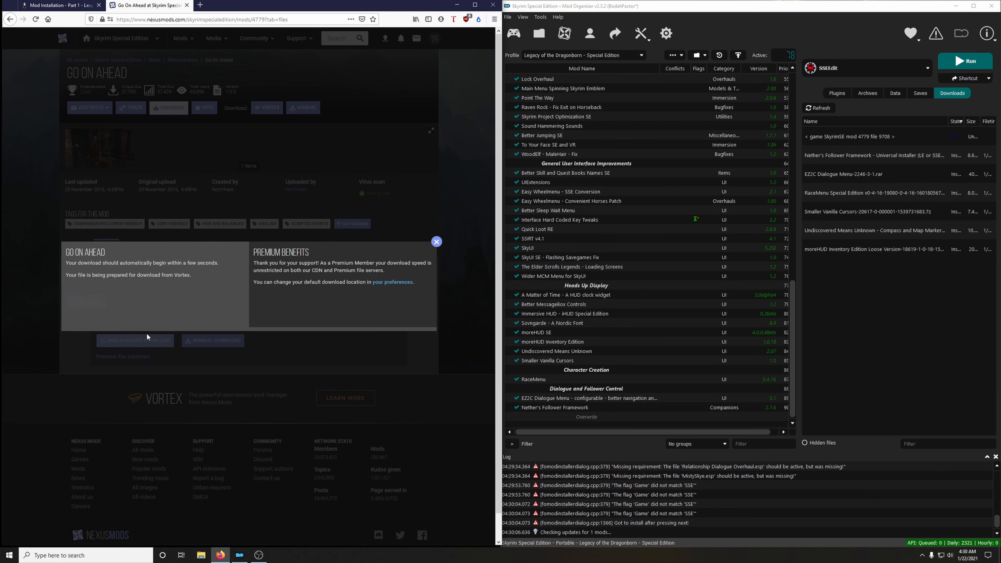
click(187, 5)
Install Go On Ahead with its BSA extracted, and enable it in the mod list.
double_click(905, 136)
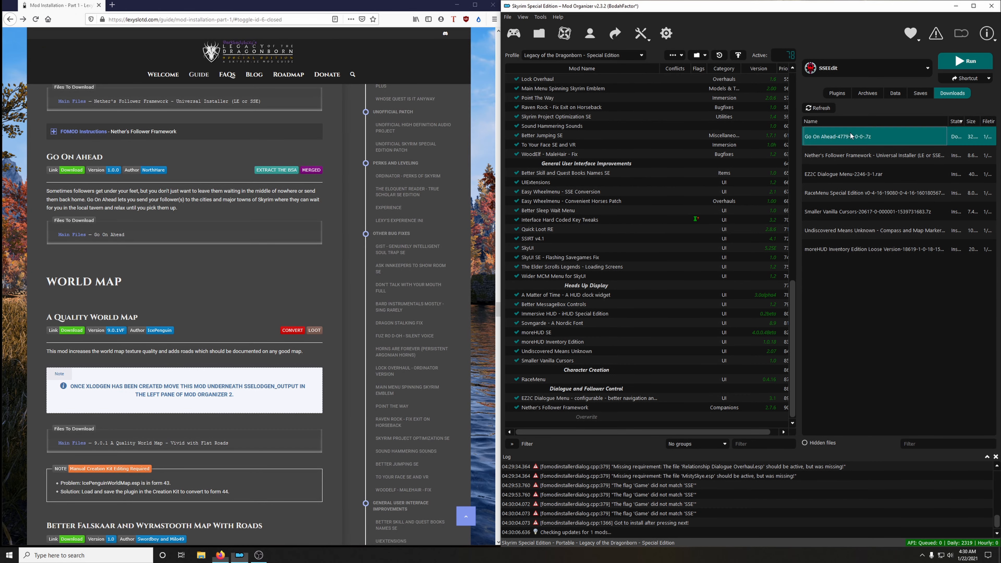
click(790, 287)
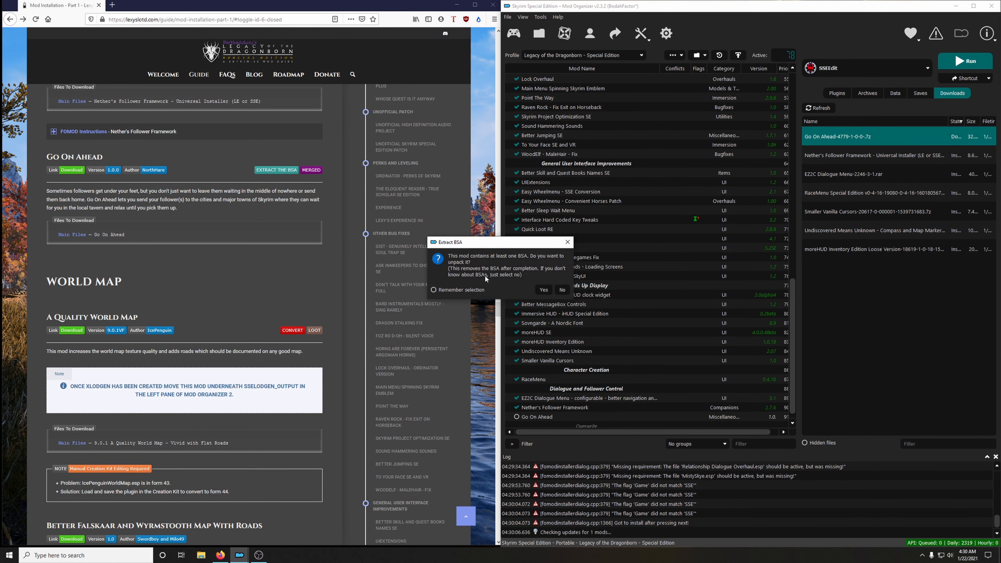
click(543, 289)
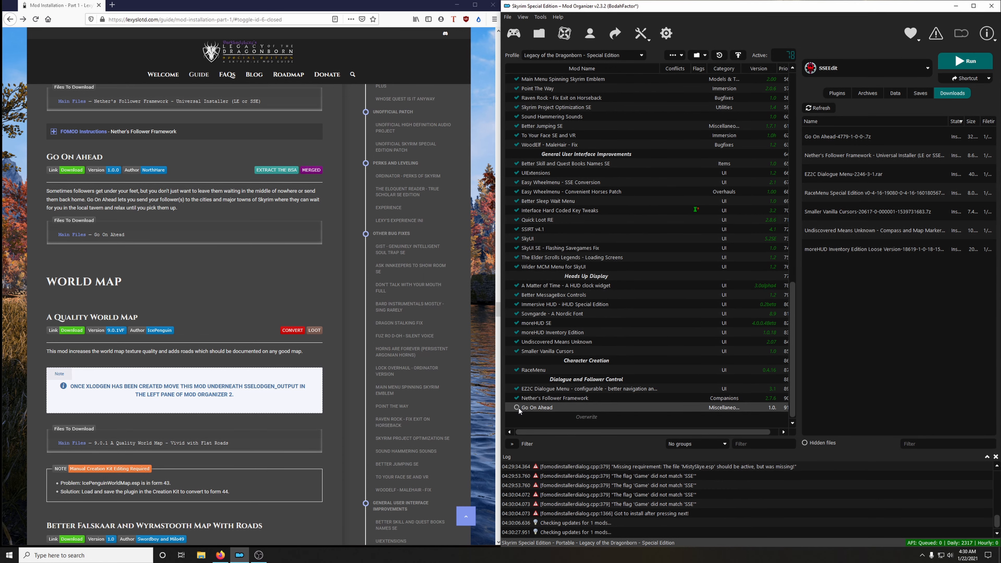
click(517, 407)
Create a separator named World Map in the mod list, using the guide's section heading as its name.
scroll(369, 355, down, 4)
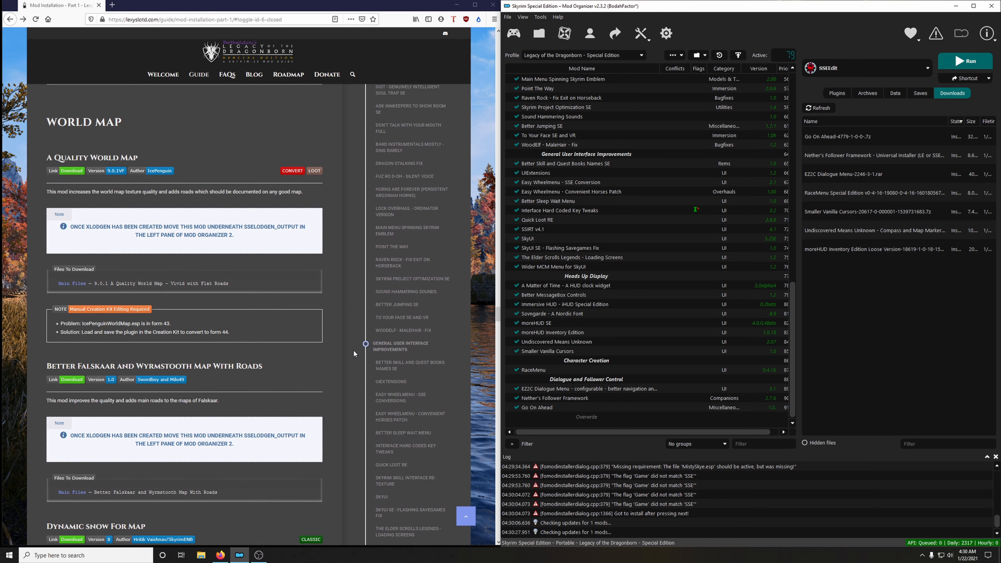
click(49, 123)
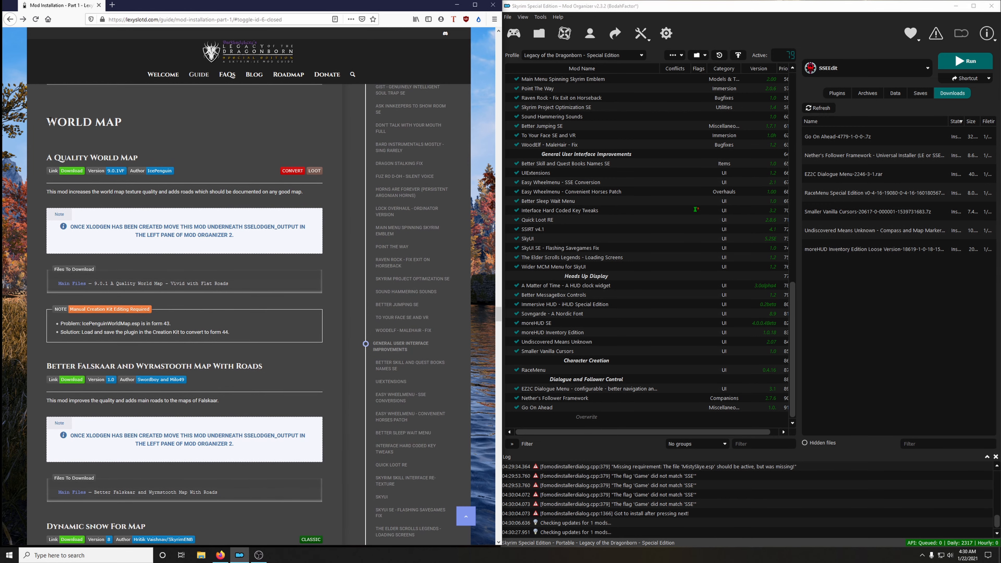
drag(48, 123, 130, 123)
right_click(103, 122)
click(121, 133)
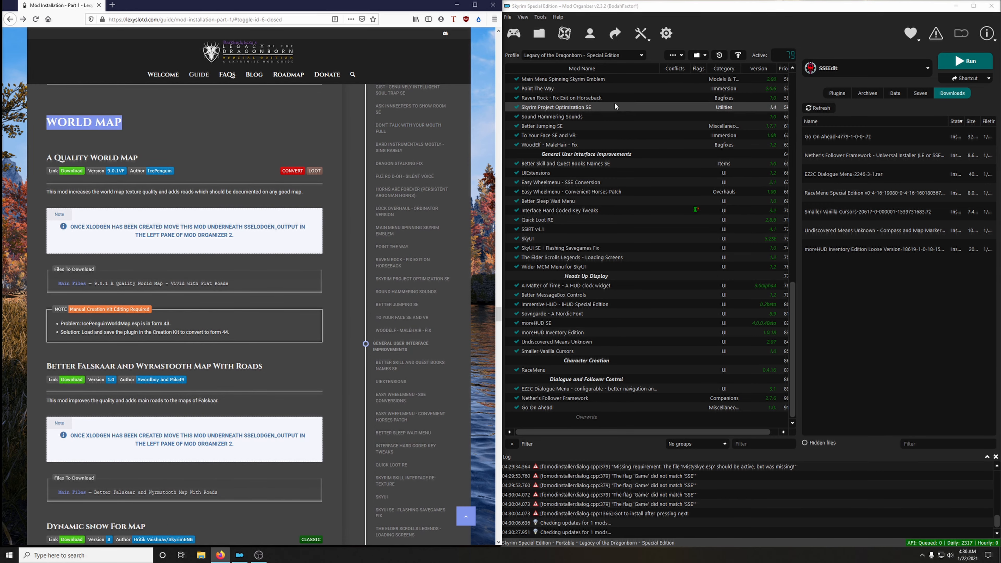
click(673, 55)
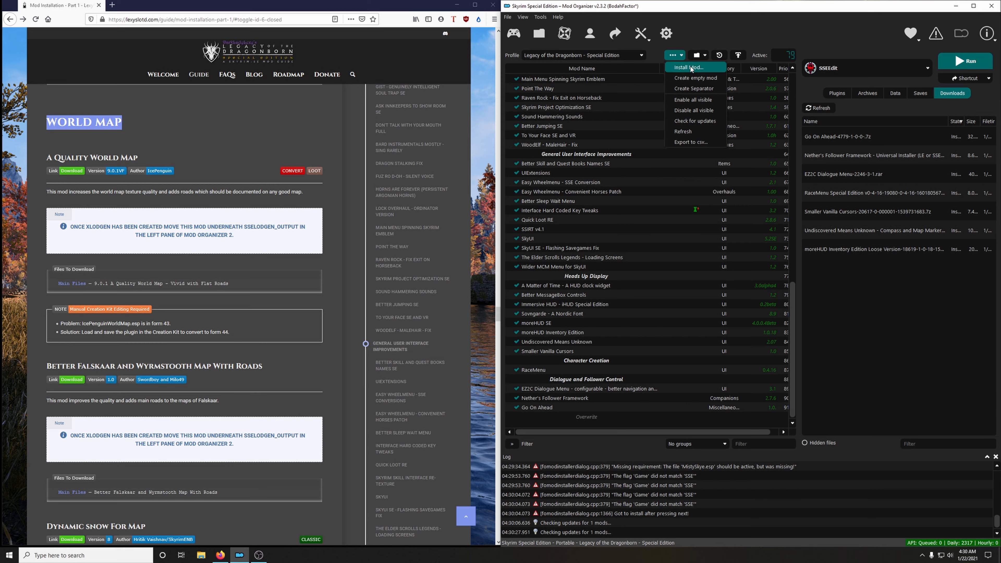
click(705, 88)
right_click(747, 281)
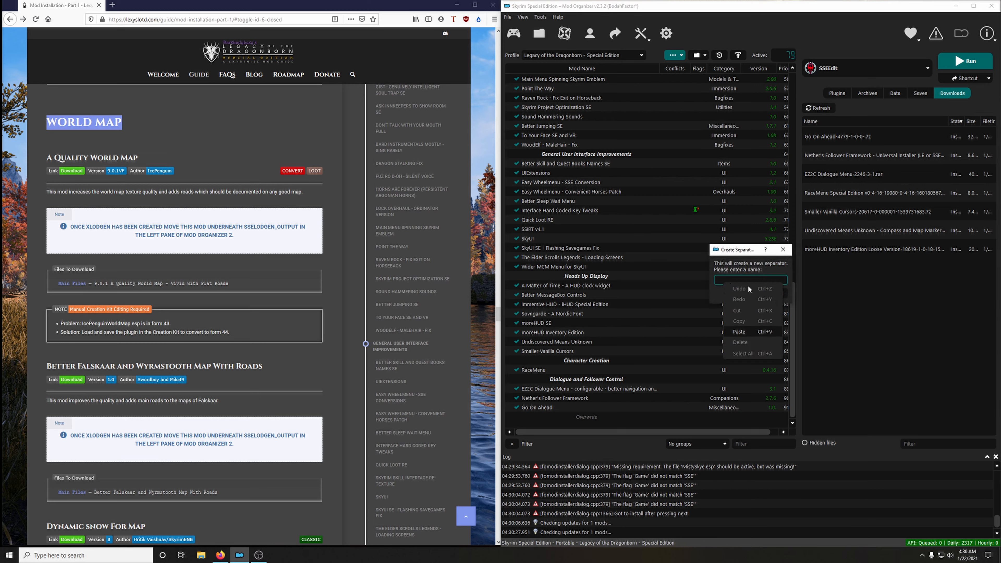
click(739, 332)
click(751, 293)
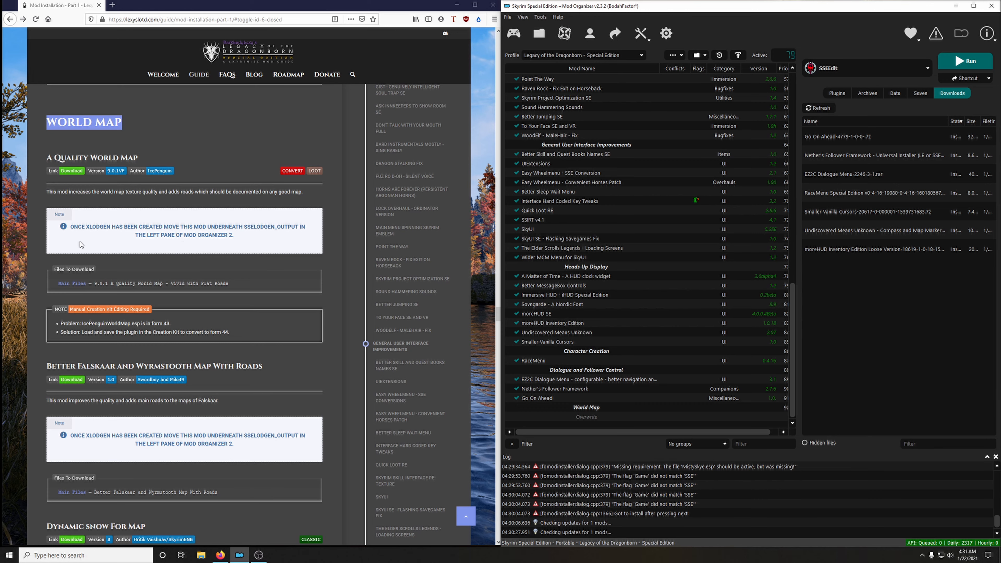
Download 9.0.1 A Quality World Map - Vivid with Flat Roads to the mod manager, as the guide specifies, and close its Nexus page.
click(70, 174)
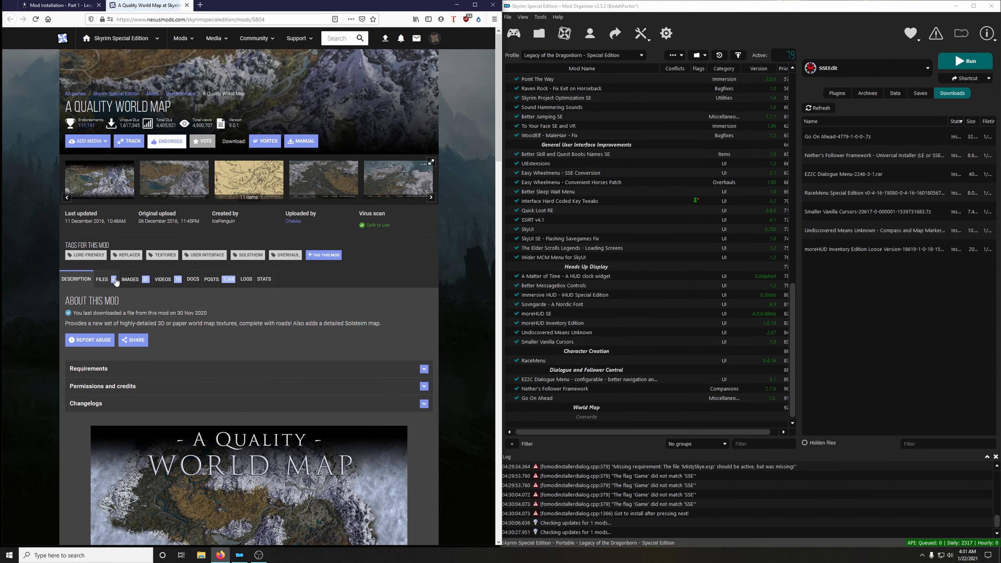
scroll(312, 323, down, 3)
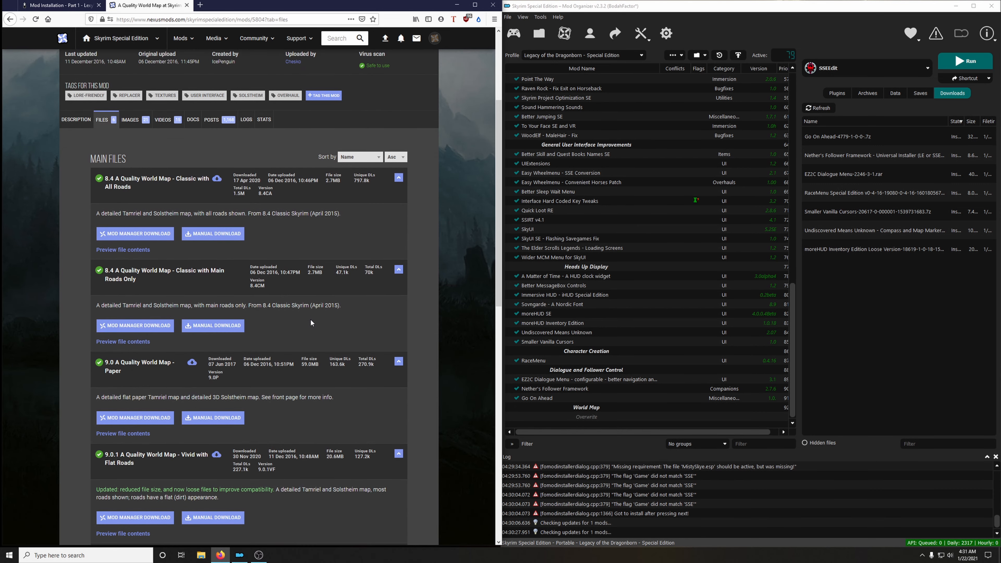
click(82, 8)
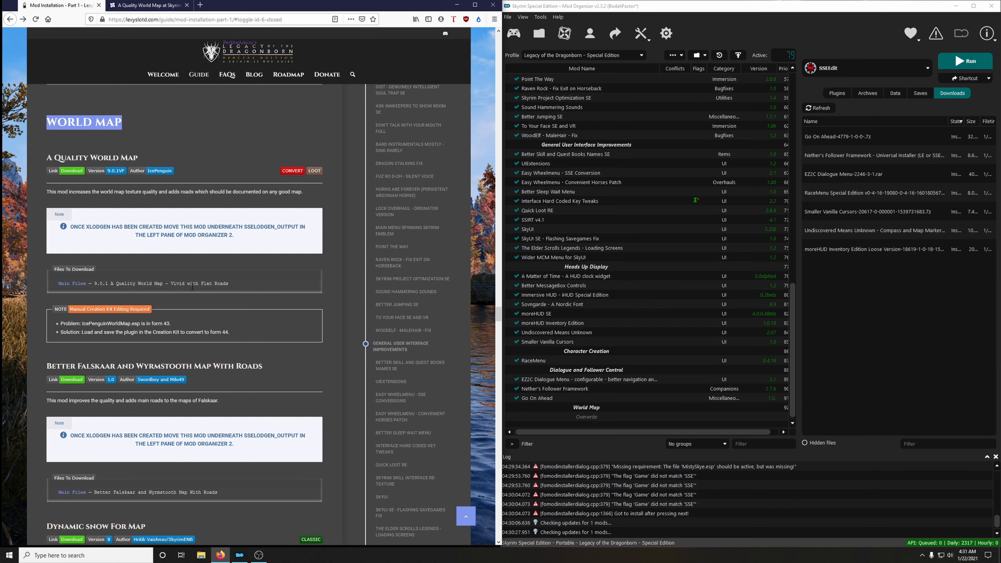
click(148, 6)
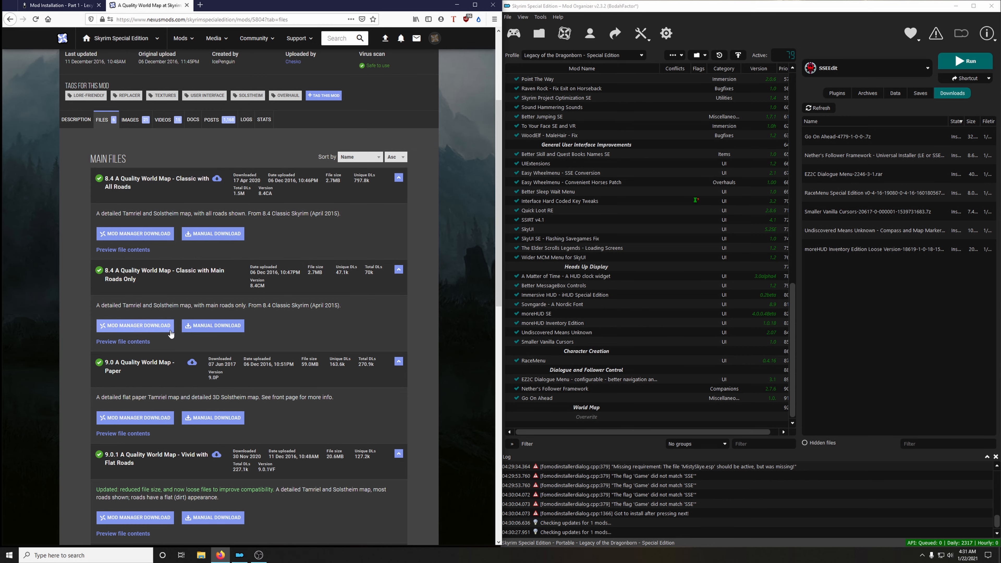
scroll(191, 345, down, 2)
scroll(191, 345, down, 3)
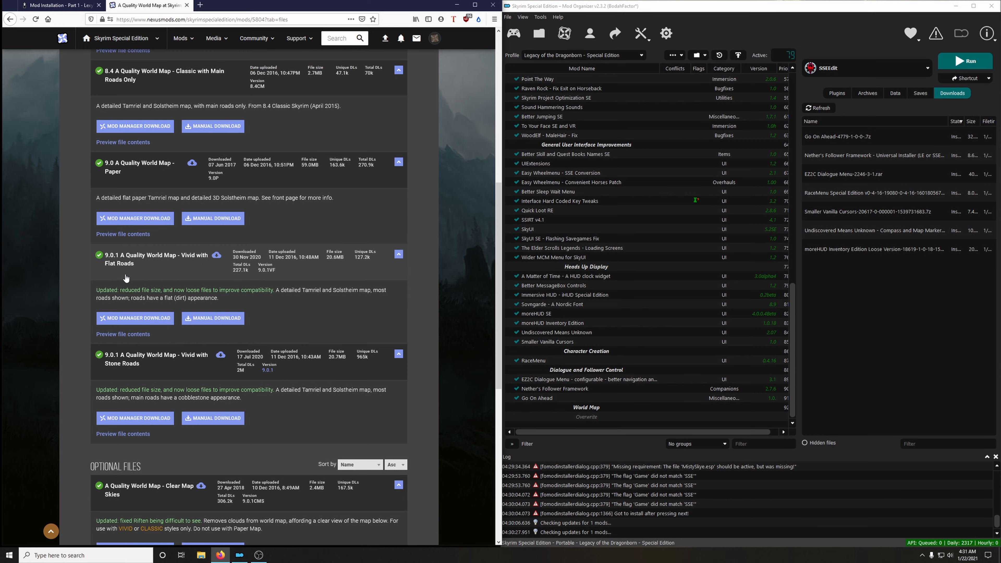
click(144, 322)
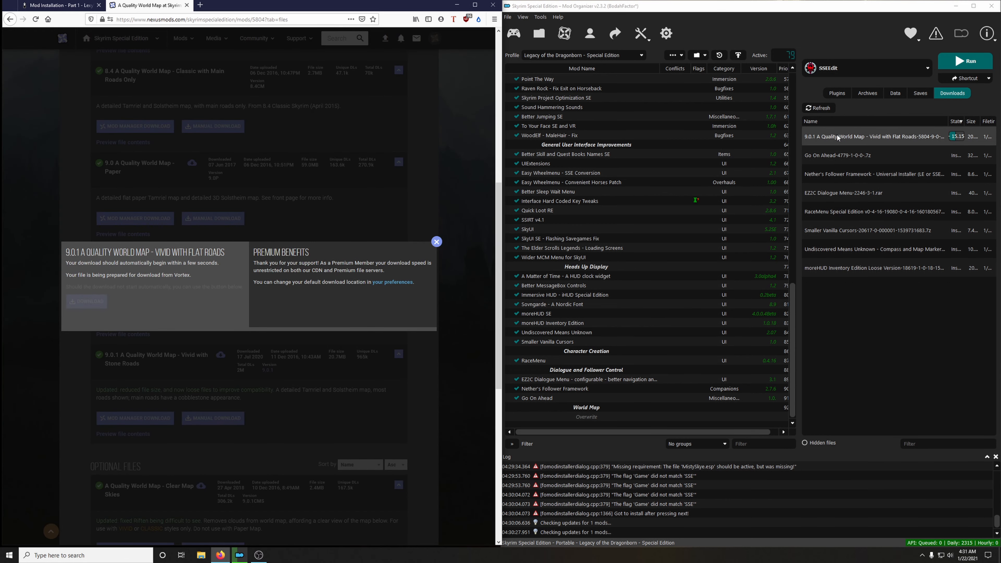
key(ctrl+w)
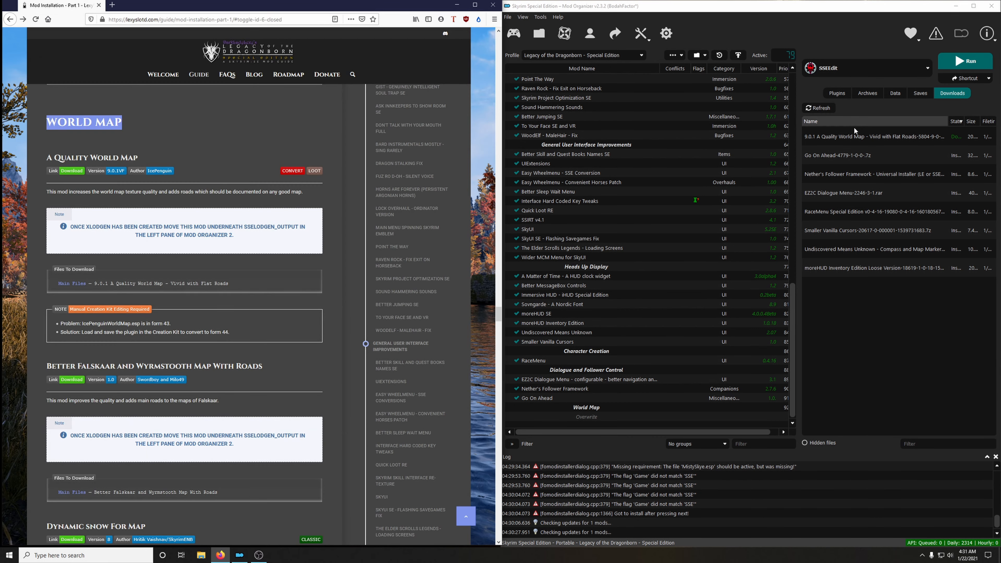
Install A Quality World Map from the downloaded archive and enable it under the World Map separator.
double_click(854, 141)
click(801, 287)
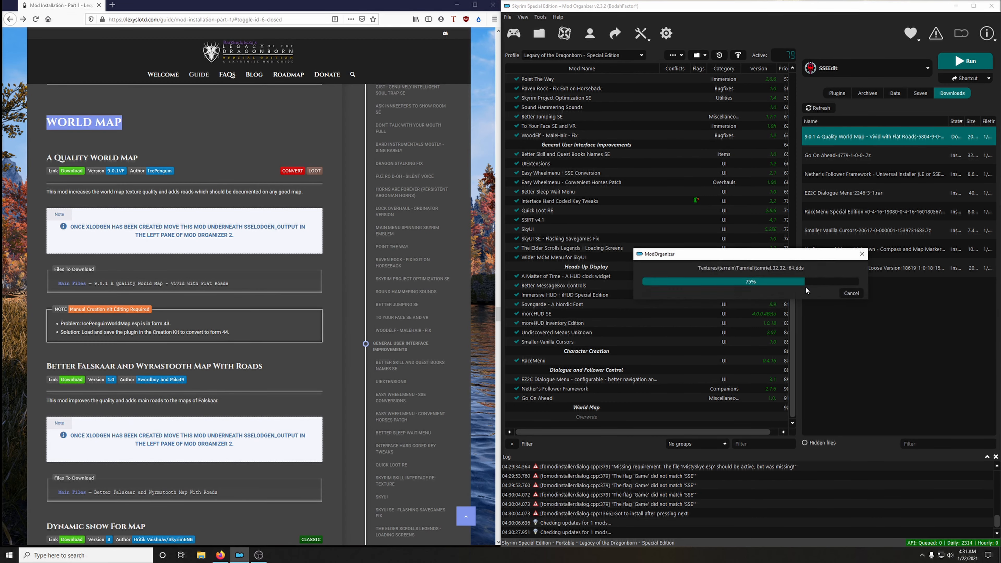
scroll(710, 295, down, 1)
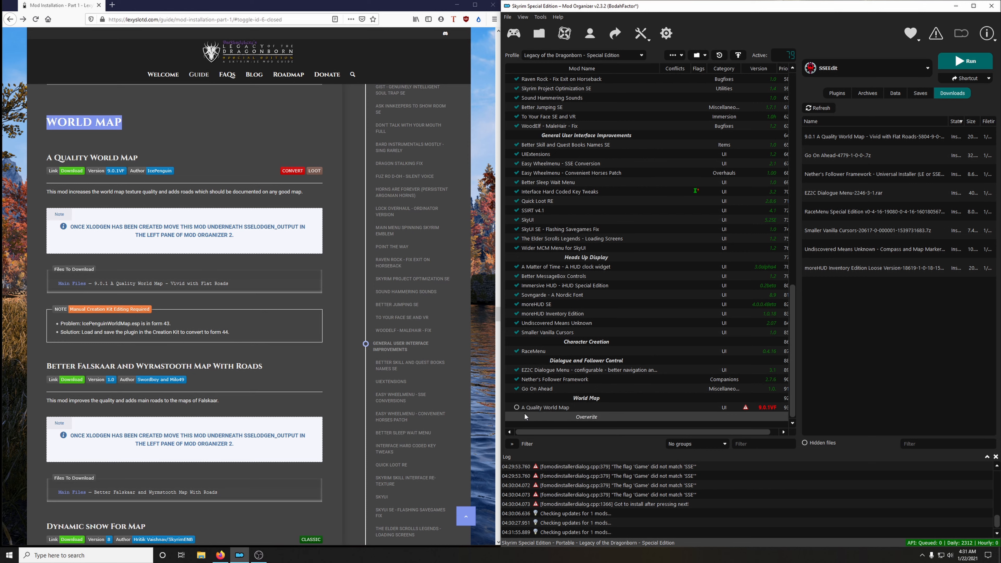
click(516, 407)
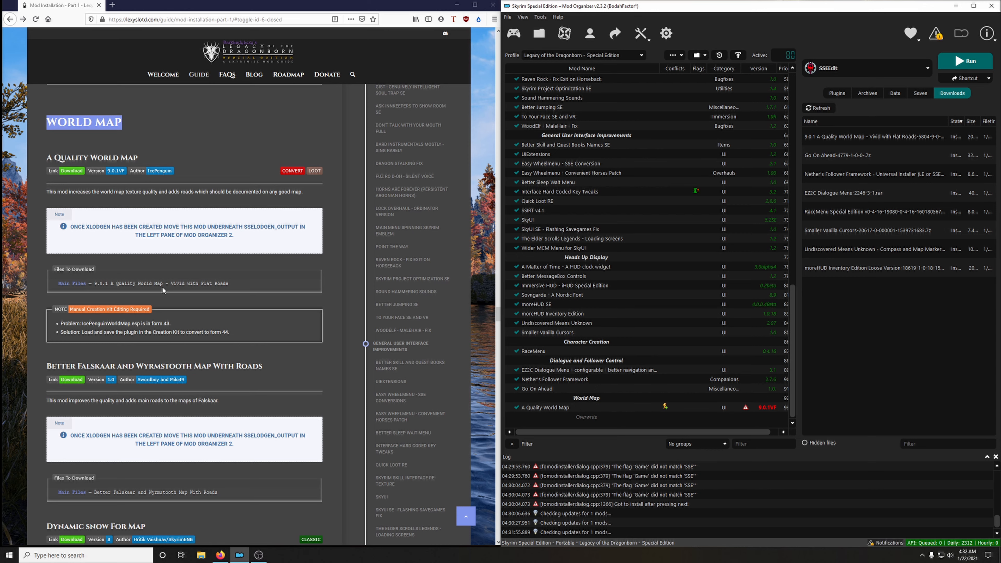
Launch the Creation Kit from Mod Organizer.
click(871, 70)
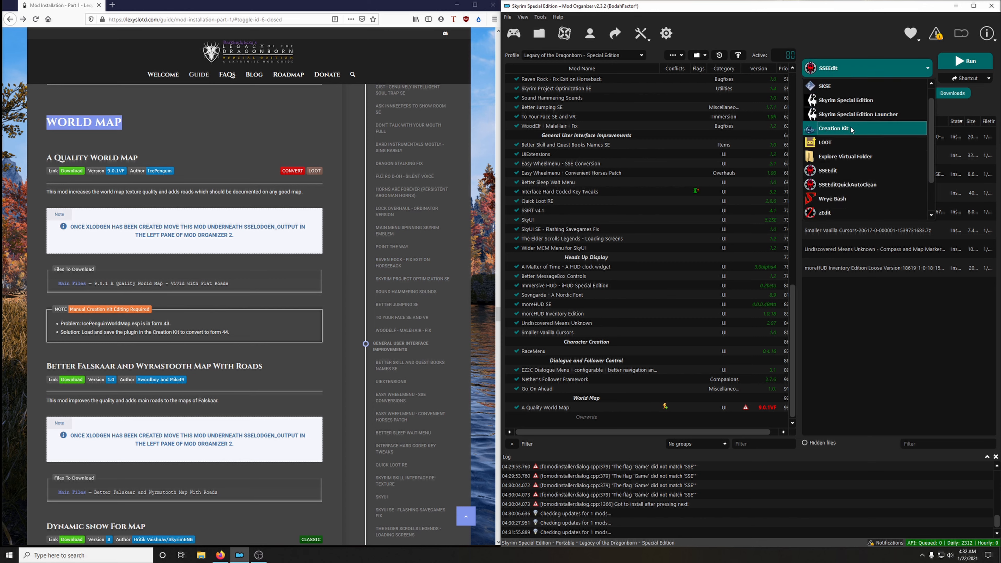
click(858, 68)
click(857, 68)
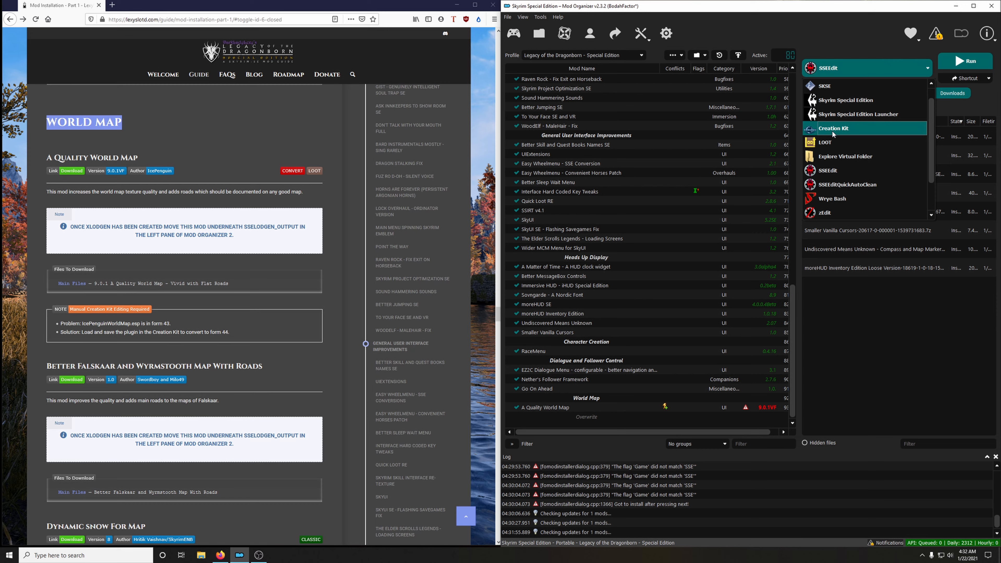
click(847, 130)
click(966, 61)
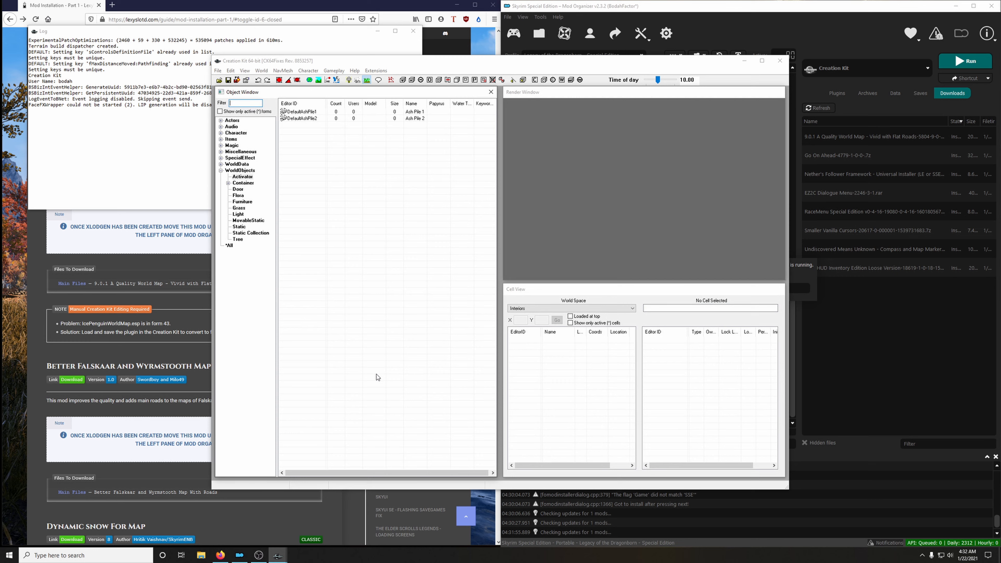
Load IcePenguinWorldMap.esp in the Creation Kit as the active file.
click(220, 80)
scroll(448, 305, down, 4)
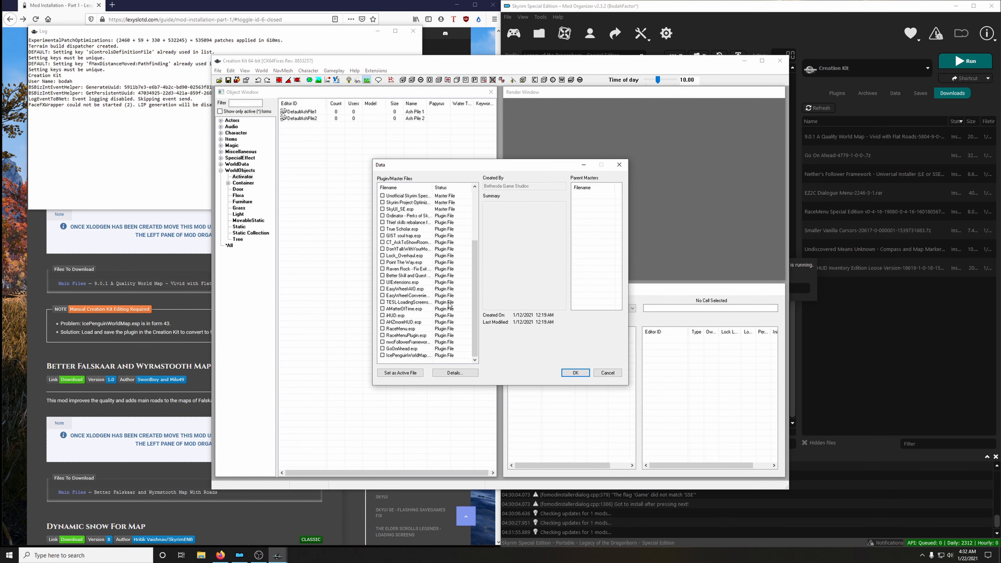
click(398, 356)
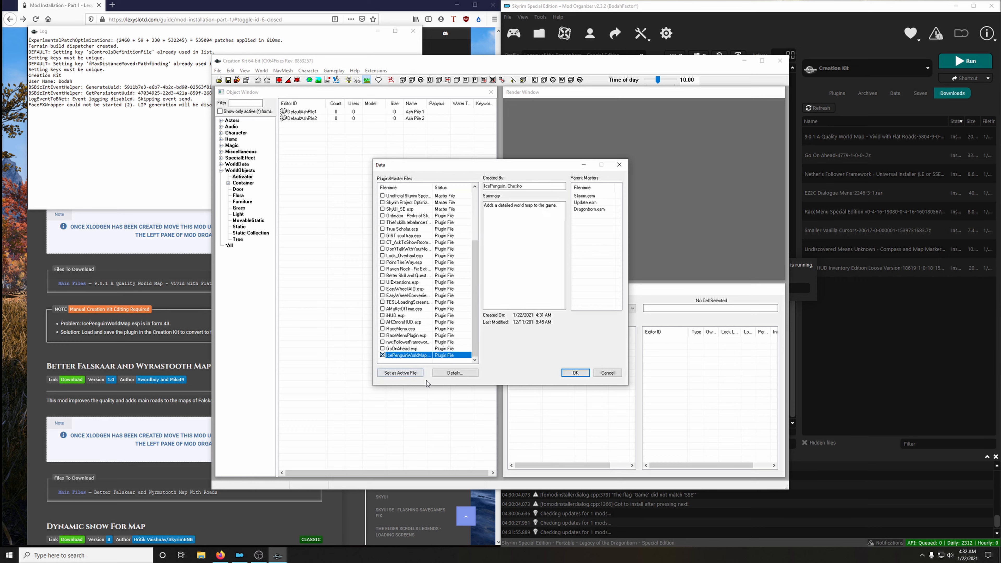
click(403, 376)
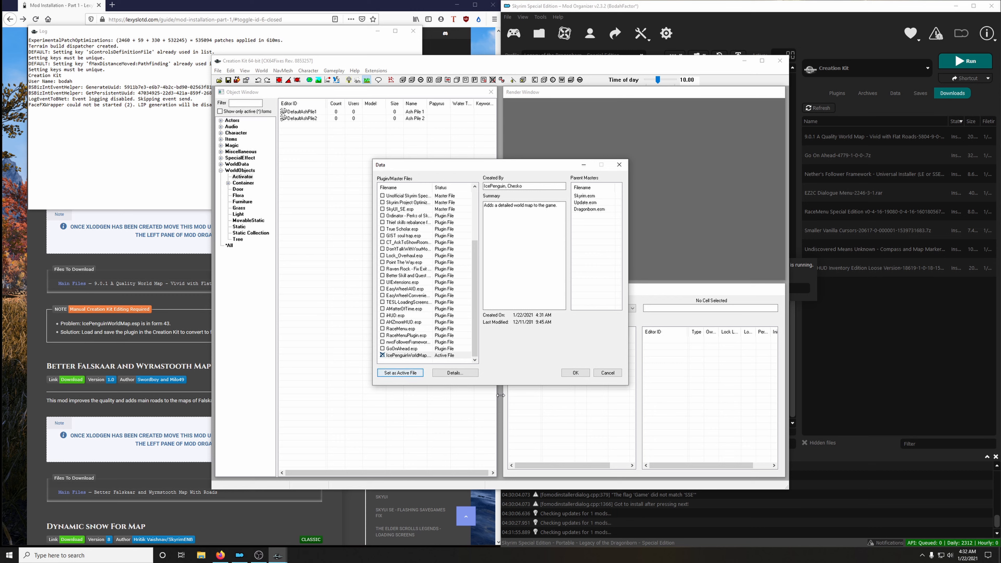
click(575, 373)
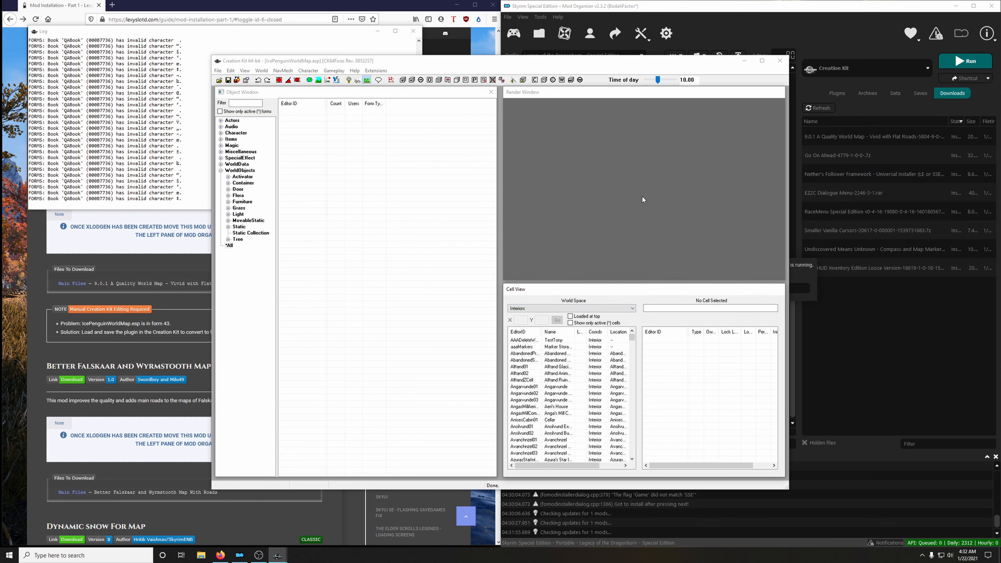
Unlock Mod Organizer while the Creation Kit is running and check its pending notifications.
click(869, 40)
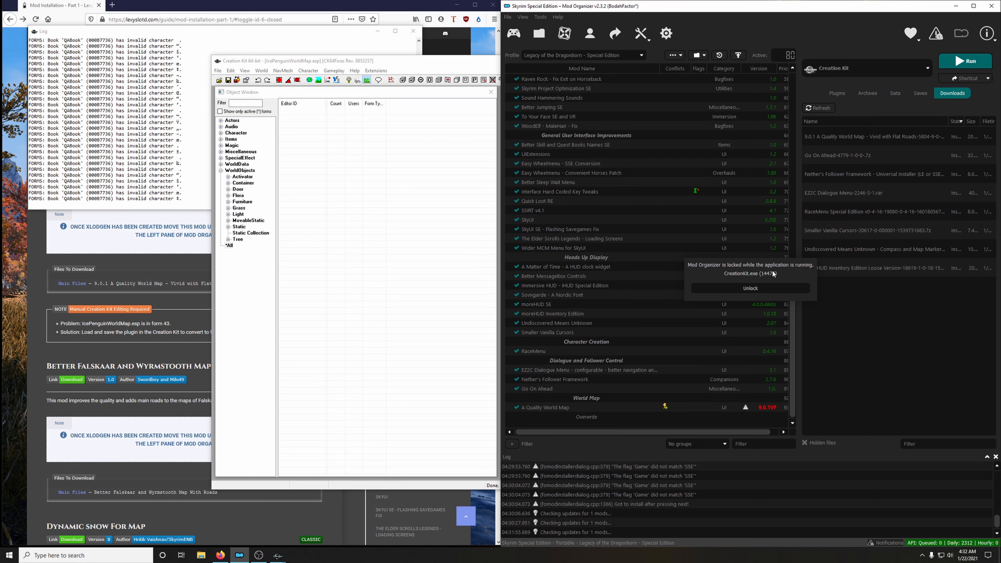
click(742, 289)
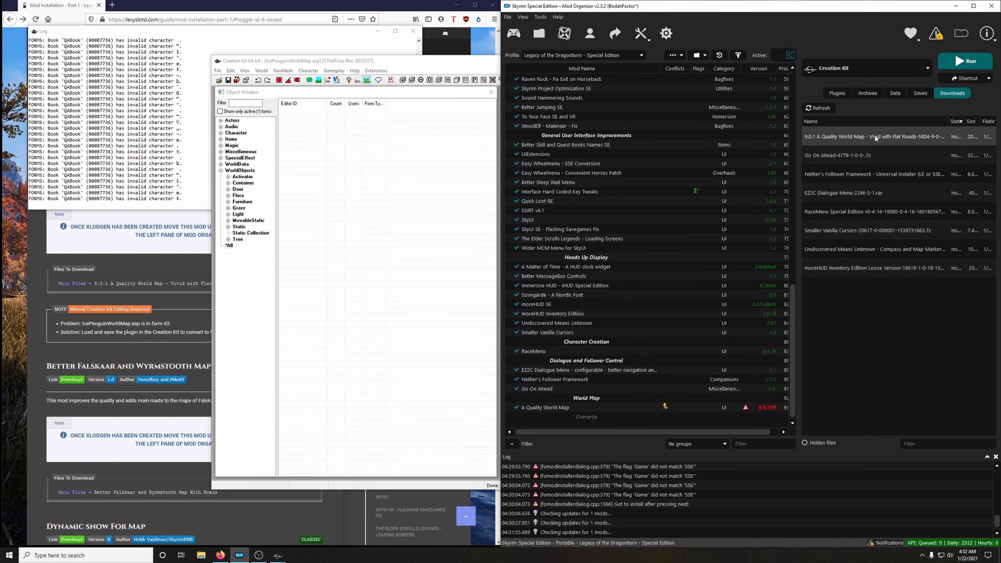
click(936, 36)
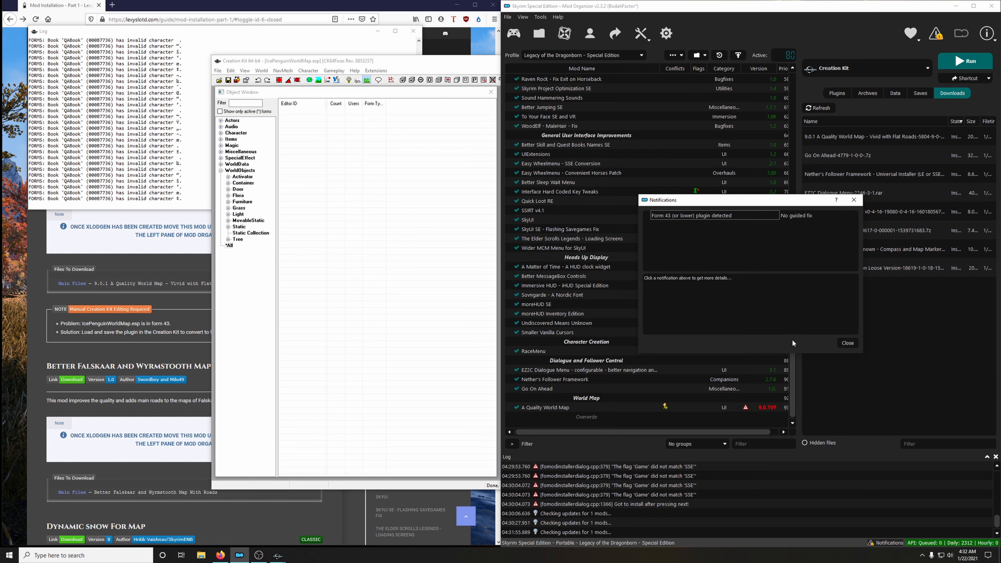
click(848, 343)
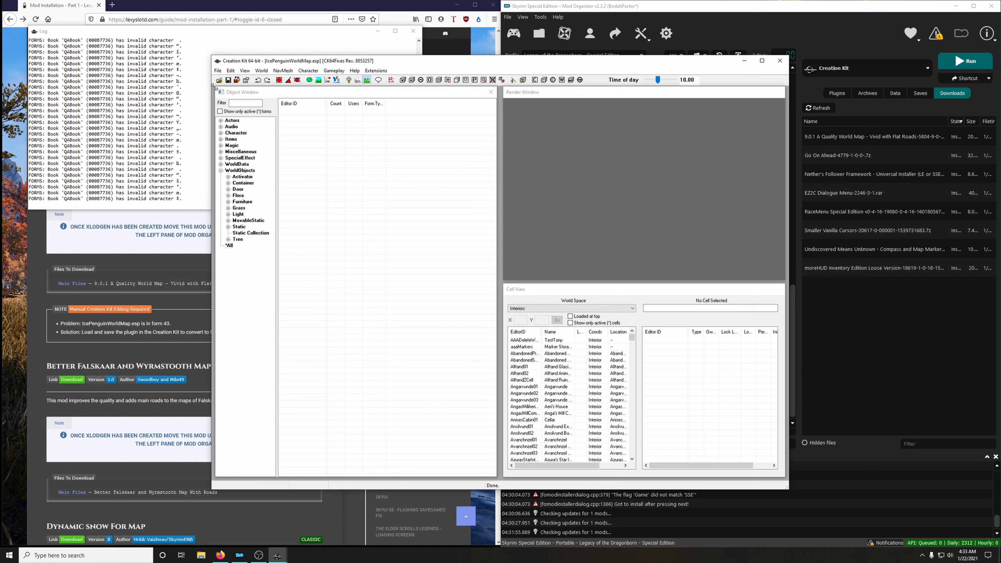
Save the IcePenguinWorldMap.esp plugin to convert it to form 44, and refresh Mod Organizer's mod list after closing the Creation Kit.
click(228, 81)
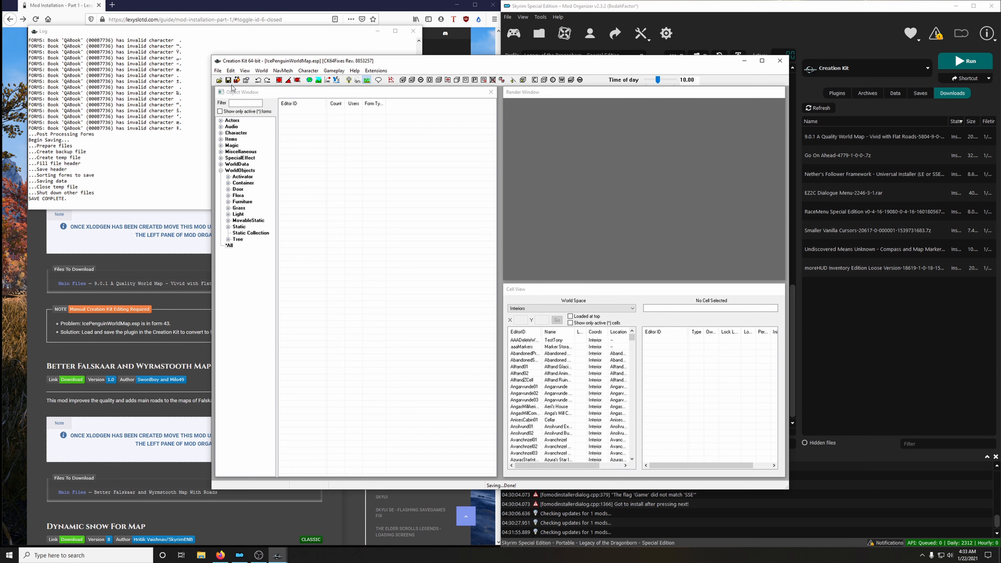
click(779, 61)
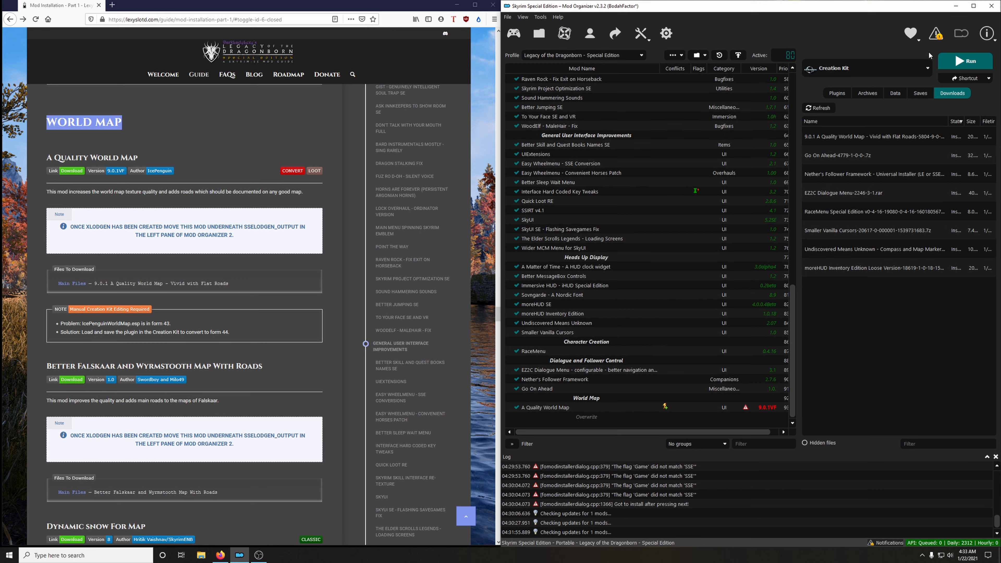
click(671, 56)
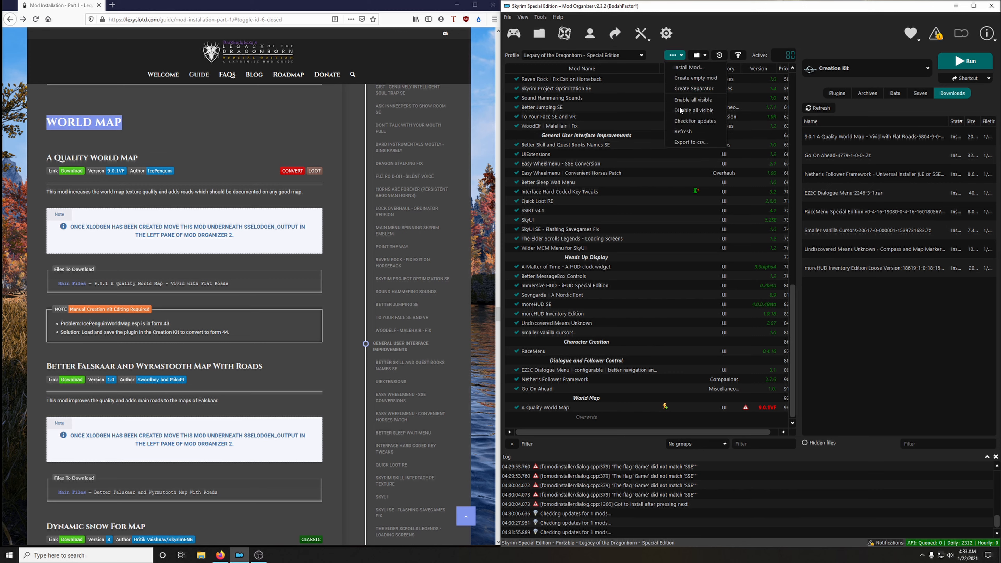
click(684, 132)
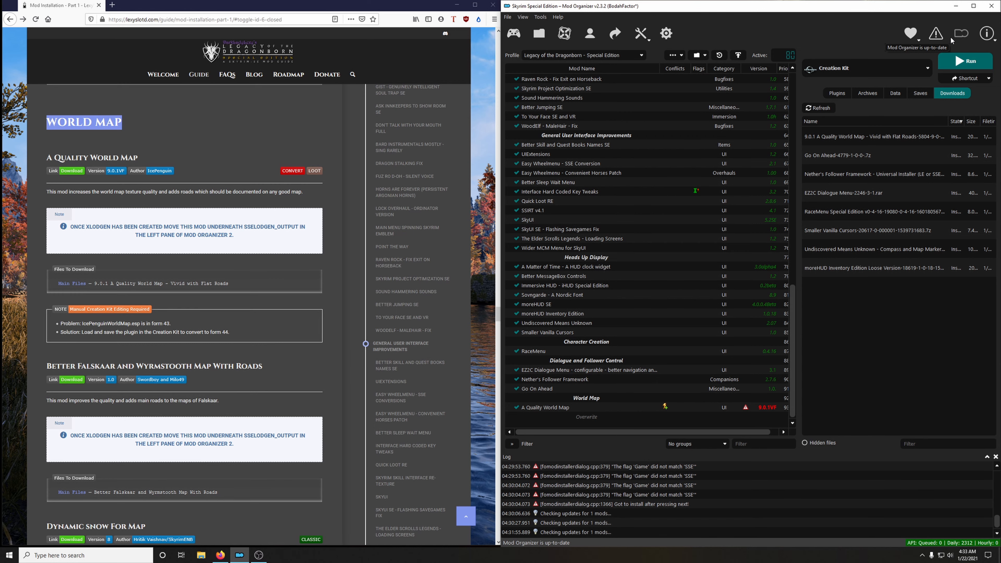
Download the Better Falskaar and Wyrmstooth Map With Roads main file from its Nexus page into Mod Organizer.
scroll(206, 324, down, 5)
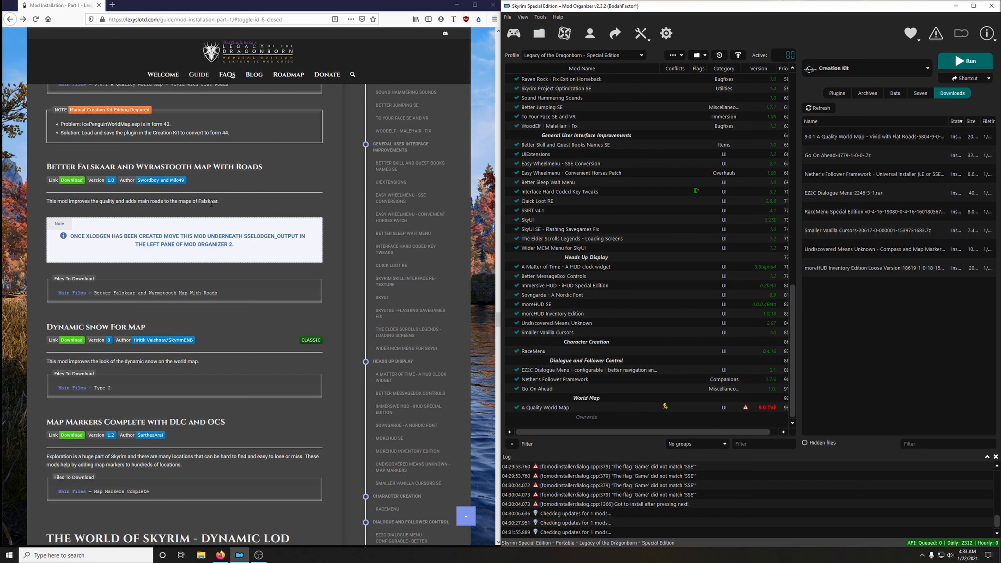
scroll(221, 244, up, 5)
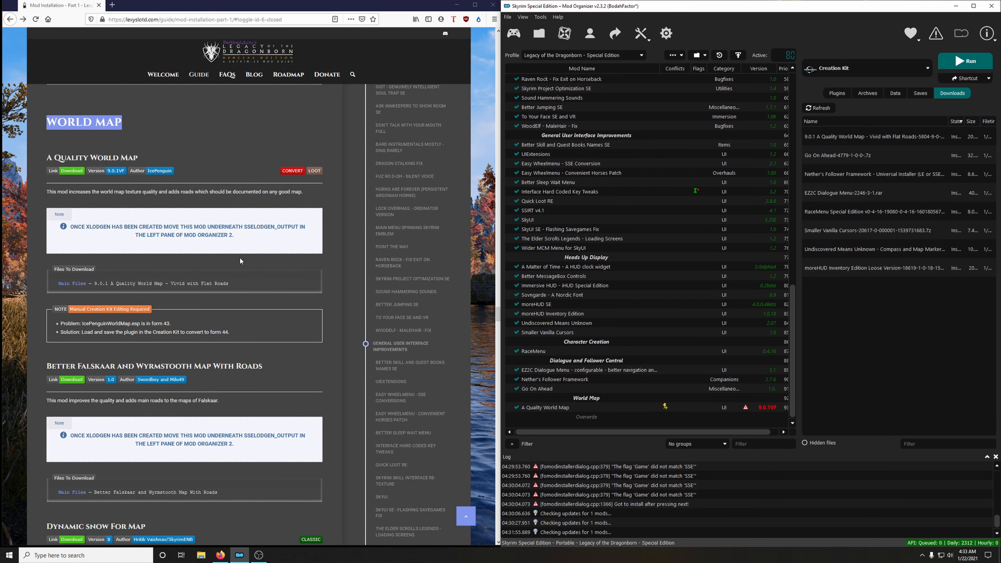
scroll(231, 275, down, 3)
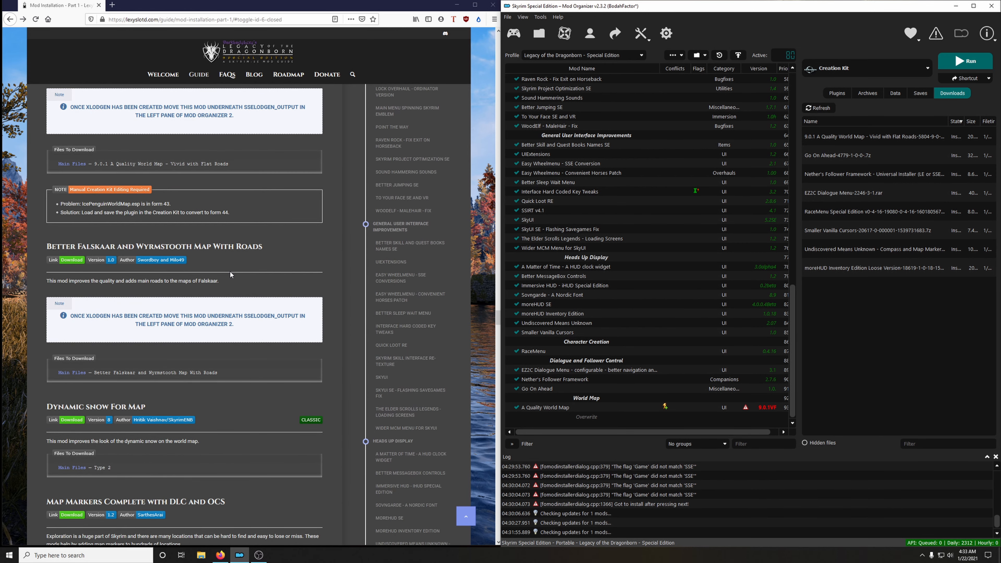
click(72, 261)
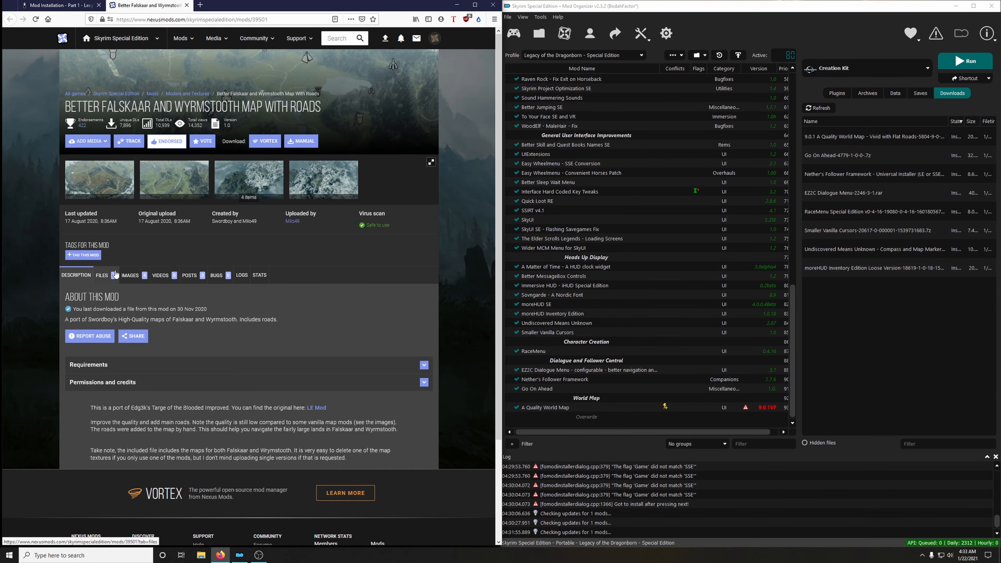
click(102, 276)
click(144, 389)
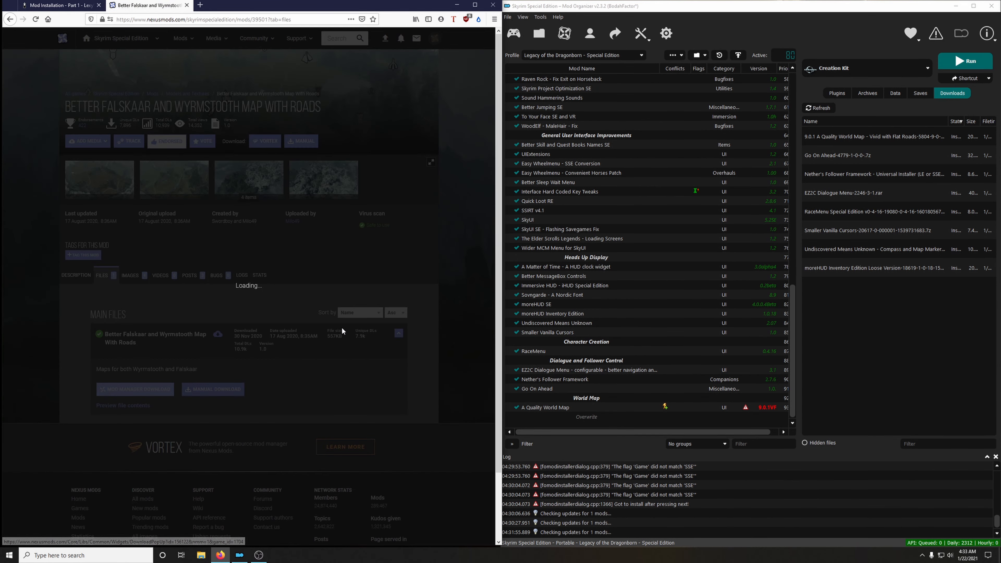
click(87, 254)
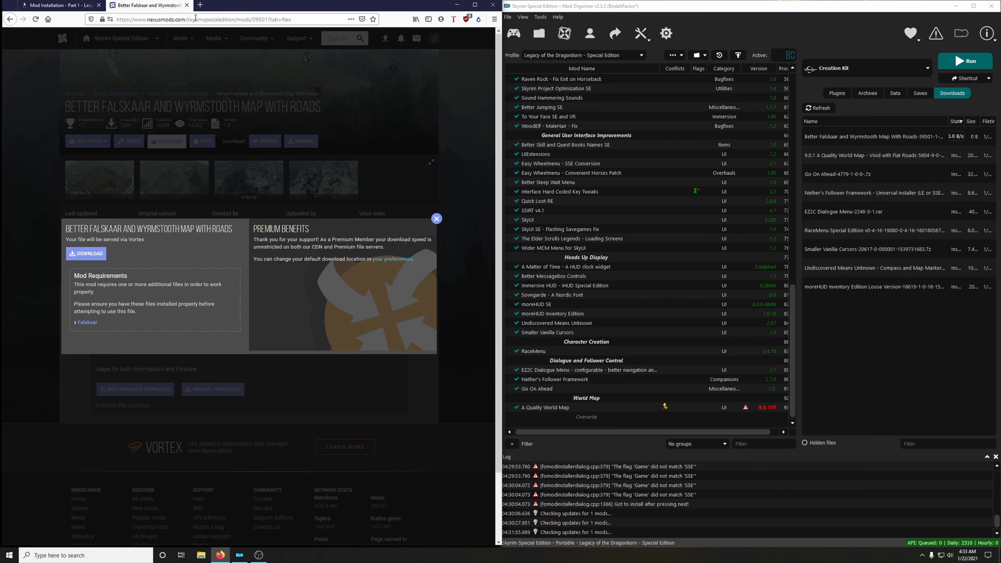
click(187, 5)
Install Better Falskaar and Wyrmstooth Map With Roads from the downloaded archive and enable it.
scroll(224, 213, up, 4)
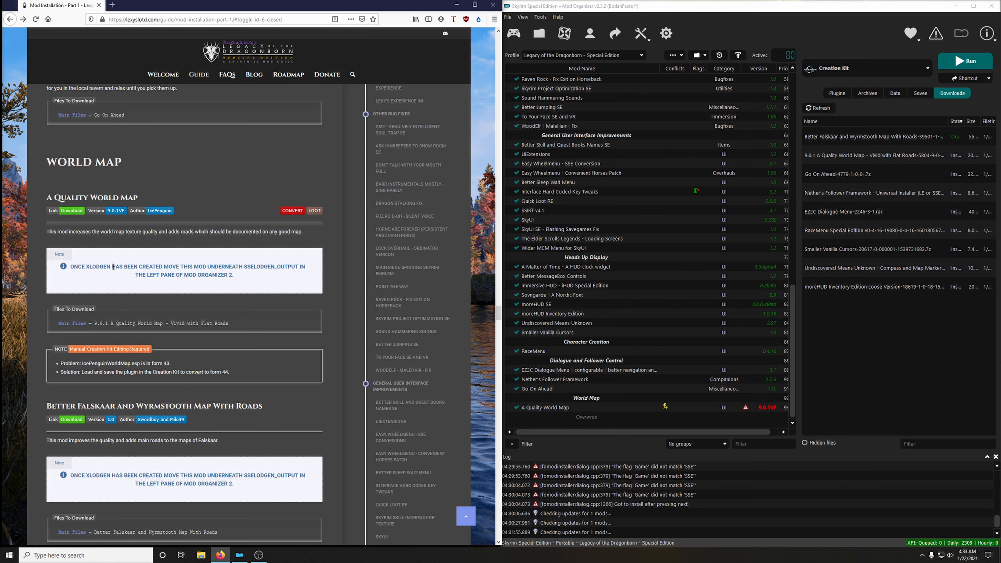
scroll(145, 284, down, 2)
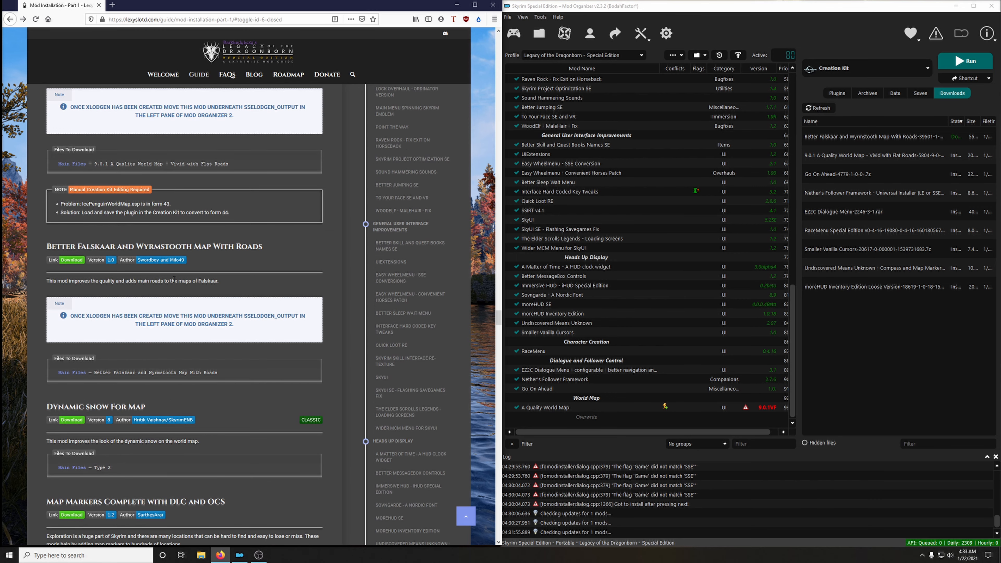
scroll(174, 283, down, 2)
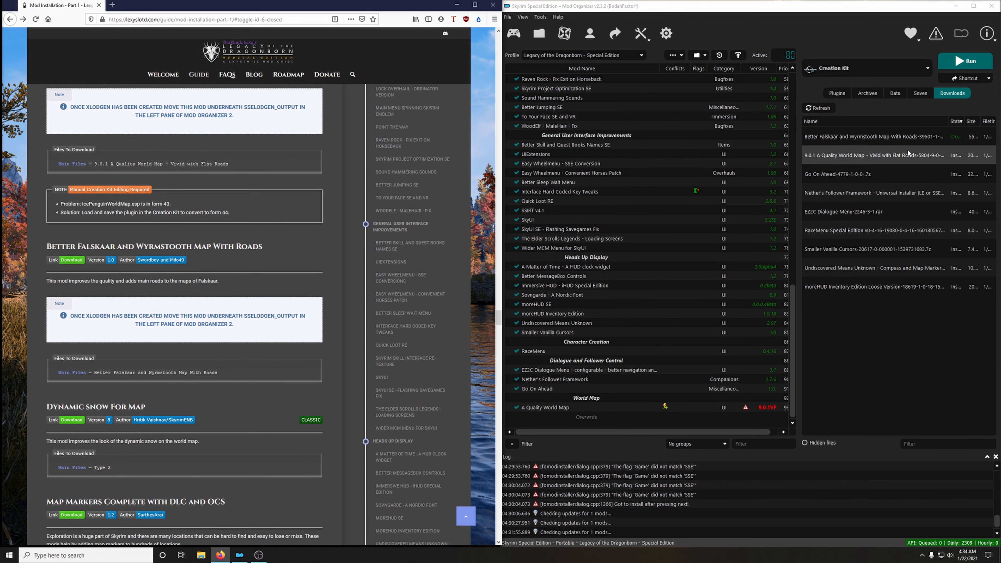
double_click(875, 143)
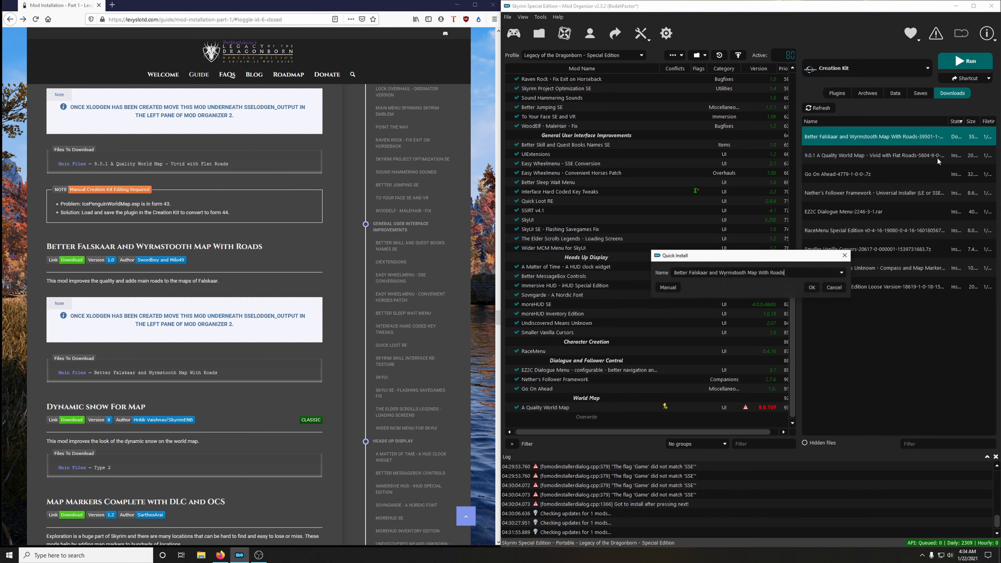
click(834, 290)
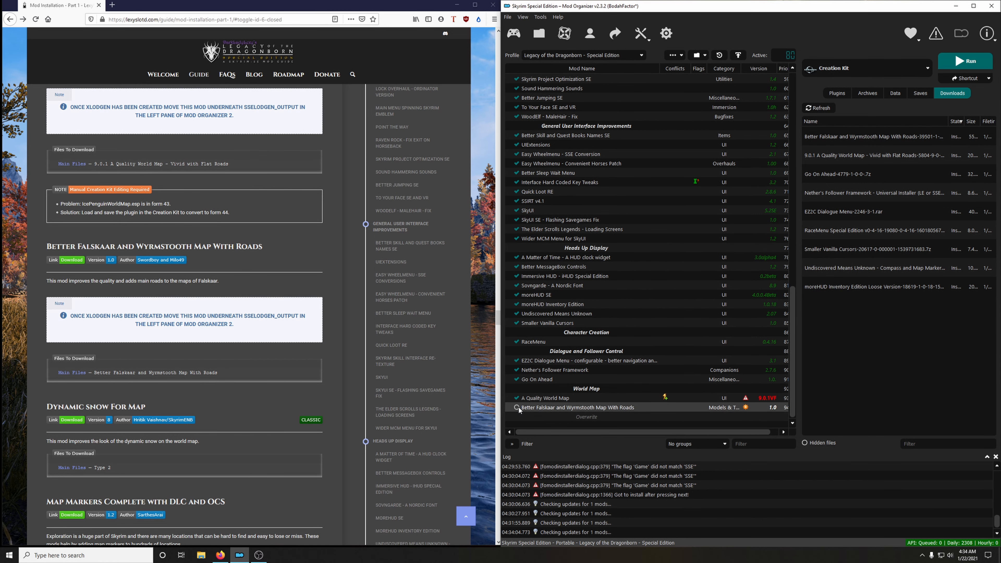
click(516, 408)
Delete all installed archives from Mod Organizer's download list and from disk.
right_click(849, 230)
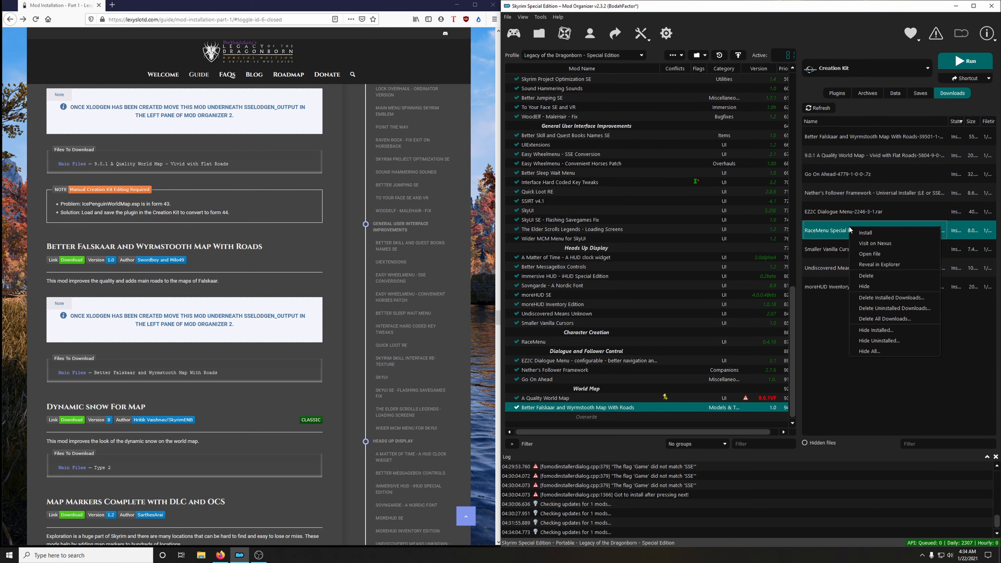
click(883, 297)
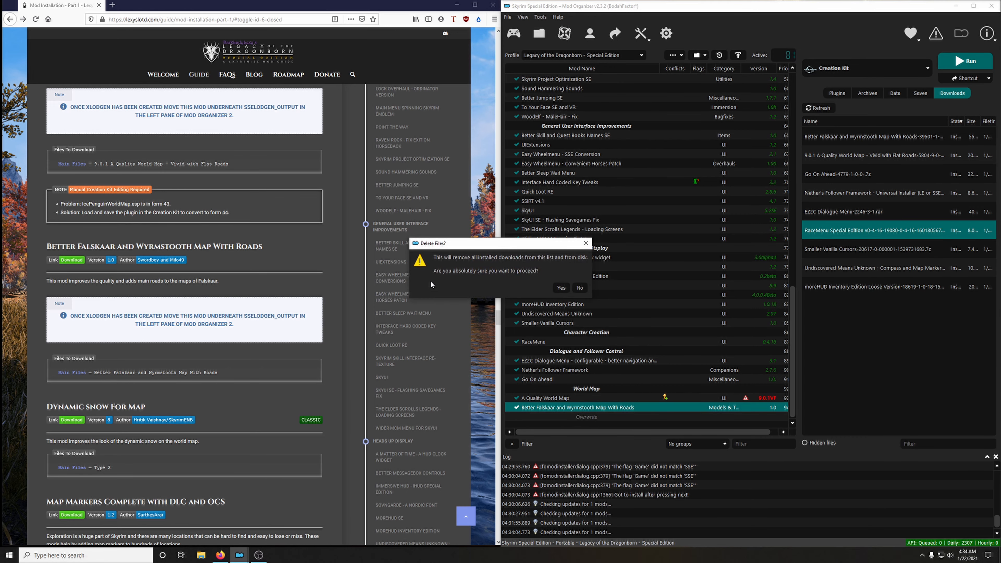
click(570, 285)
Download the Type 2 main file of Dynamic snow For Map from its classic Skyrim Nexus page into Mod Organizer.
scroll(262, 342, down, 4)
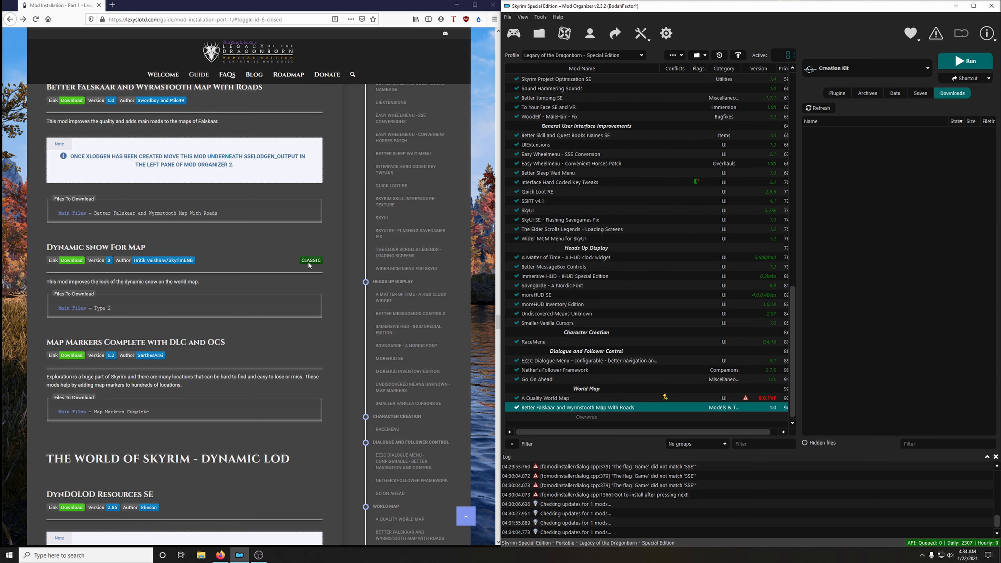
scroll(208, 333, down, 1)
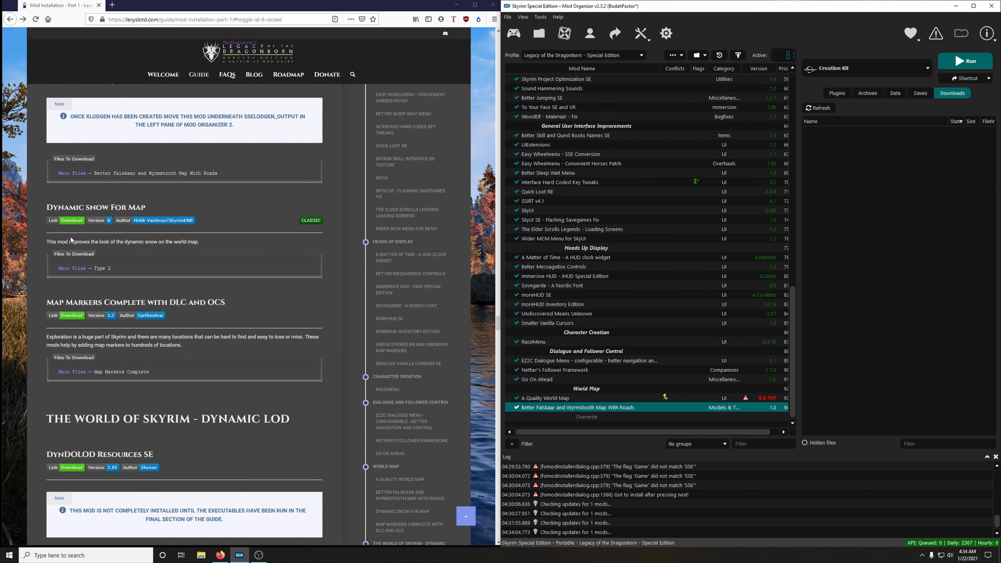
click(71, 220)
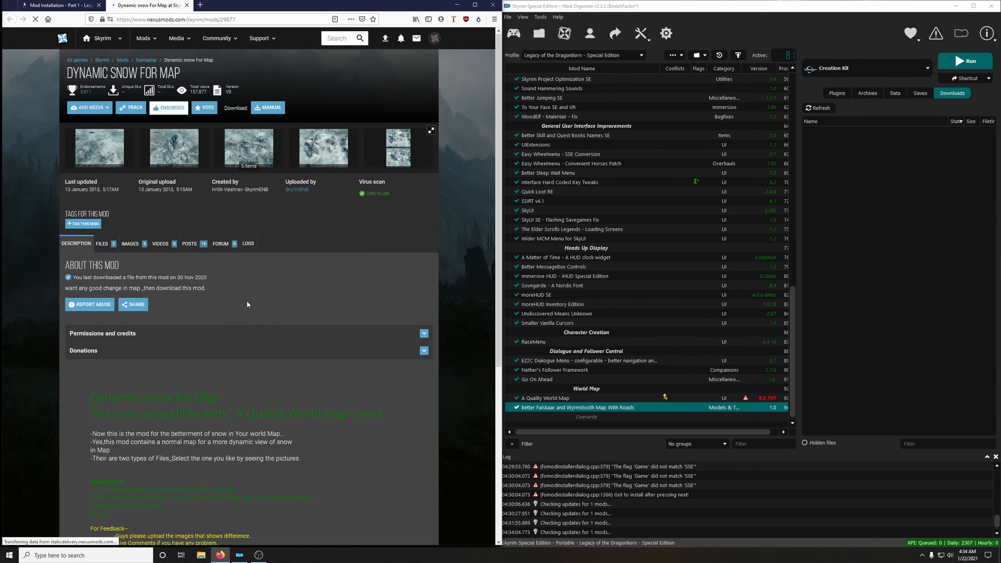
click(111, 248)
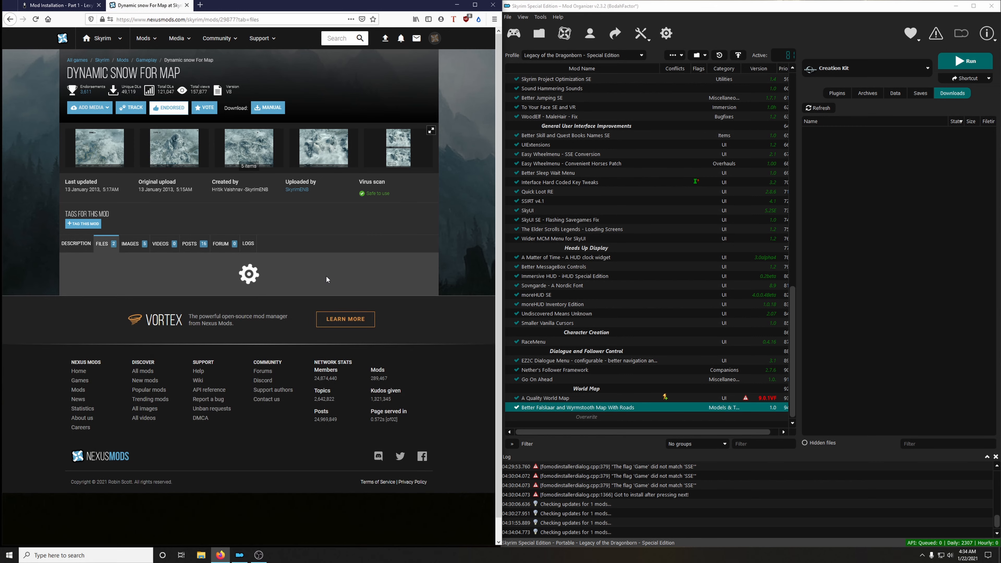
scroll(299, 274, down, 3)
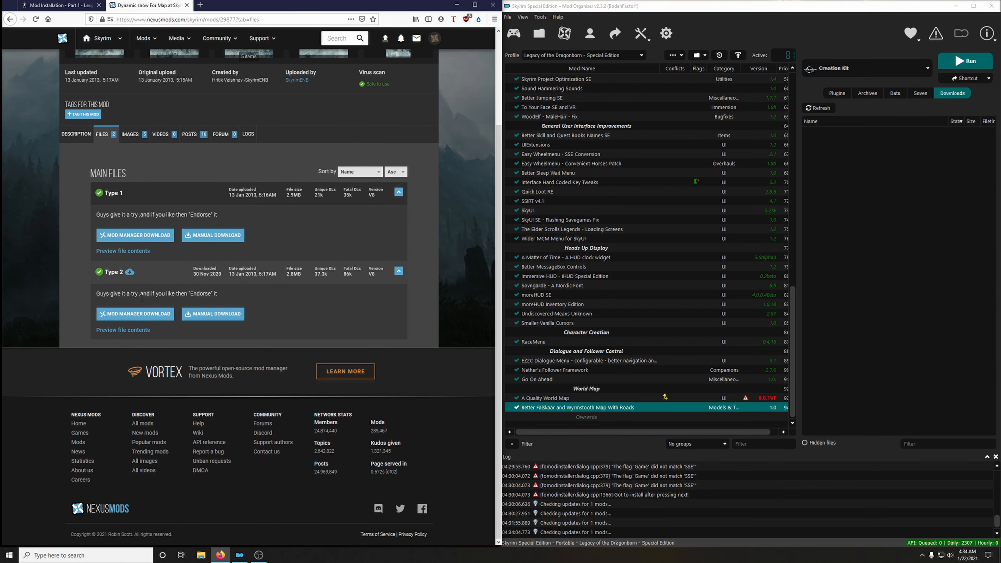
click(138, 314)
click(438, 238)
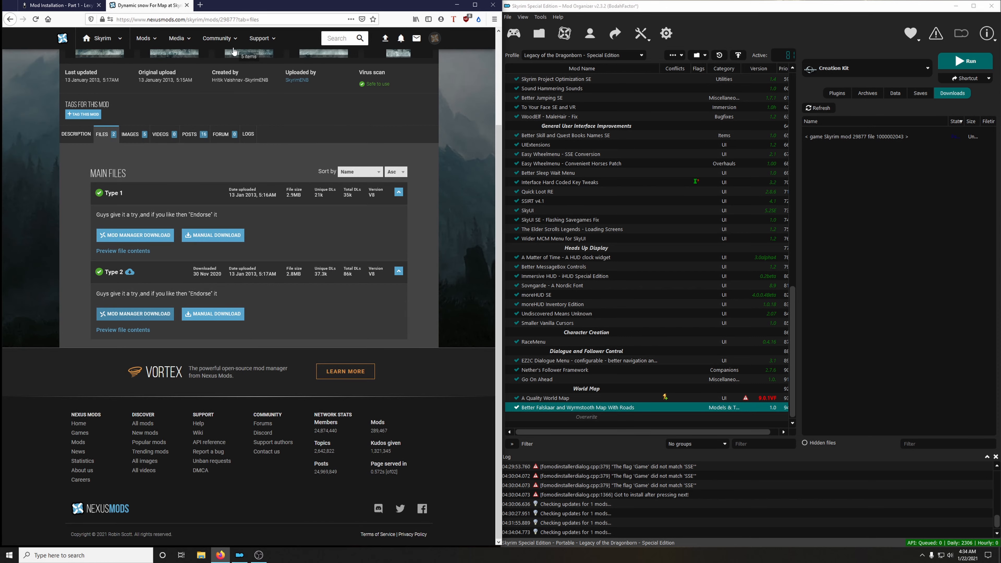
click(186, 5)
Install the Type 2 archive under the name Dynamic snow For Map and enable the mod.
double_click(817, 138)
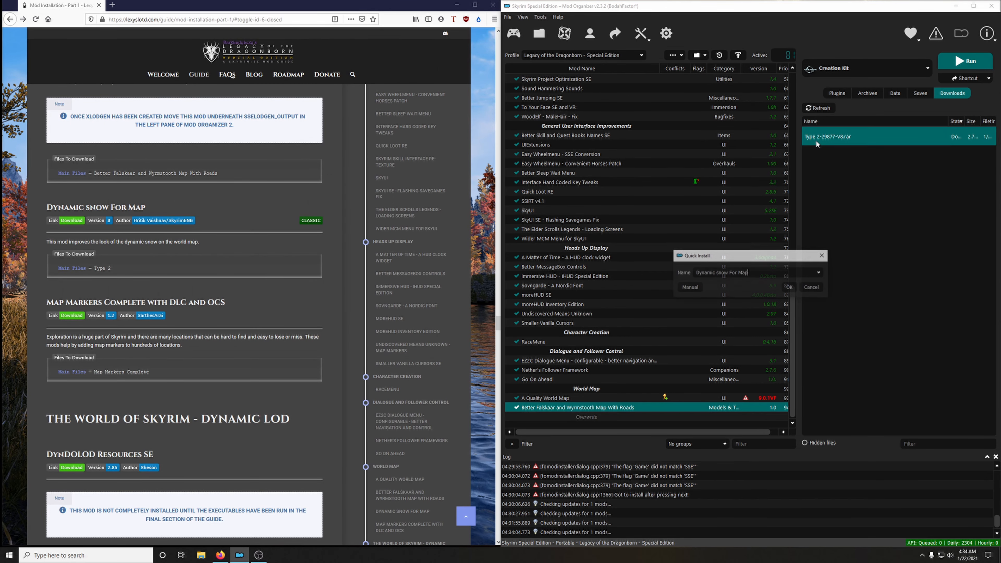
click(790, 287)
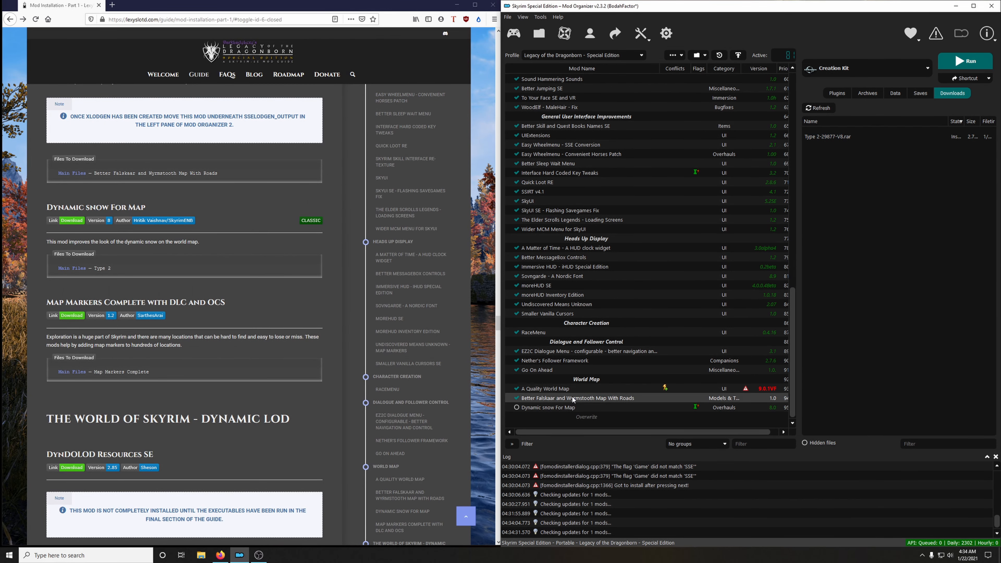
click(516, 407)
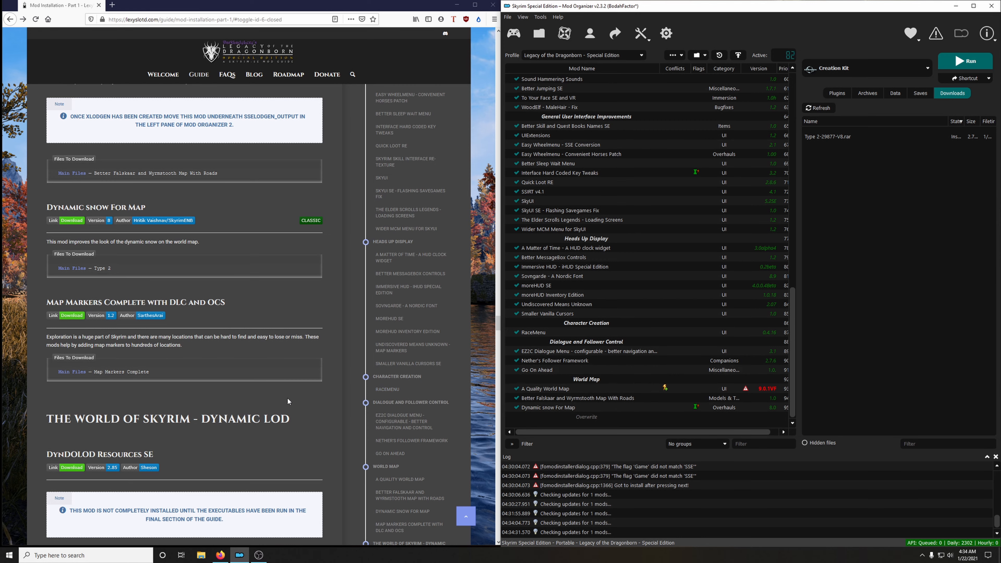
Download the Map Markers Complete version 1.2 main file from the Map Markers Complete with DLC and OCS Nexus page.
scroll(287, 401, down, 2)
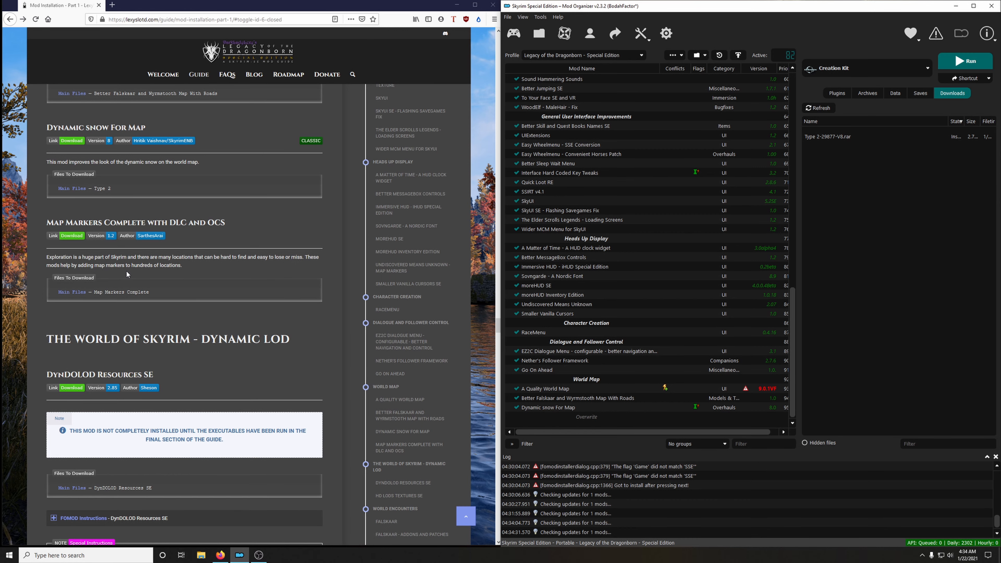
click(73, 236)
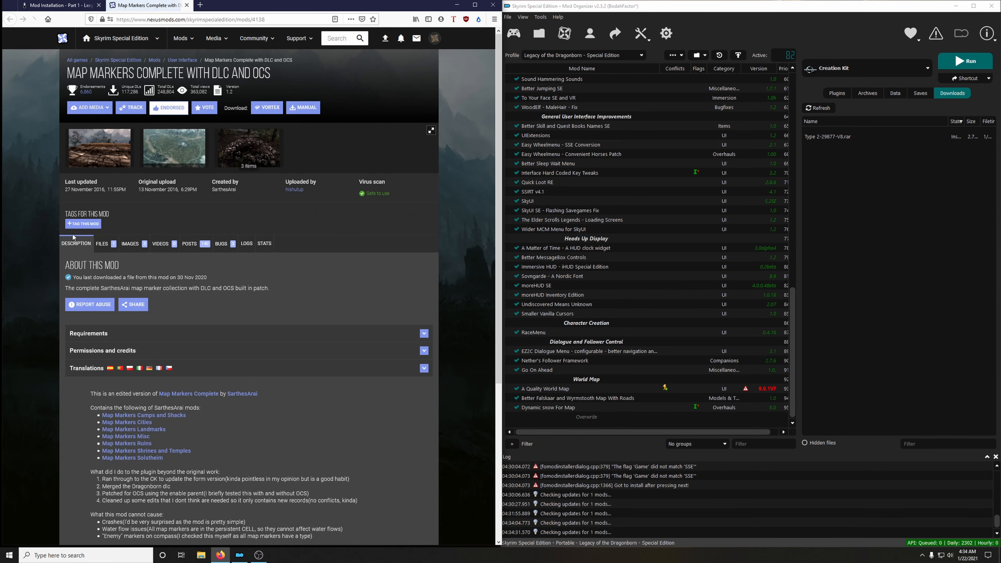
click(106, 244)
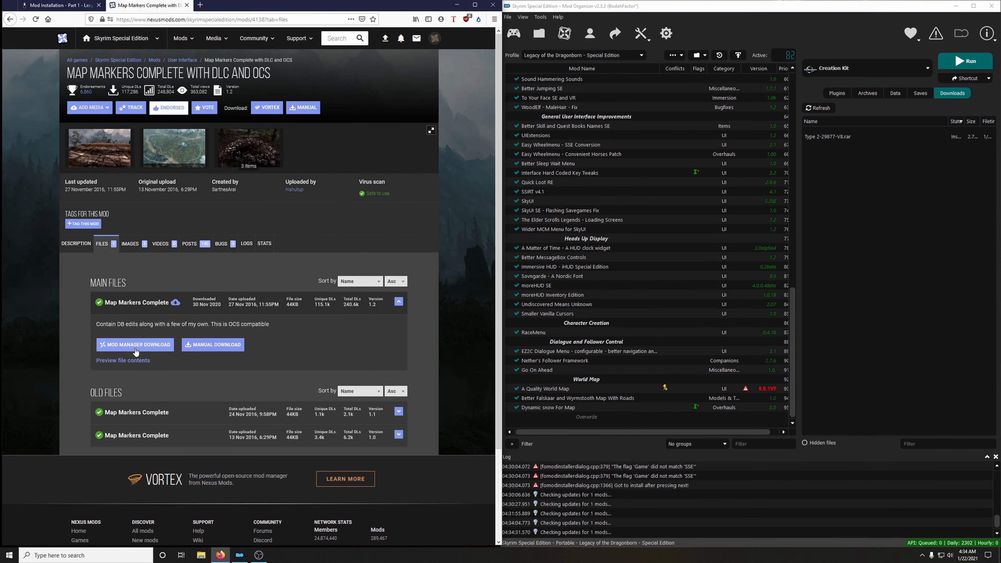
click(136, 349)
click(436, 241)
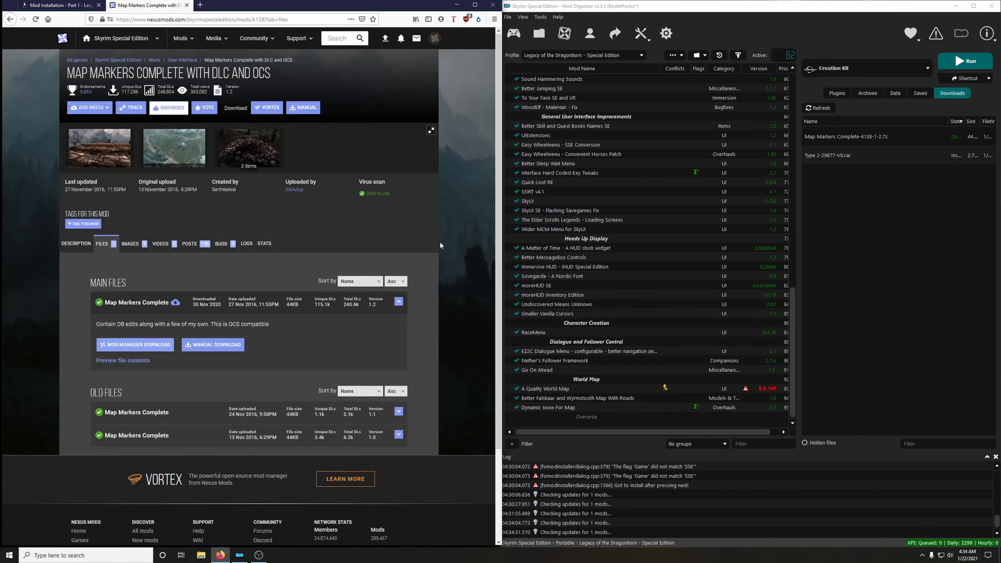
Install and enable Map Markers Complete with DLC and OCS, and return to the mod installation guide.
double_click(833, 142)
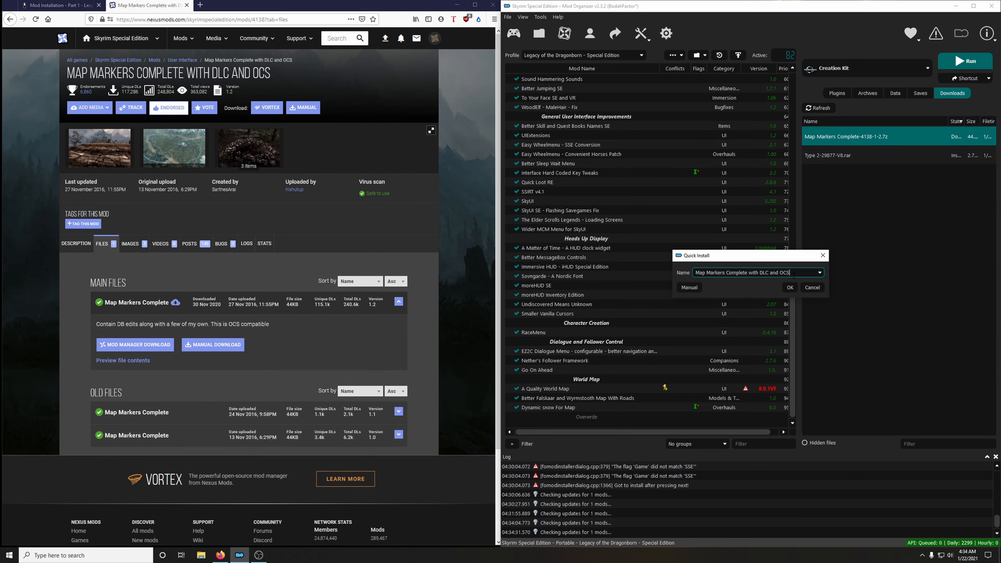
click(792, 290)
scroll(647, 366, down, 1)
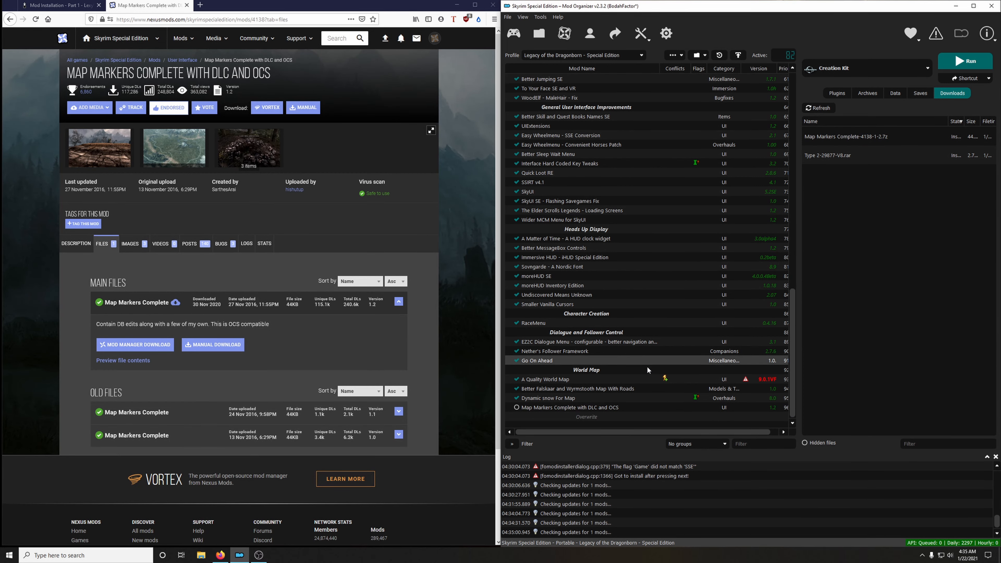
click(516, 407)
click(187, 4)
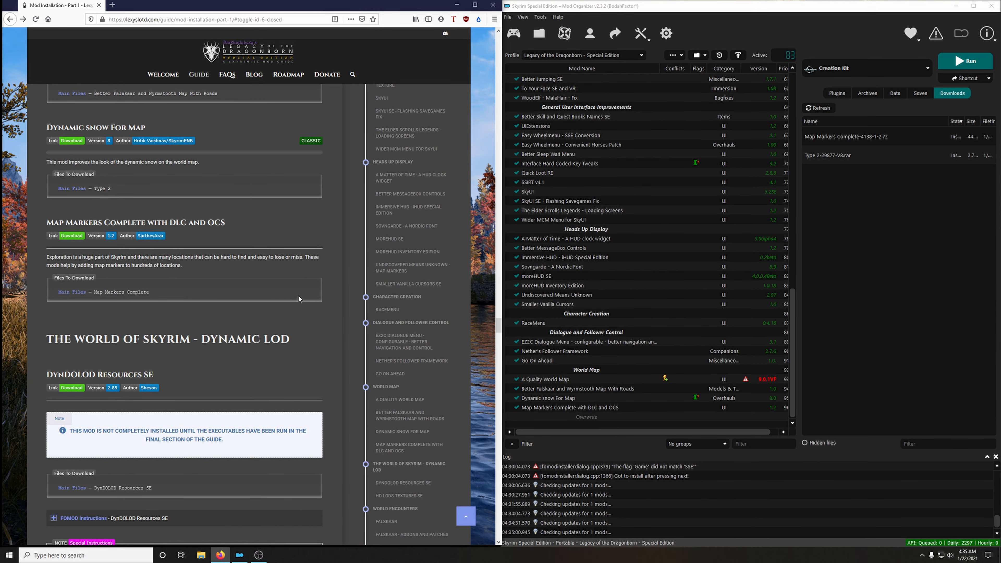
Read the DynDOLOD Resources SE entry in the guide's Dynamic LOD section.
scroll(297, 292, down, 5)
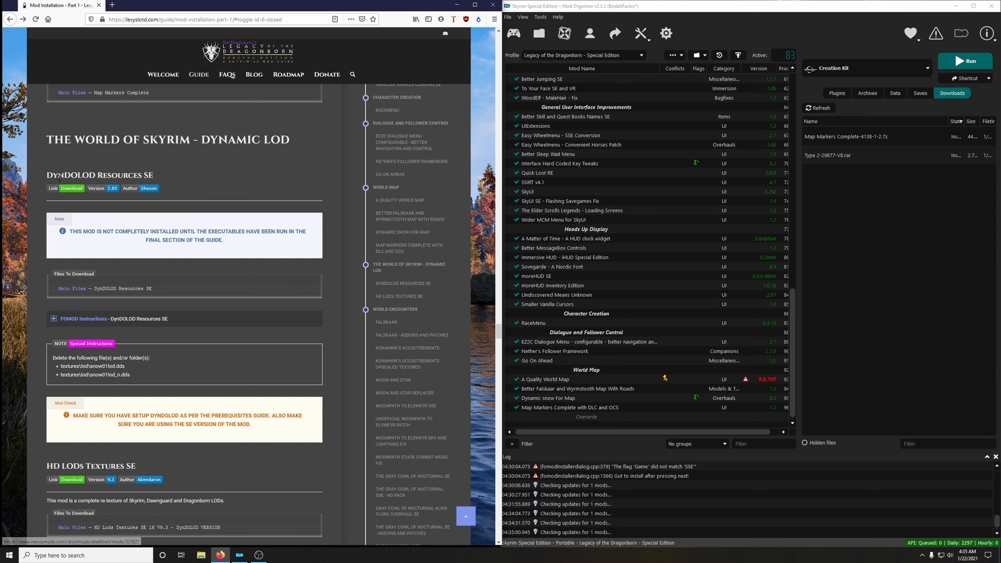
scroll(196, 244, down, 2)
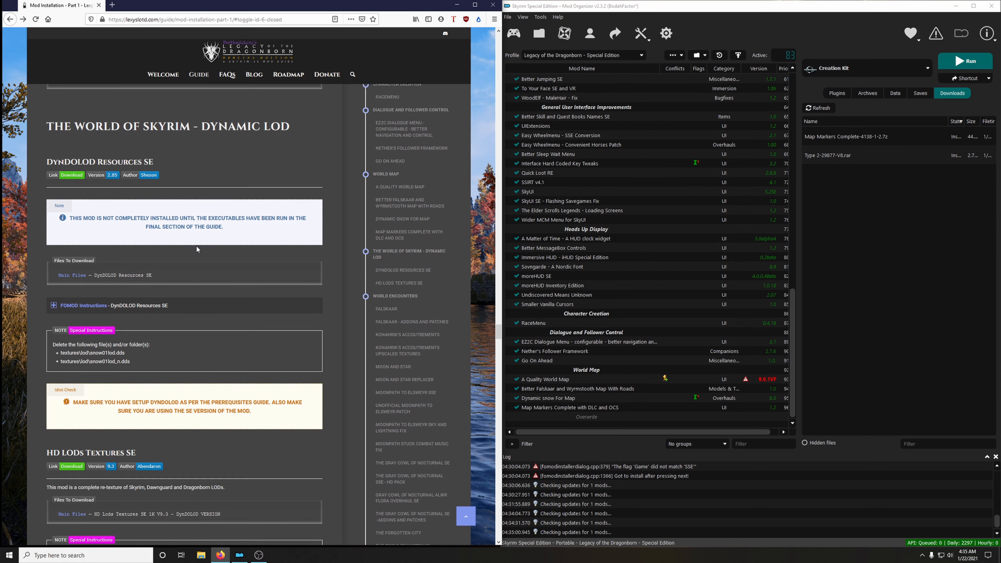